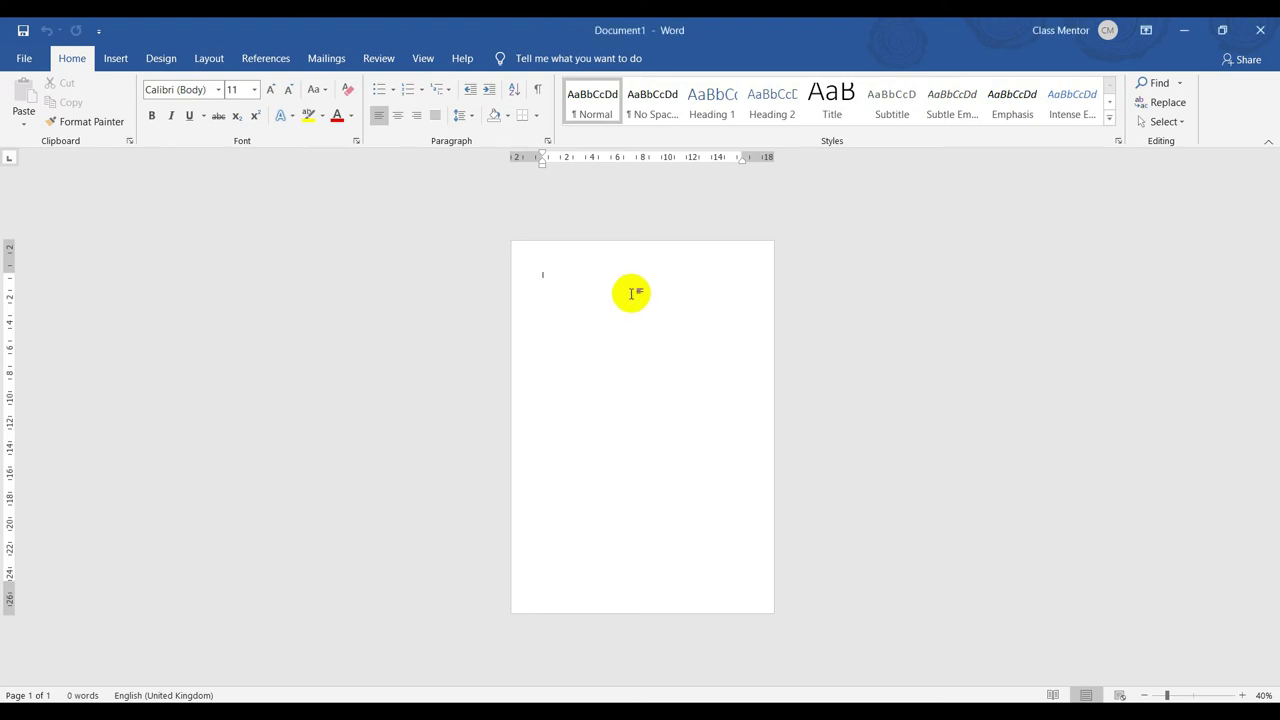
Set the top, bottom, left and right margins to 0 and accept the printable-area warning.
{"action": "left_click", "coordinate": [207, 58]}
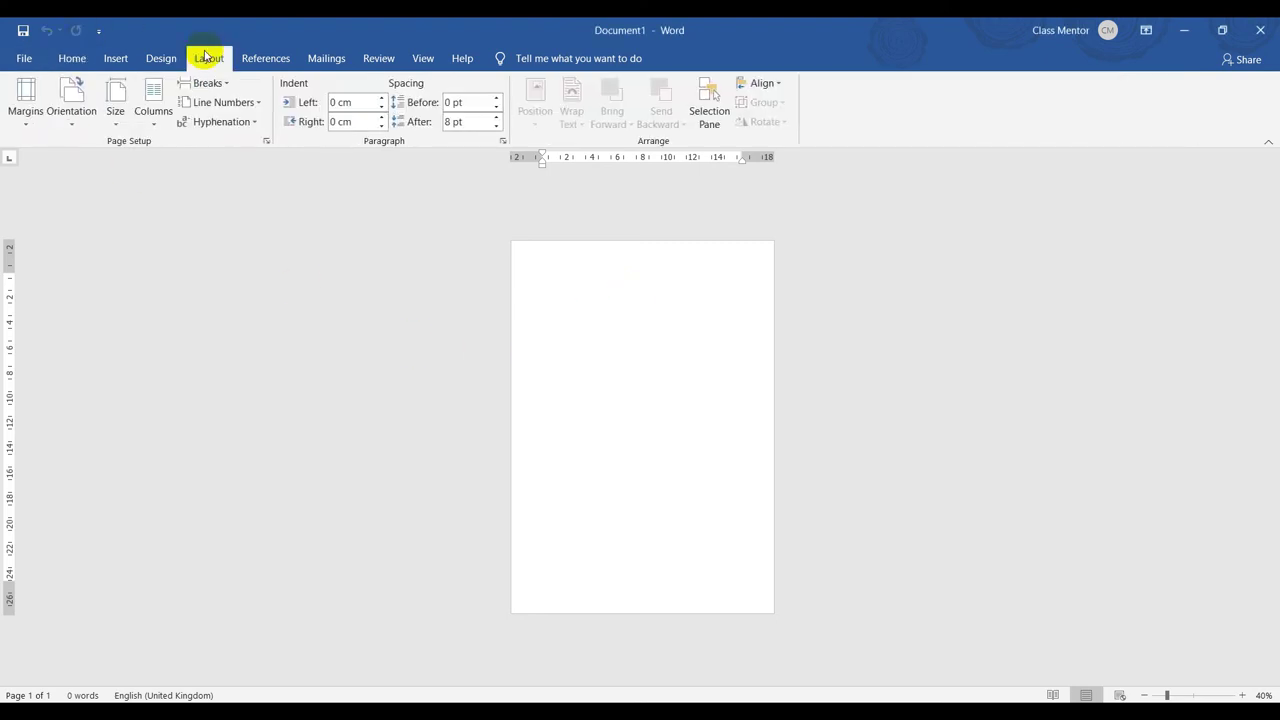
{"action": "left_click", "coordinate": [20, 112]}
{"action": "left_click", "coordinate": [94, 486]}
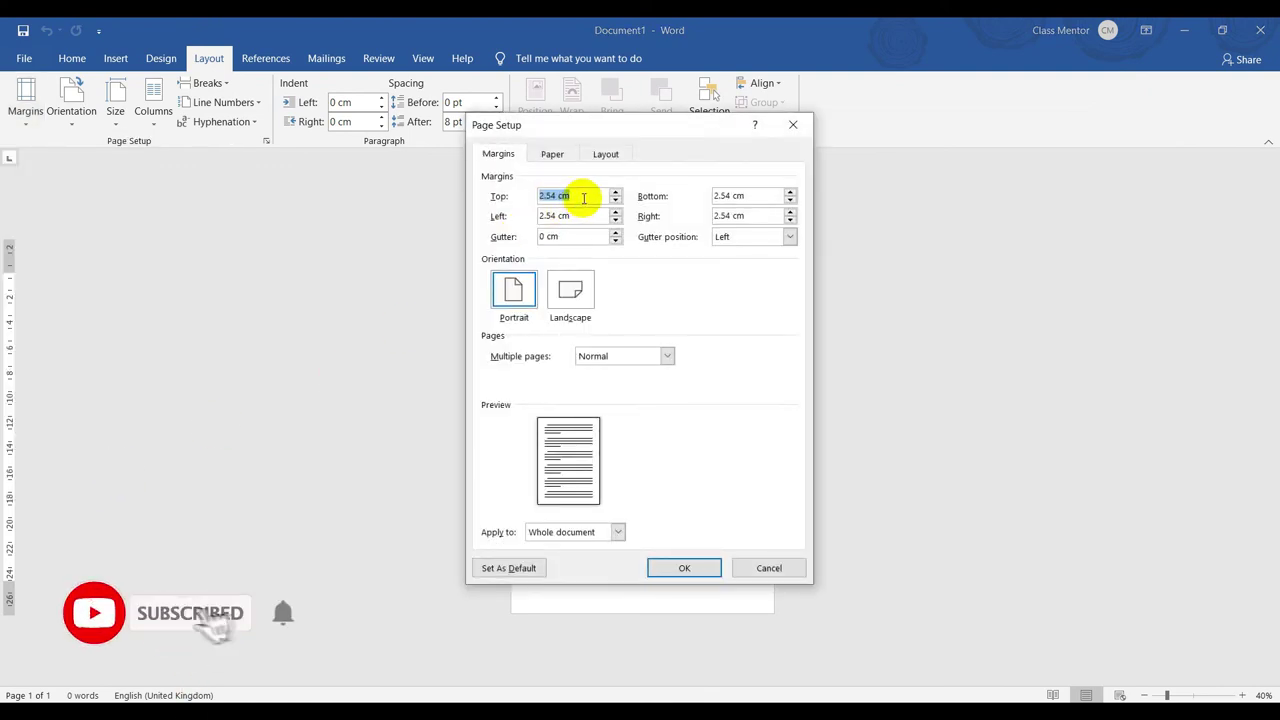
{"action": "key", "text": "Tab"}
{"action": "type", "text": "0"}
{"action": "key", "text": "Tab"}
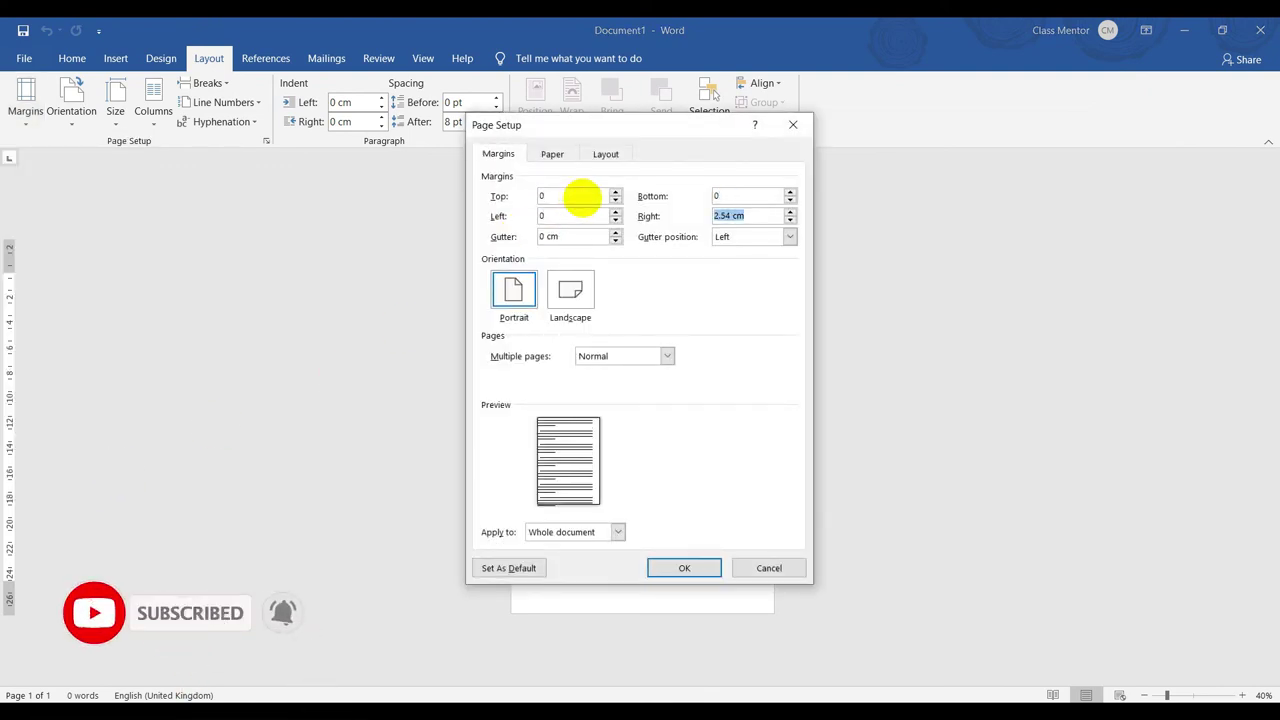
{"action": "left_click", "coordinate": [668, 569]}
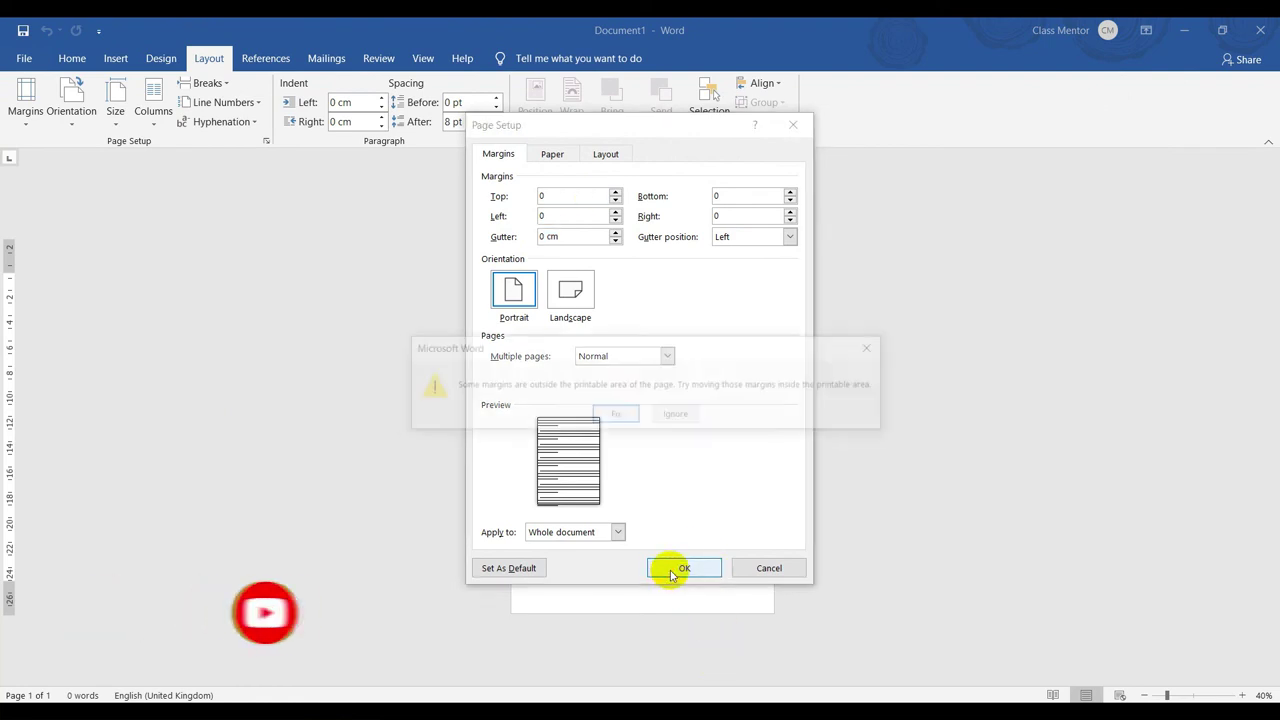
{"action": "left_click", "coordinate": [677, 416]}
Draw a tall blue rectangle, shift it down-left and rotate it about 40° clockwise.
{"action": "scroll", "coordinate": [636, 330], "scroll_direction": "down", "scroll_amount": 3}
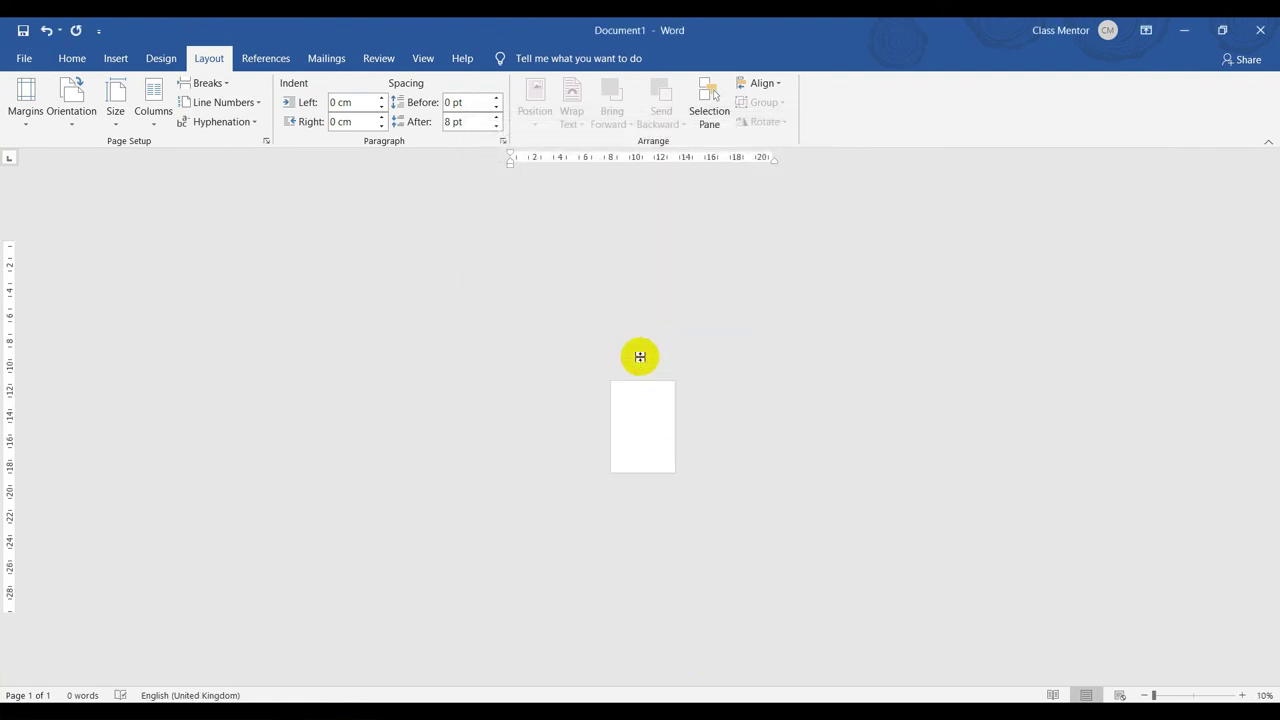
{"action": "scroll", "coordinate": [642, 361], "scroll_direction": "up", "scroll_amount": 4}
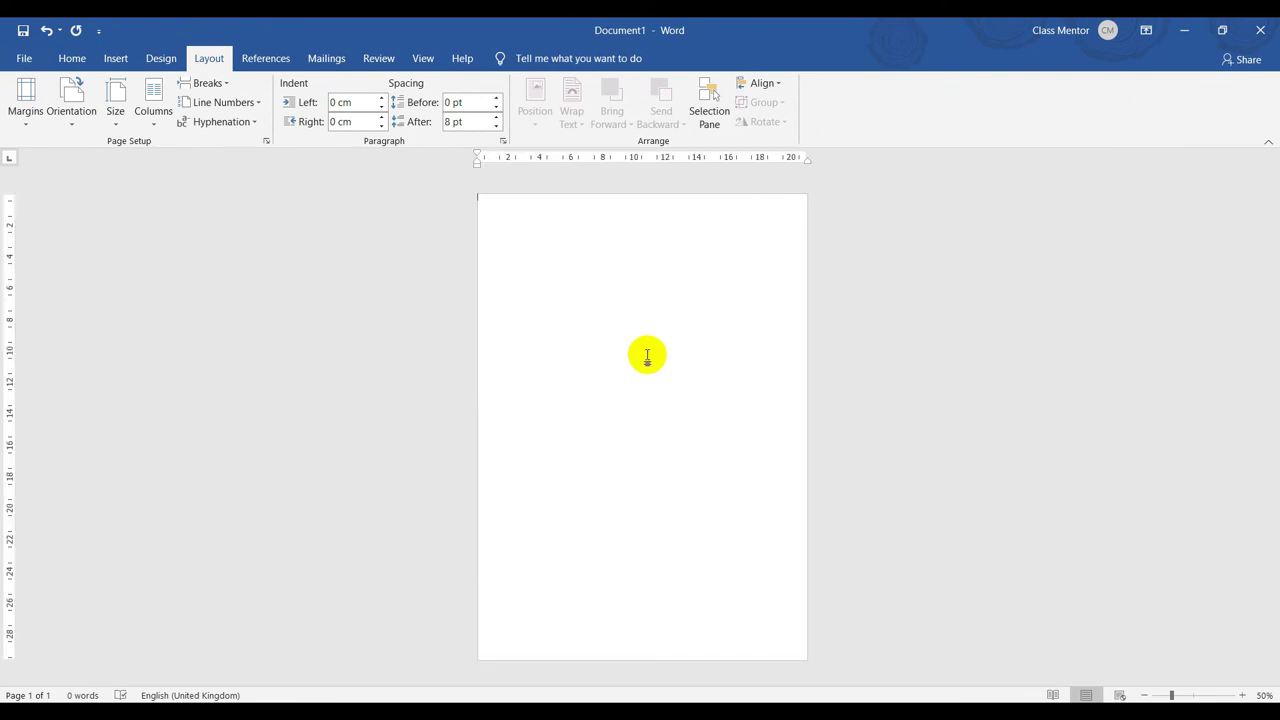
{"action": "left_click", "coordinate": [110, 58]}
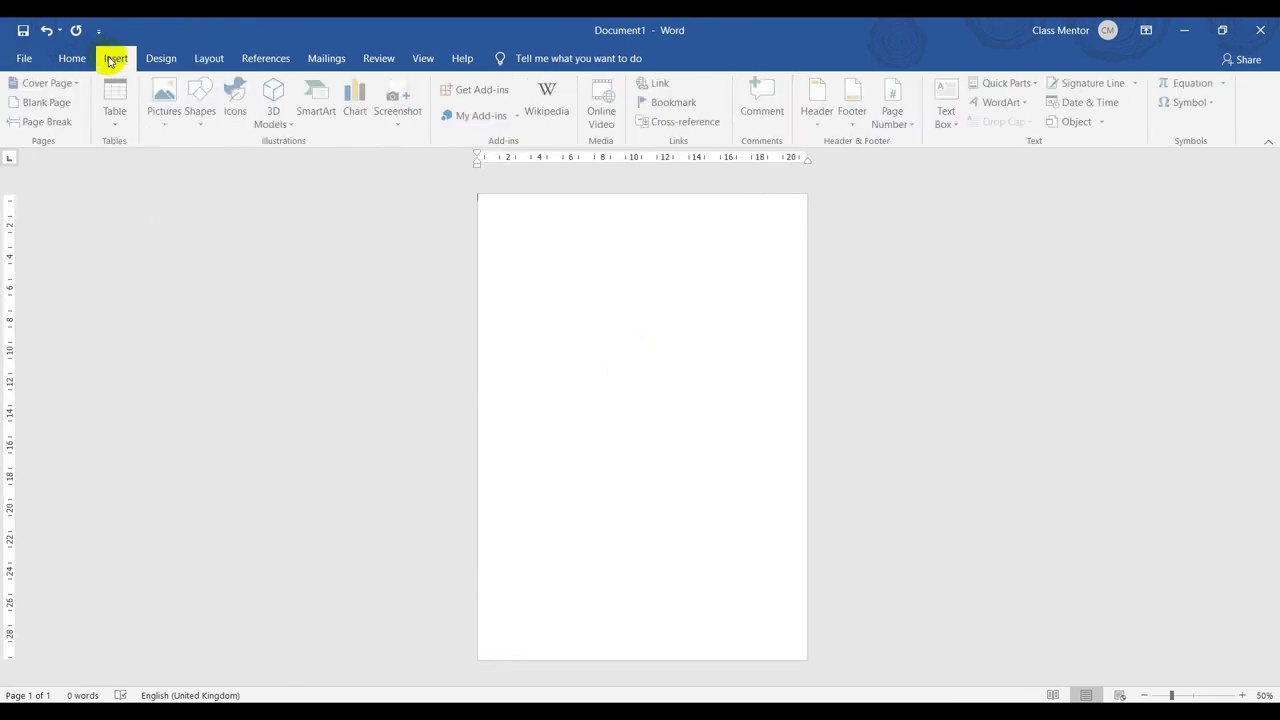
{"action": "left_click", "coordinate": [202, 118]}
{"action": "left_click", "coordinate": [241, 165]}
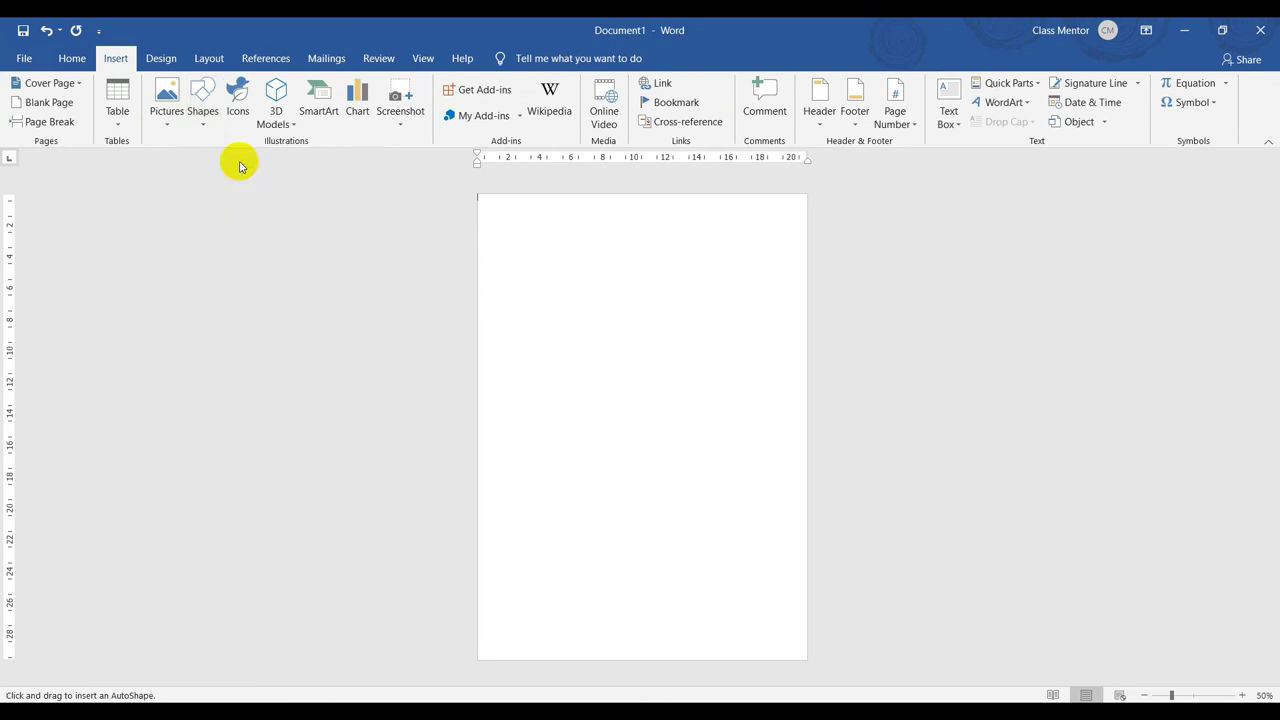
{"action": "left_click_drag", "start_coordinate": [581, 203], "coordinate": [782, 653]}
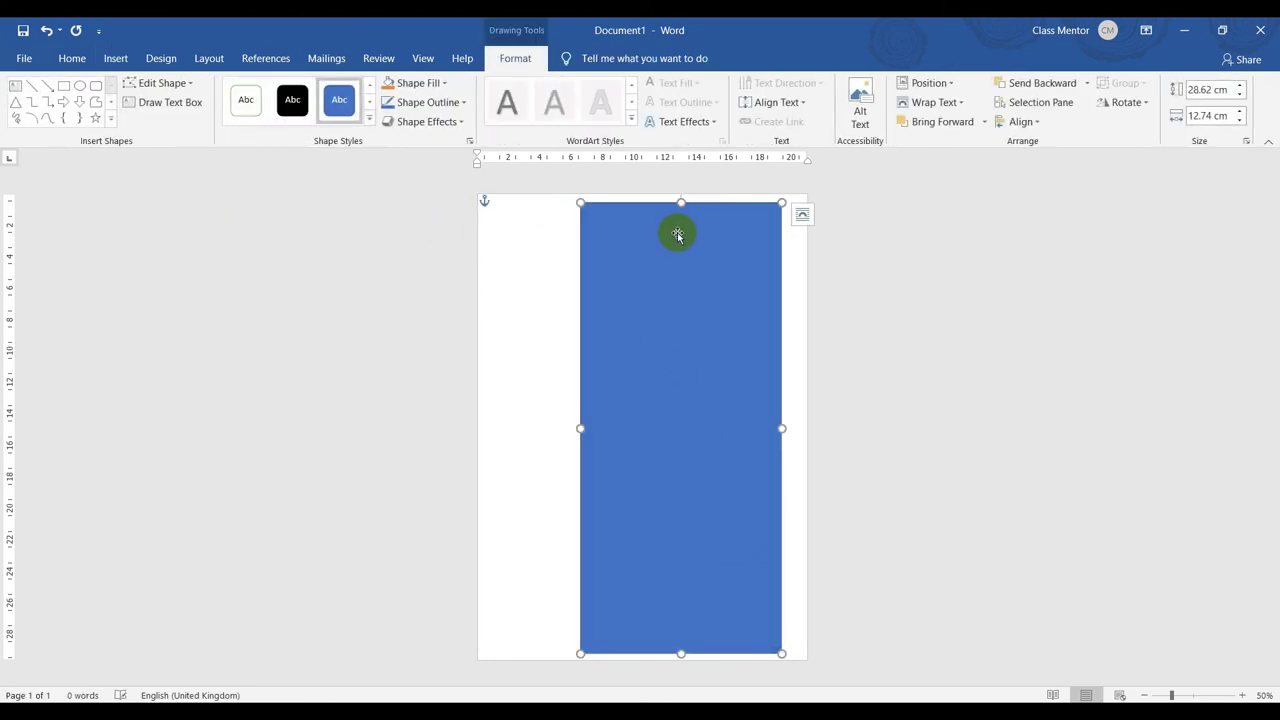
{"action": "left_click_drag", "start_coordinate": [689, 262], "coordinate": [675, 292]}
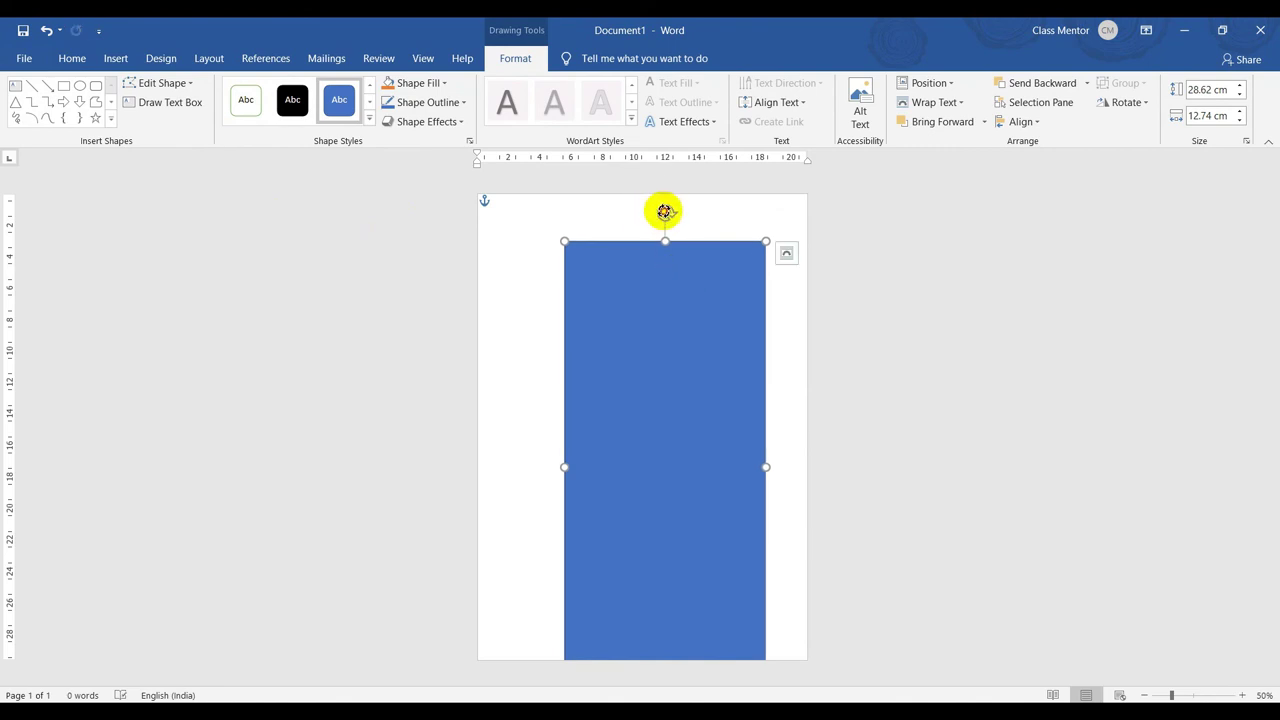
{"action": "left_click_drag", "start_coordinate": [665, 211], "coordinate": [816, 324]}
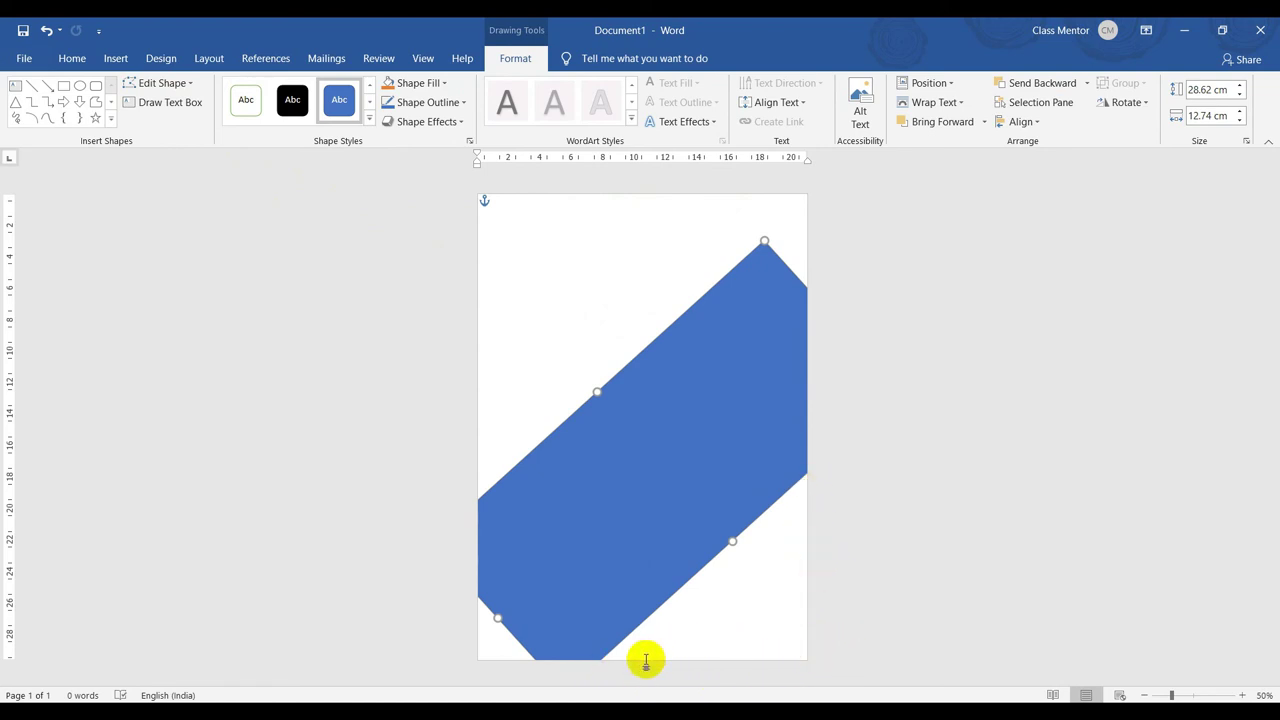
Move the blue band down-left, re-angle it, and stretch it to 49.87 cm long.
{"action": "left_click", "coordinate": [1040, 658]}
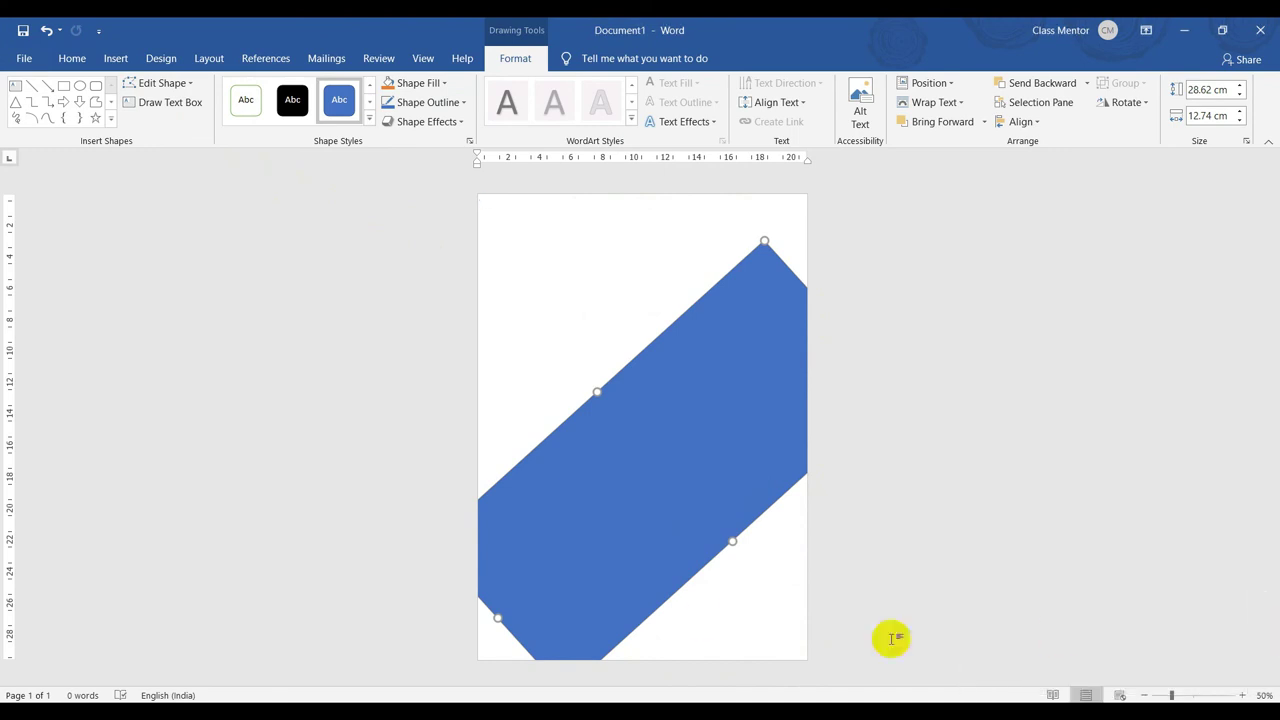
{"action": "mouse_move", "coordinate": [620, 471]}
{"action": "left_mouse_down"}
{"action": "mouse_move", "coordinate": [562, 521]}
{"action": "mouse_move", "coordinate": [608, 580]}
{"action": "left_mouse_up"}
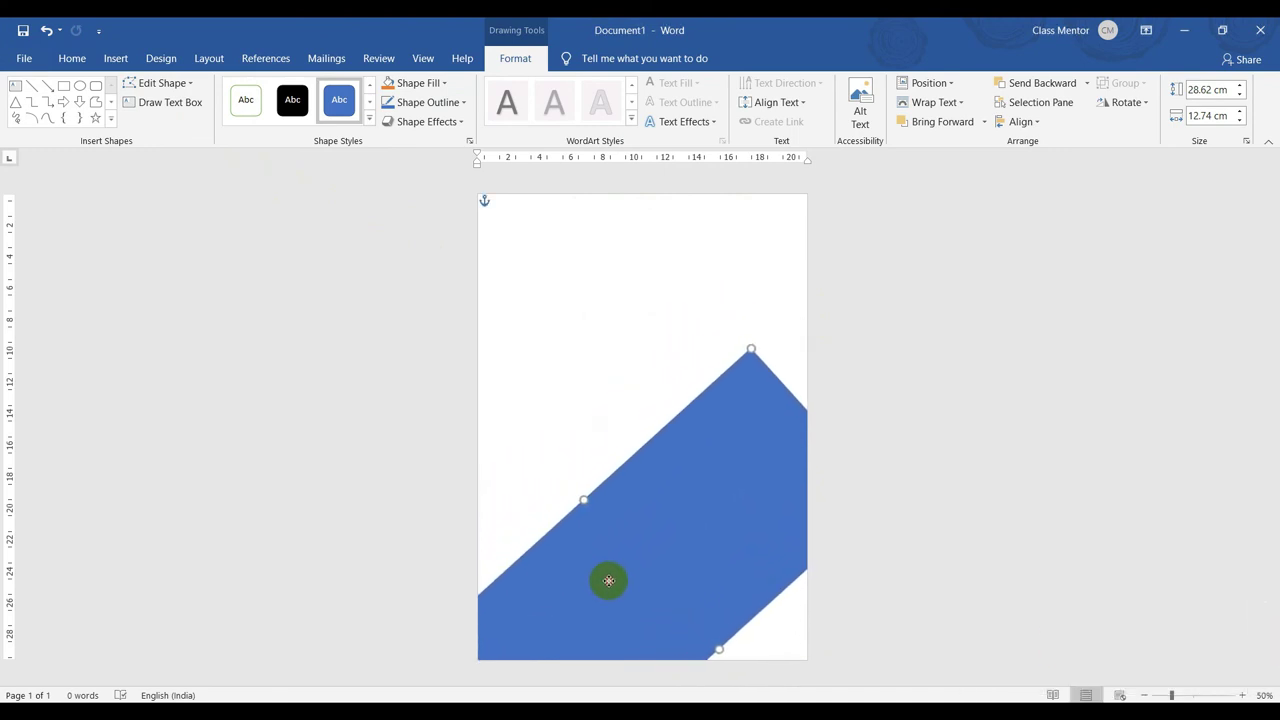
{"action": "mouse_move", "coordinate": [745, 423]}
{"action": "left_mouse_down"}
{"action": "mouse_move", "coordinate": [720, 447]}
{"action": "mouse_move", "coordinate": [757, 490]}
{"action": "left_mouse_up"}
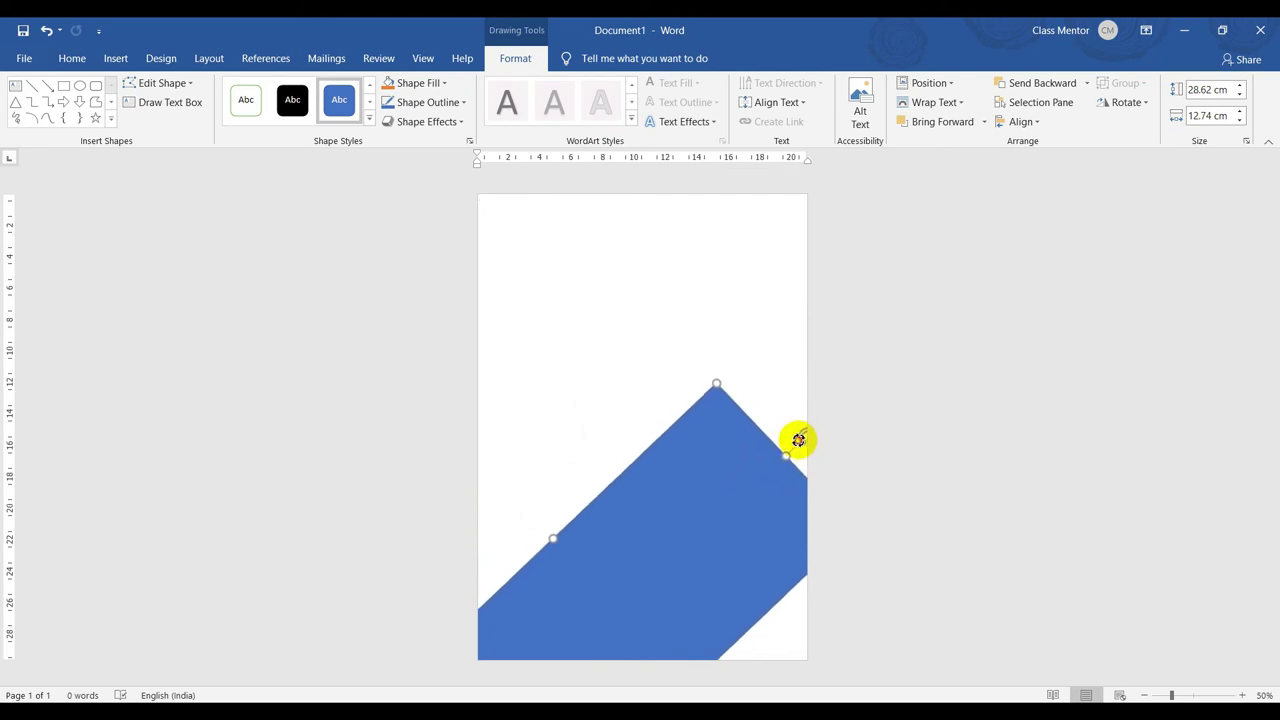
{"action": "left_click", "coordinate": [790, 571]}
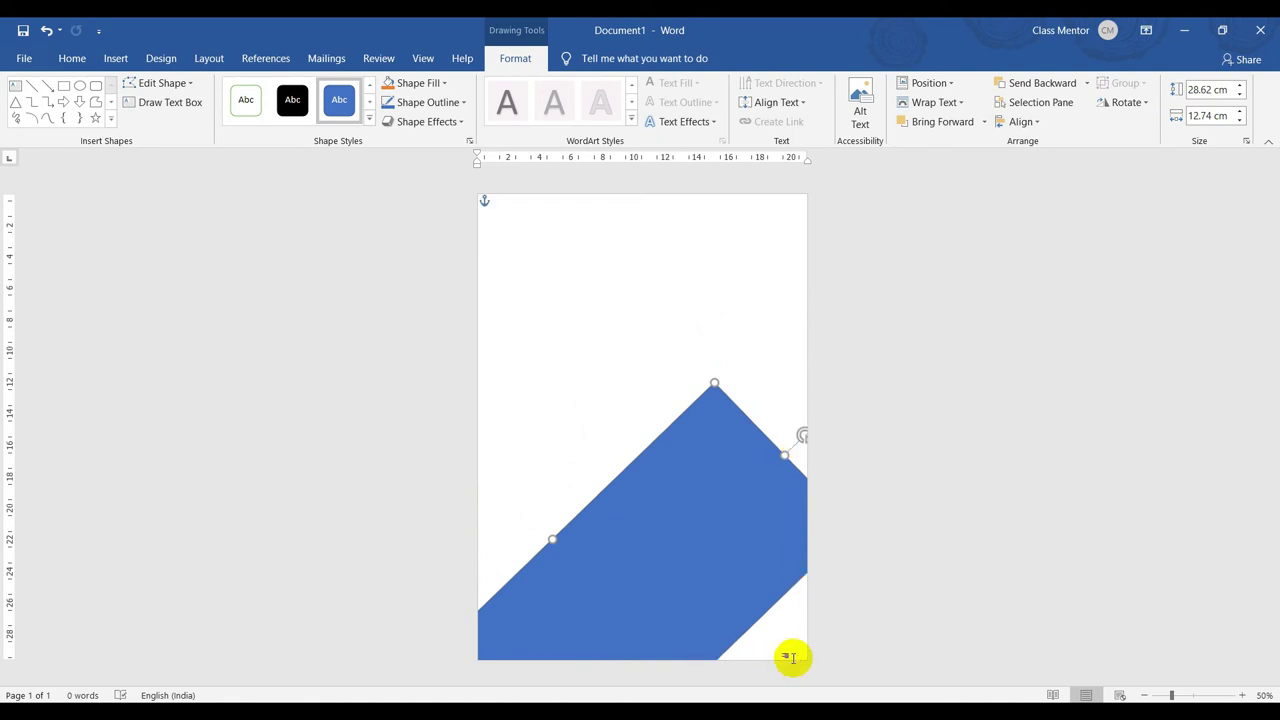
{"action": "left_click", "coordinate": [737, 505]}
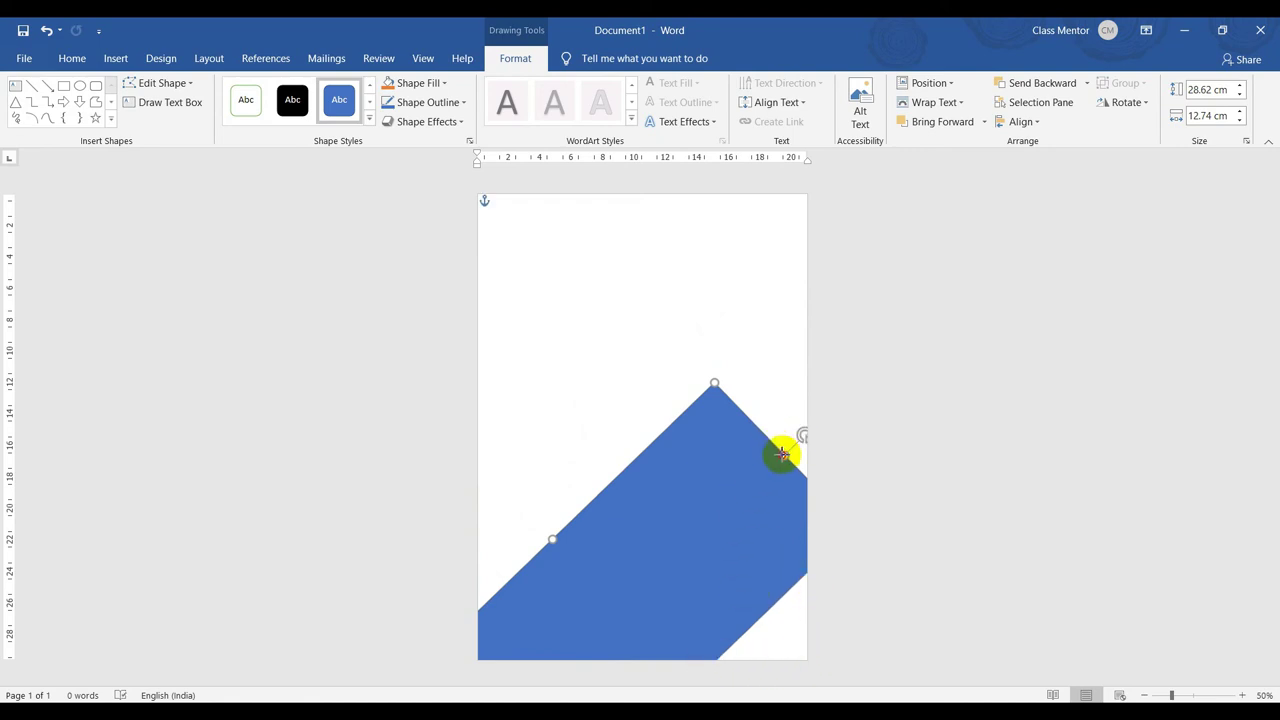
{"action": "left_click_drag", "start_coordinate": [781, 455], "coordinate": [851, 329]}
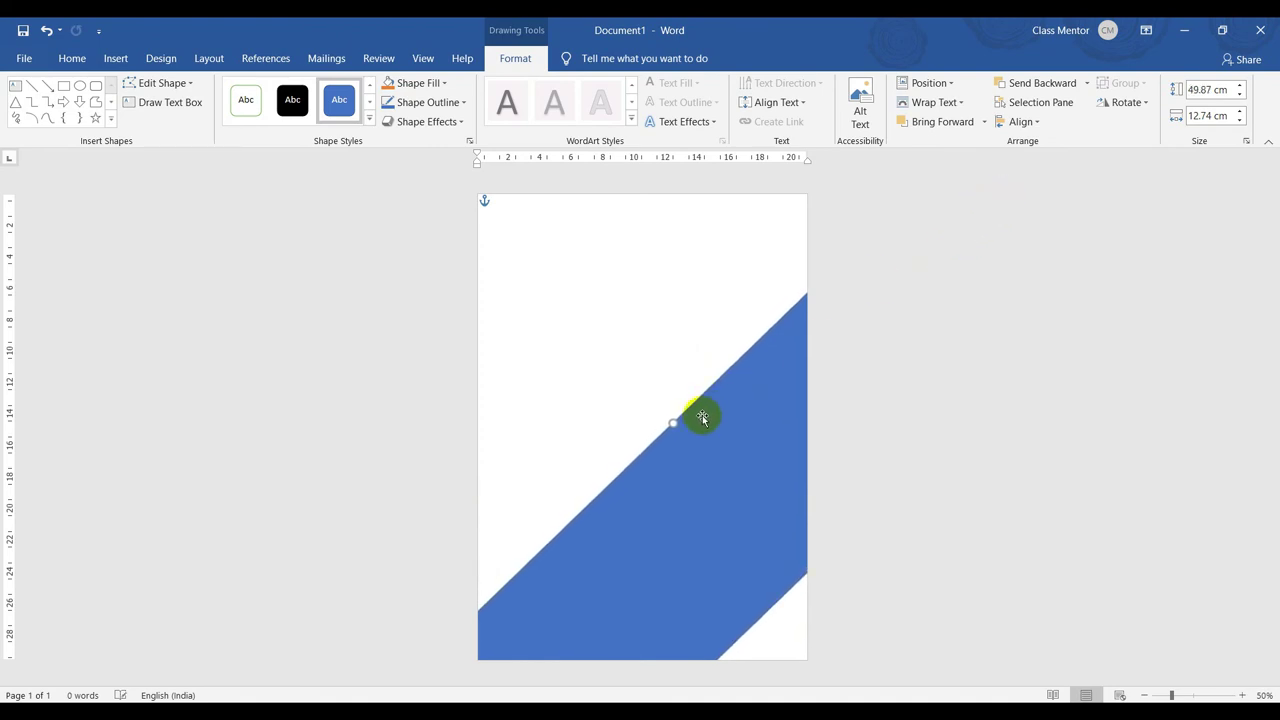
{"action": "mouse_move", "coordinate": [700, 417]}
{"action": "left_mouse_down"}
{"action": "mouse_move", "coordinate": [669, 424]}
{"action": "mouse_move", "coordinate": [641, 361]}
{"action": "left_mouse_up"}
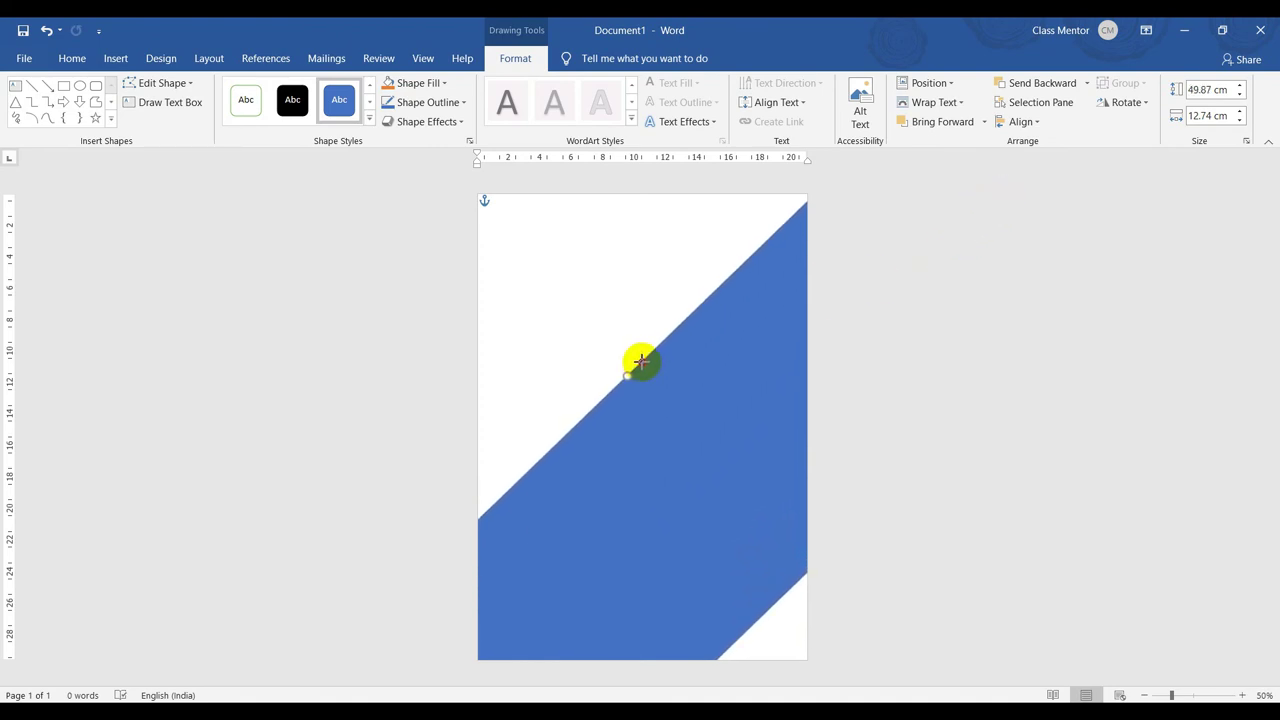
Fill the band with White, Background 1, Darker 5% and set its outline to No Outline.
{"action": "left_click", "coordinate": [885, 540]}
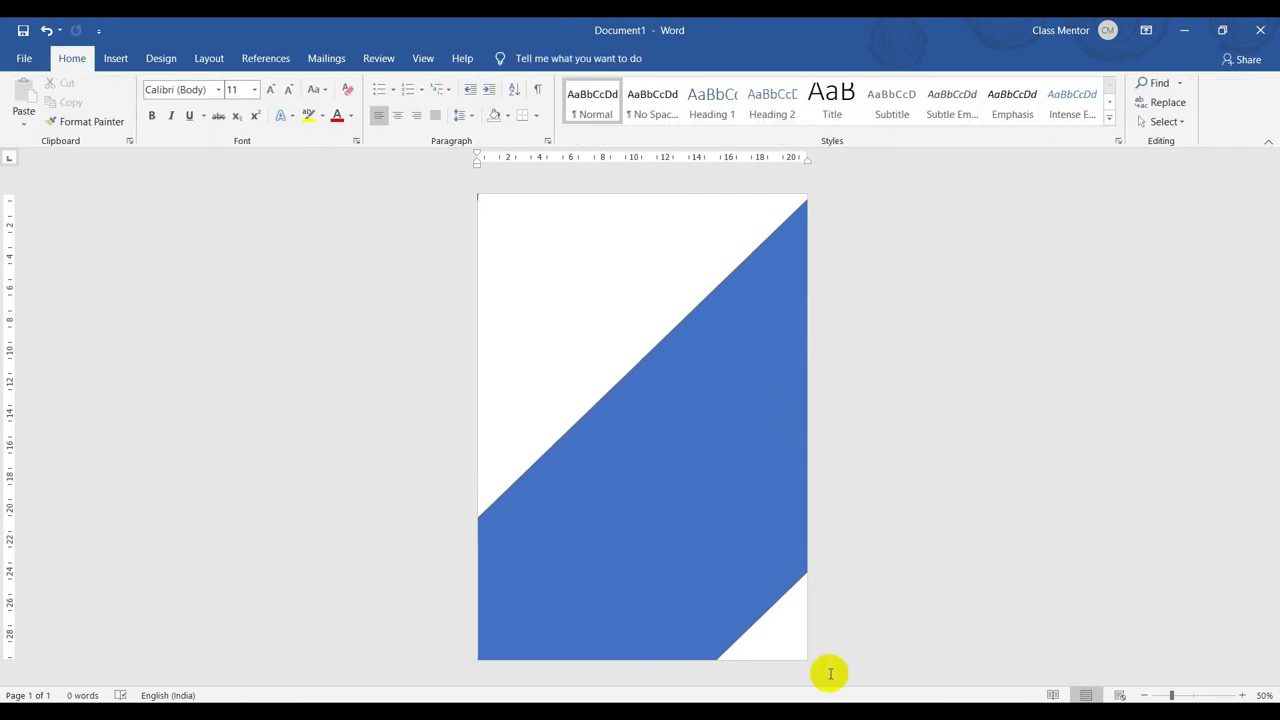
{"action": "left_click", "coordinate": [690, 434]}
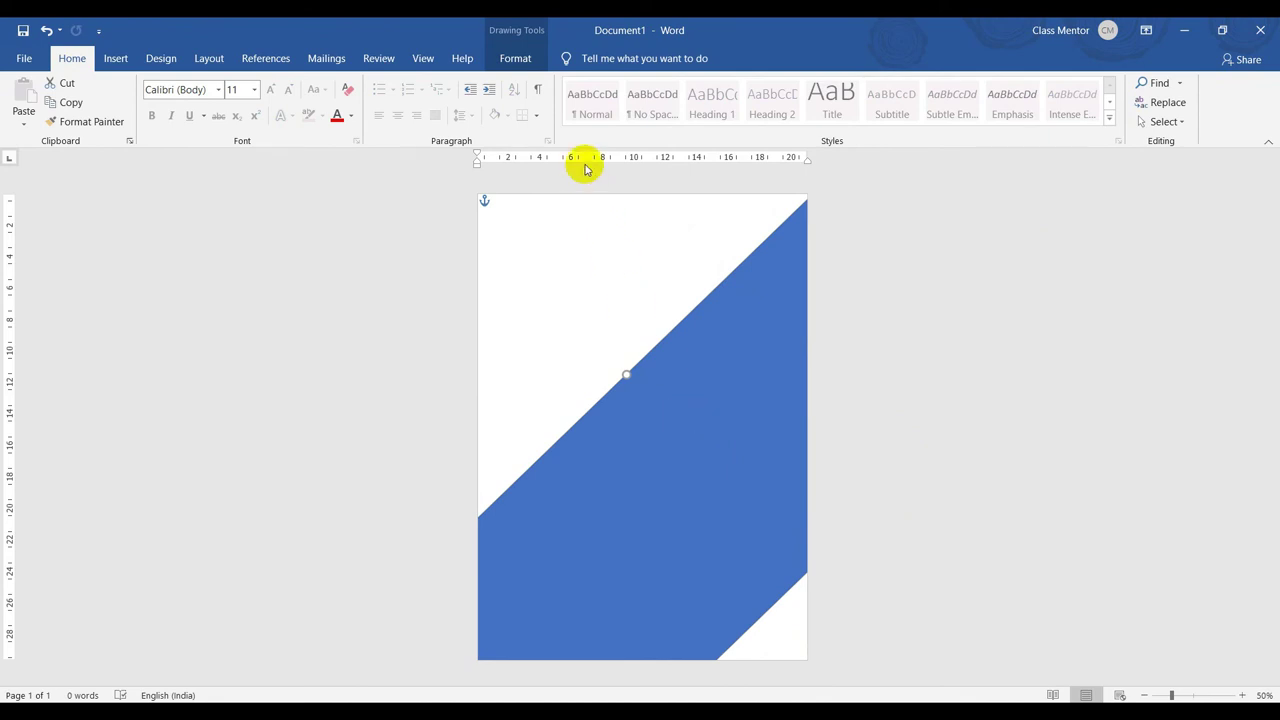
{"action": "left_click", "coordinate": [517, 60]}
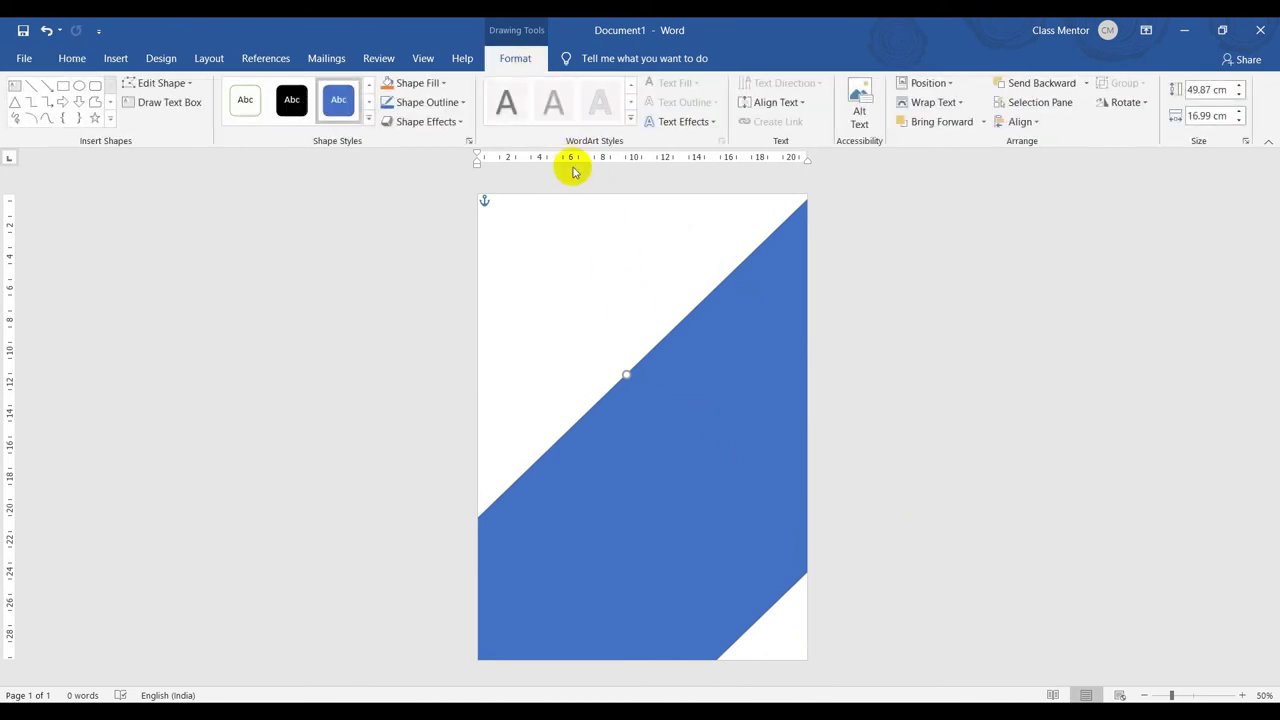
{"action": "left_click", "coordinate": [440, 83]}
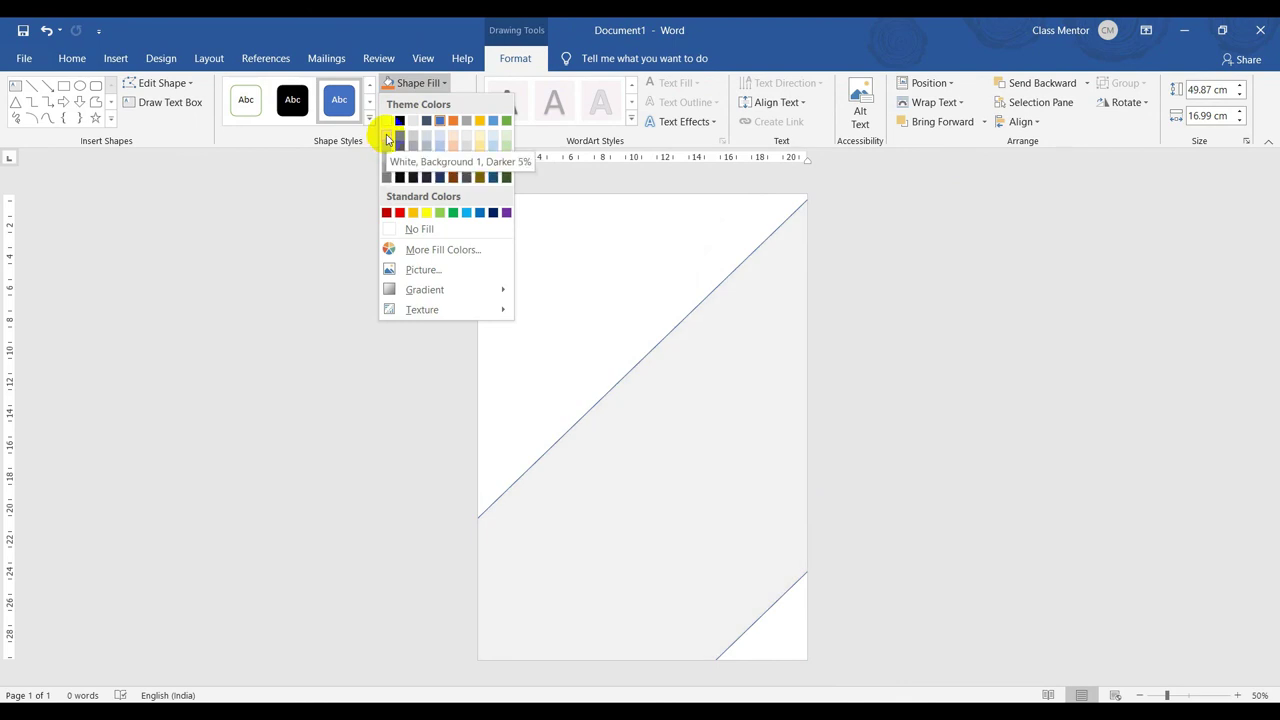
{"action": "left_click", "coordinate": [387, 139]}
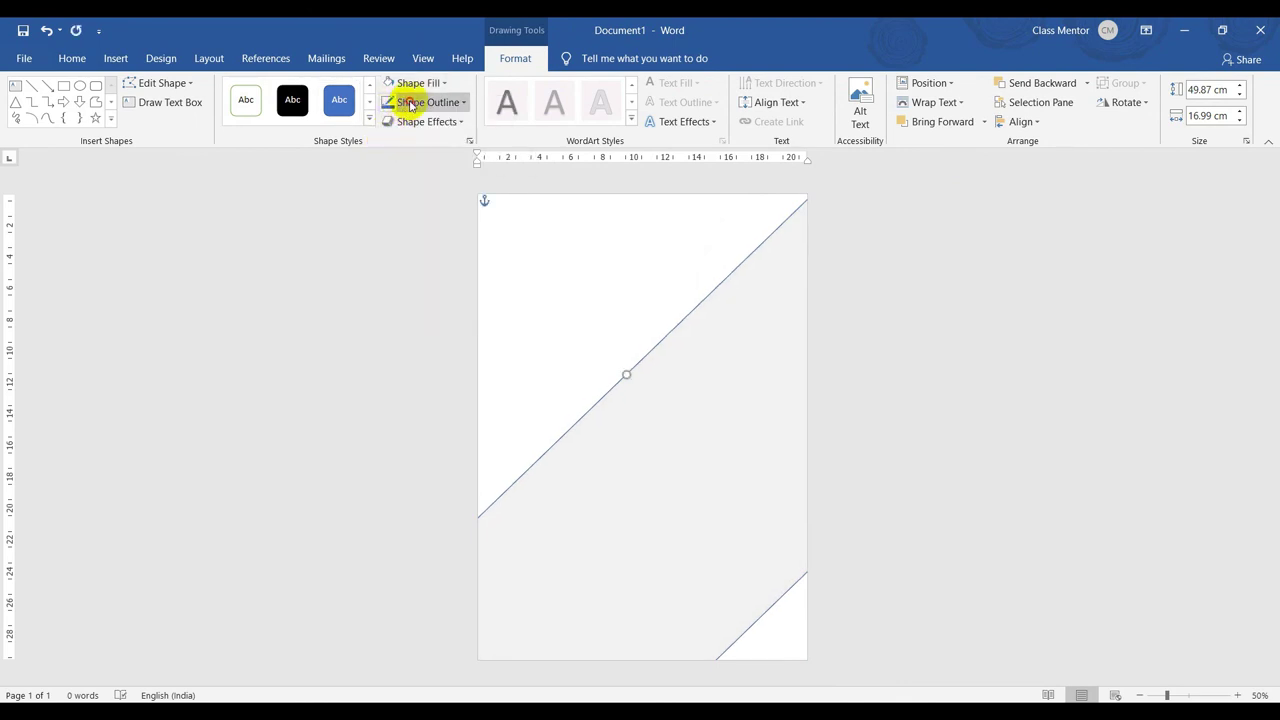
{"action": "left_click", "coordinate": [411, 105]}
{"action": "left_click", "coordinate": [432, 249]}
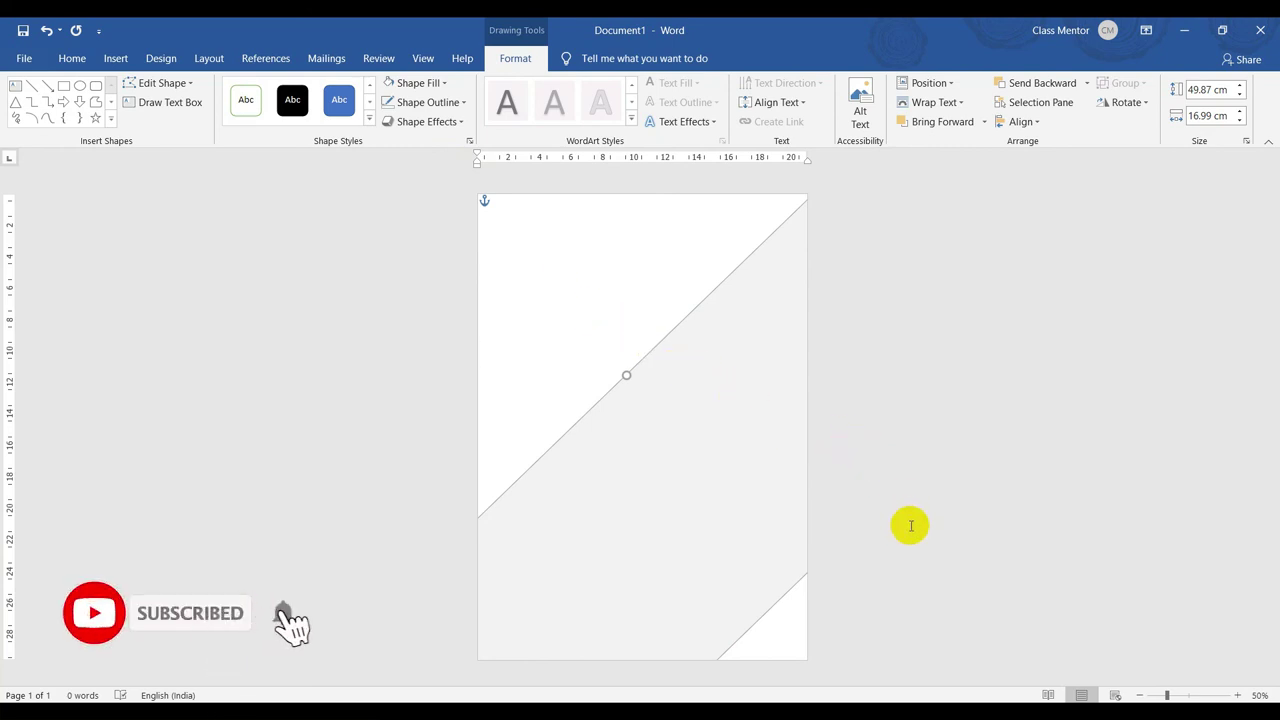
{"action": "left_click", "coordinate": [912, 595]}
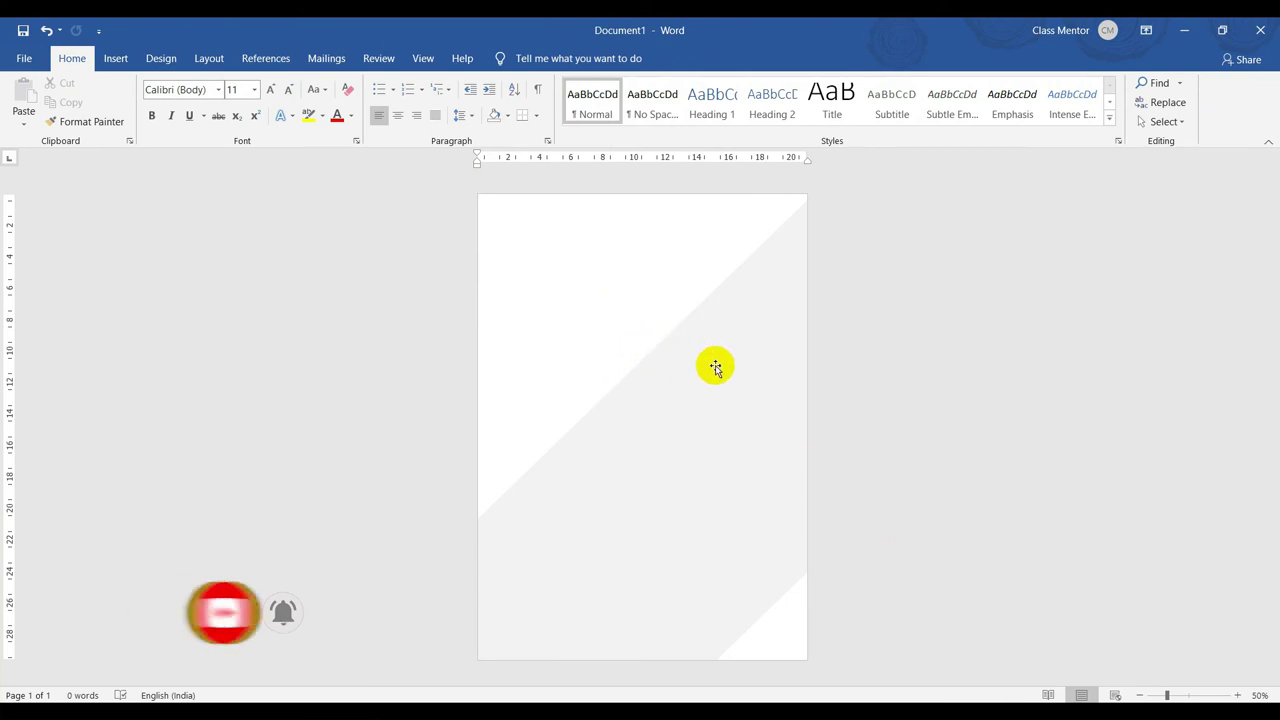
{"action": "left_click", "coordinate": [637, 379]}
{"action": "scroll", "coordinate": [614, 352], "scroll_direction": "down", "scroll_amount": 1}
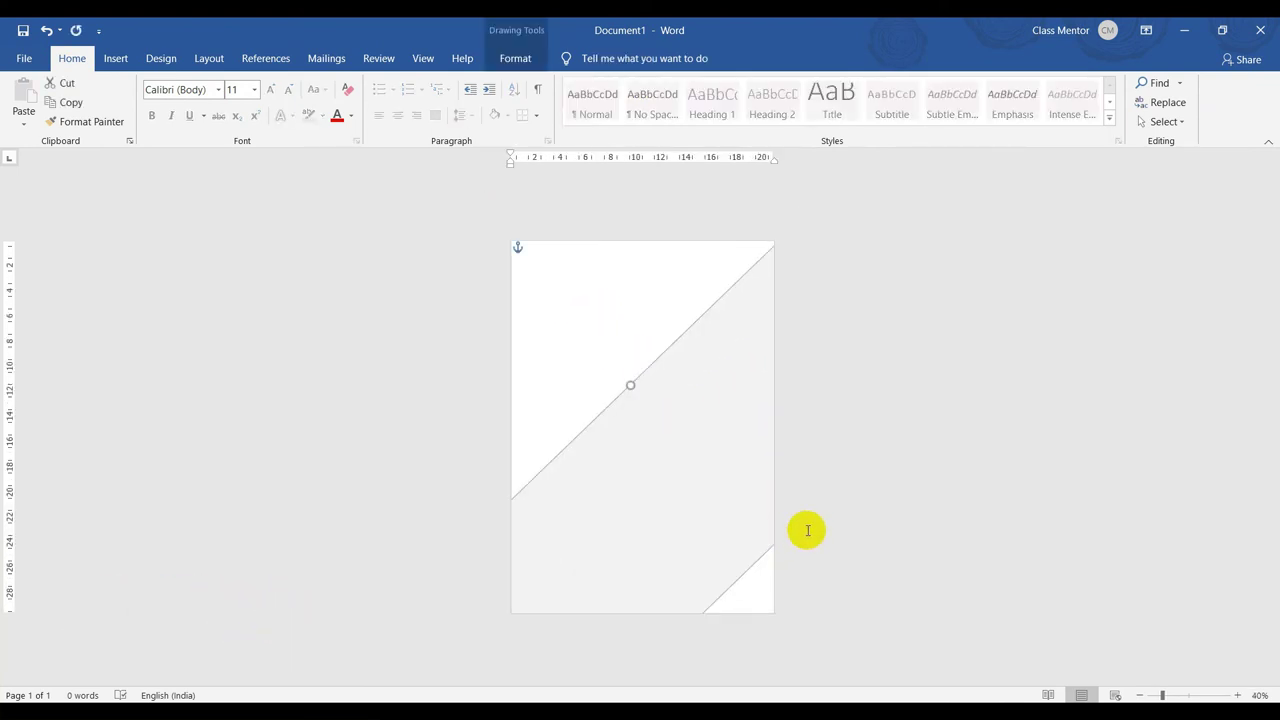
{"action": "left_click", "coordinate": [846, 620]}
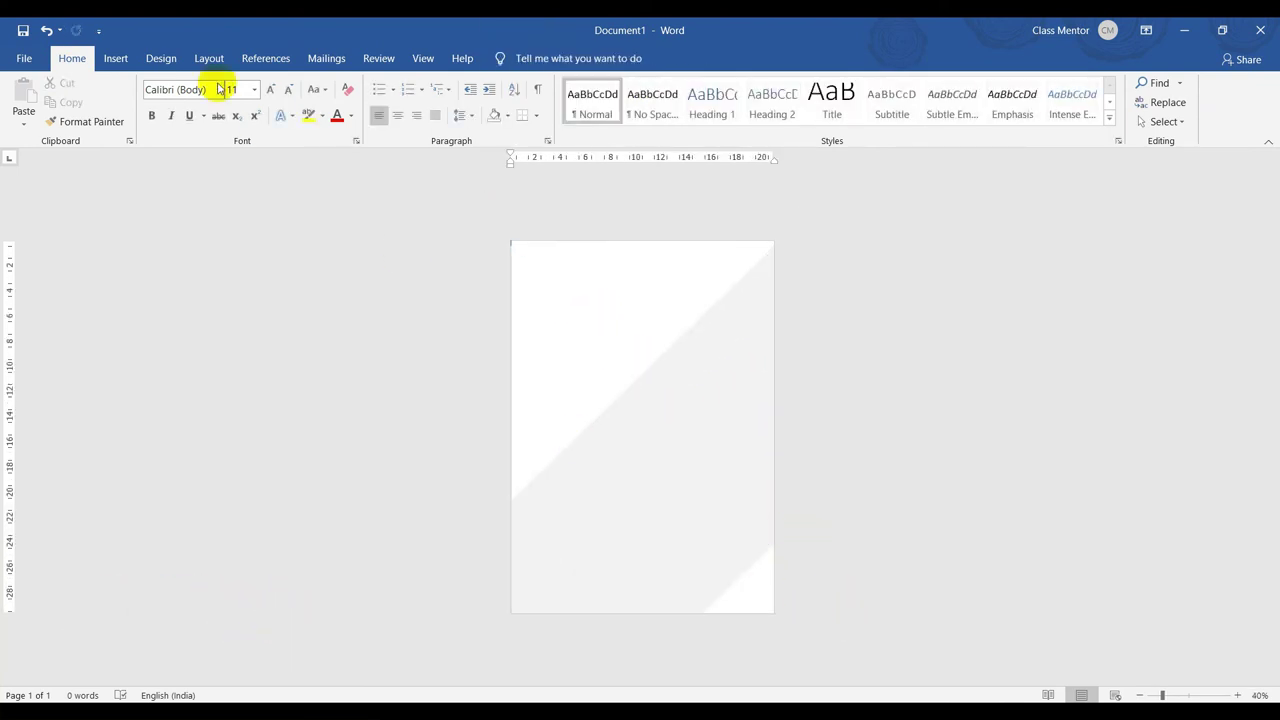
Draw a new 8.2 cm blue square near the top of the page.
{"action": "left_click", "coordinate": [118, 60]}
{"action": "left_click", "coordinate": [200, 119]}
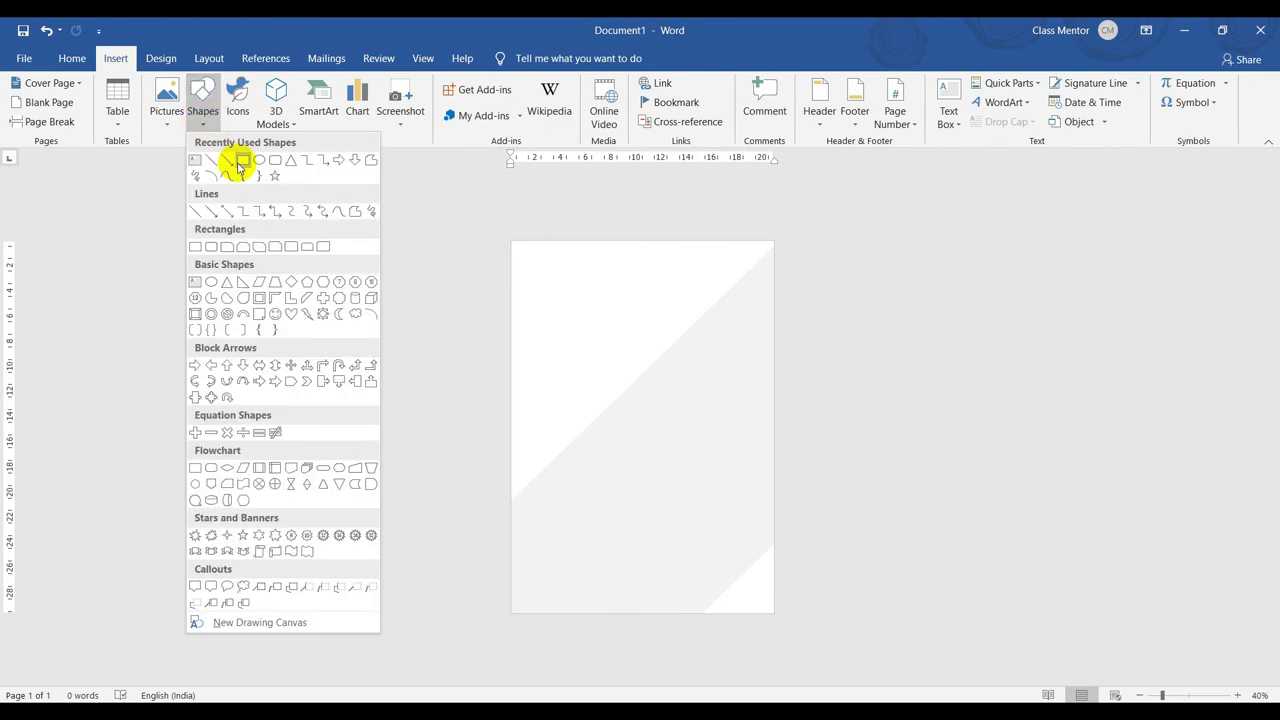
{"action": "left_click", "coordinate": [242, 162]}
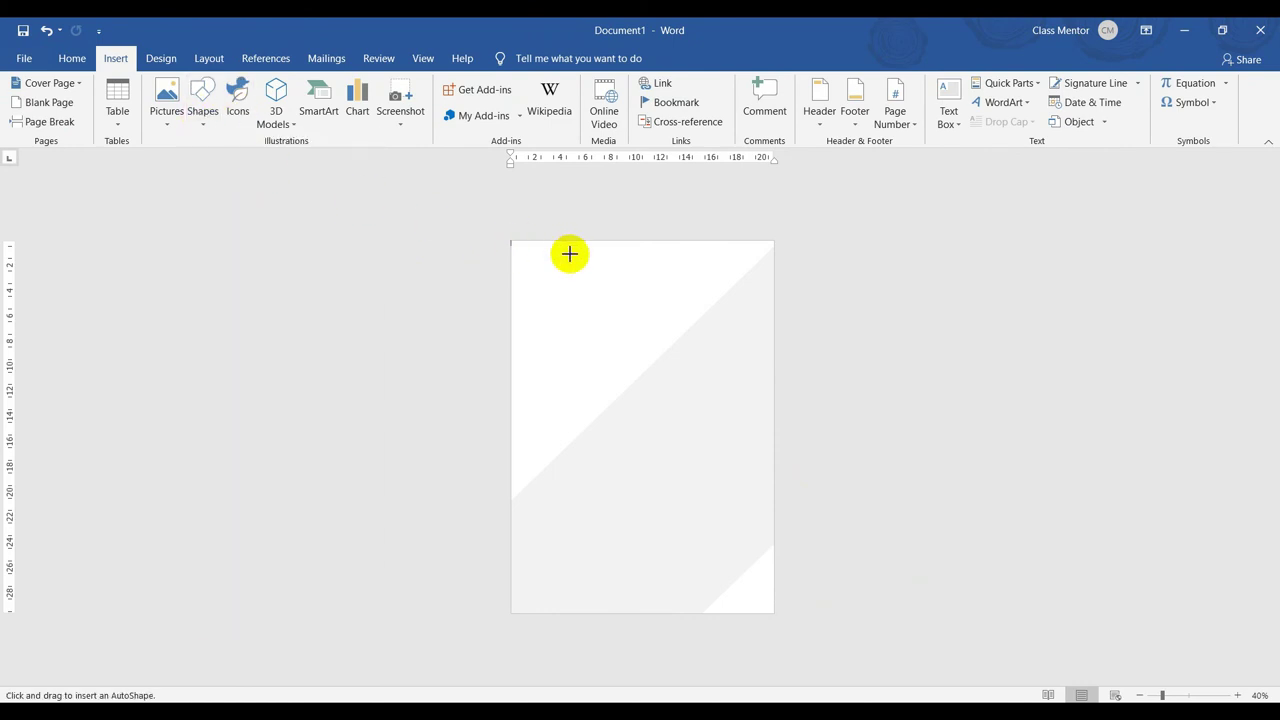
{"action": "left_click_drag", "start_coordinate": [570, 254], "coordinate": [620, 349]}
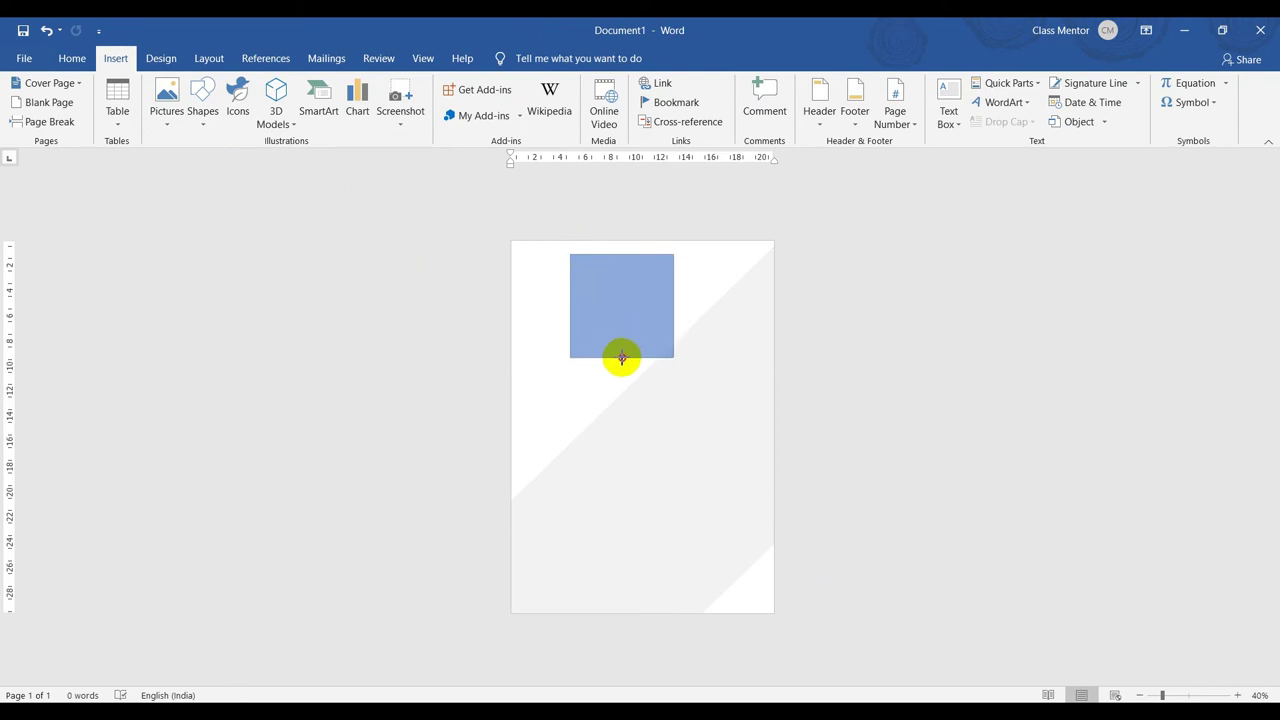
{"action": "left_click_drag", "start_coordinate": [621, 357], "coordinate": [621, 357]}
{"action": "mouse_move", "coordinate": [620, 294]}
{"action": "left_mouse_down"}
{"action": "mouse_move", "coordinate": [627, 342]}
{"action": "mouse_move", "coordinate": [730, 338]}
{"action": "left_mouse_up"}
Rotate the square 45° into a diamond and push it past the upper-right page edge.
{"action": "scroll", "coordinate": [606, 312], "scroll_direction": "up", "scroll_amount": 1, "text": "ctrl"}
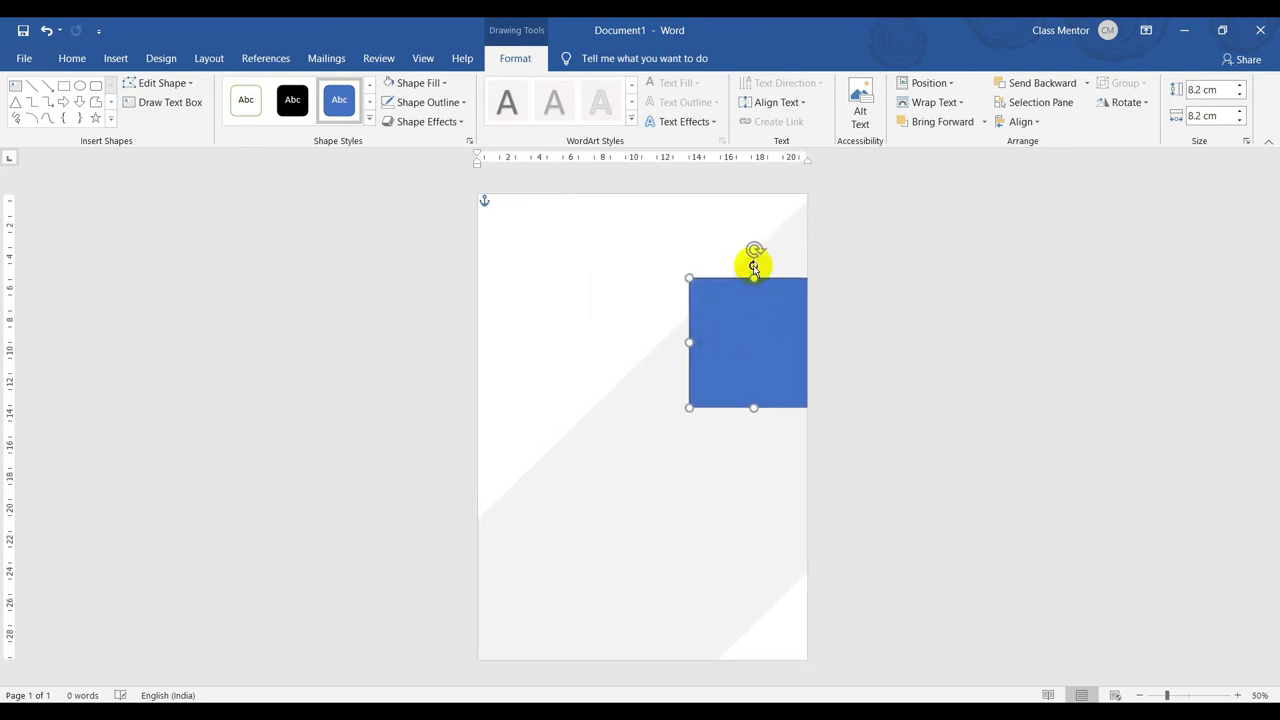
{"action": "left_click_drag", "start_coordinate": [754, 249], "coordinate": [649, 443]}
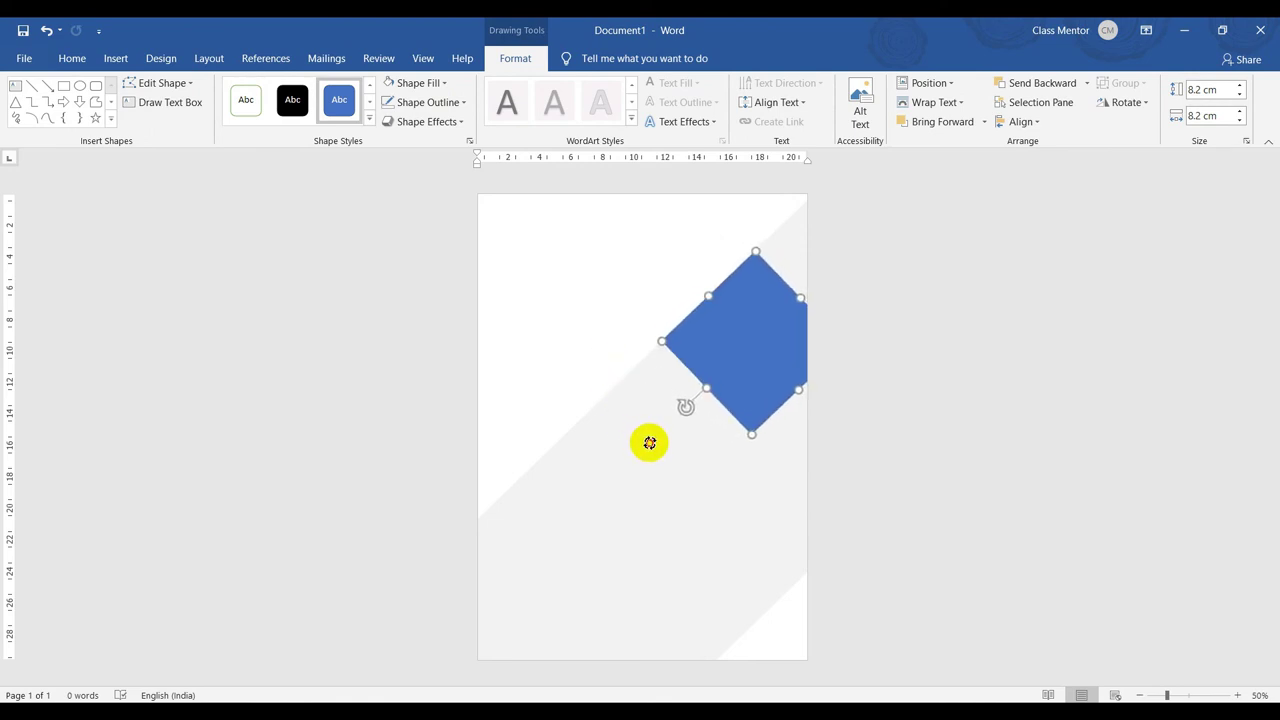
{"action": "scroll", "coordinate": [686, 294], "scroll_direction": "up", "scroll_amount": 6, "text": "ctrl"}
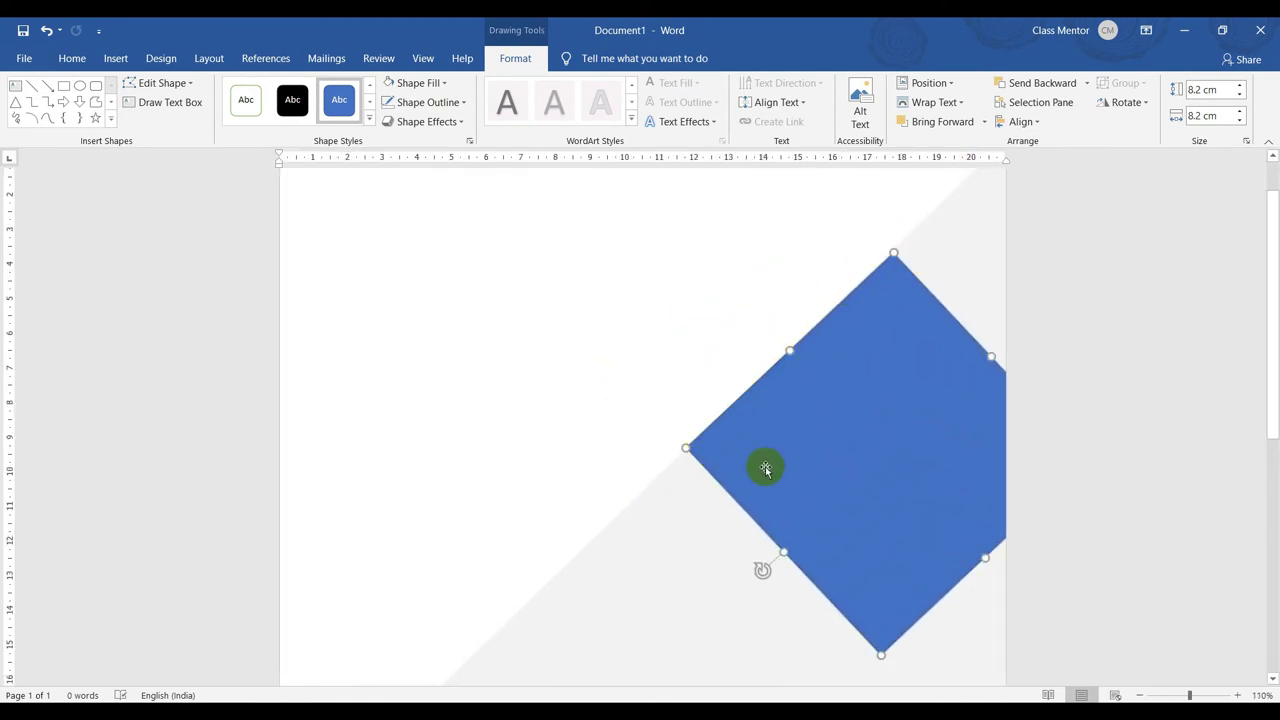
{"action": "left_click_drag", "start_coordinate": [881, 412], "coordinate": [945, 358]}
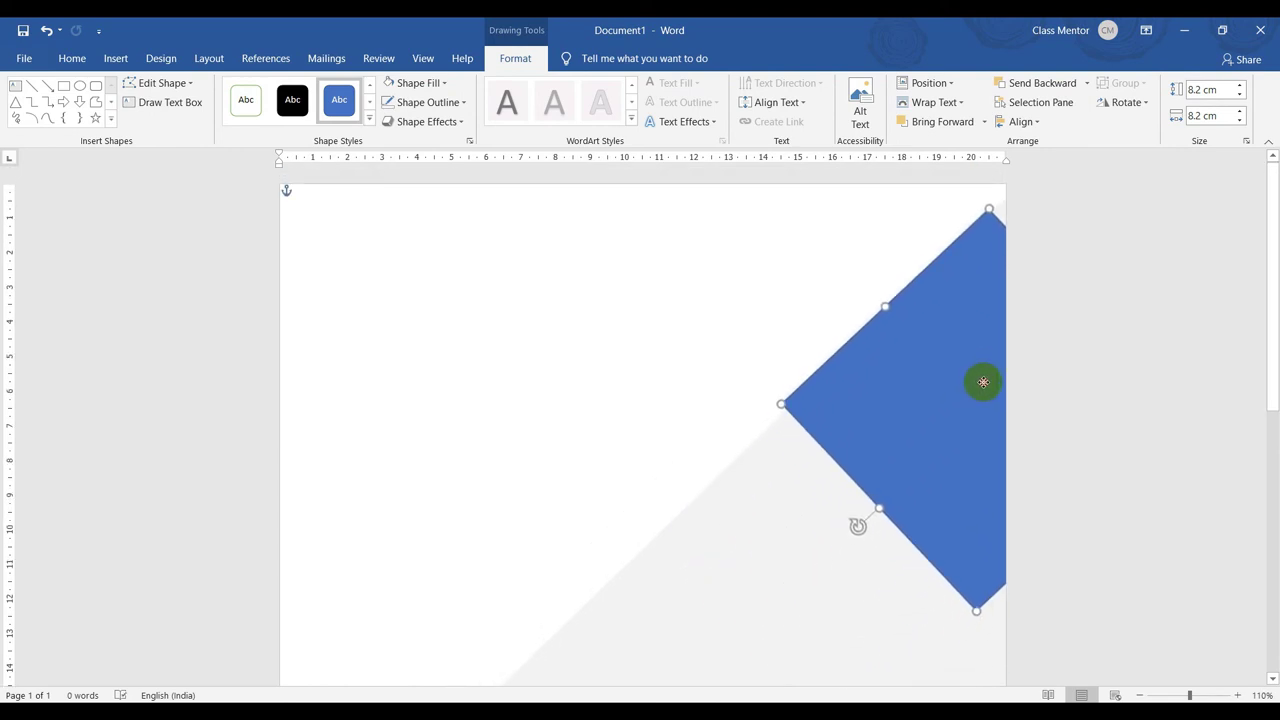
{"action": "left_click_drag", "start_coordinate": [947, 358], "coordinate": [1003, 371]}
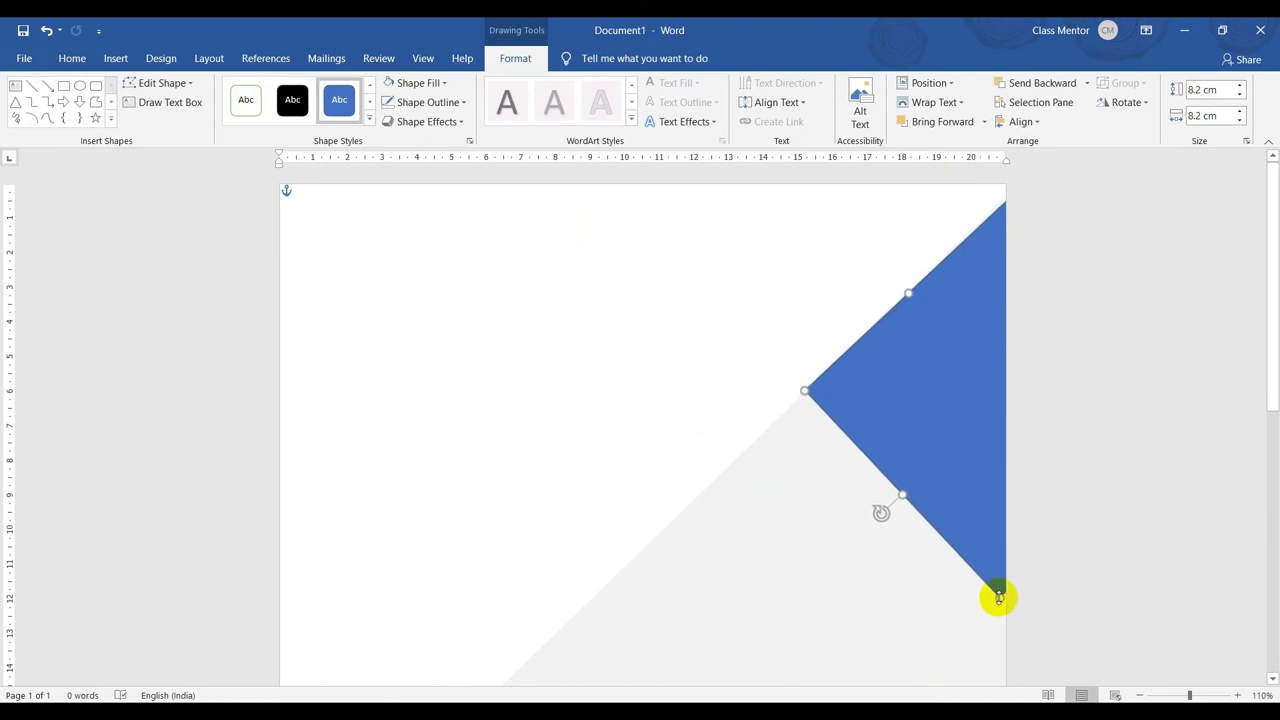
Shrink the diamond into a slim 6.68 by 1.63 cm diagonal strip.
{"action": "left_click_drag", "start_coordinate": [998, 596], "coordinate": [867, 413]}
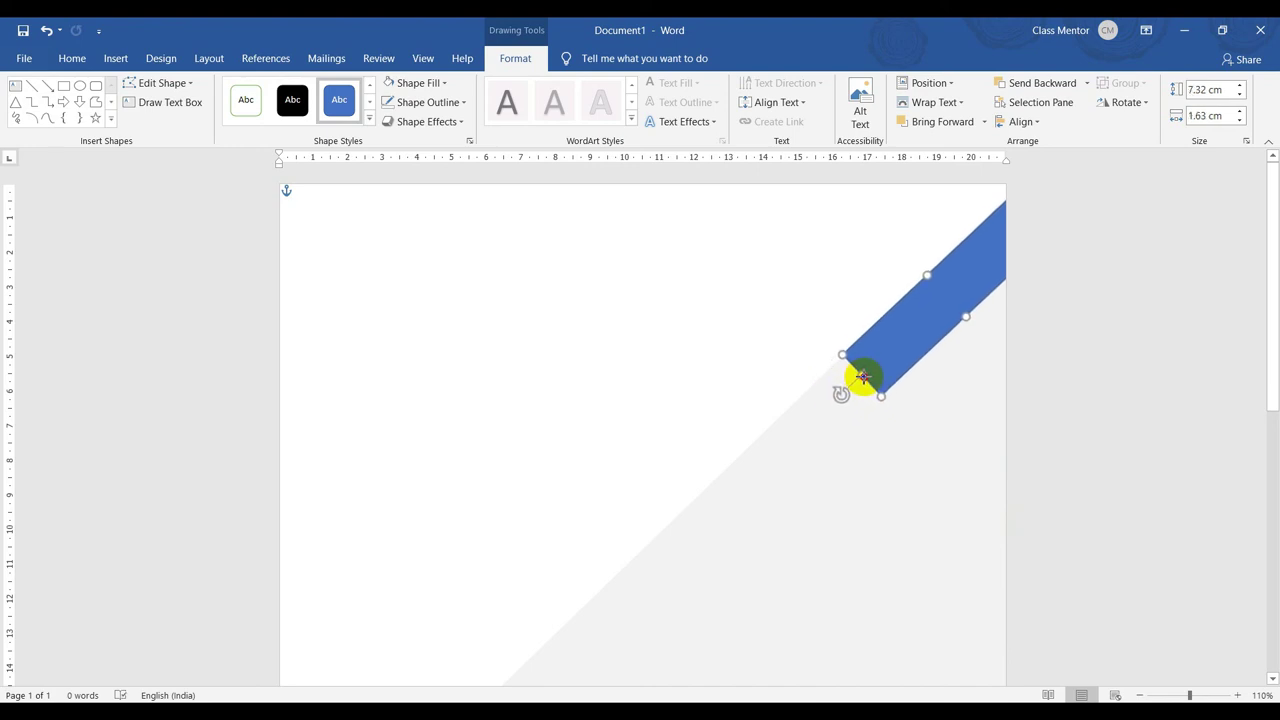
{"action": "left_click_drag", "start_coordinate": [863, 376], "coordinate": [863, 376]}
{"action": "left_click", "coordinate": [900, 323]}
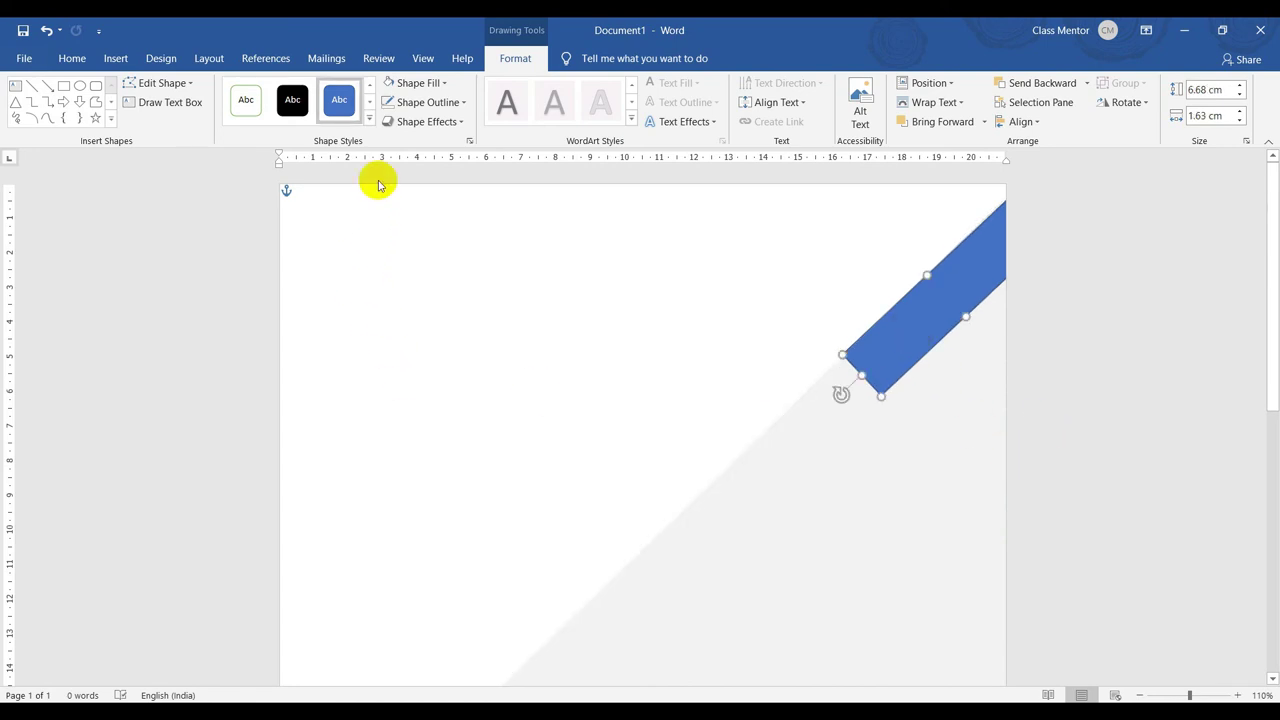
Give the strip no outline and a near-black fill.
{"action": "left_click", "coordinate": [425, 102]}
{"action": "left_click", "coordinate": [423, 249]}
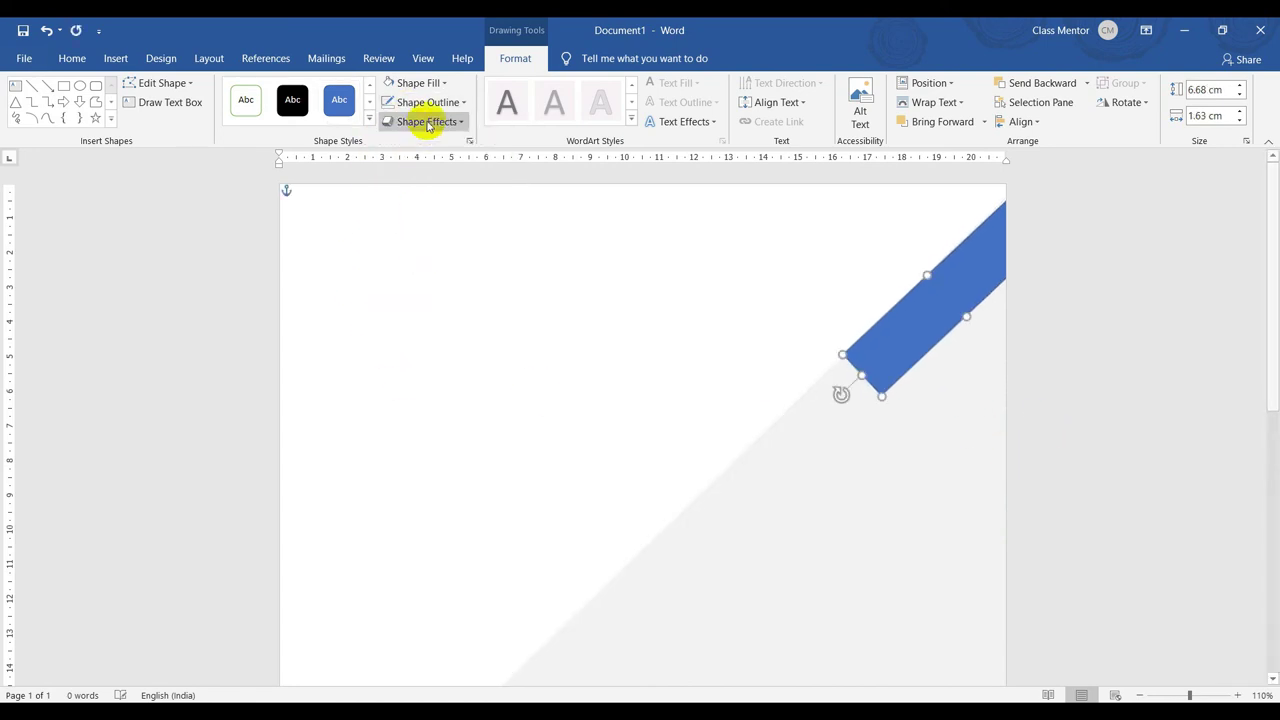
{"action": "left_click", "coordinate": [422, 83]}
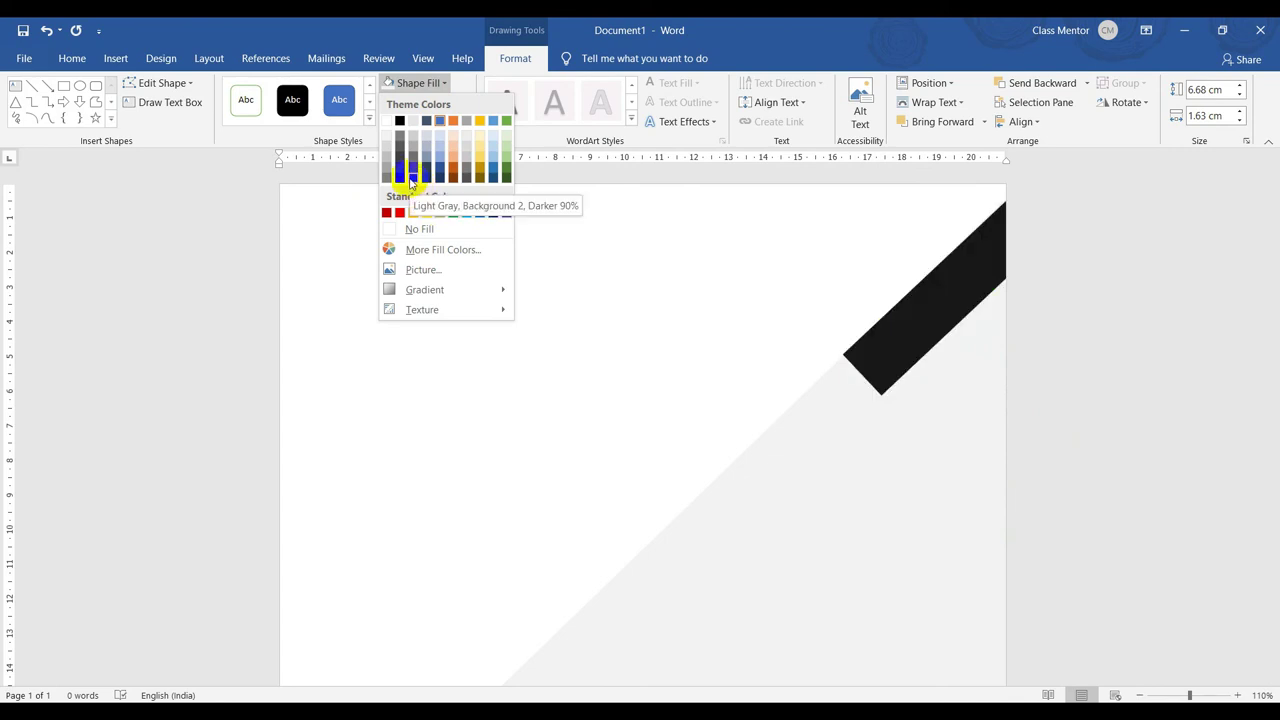
{"action": "left_click", "coordinate": [410, 180]}
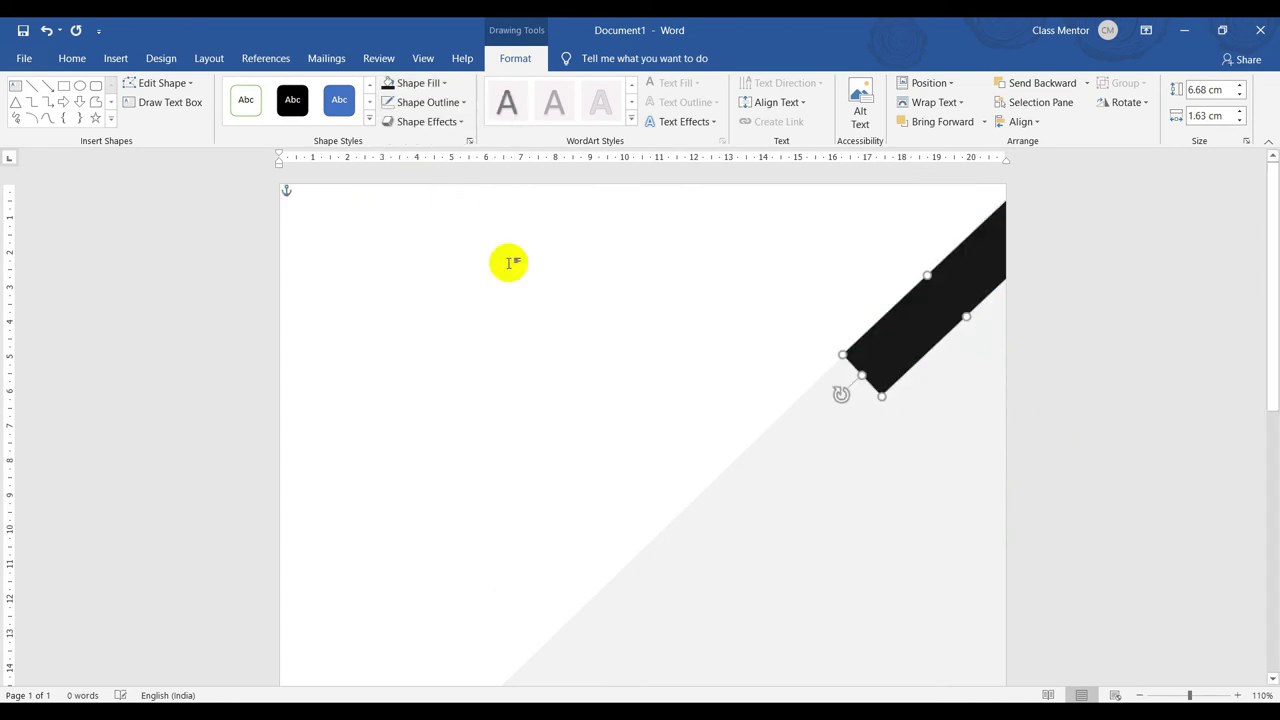
{"action": "scroll", "coordinate": [1060, 475], "scroll_direction": "down", "scroll_amount": 3}
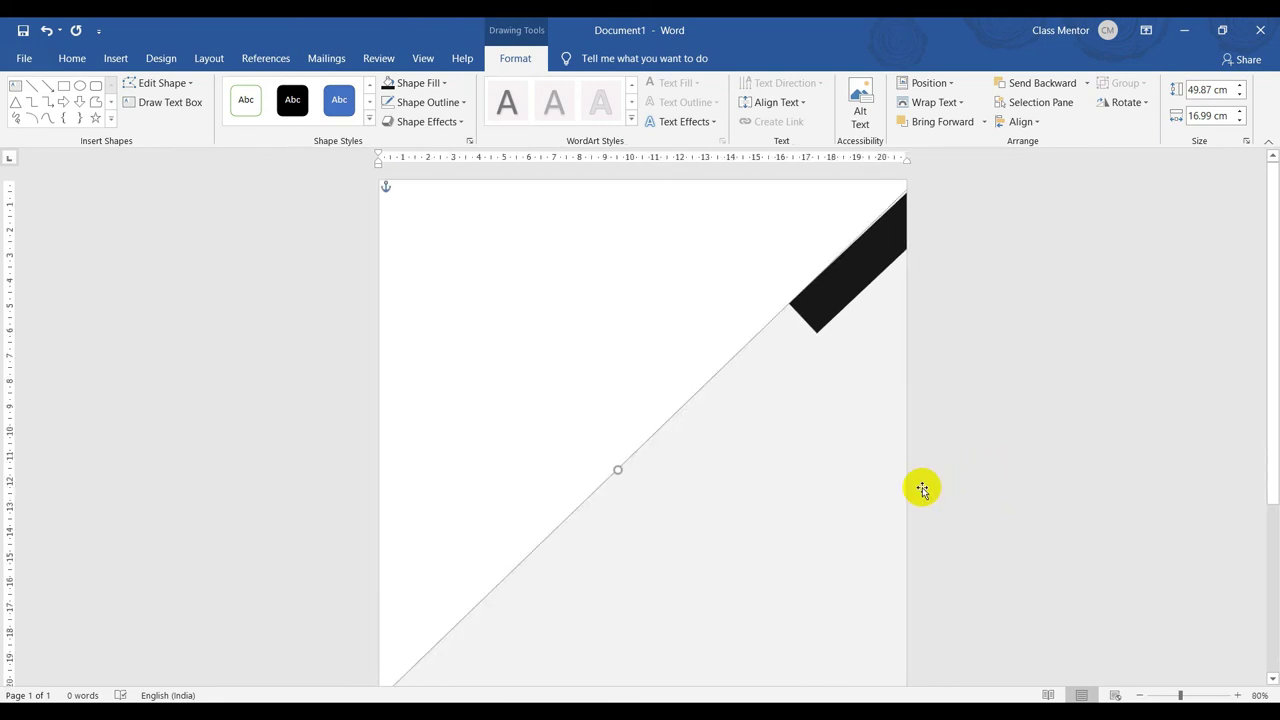
{"action": "left_click", "coordinate": [868, 278]}
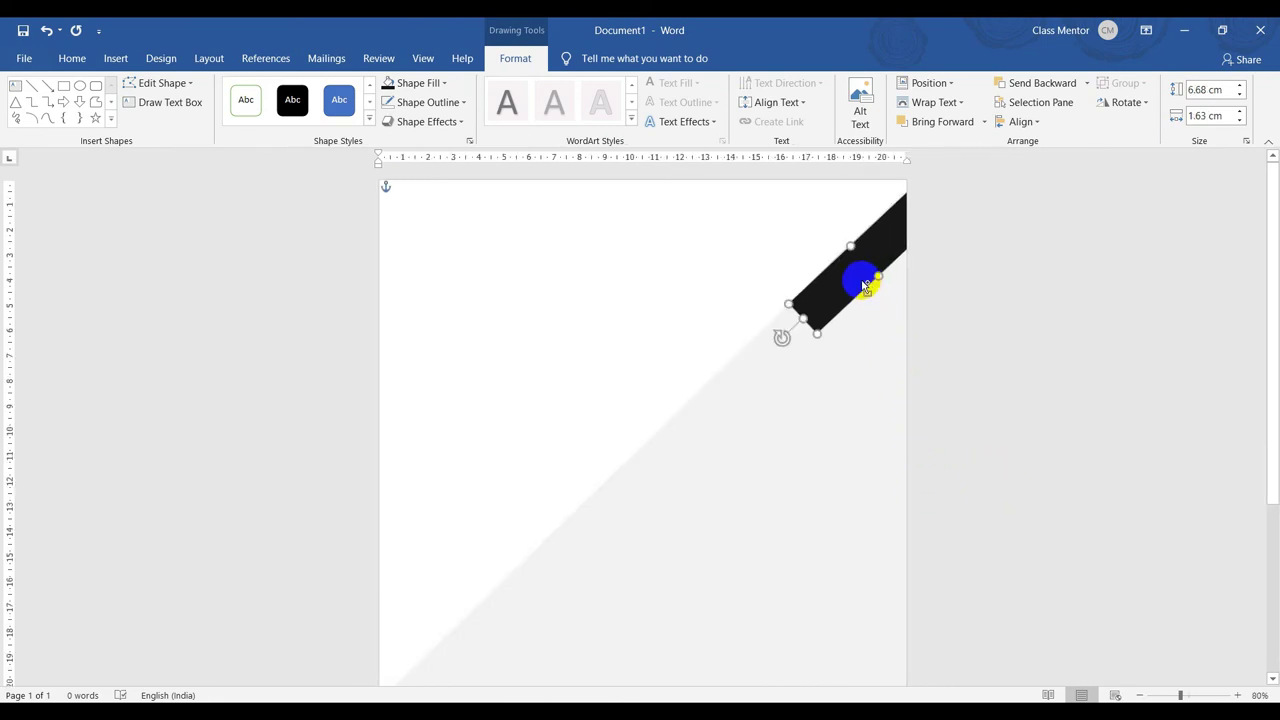
Duplicate the black strip below-right and stretch the copy into a wider wedge beside it.
{"action": "left_click_drag", "start_coordinate": [865, 285], "coordinate": [884, 323]}
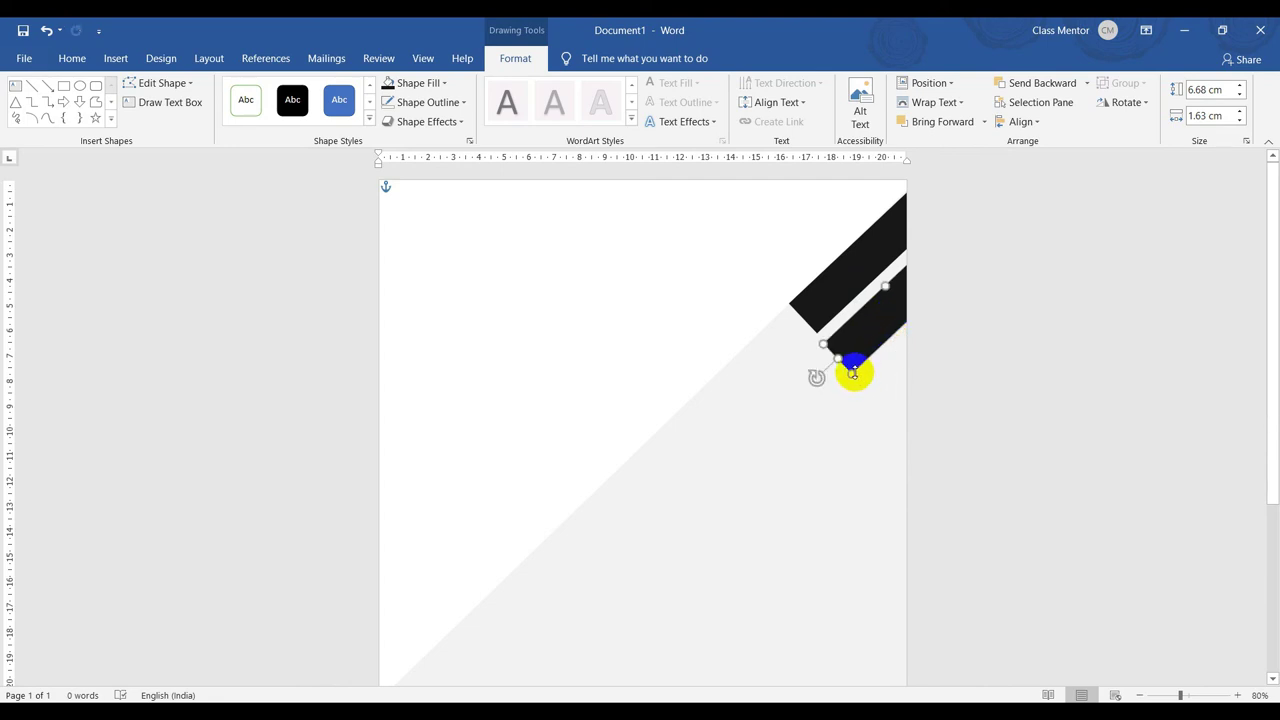
{"action": "left_click_drag", "start_coordinate": [853, 373], "coordinate": [911, 433]}
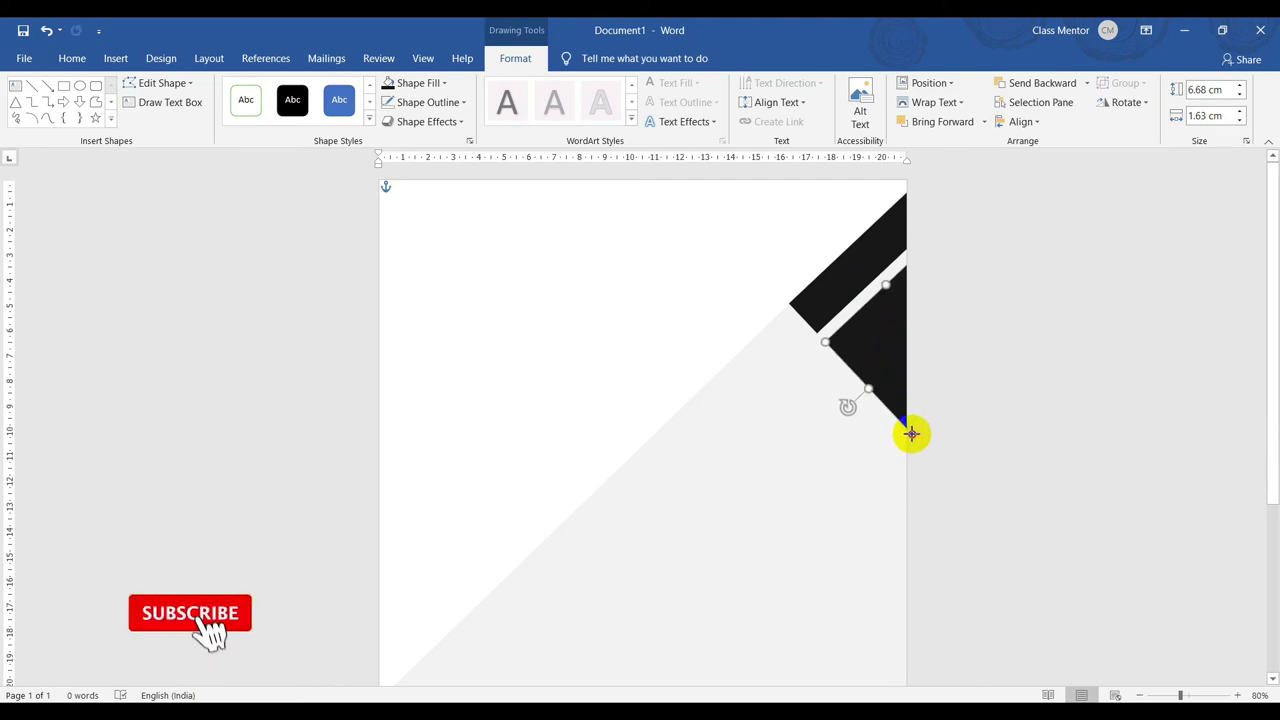
{"action": "left_click", "coordinate": [898, 535]}
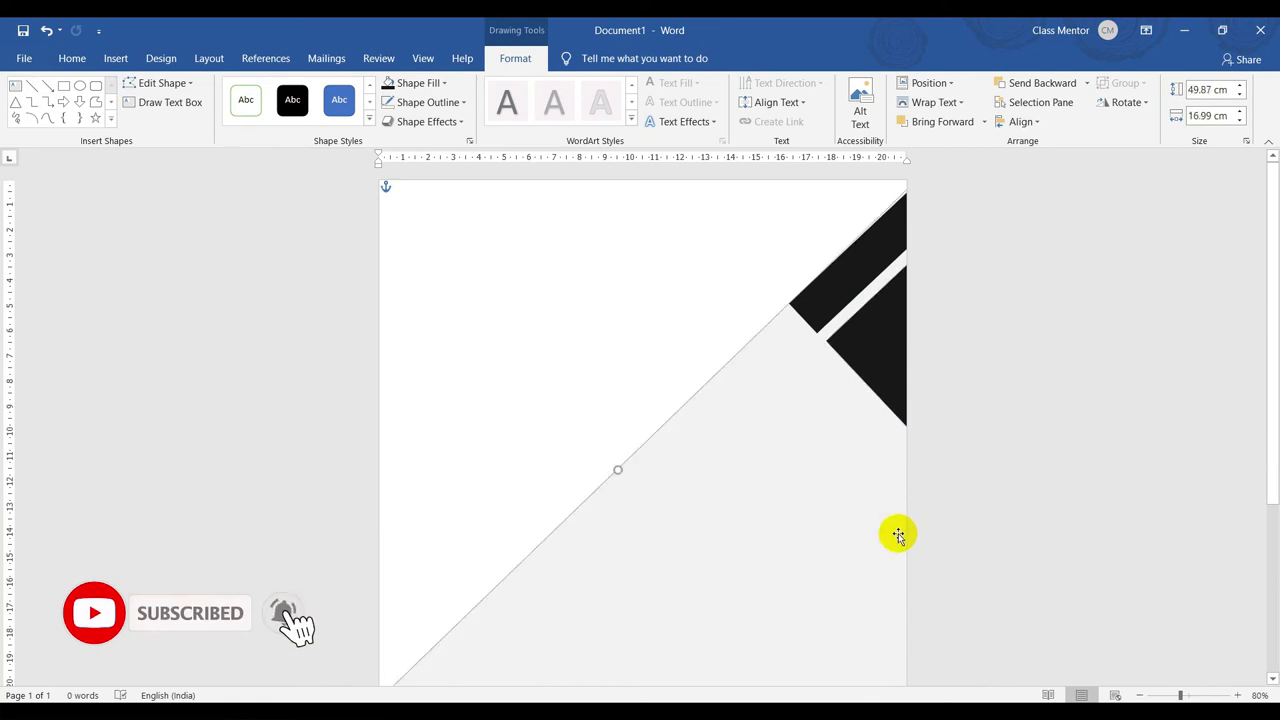
{"action": "left_click_drag", "start_coordinate": [882, 399], "coordinate": [840, 308]}
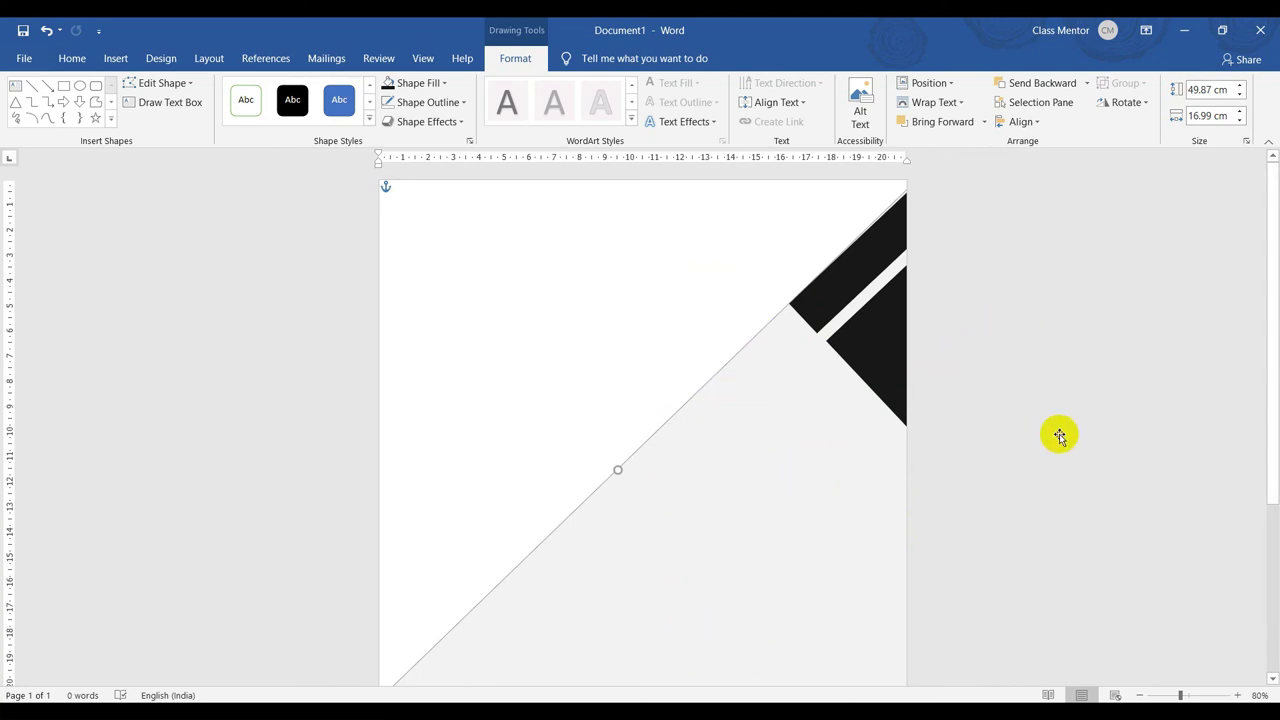
{"action": "left_click", "coordinate": [589, 304]}
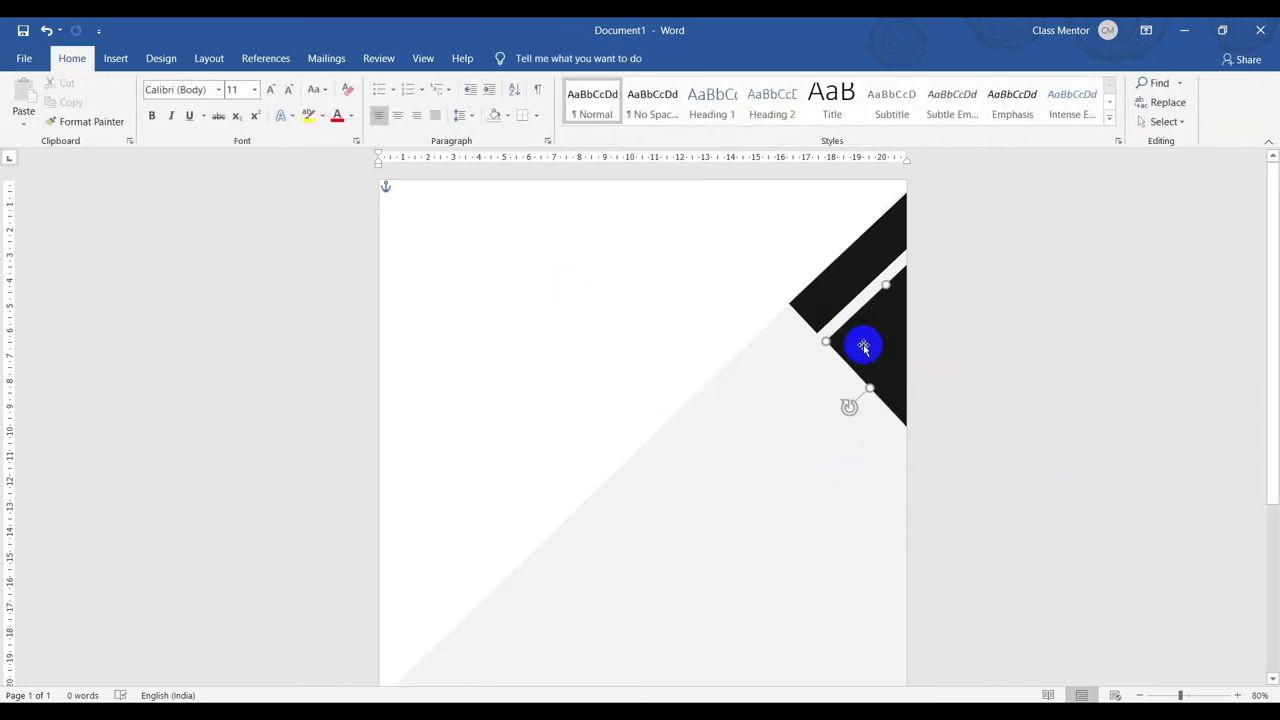
Copy the black wedge and position the copy just left of the two stripes.
{"action": "left_click", "coordinate": [863, 346]}
{"action": "left_click_drag", "start_coordinate": [870, 346], "coordinate": [567, 426]}
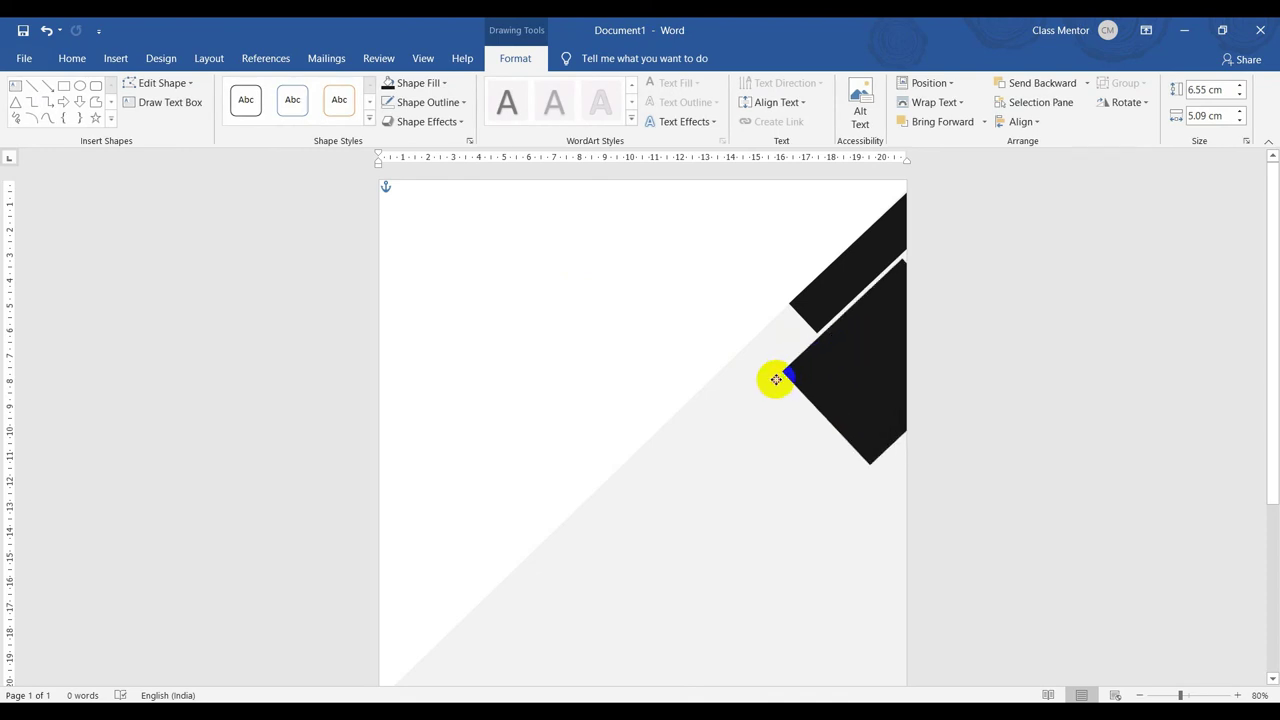
{"action": "scroll", "coordinate": [631, 440], "scroll_direction": "down", "scroll_amount": 1}
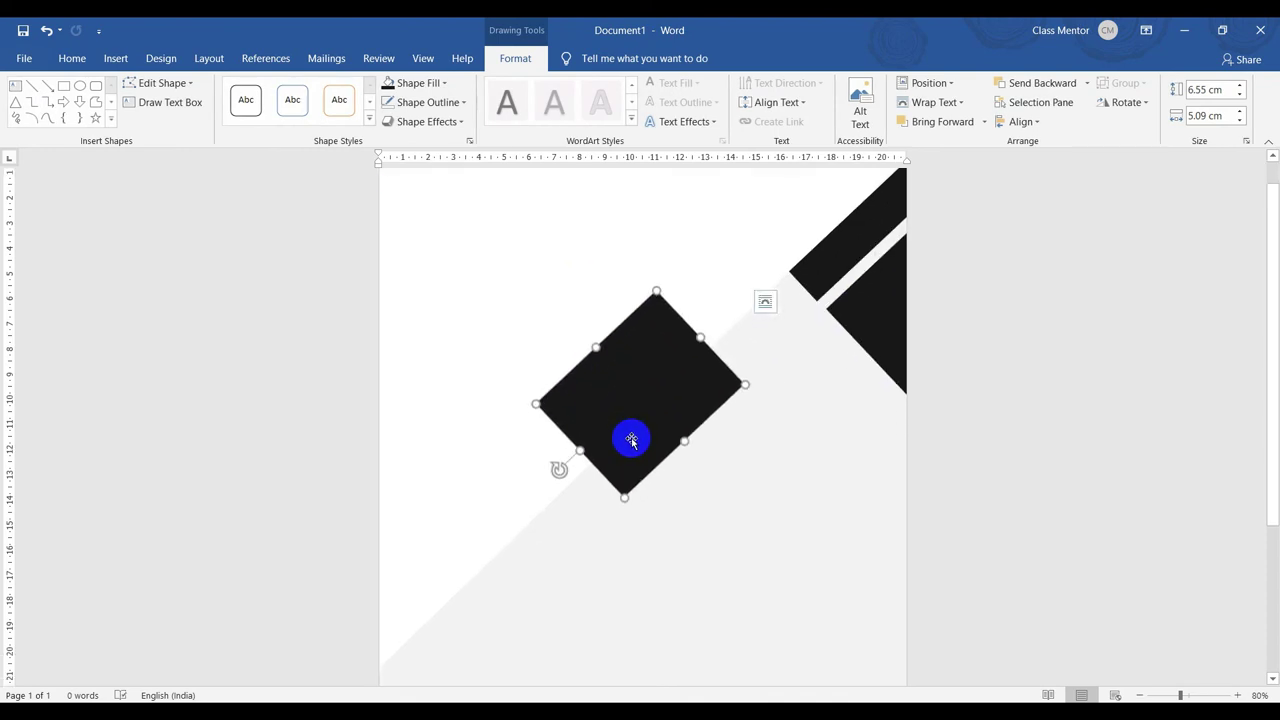
{"action": "left_click_drag", "start_coordinate": [634, 411], "coordinate": [739, 363]}
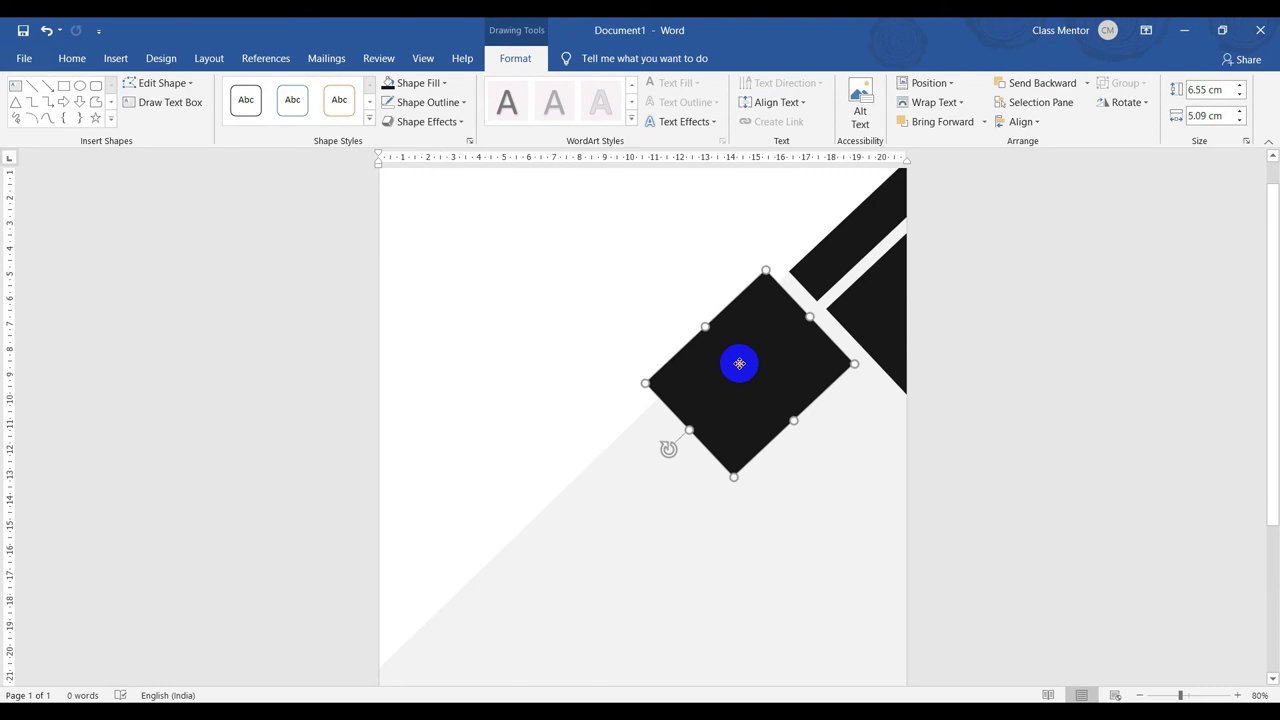
{"action": "left_click_drag", "start_coordinate": [739, 363], "coordinate": [715, 331]}
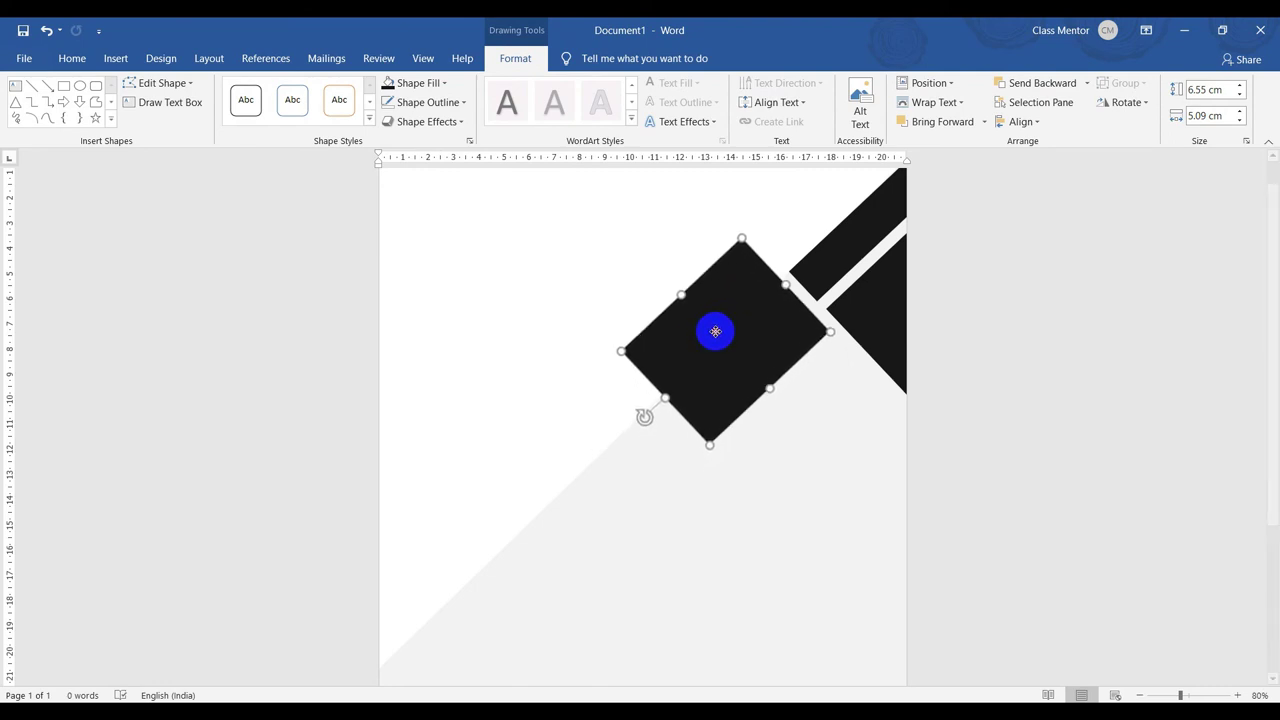
{"action": "scroll", "coordinate": [1052, 352], "scroll_direction": "up", "scroll_amount": 5}
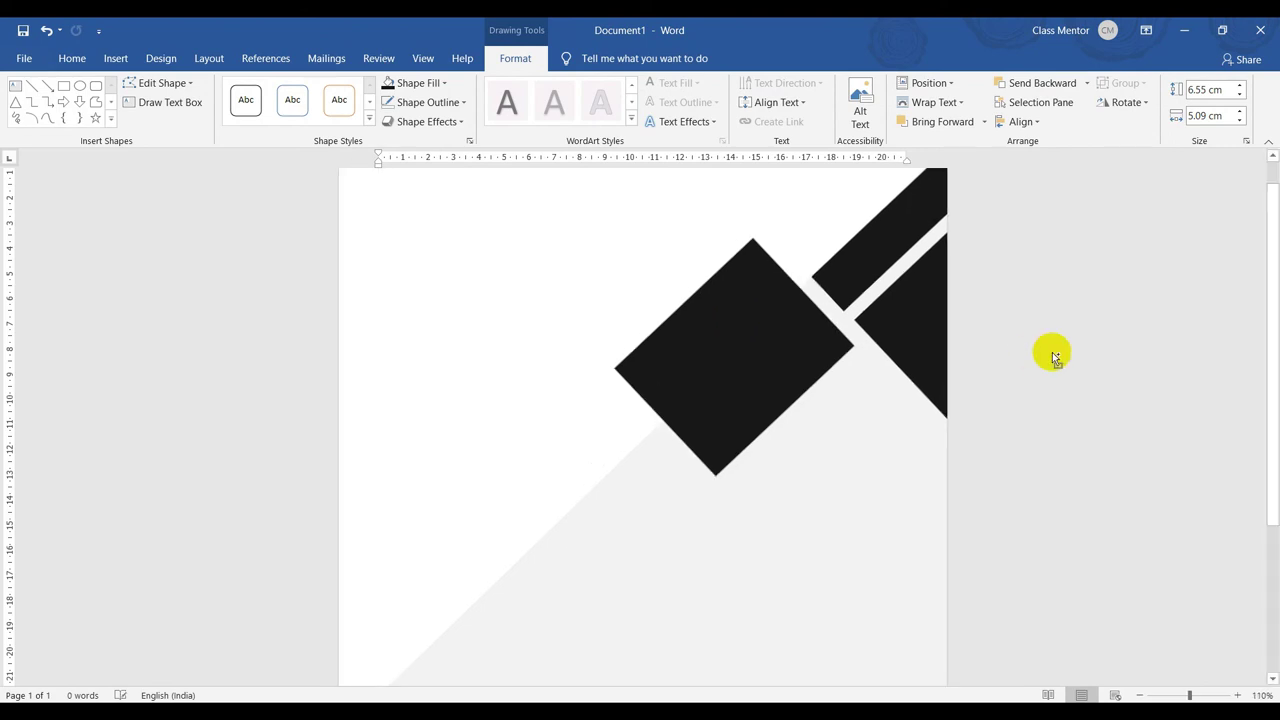
Resize the copy into a 5.29 by 8.53 cm tilted black rectangle.
{"action": "left_click", "coordinate": [824, 404]}
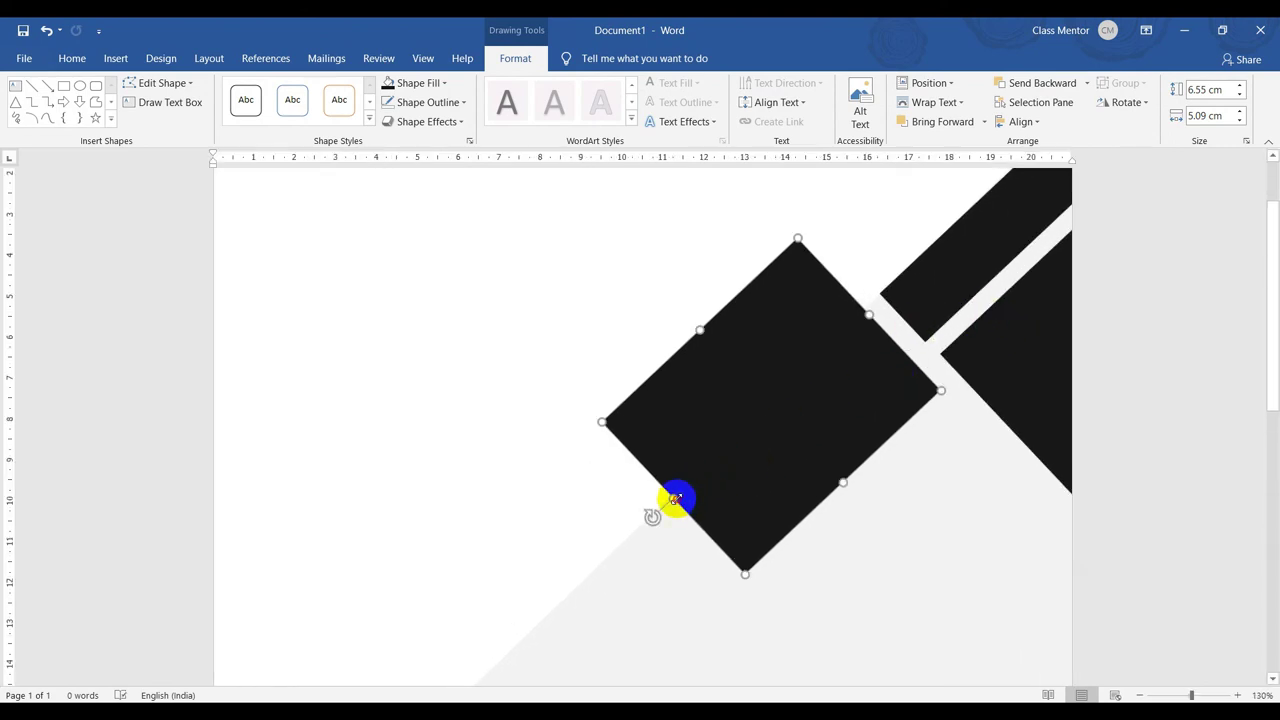
{"action": "left_click_drag", "start_coordinate": [675, 498], "coordinate": [745, 426]}
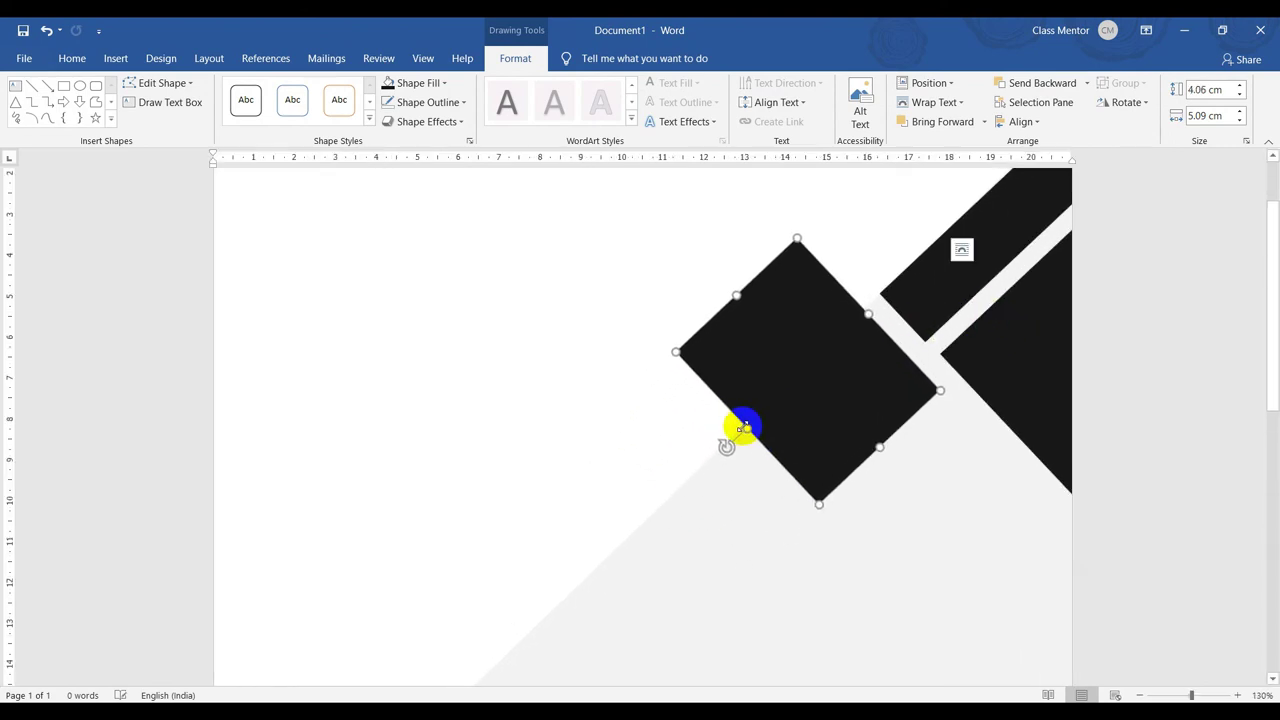
{"action": "scroll", "coordinate": [745, 428], "scroll_direction": "down", "scroll_amount": 8}
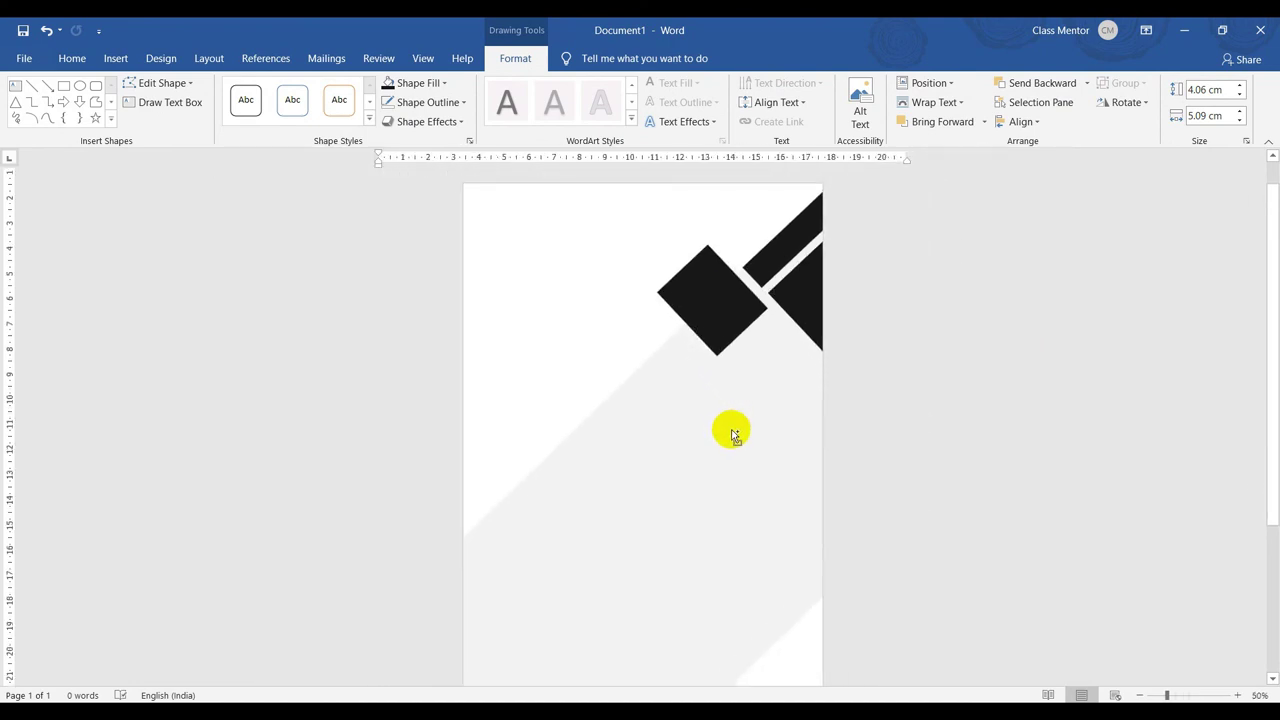
{"action": "left_click", "coordinate": [710, 328]}
{"action": "left_click_drag", "start_coordinate": [711, 320], "coordinate": [697, 338]}
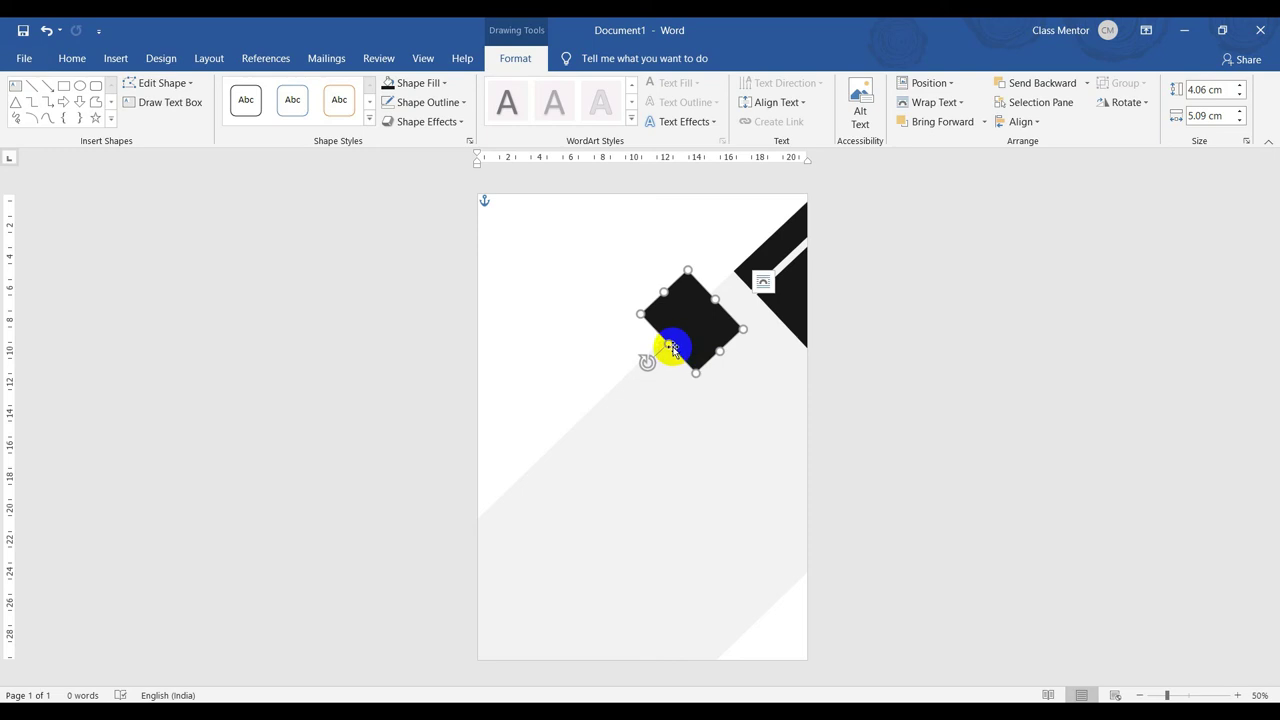
{"action": "mouse_move", "coordinate": [669, 351]}
{"action": "left_mouse_down"}
{"action": "mouse_move", "coordinate": [654, 358]}
{"action": "mouse_move", "coordinate": [740, 403]}
{"action": "left_mouse_up"}
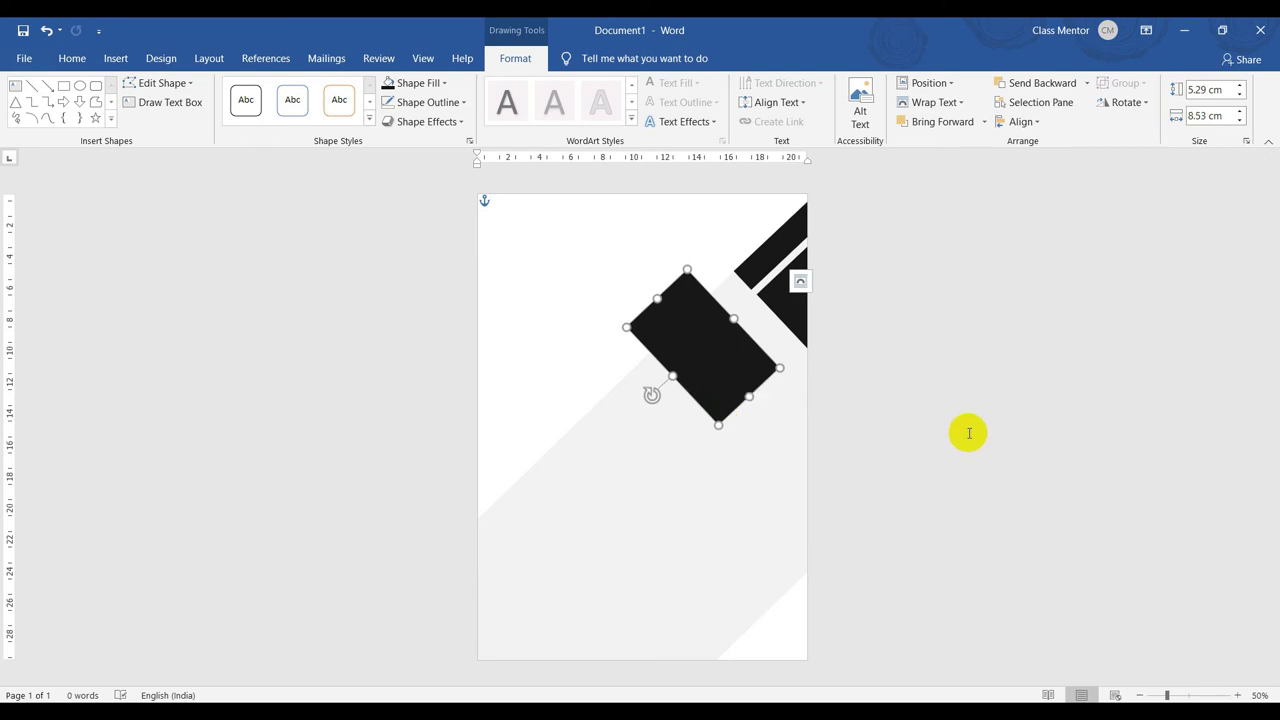
Shift both black stripes down-left toward the diamond and adjust the upper stripe's edge.
{"action": "left_click", "coordinate": [771, 309]}
{"action": "left_click", "coordinate": [737, 274]}
{"action": "left_click", "coordinate": [790, 330], "text": "shift"}
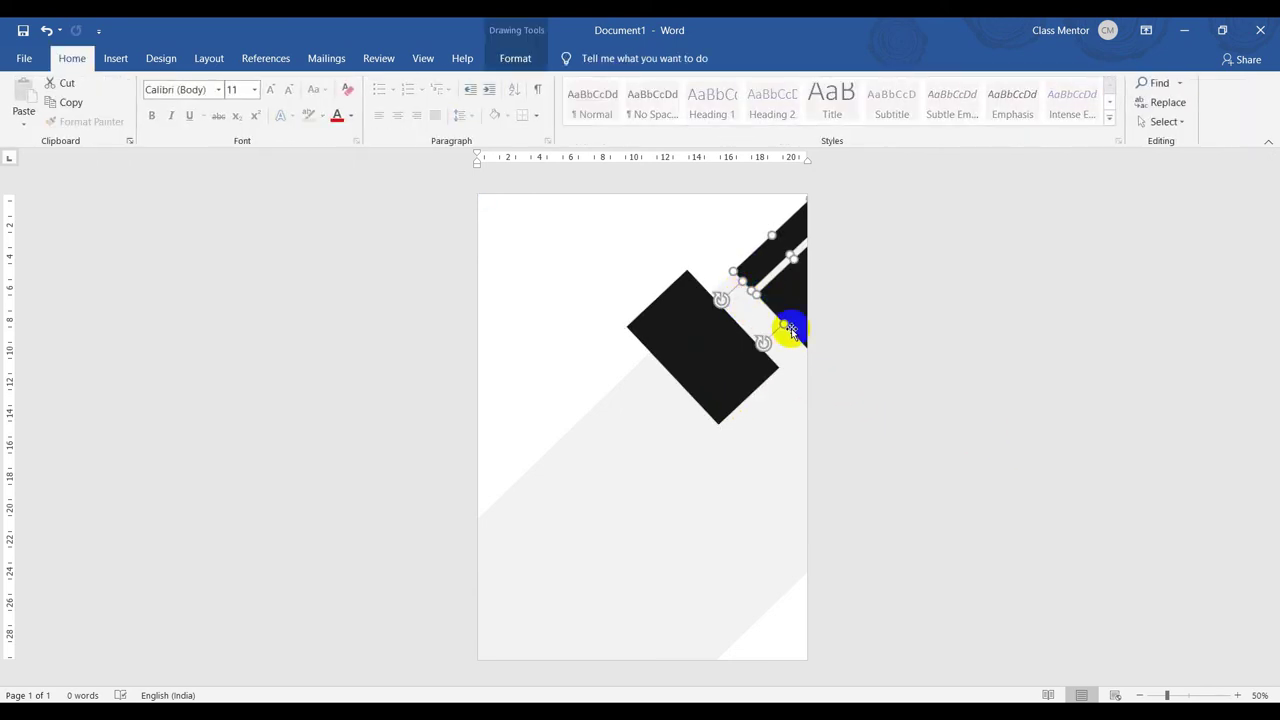
{"action": "left_click_drag", "start_coordinate": [780, 322], "coordinate": [760, 334]}
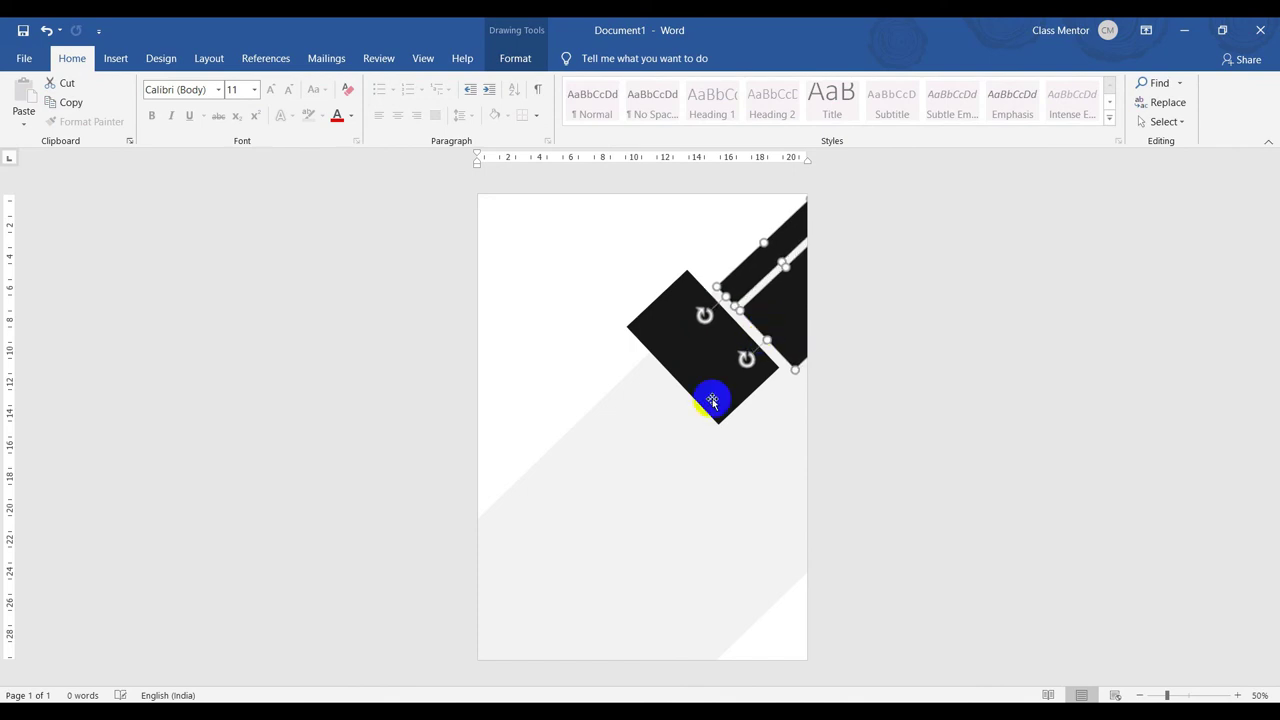
{"action": "scroll", "coordinate": [860, 329], "scroll_direction": "up", "scroll_amount": 4}
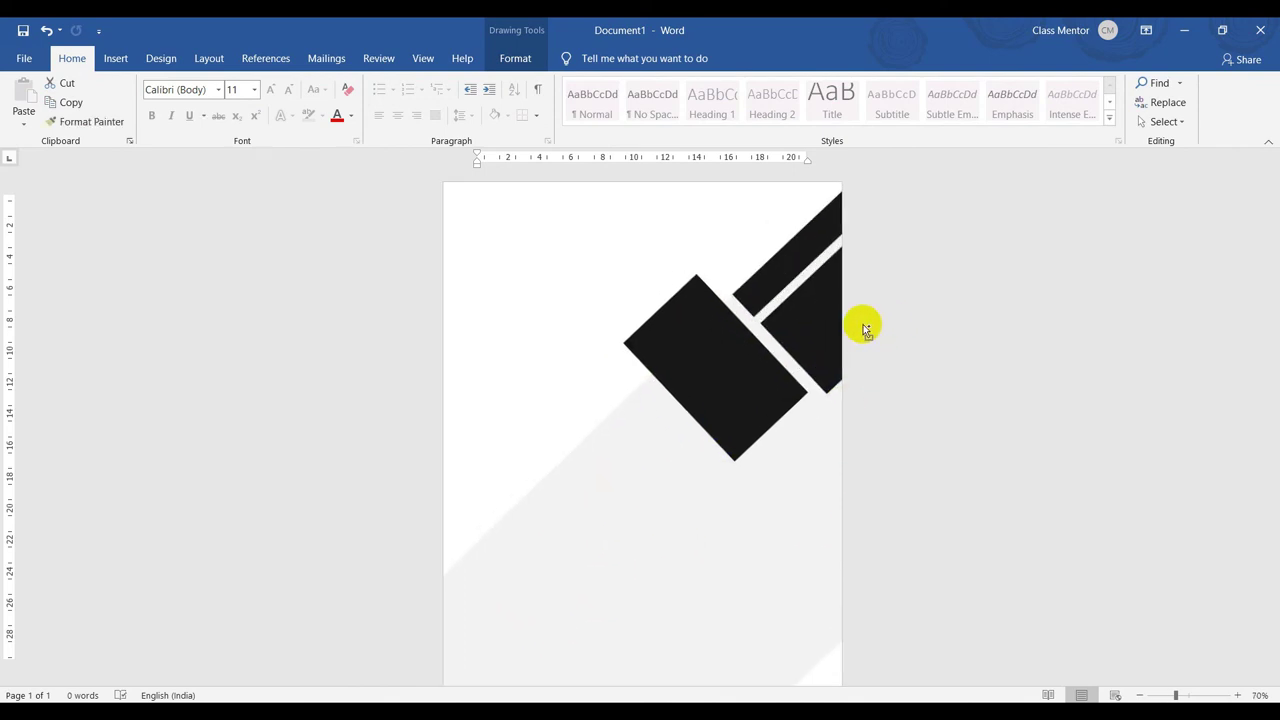
{"action": "left_click", "coordinate": [884, 313]}
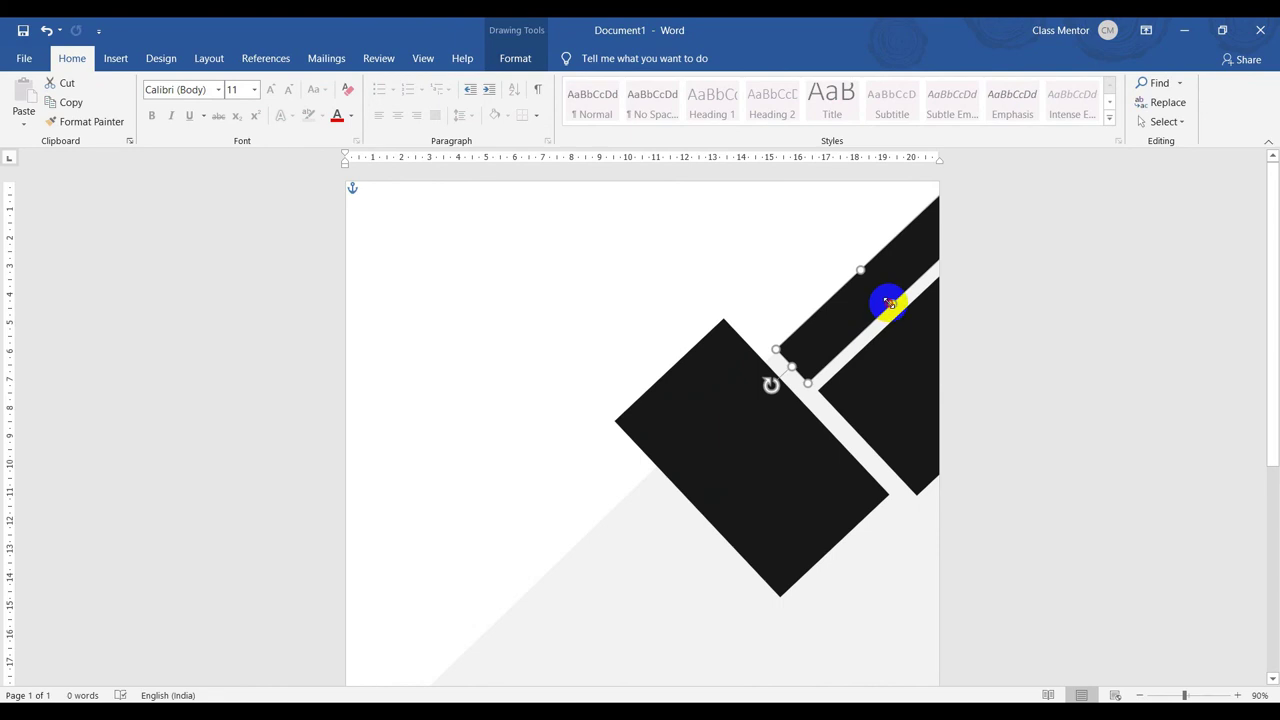
{"action": "left_click_drag", "start_coordinate": [889, 303], "coordinate": [901, 313]}
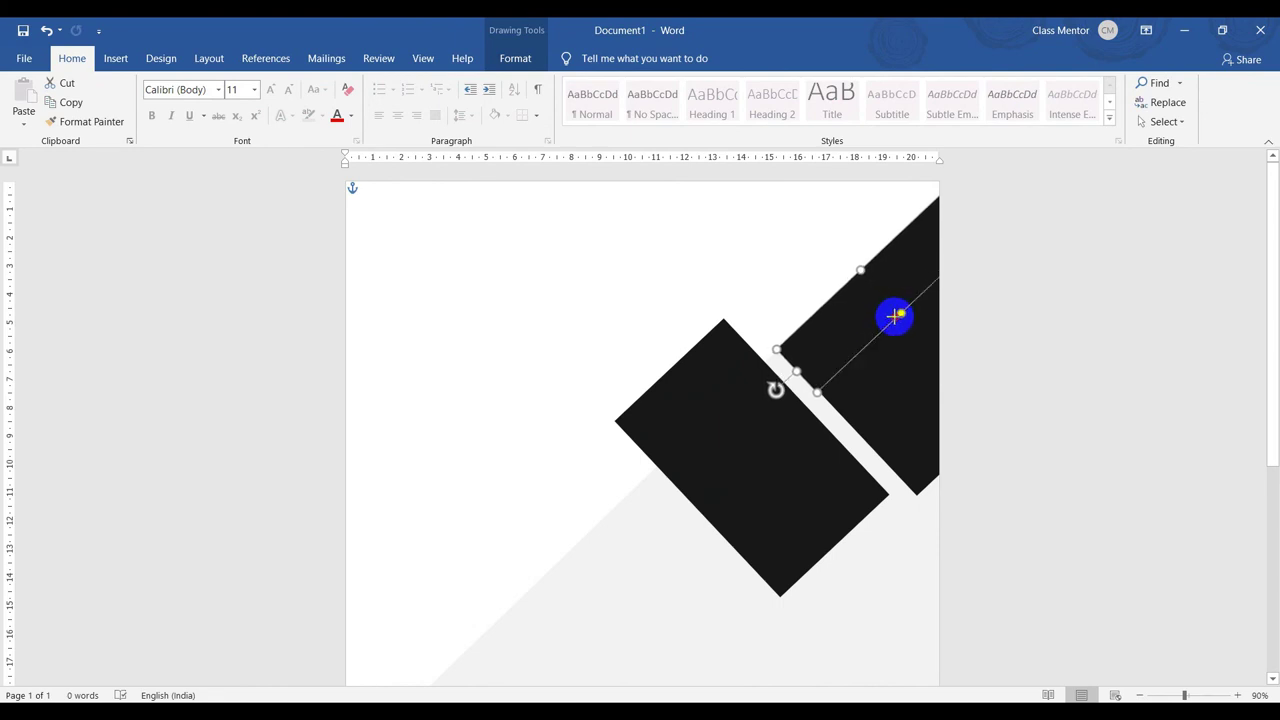
Nudge the lower stripe down-right and extend it toward the page's right edge, keeping a thin gap.
{"action": "left_click", "coordinate": [908, 386]}
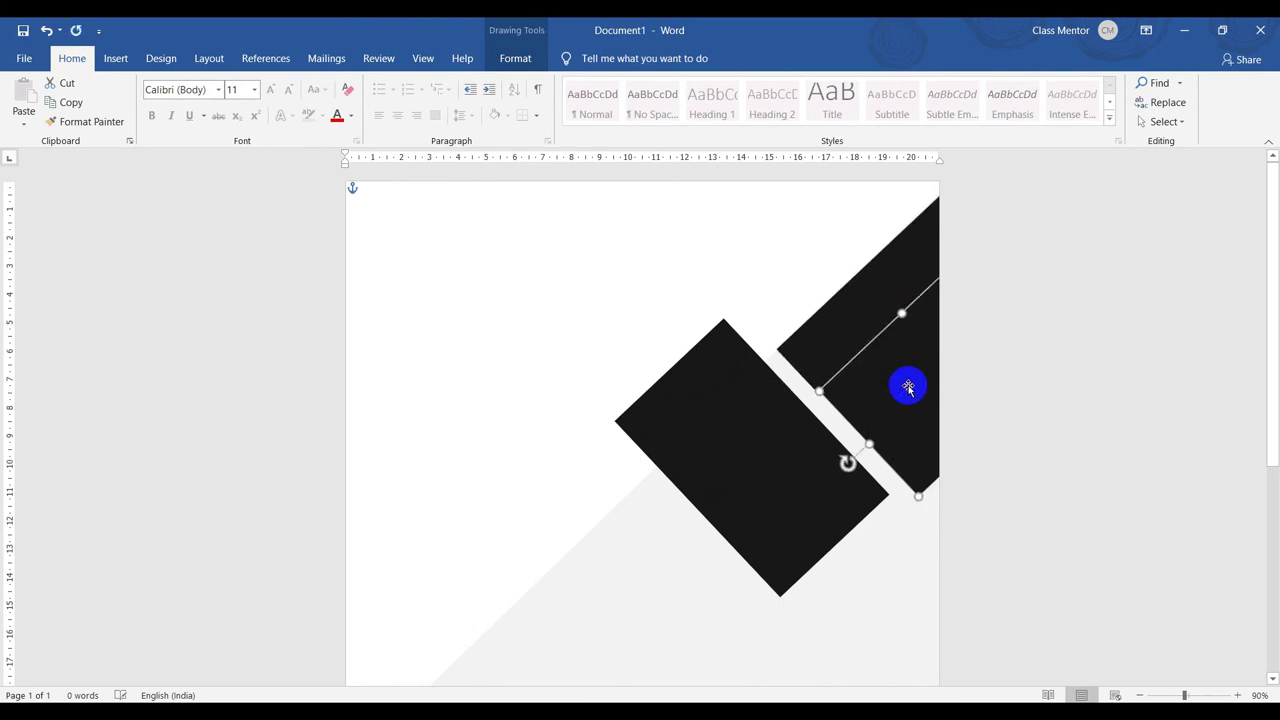
{"action": "key", "text": "ctrl+Down"}
{"action": "key", "text": "ctrl+Right"}
{"action": "key", "text": "ctrl+Down"}
{"action": "key", "text": "ctrl+Right"}
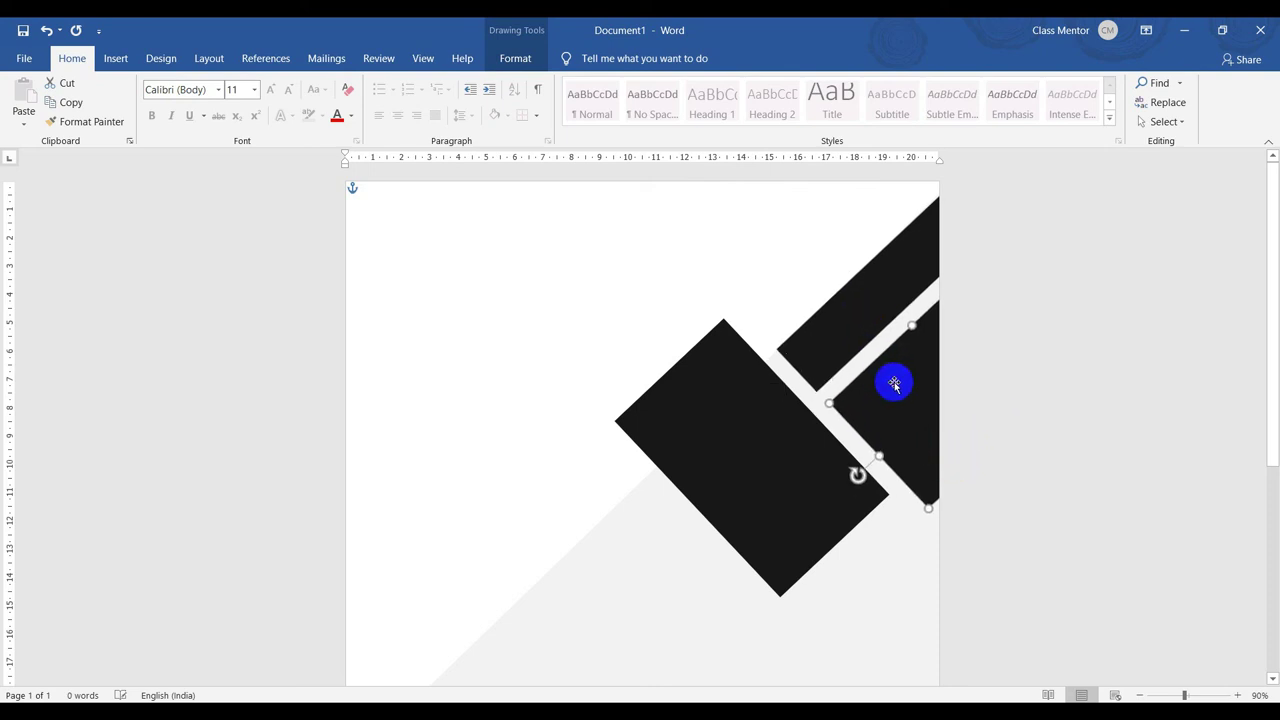
{"action": "left_click_drag", "start_coordinate": [894, 384], "coordinate": [977, 486]}
{"action": "key", "text": "ctrl+z"}
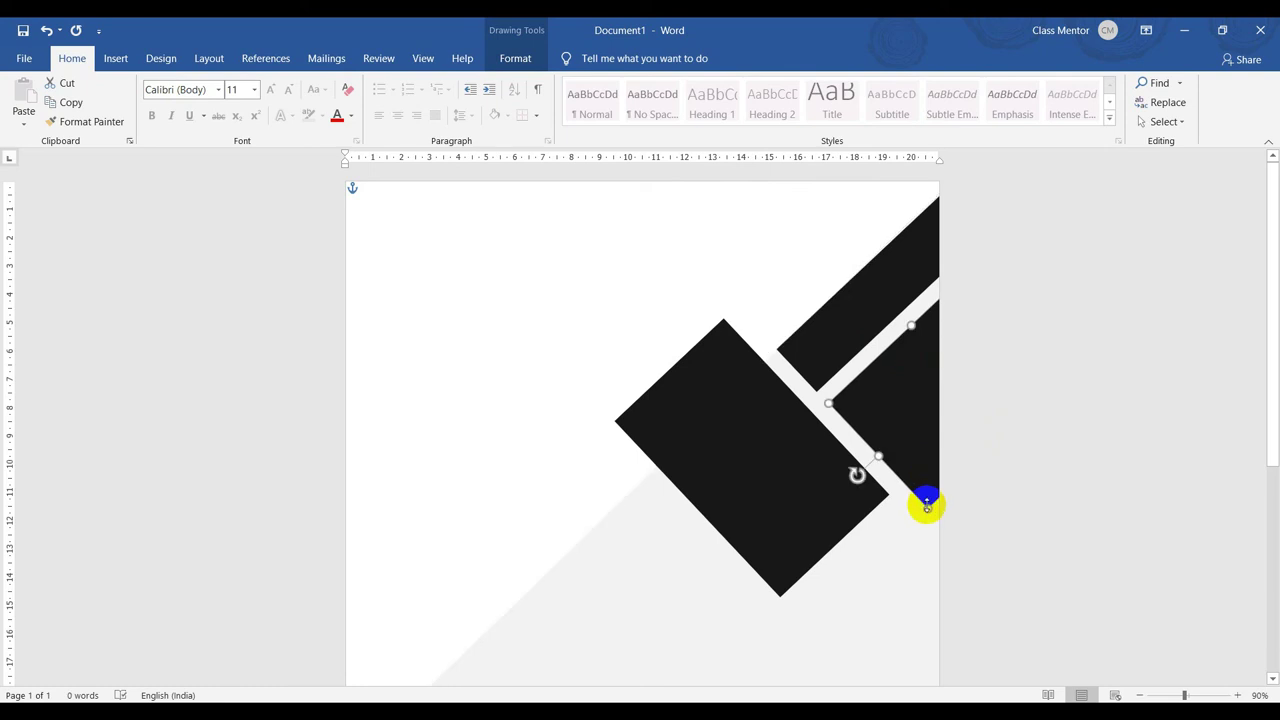
{"action": "left_click_drag", "start_coordinate": [927, 507], "coordinate": [958, 543]}
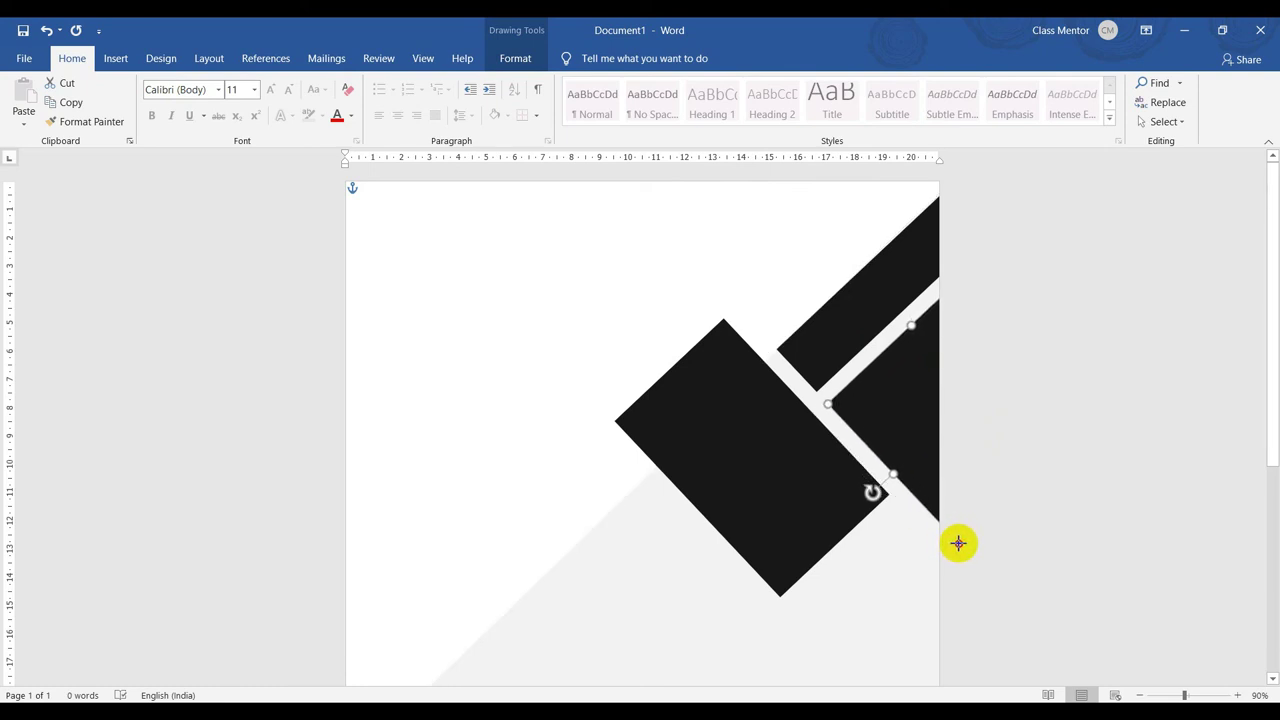
{"action": "left_click", "coordinate": [497, 386]}
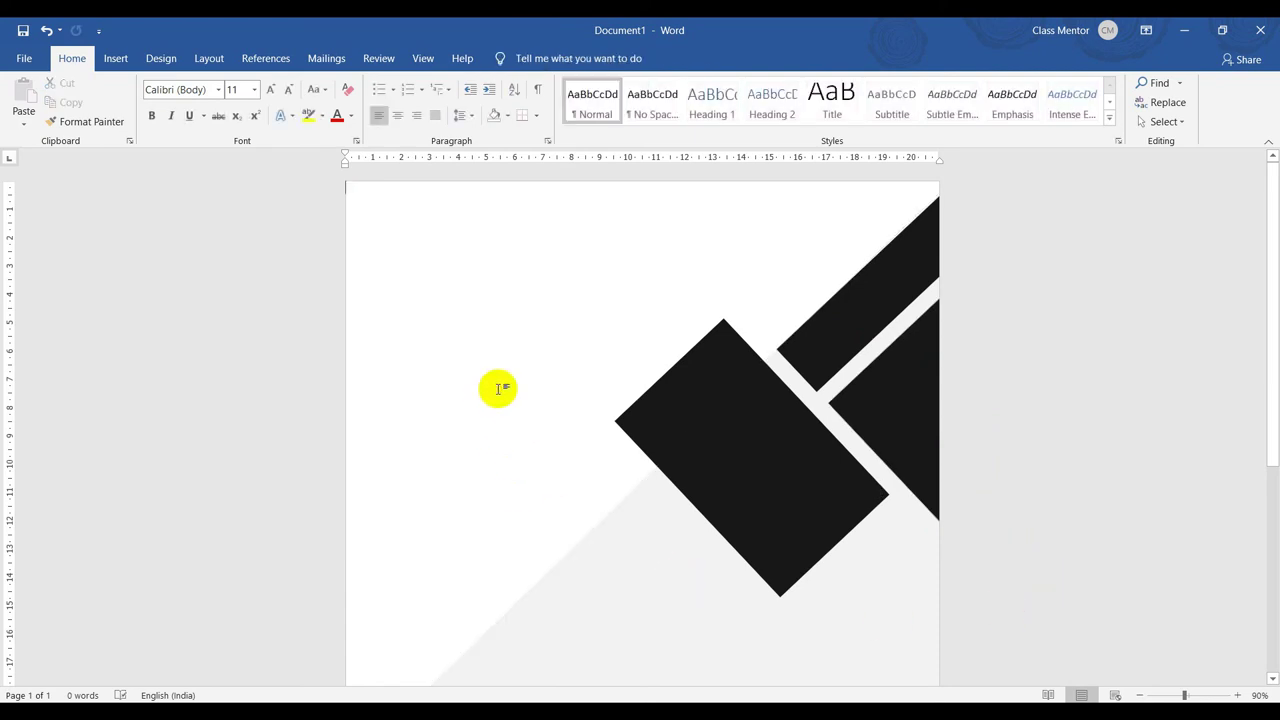
{"action": "scroll", "coordinate": [558, 388], "scroll_direction": "down", "scroll_amount": 4}
{"action": "left_click", "coordinate": [708, 357]}
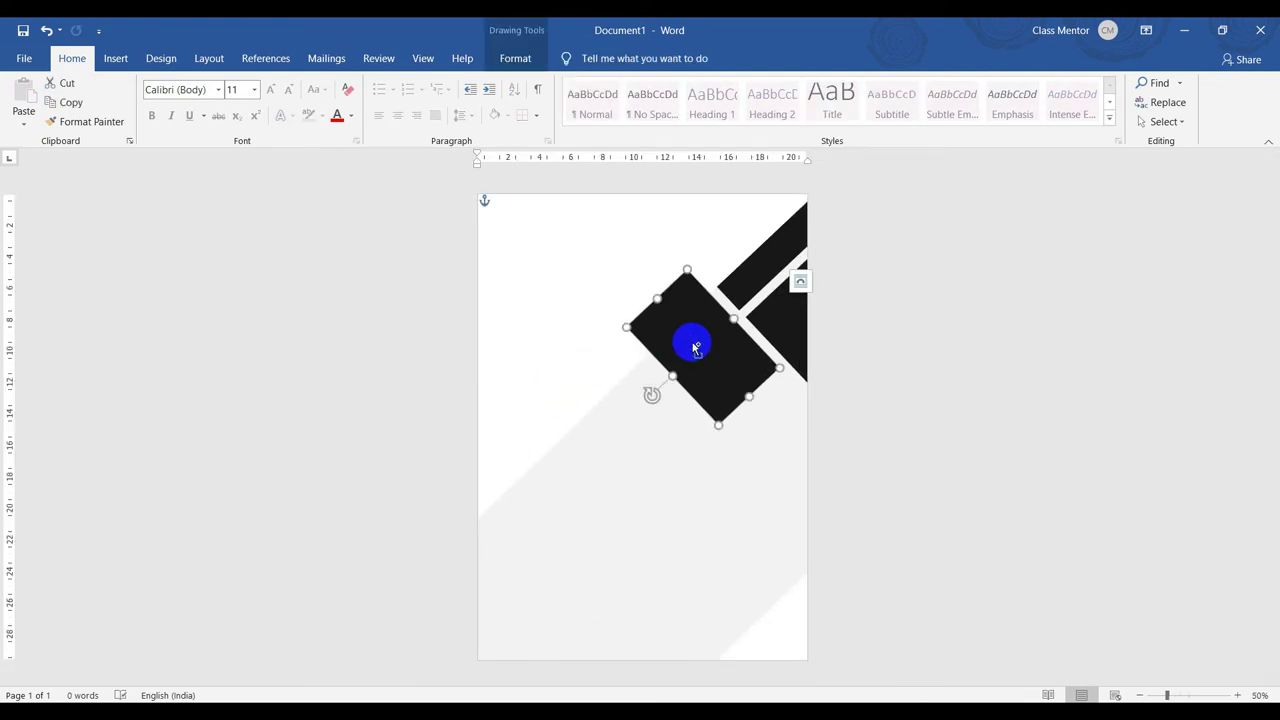
Enlarge the central black diamond toward the lower left and shrink the lower-right black shape.
{"action": "mouse_move", "coordinate": [695, 347]}
{"action": "left_mouse_down", "text": "ctrl"}
{"action": "mouse_move", "coordinate": [700, 516]}
{"action": "mouse_move", "coordinate": [809, 443]}
{"action": "left_mouse_up", "text": "ctrl"}
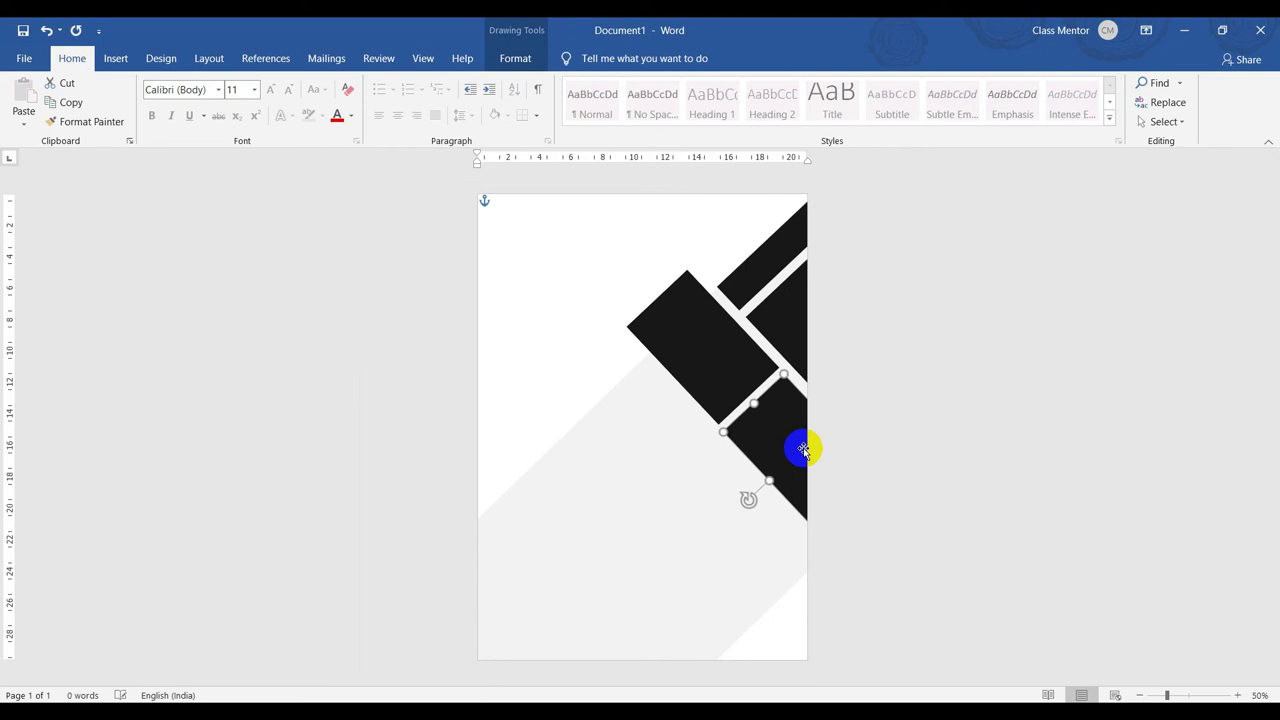
{"action": "left_click", "coordinate": [682, 392]}
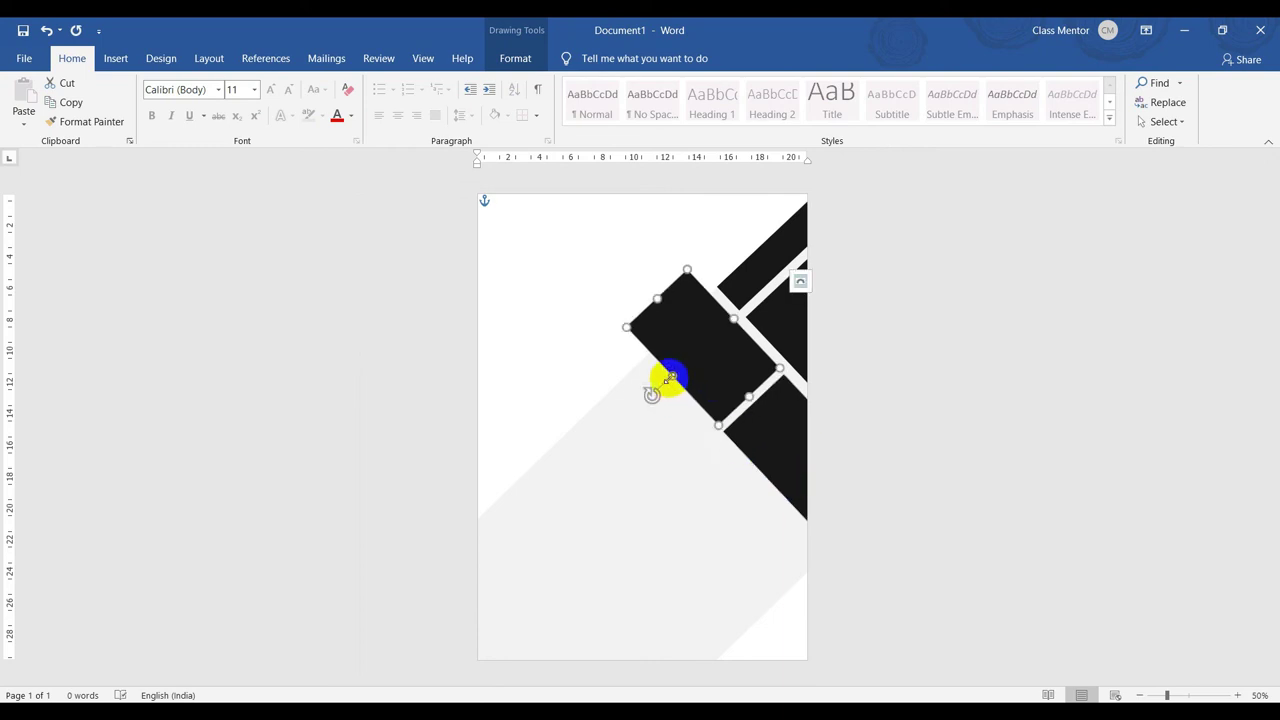
{"action": "left_click_drag", "start_coordinate": [668, 377], "coordinate": [651, 391]}
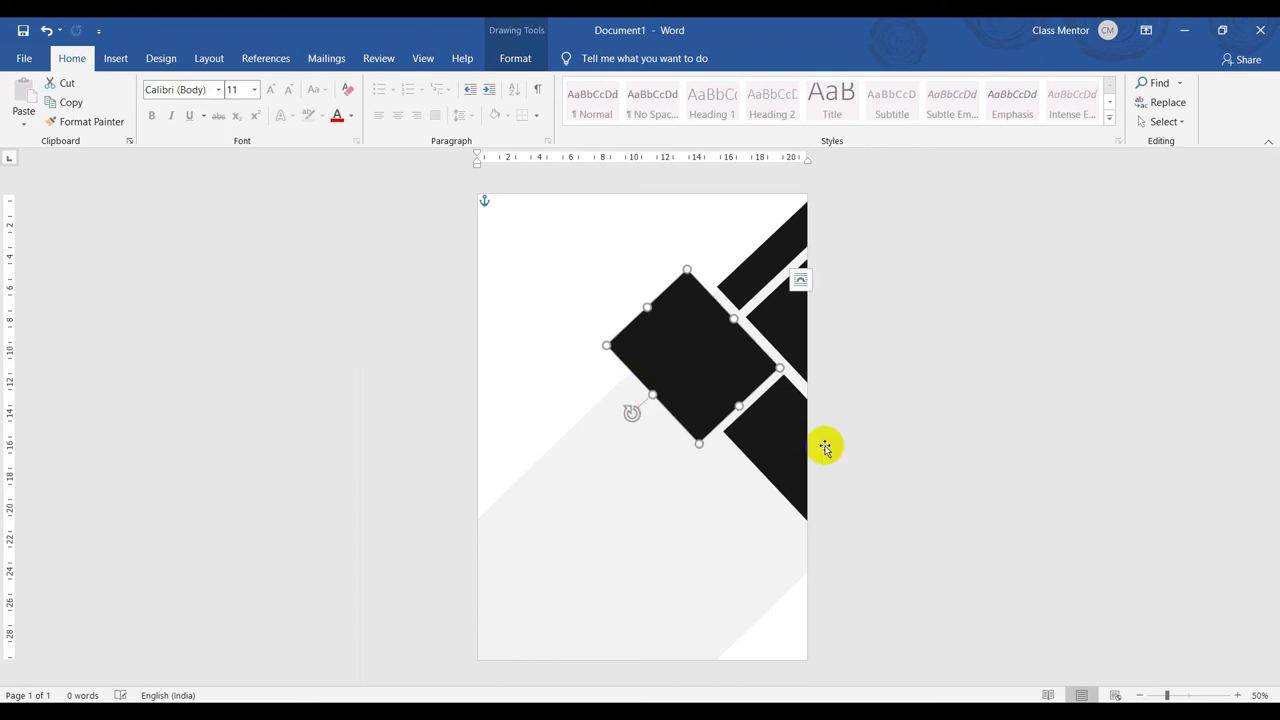
{"action": "left_click", "coordinate": [862, 474]}
{"action": "scroll", "coordinate": [862, 474], "scroll_direction": "up", "scroll_amount": 2, "text": "ctrl"}
{"action": "scroll", "coordinate": [837, 474], "scroll_direction": "up", "scroll_amount": 1, "text": "ctrl"}
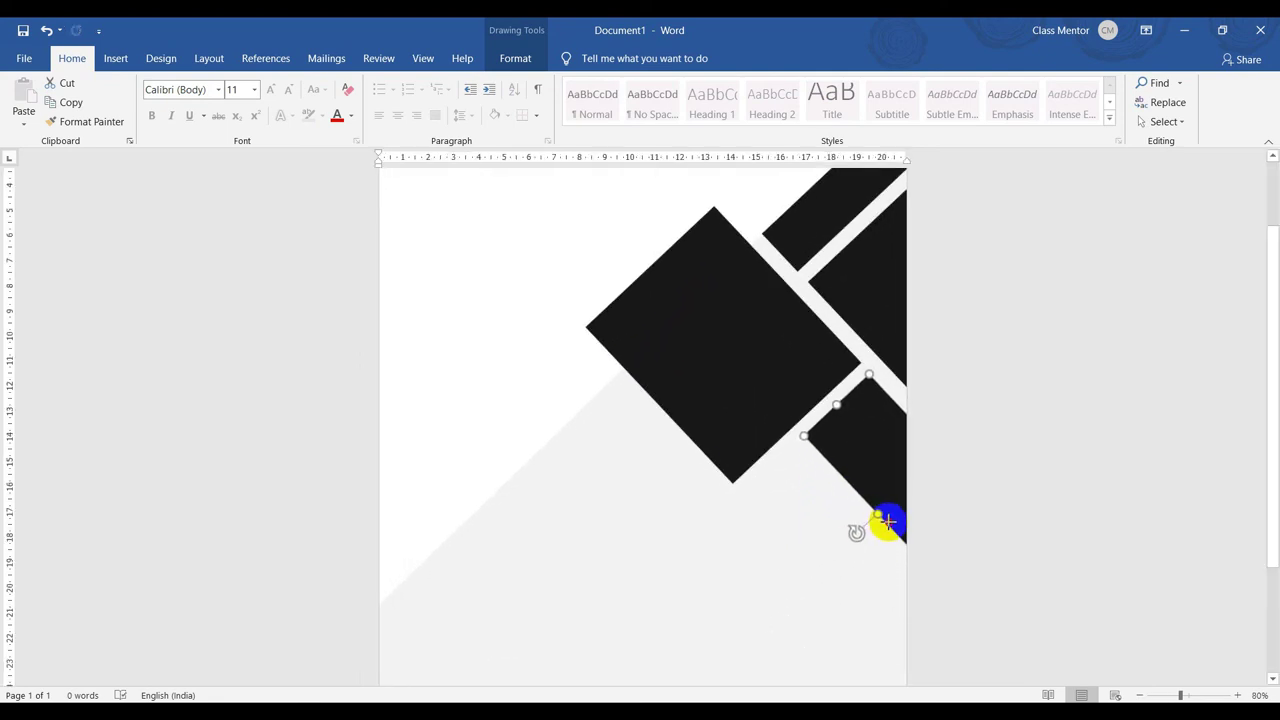
{"action": "left_click_drag", "start_coordinate": [843, 543], "coordinate": [900, 514]}
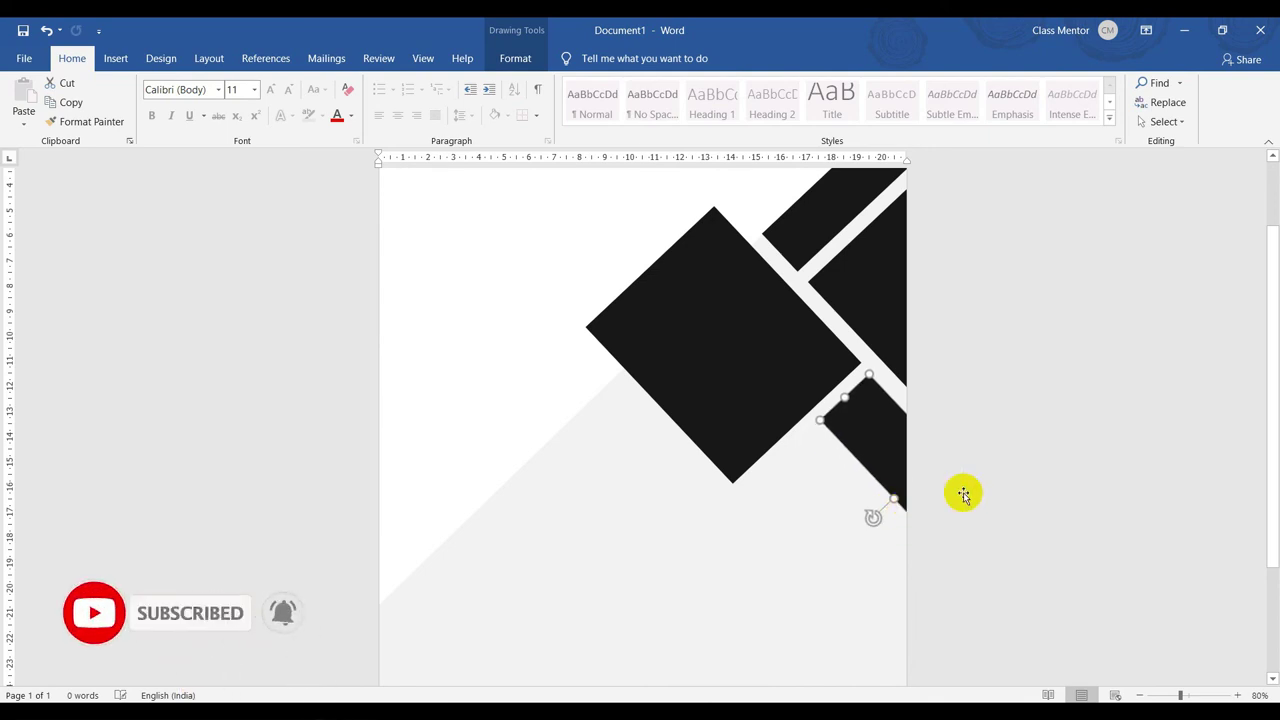
{"action": "left_click", "coordinate": [950, 518]}
Duplicate the lower-right black shape down-left and widen it into a new band below the diamond.
{"action": "left_click_drag", "start_coordinate": [863, 423], "coordinate": [814, 485]}
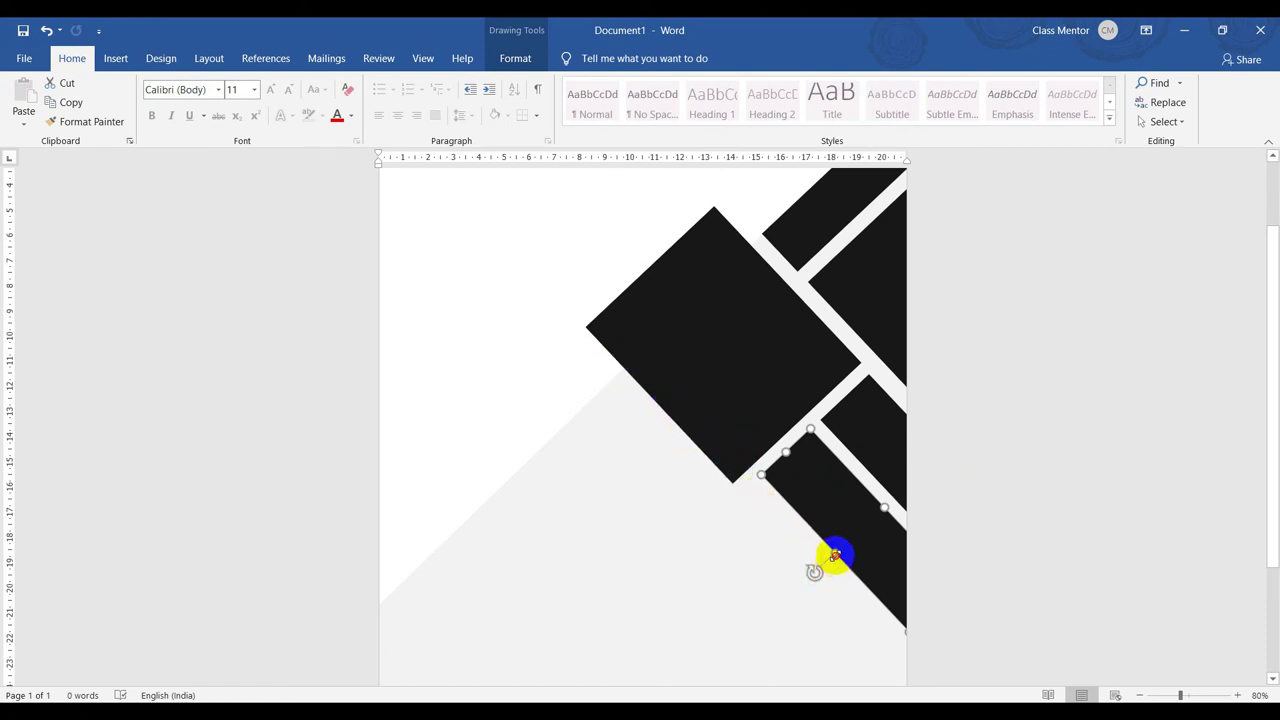
{"action": "left_click_drag", "start_coordinate": [835, 555], "coordinate": [815, 575]}
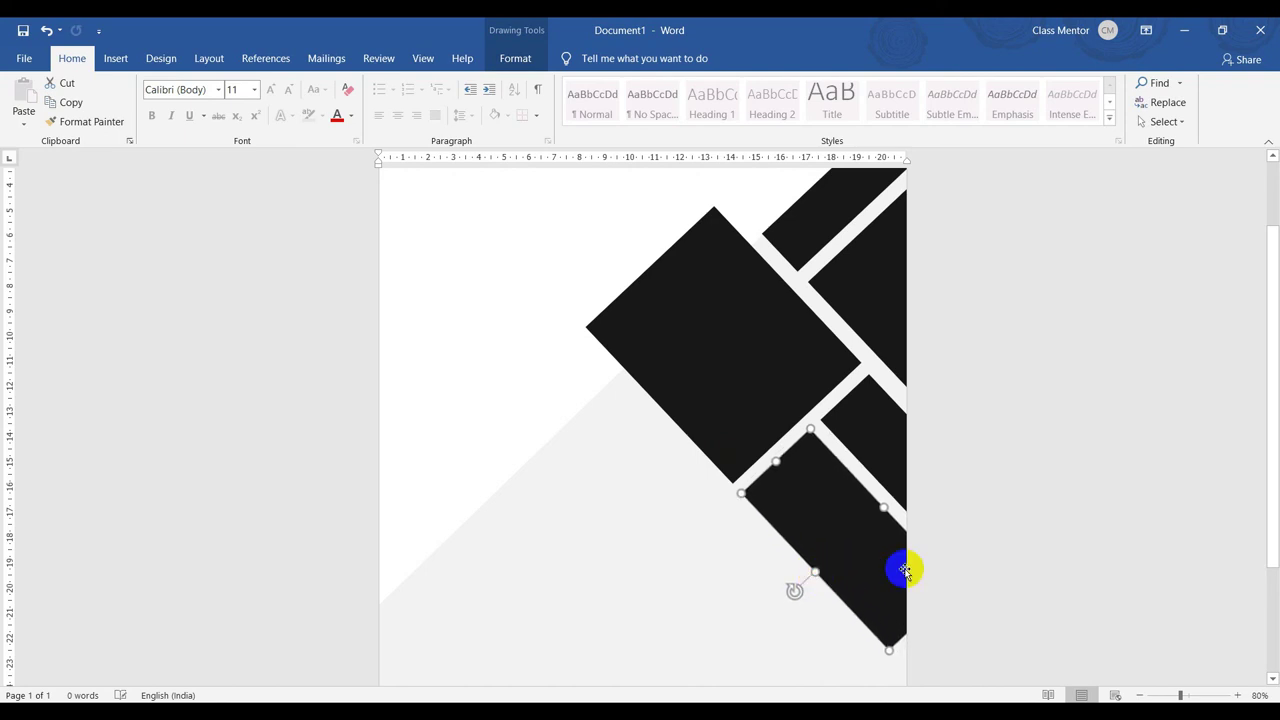
{"action": "left_click", "coordinate": [449, 352]}
{"action": "scroll", "coordinate": [470, 385], "scroll_direction": "down", "scroll_amount": 5, "text": "ctrl"}
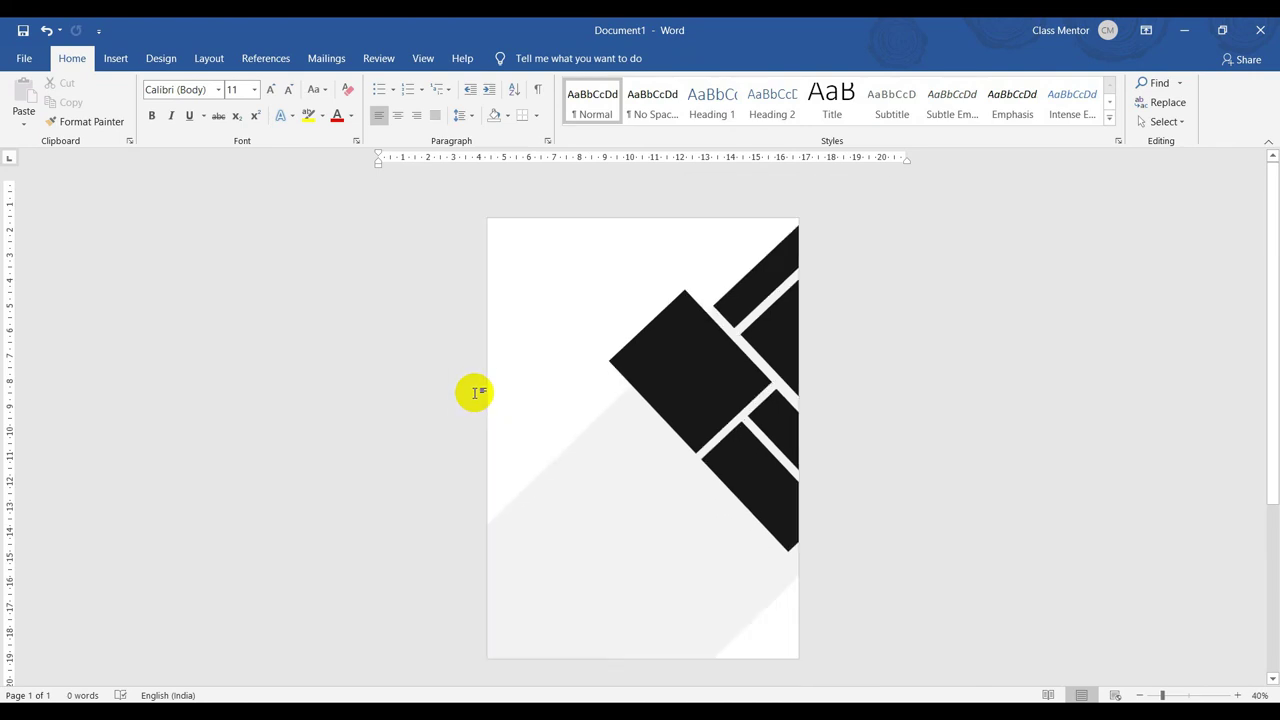
Stretch the lower band of the cluster slightly toward the bottom right.
{"action": "left_click", "coordinate": [736, 498]}
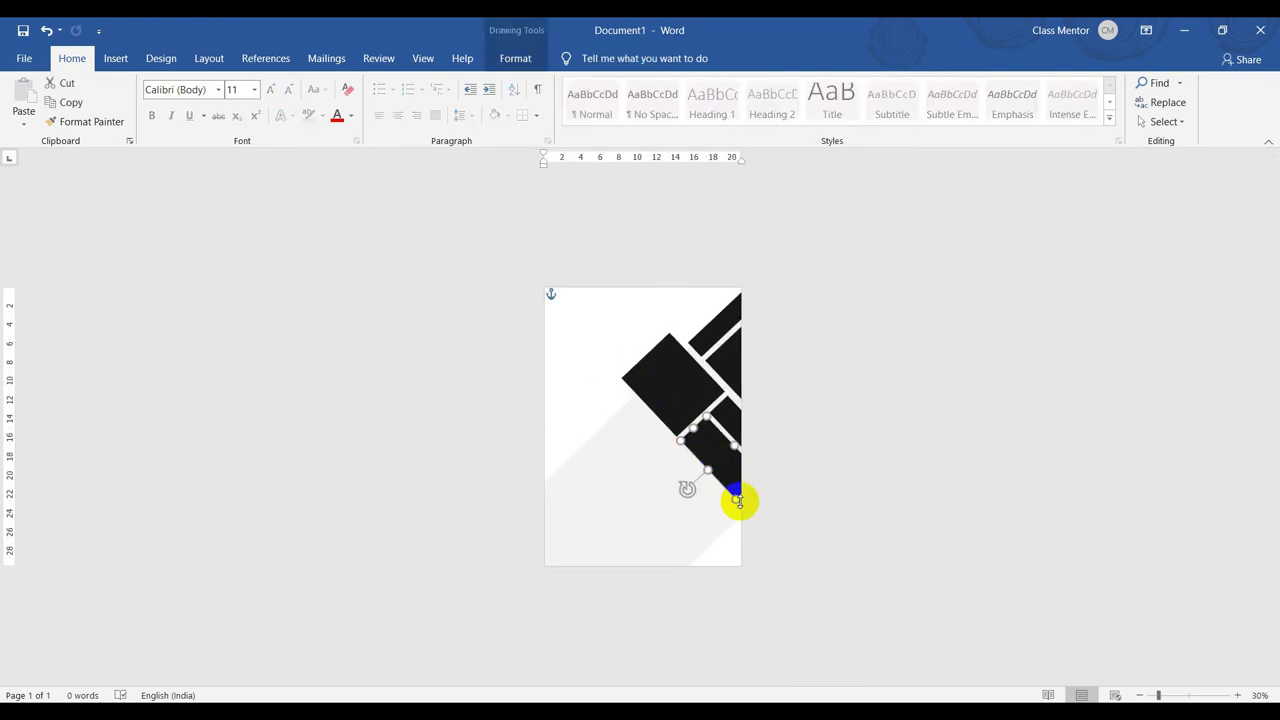
{"action": "left_click_drag", "start_coordinate": [736, 498], "coordinate": [741, 504]}
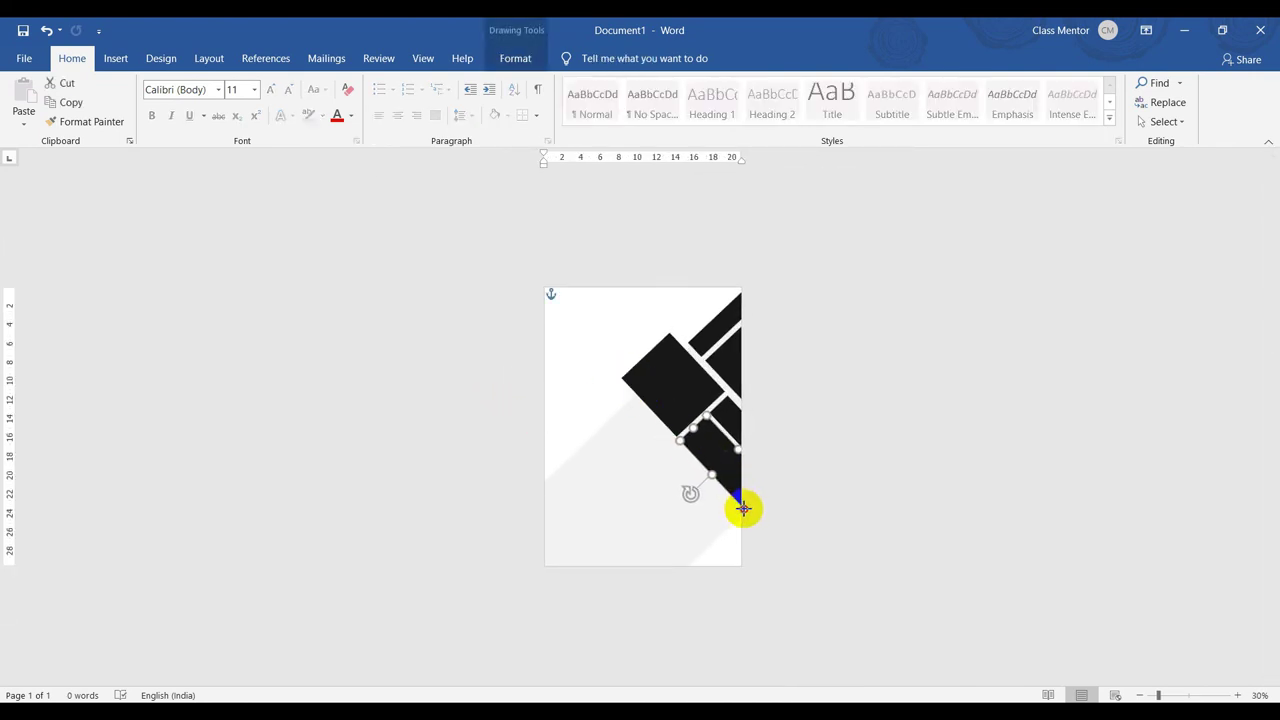
{"action": "left_click", "coordinate": [771, 586]}
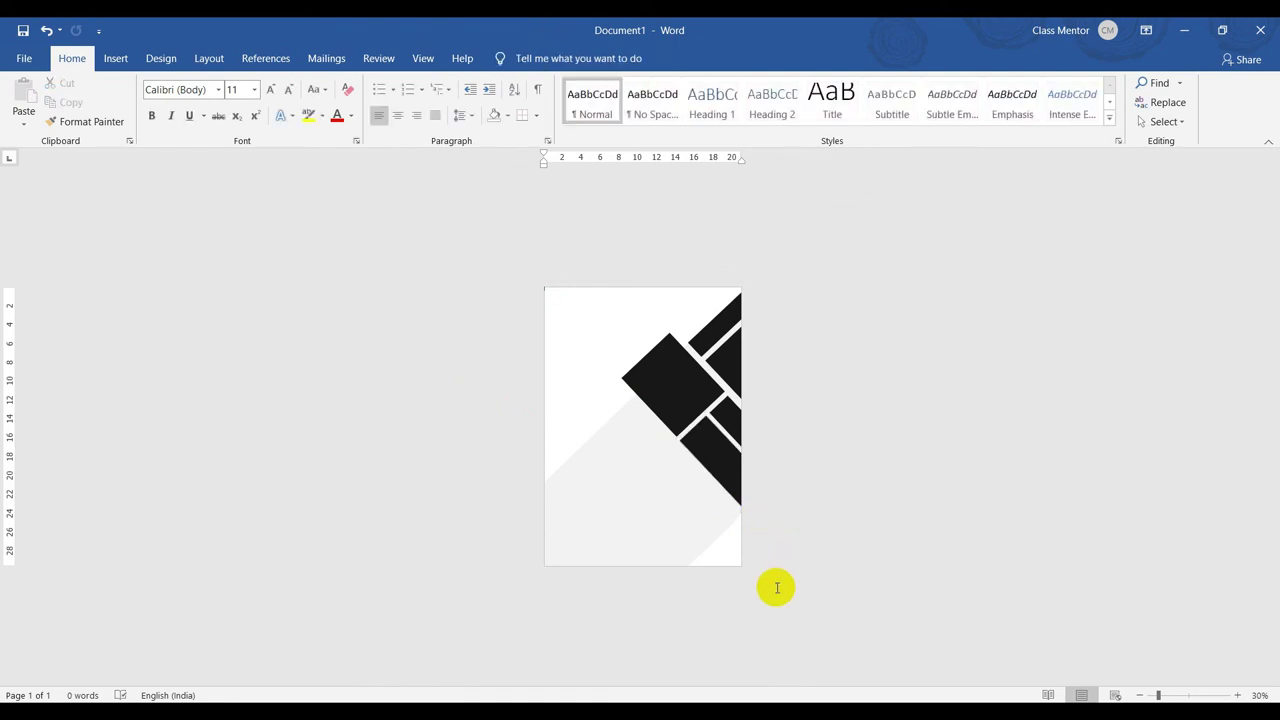
Duplicate the smaller black band and place the copy further down-left, parallel to the others.
{"action": "scroll", "coordinate": [812, 556], "scroll_direction": "up", "scroll_amount": 2, "text": "ctrl"}
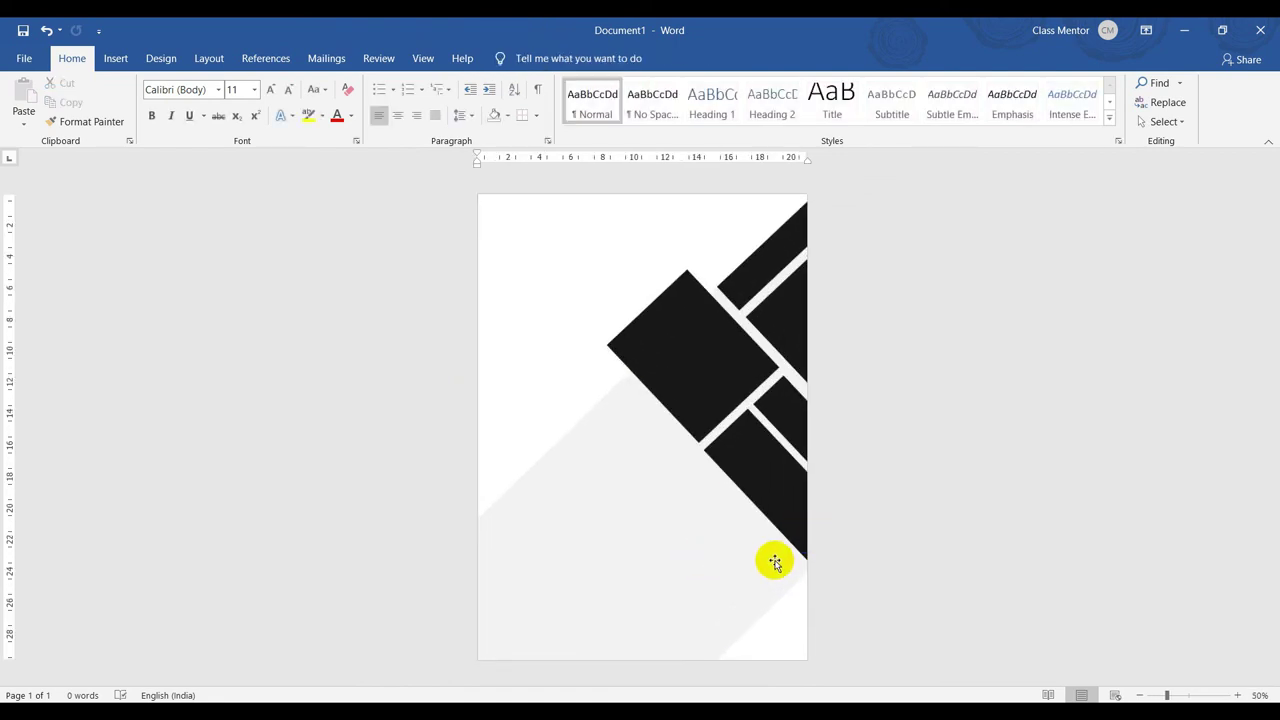
{"action": "left_click_drag", "start_coordinate": [775, 563], "coordinate": [688, 361]}
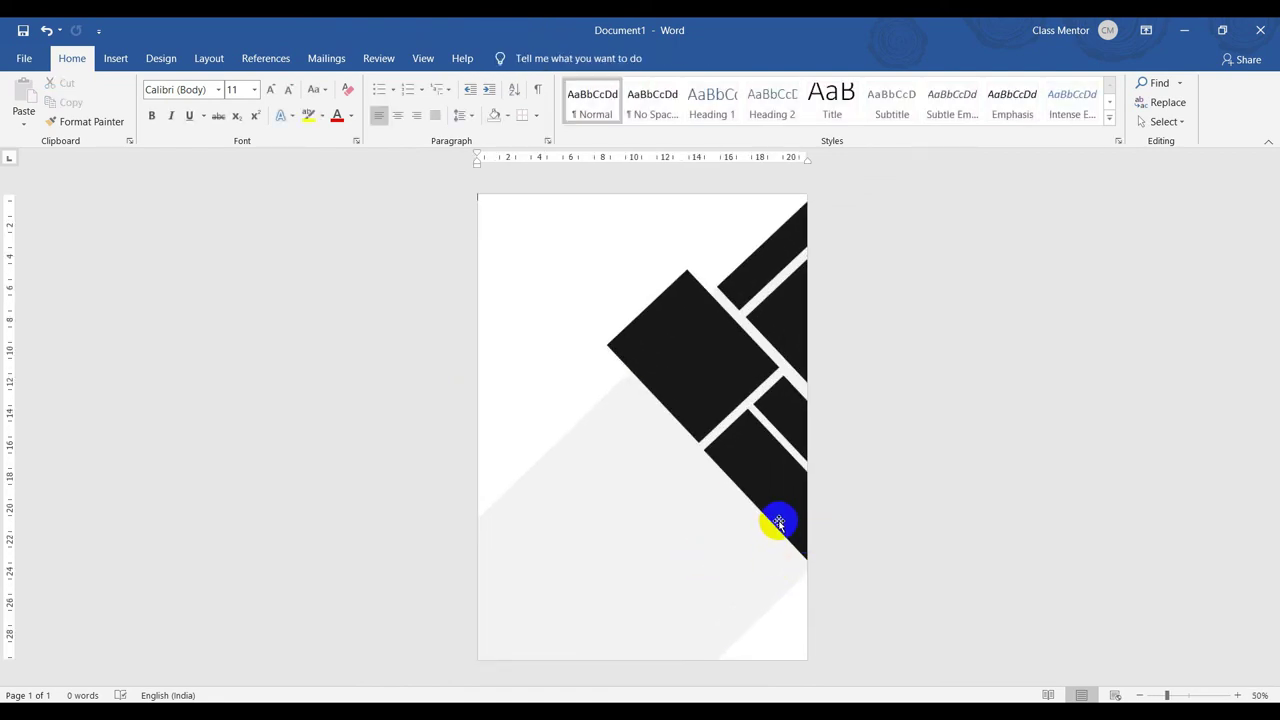
{"action": "left_click", "coordinate": [688, 361]}
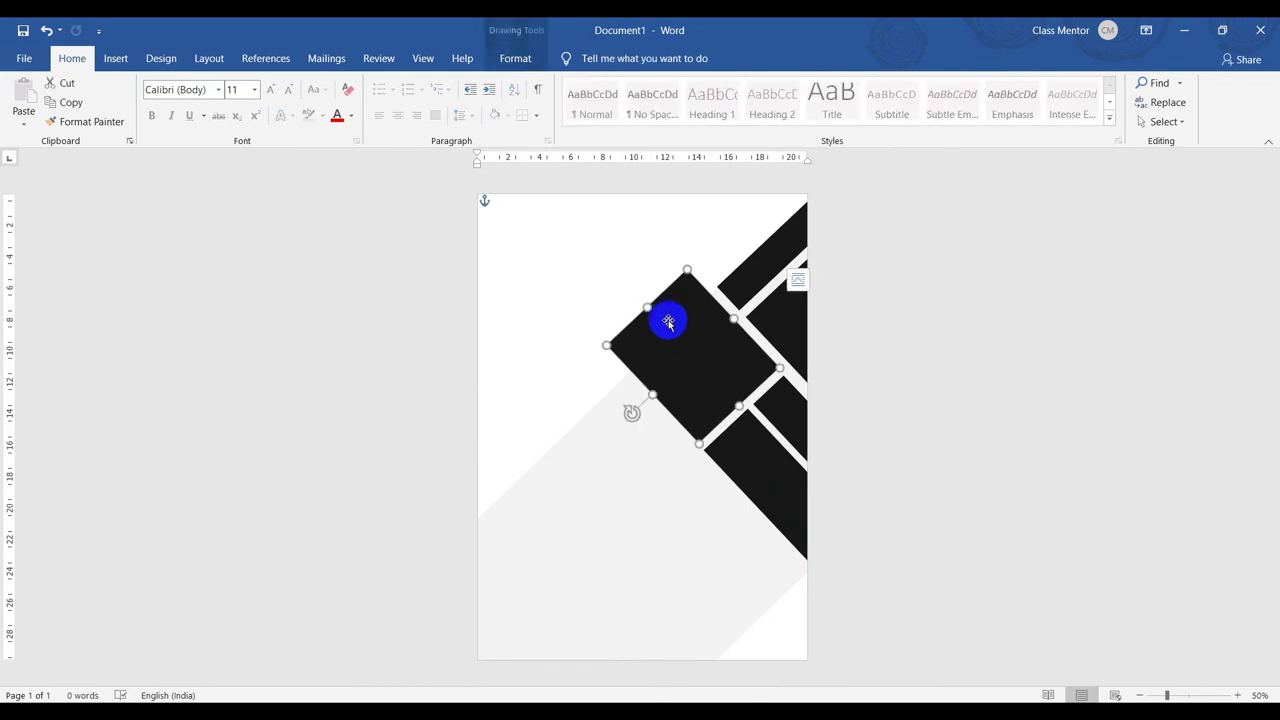
{"action": "left_click", "coordinate": [728, 463]}
{"action": "mouse_move", "coordinate": [743, 473]}
{"action": "left_mouse_down"}
{"action": "mouse_move", "coordinate": [652, 497]}
{"action": "mouse_move", "coordinate": [676, 510]}
{"action": "mouse_move", "coordinate": [645, 452]}
{"action": "left_mouse_up"}
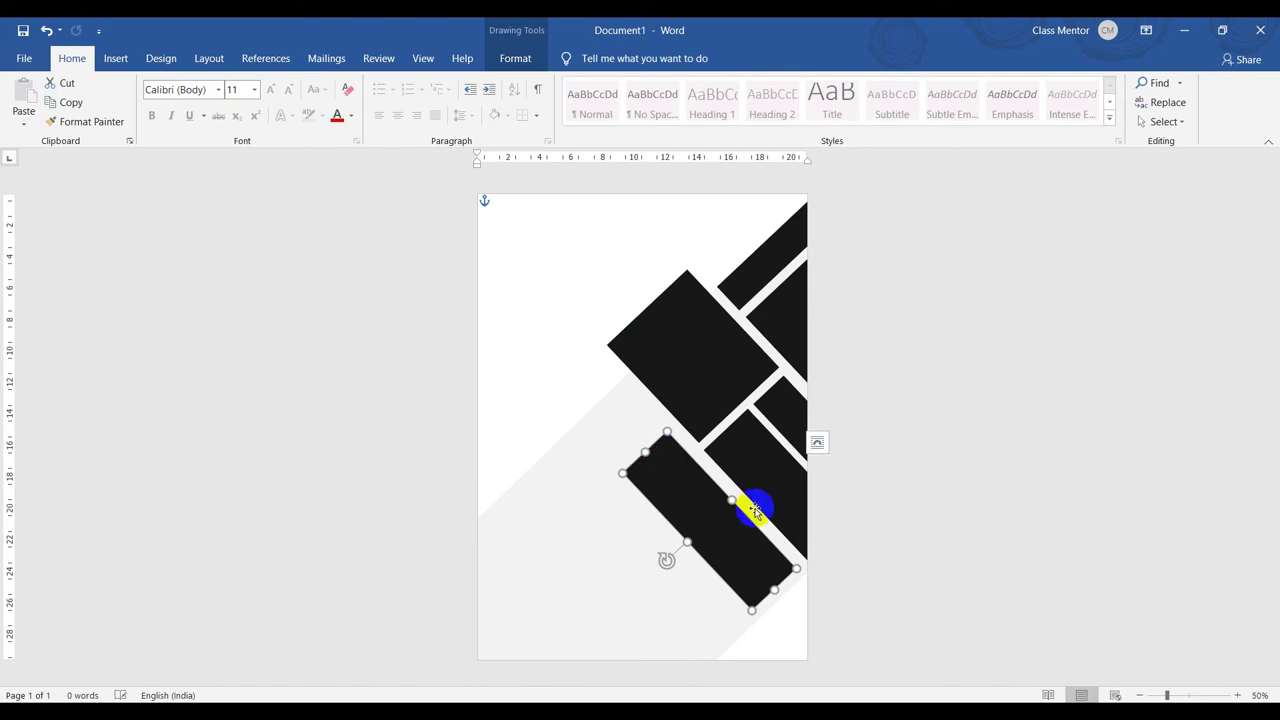
{"action": "left_click", "coordinate": [948, 566]}
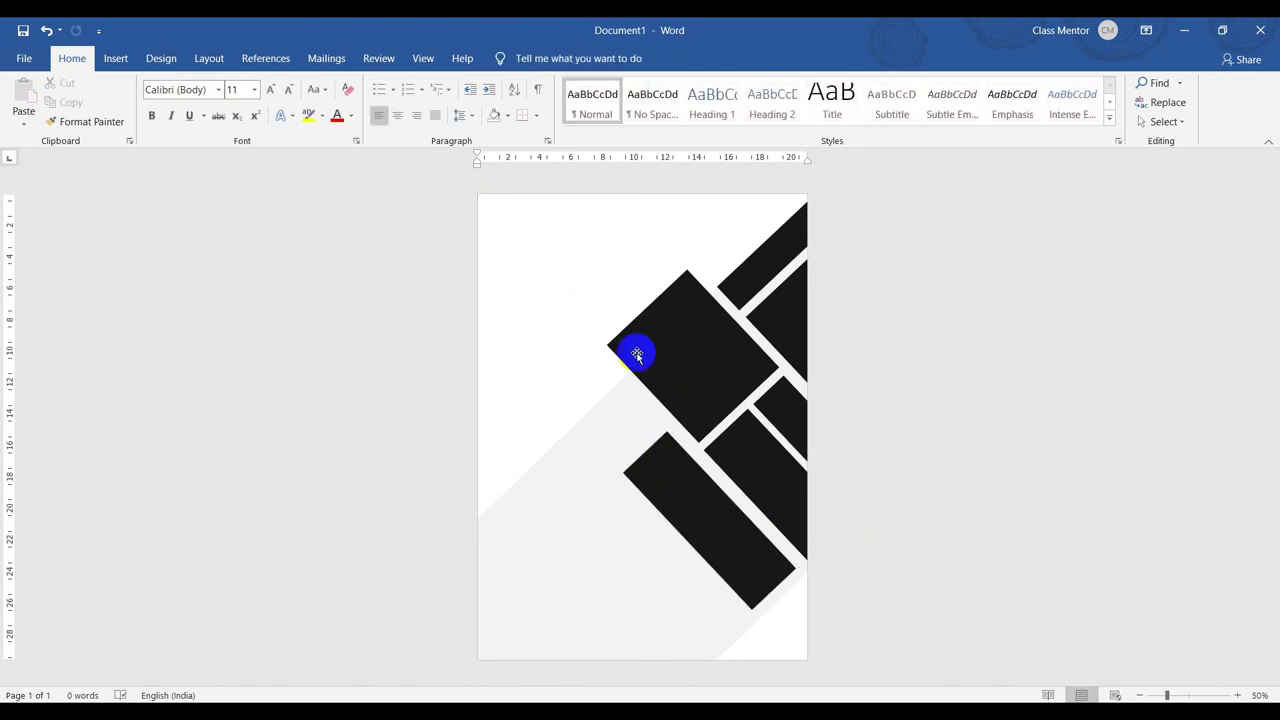
Copy the large black diamond to the page's lower left and shift it up and right.
{"action": "scroll", "coordinate": [640, 354], "scroll_direction": "down", "scroll_amount": 1}
{"action": "scroll", "coordinate": [637, 360], "scroll_direction": "down", "scroll_amount": 2}
{"action": "scroll", "coordinate": [684, 464], "scroll_direction": "up", "scroll_amount": 4}
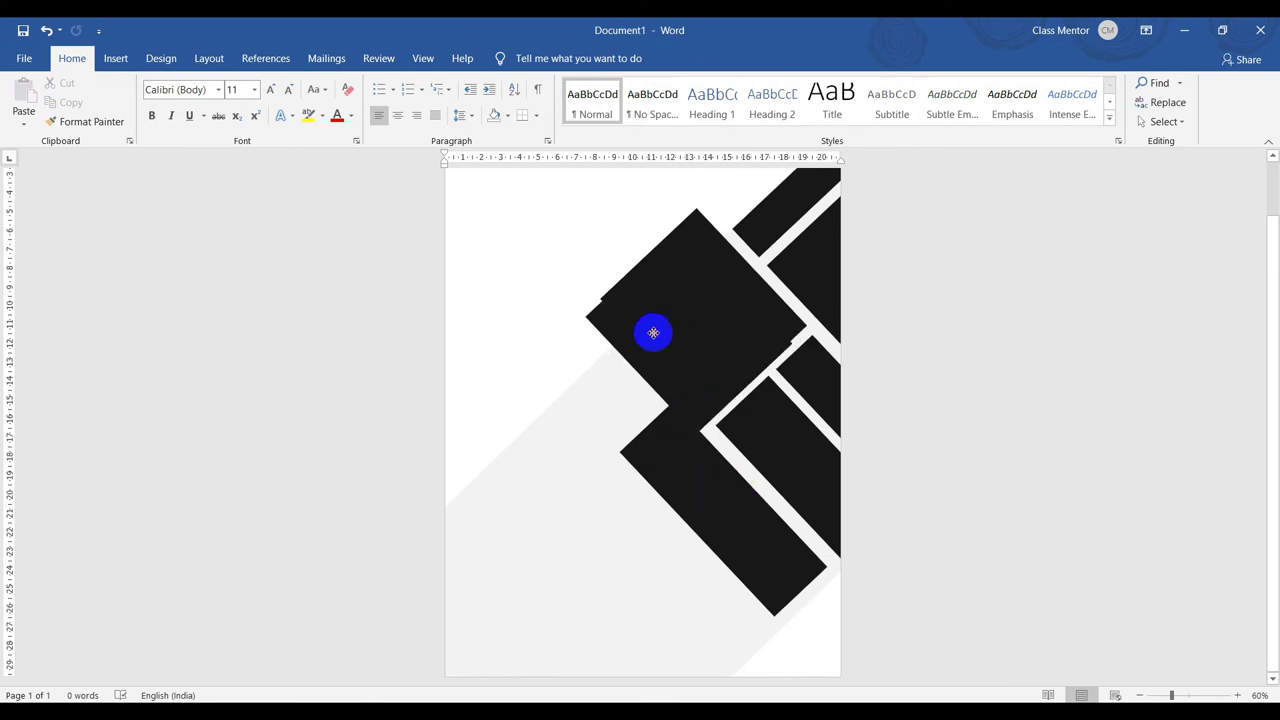
{"action": "left_click_drag", "start_coordinate": [685, 325], "coordinate": [559, 554]}
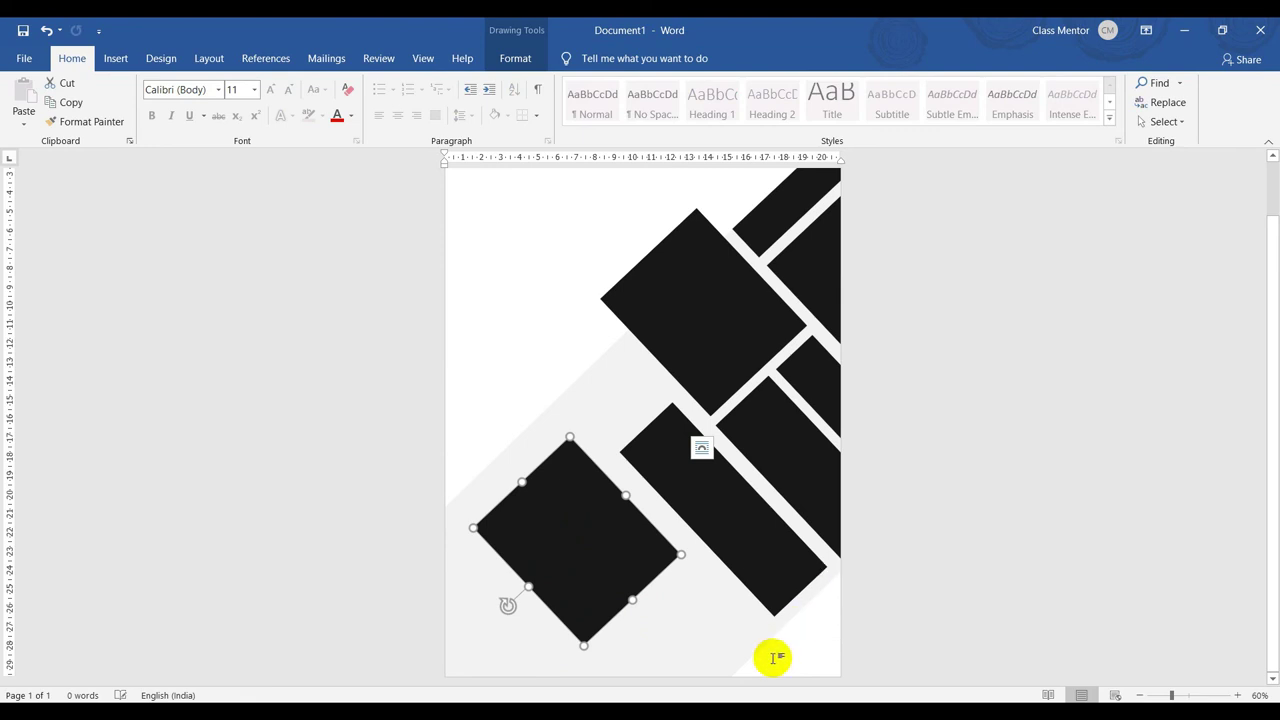
{"action": "left_click", "coordinate": [575, 524]}
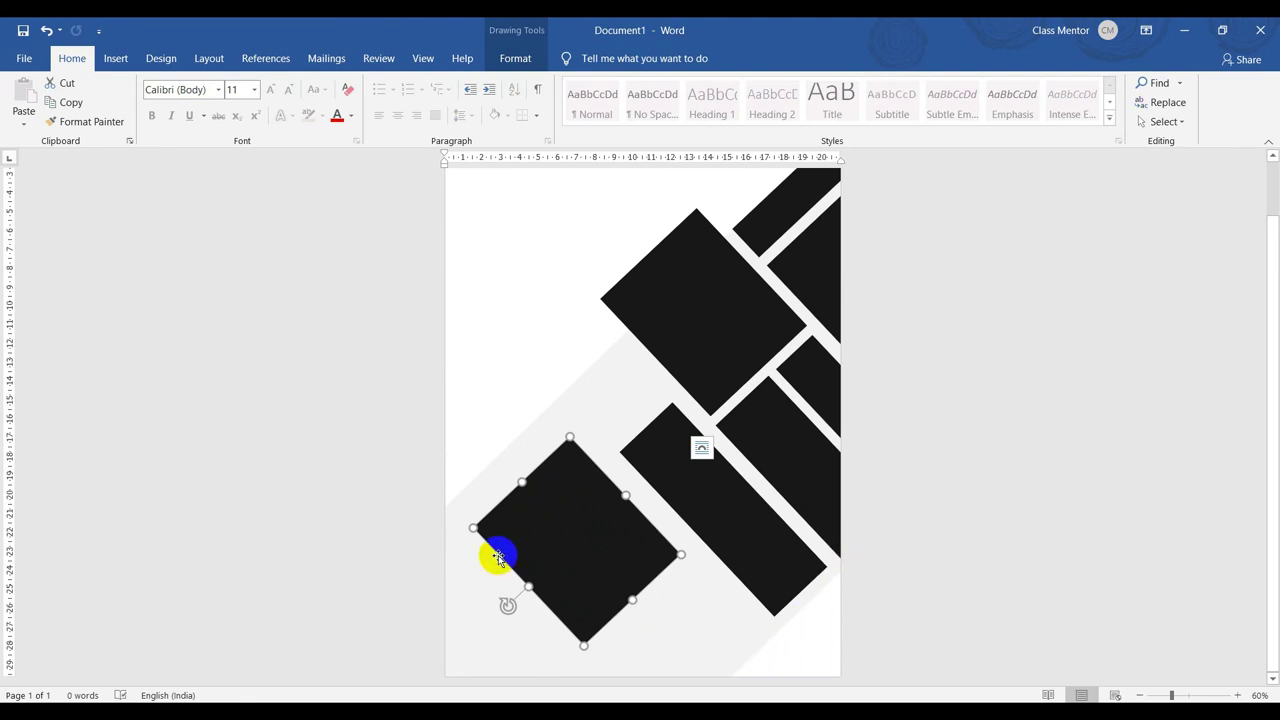
{"action": "left_click", "coordinate": [546, 566]}
{"action": "left_click_drag", "start_coordinate": [546, 566], "coordinate": [703, 560]}
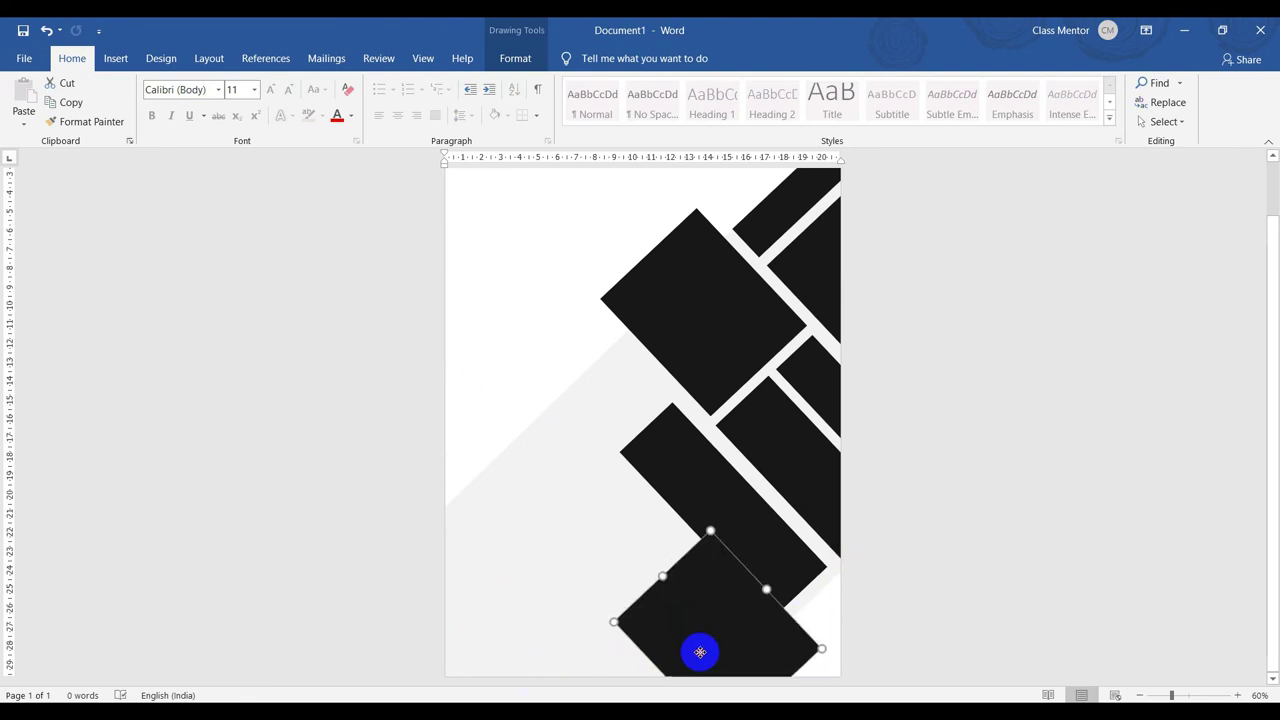
Rotate and enlarge the copied diamond, then move it down into the bottom-right corner.
{"action": "mouse_move", "coordinate": [652, 608]}
{"action": "left_mouse_down"}
{"action": "mouse_move", "coordinate": [620, 540]}
{"action": "mouse_move", "coordinate": [613, 393]}
{"action": "mouse_move", "coordinate": [638, 451]}
{"action": "left_mouse_up"}
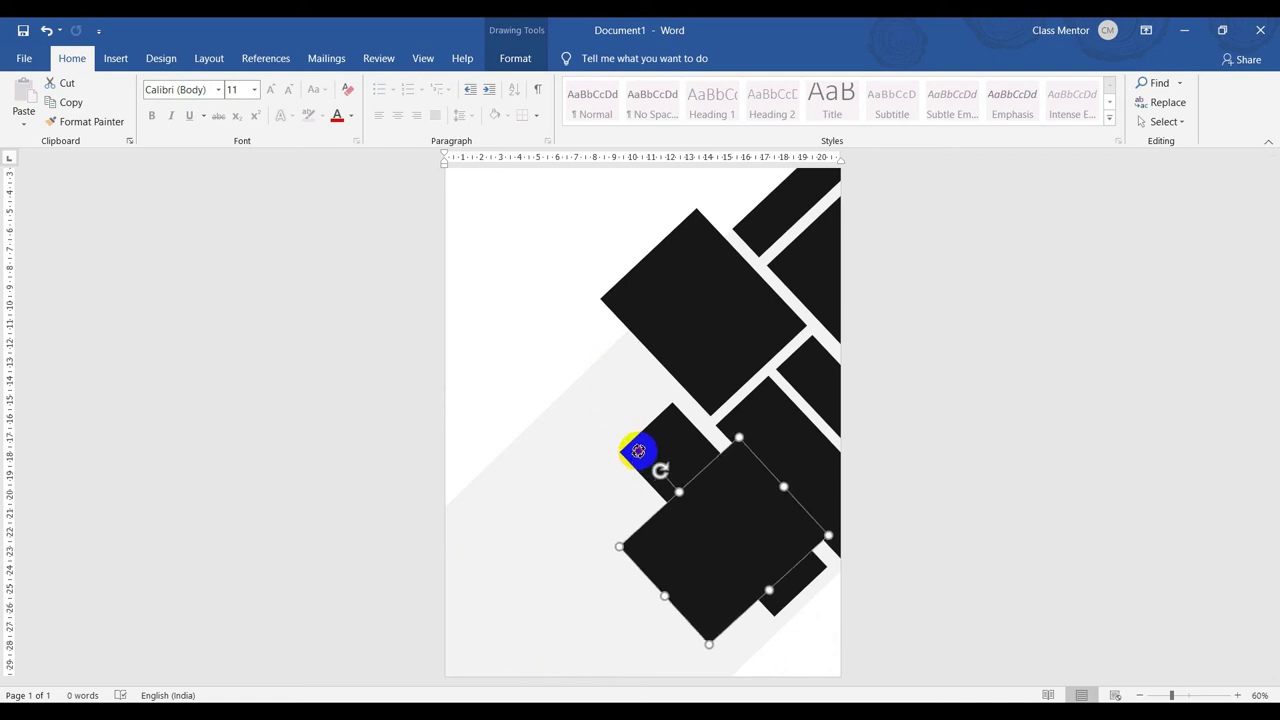
{"action": "left_click_drag", "start_coordinate": [706, 514], "coordinate": [712, 547]}
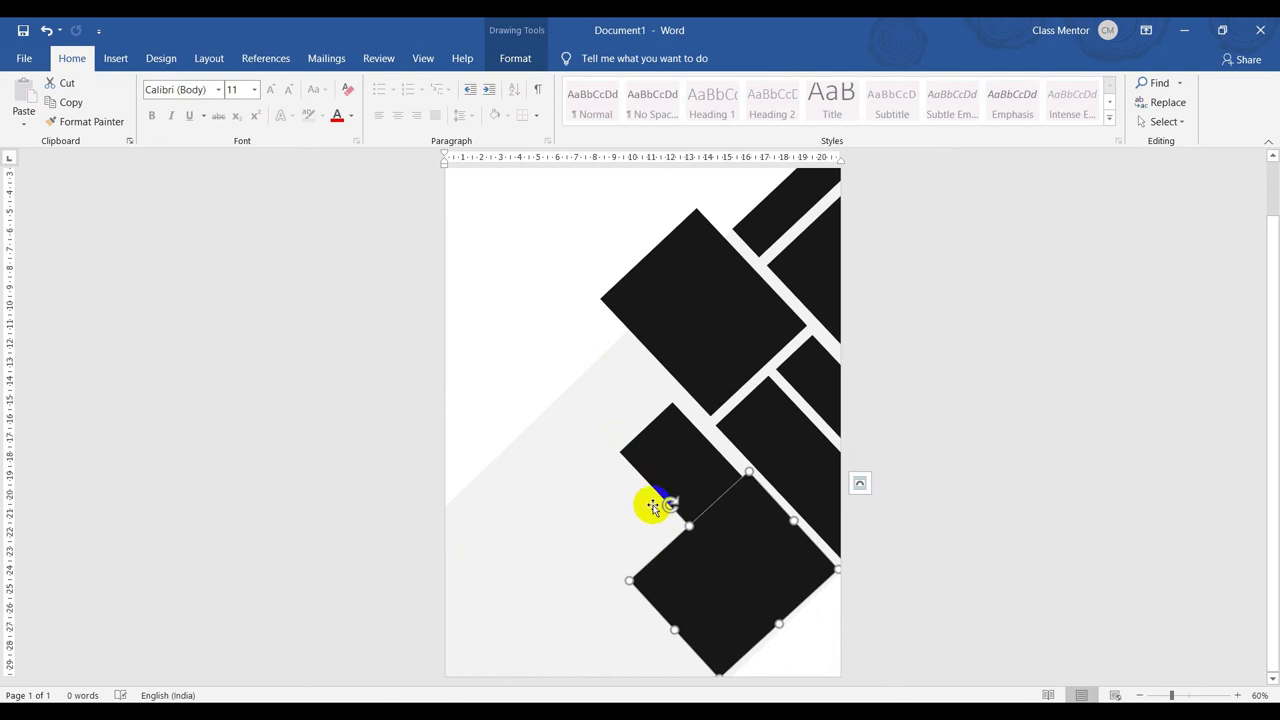
{"action": "left_click_drag", "start_coordinate": [668, 504], "coordinate": [662, 505]}
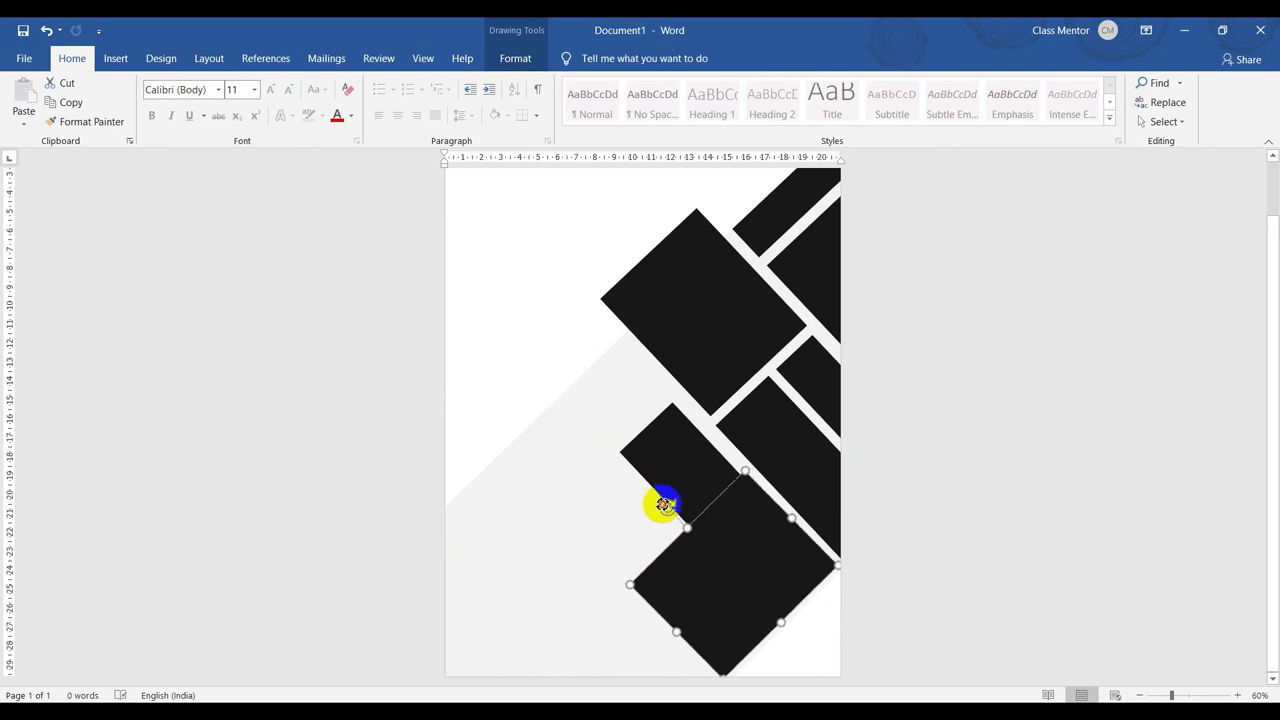
{"action": "left_click_drag", "start_coordinate": [663, 504], "coordinate": [665, 504]}
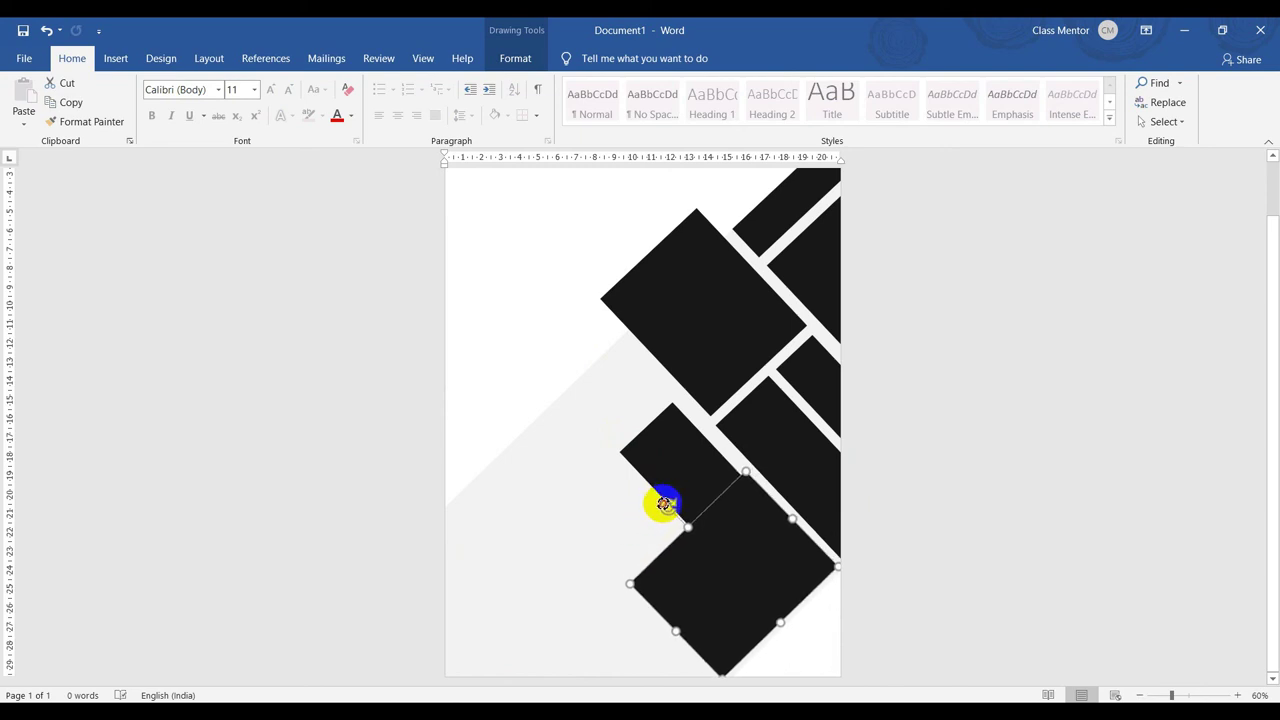
{"action": "left_click_drag", "start_coordinate": [790, 518], "coordinate": [825, 486]}
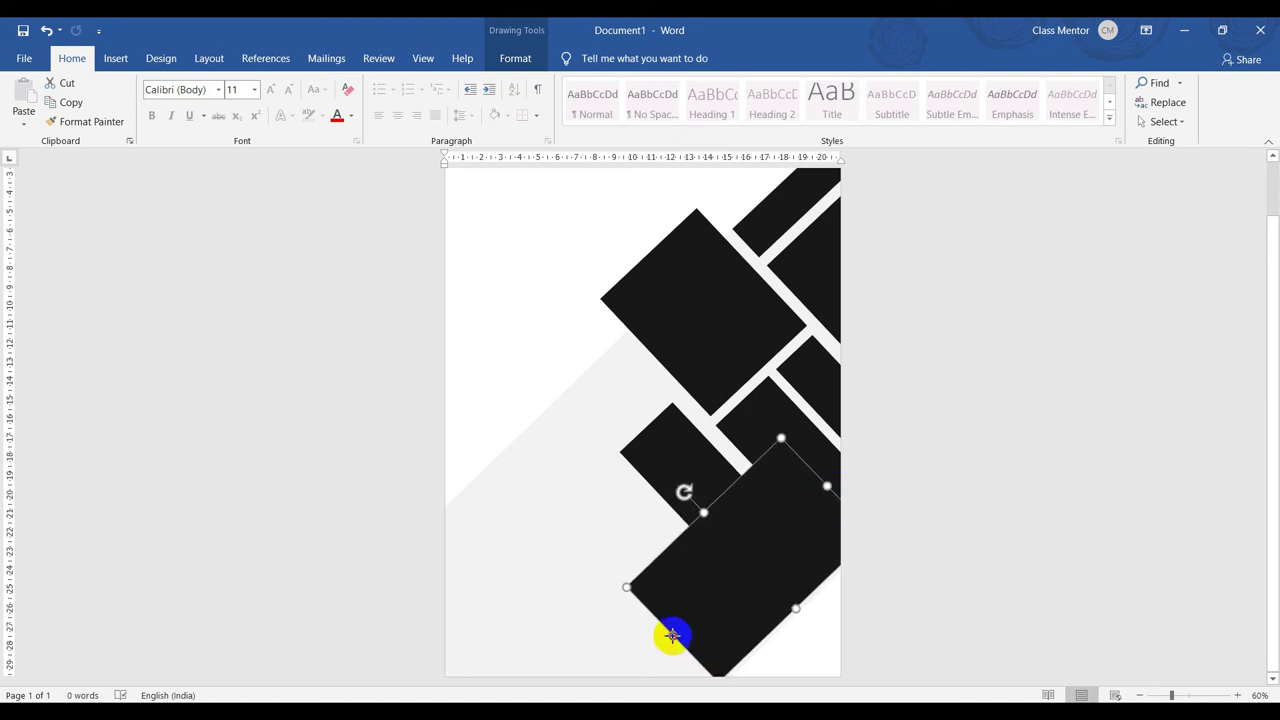
{"action": "mouse_move", "coordinate": [688, 543]}
{"action": "left_mouse_down"}
{"action": "mouse_move", "coordinate": [787, 665]}
{"action": "mouse_move", "coordinate": [778, 660]}
{"action": "left_mouse_up"}
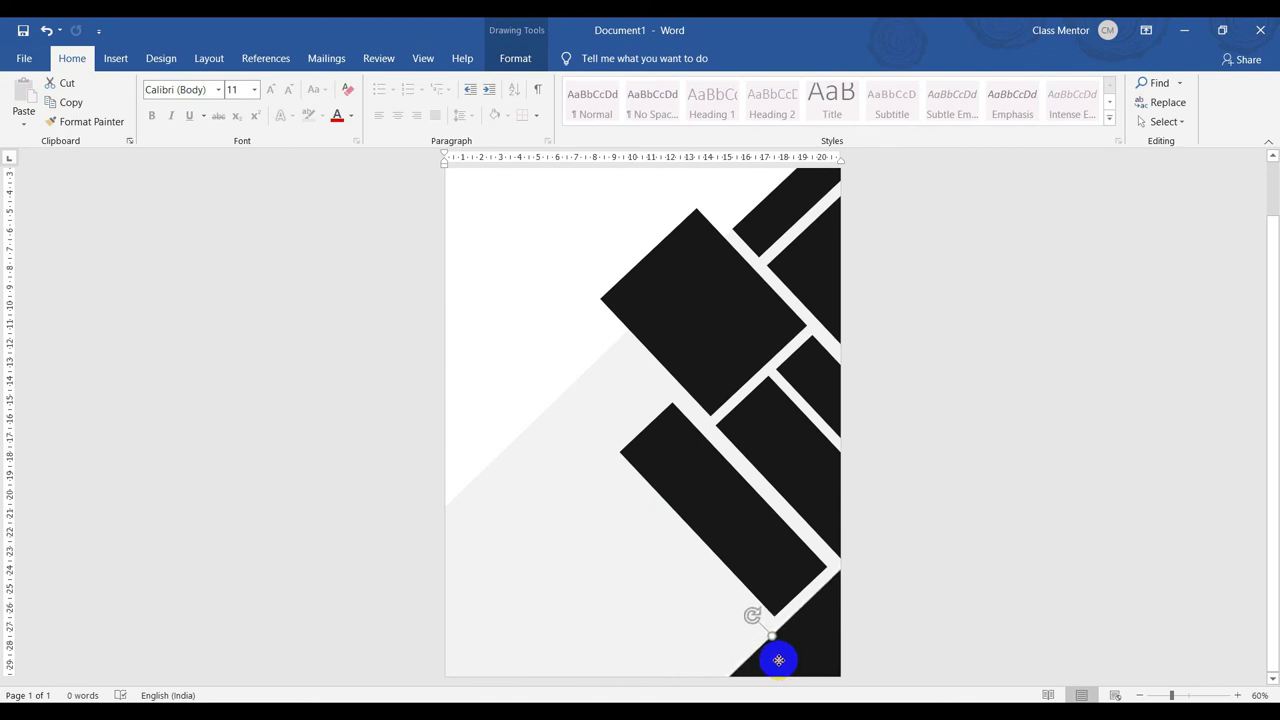
Push a black diamond into the top-left corner so only a small black triangle shows.
{"action": "left_click", "coordinate": [950, 620]}
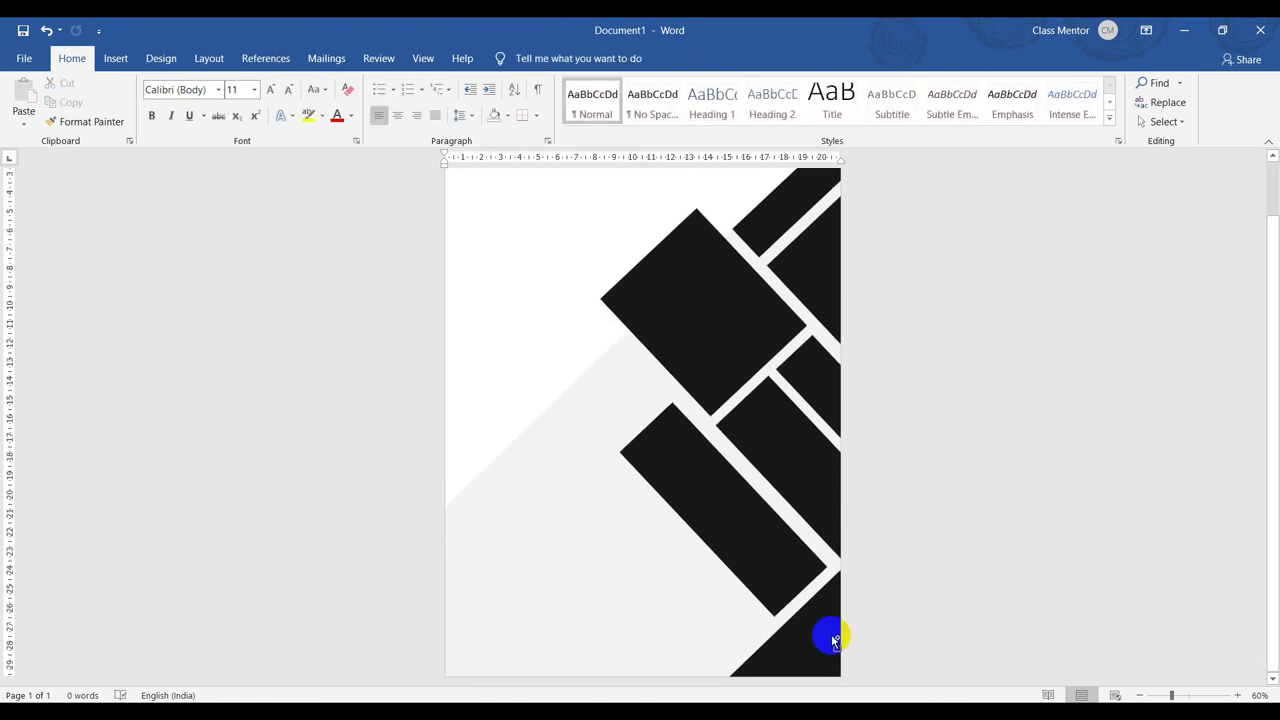
{"action": "left_click_drag", "start_coordinate": [834, 640], "coordinate": [470, 250]}
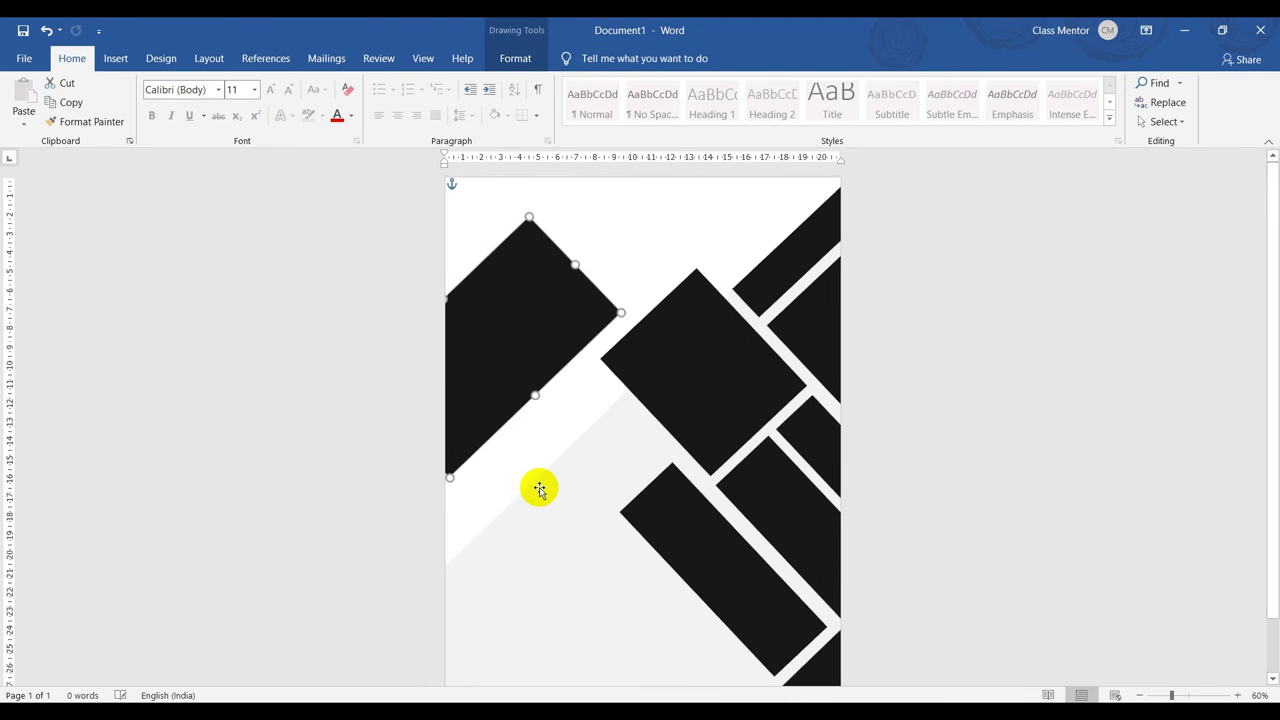
{"action": "left_click_drag", "start_coordinate": [511, 391], "coordinate": [442, 198]}
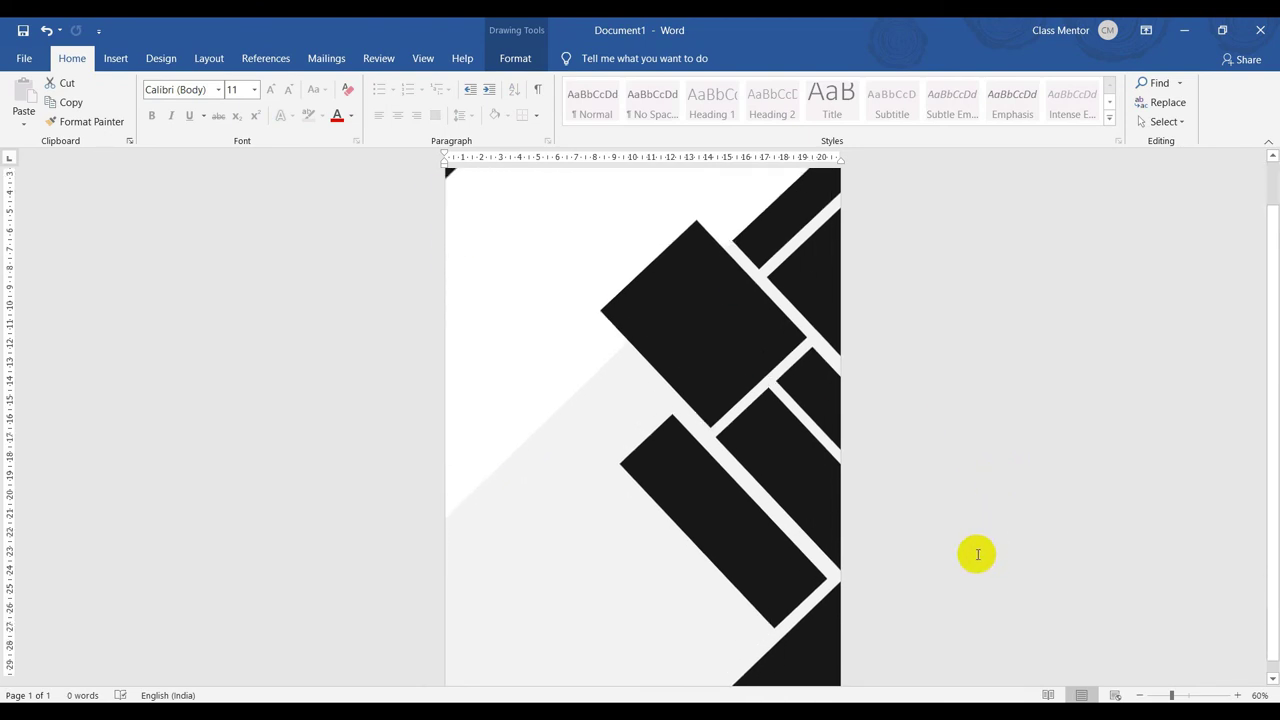
{"action": "scroll", "coordinate": [974, 554], "scroll_direction": "down", "scroll_amount": 2}
{"action": "scroll", "coordinate": [600, 420], "scroll_direction": "up", "scroll_amount": 2}
{"action": "scroll", "coordinate": [863, 523], "scroll_direction": "down", "scroll_amount": 1, "text": "ctrl"}
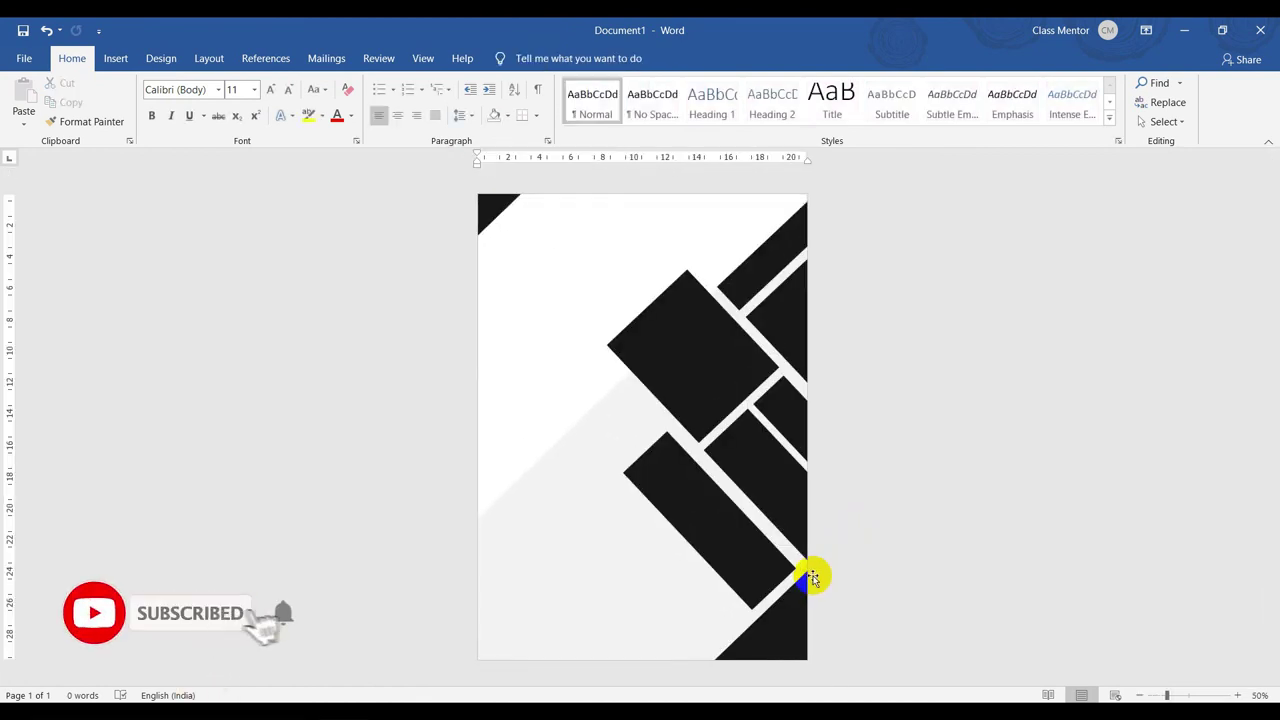
{"action": "left_click_drag", "start_coordinate": [700, 363], "coordinate": [685, 316]}
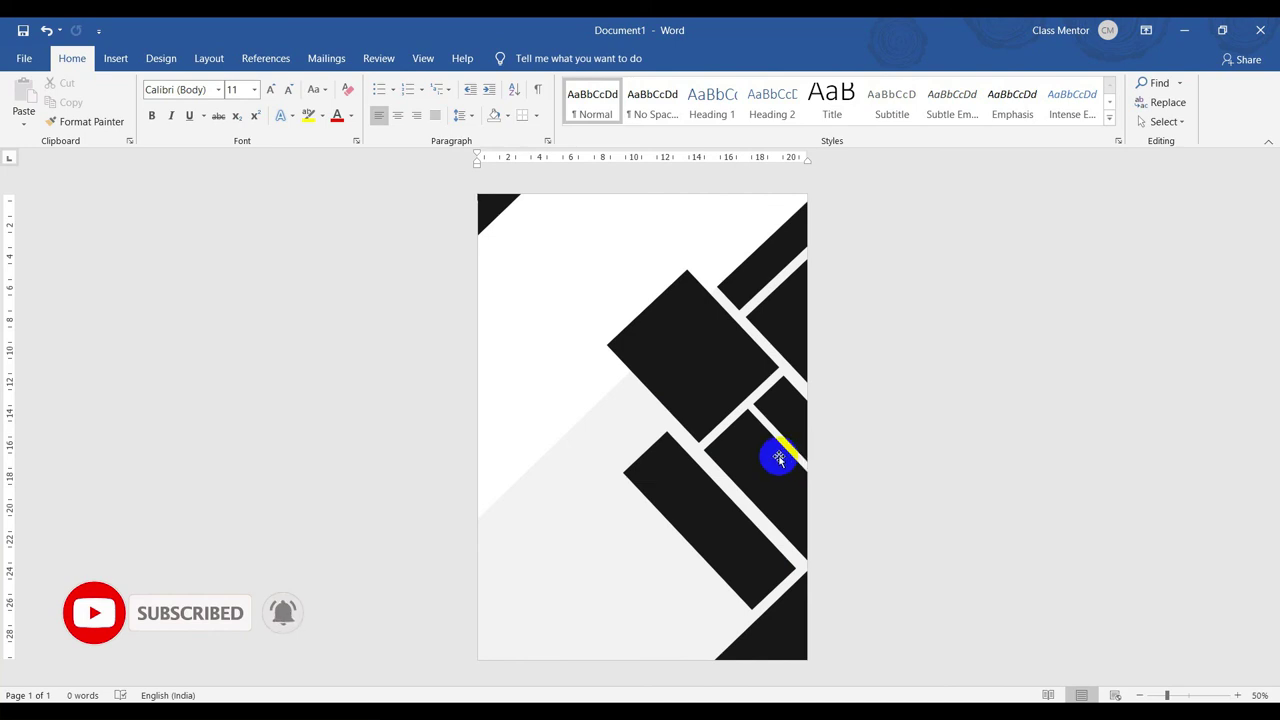
{"action": "left_click", "coordinate": [115, 58]}
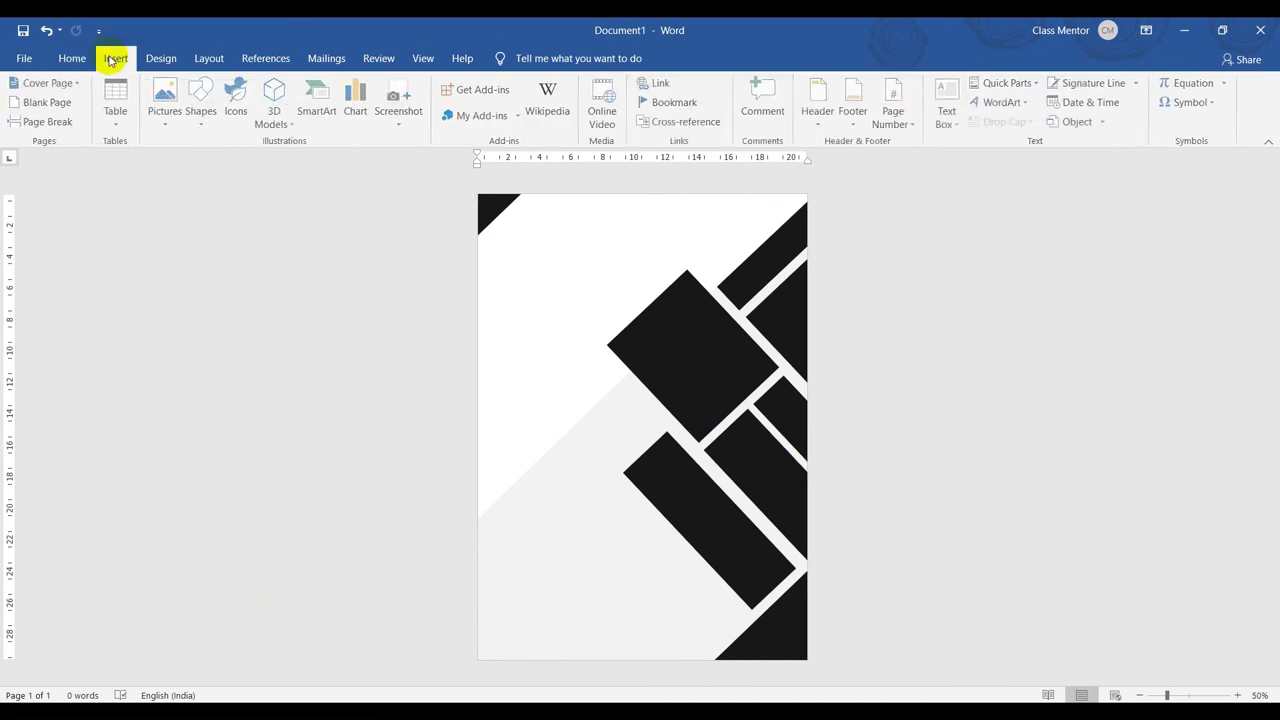
Draw a text box near the cover's top-left and type 'Cover Page title' into it.
{"action": "left_click", "coordinate": [200, 115]}
{"action": "left_click", "coordinate": [193, 165]}
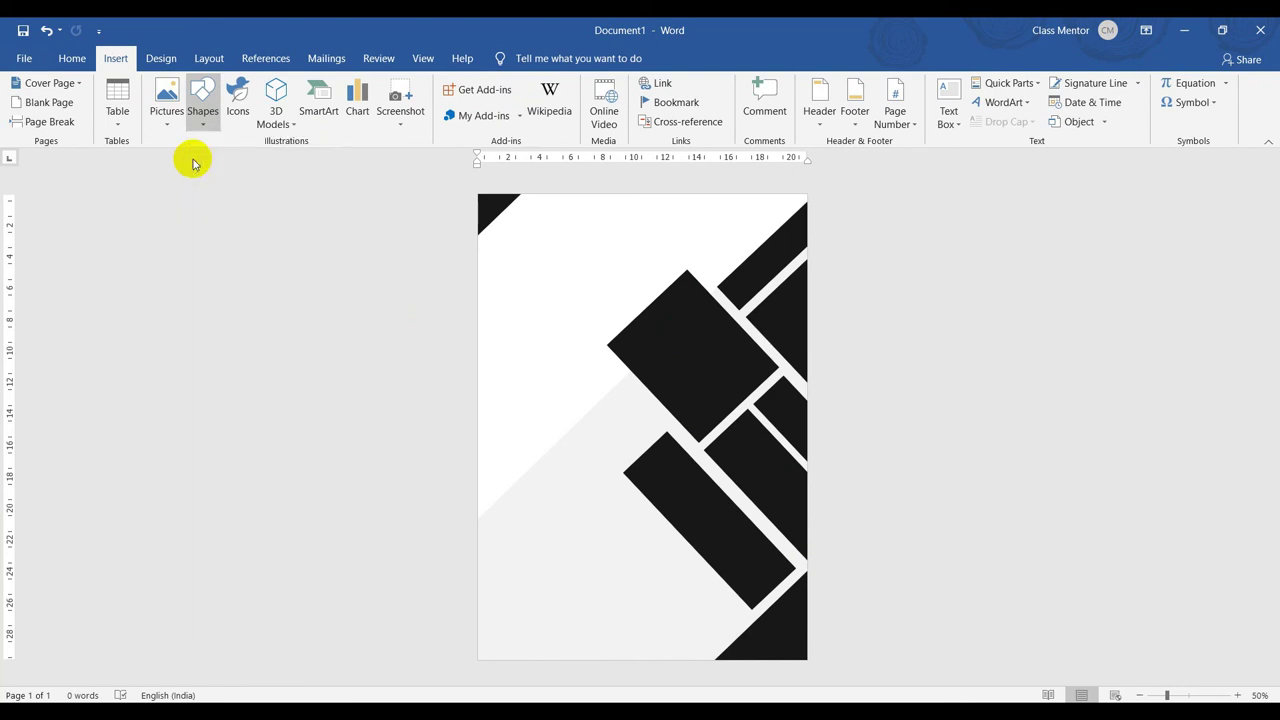
{"action": "mouse_move", "coordinate": [478, 214]}
{"action": "left_mouse_down"}
{"action": "mouse_move", "coordinate": [487, 233]}
{"action": "mouse_move", "coordinate": [685, 274]}
{"action": "left_mouse_up"}
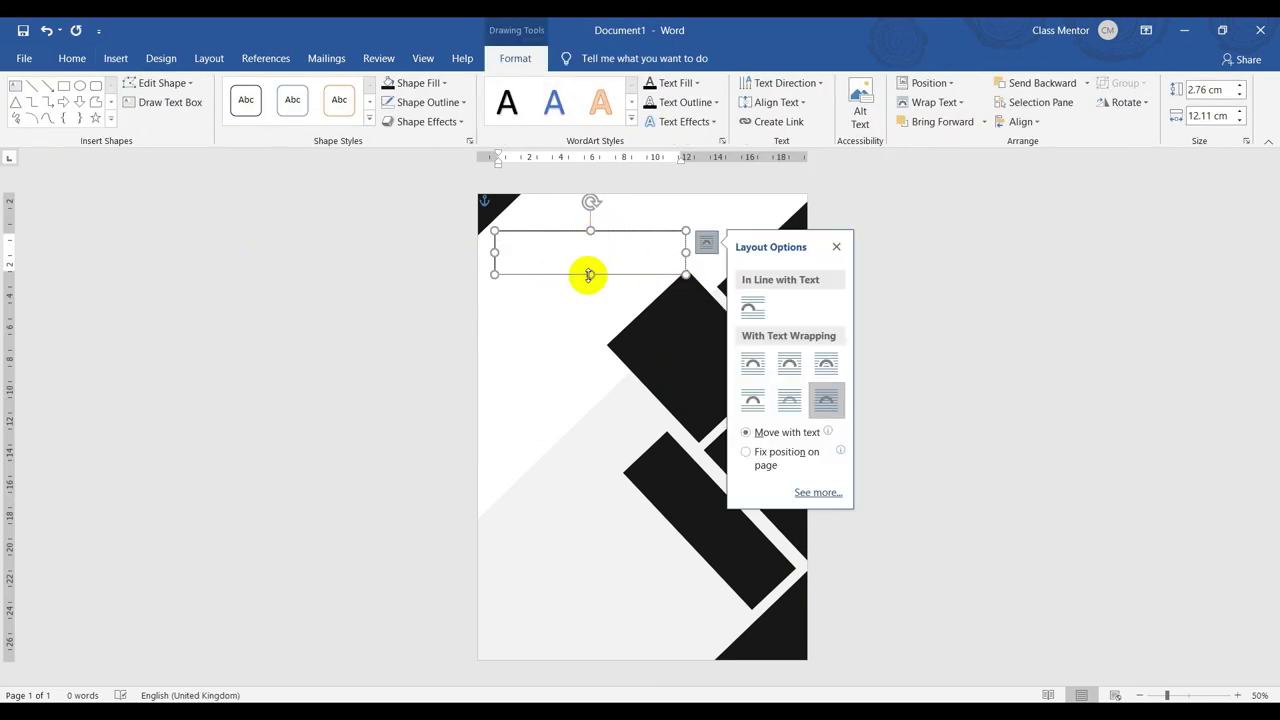
{"action": "left_click", "coordinate": [837, 246]}
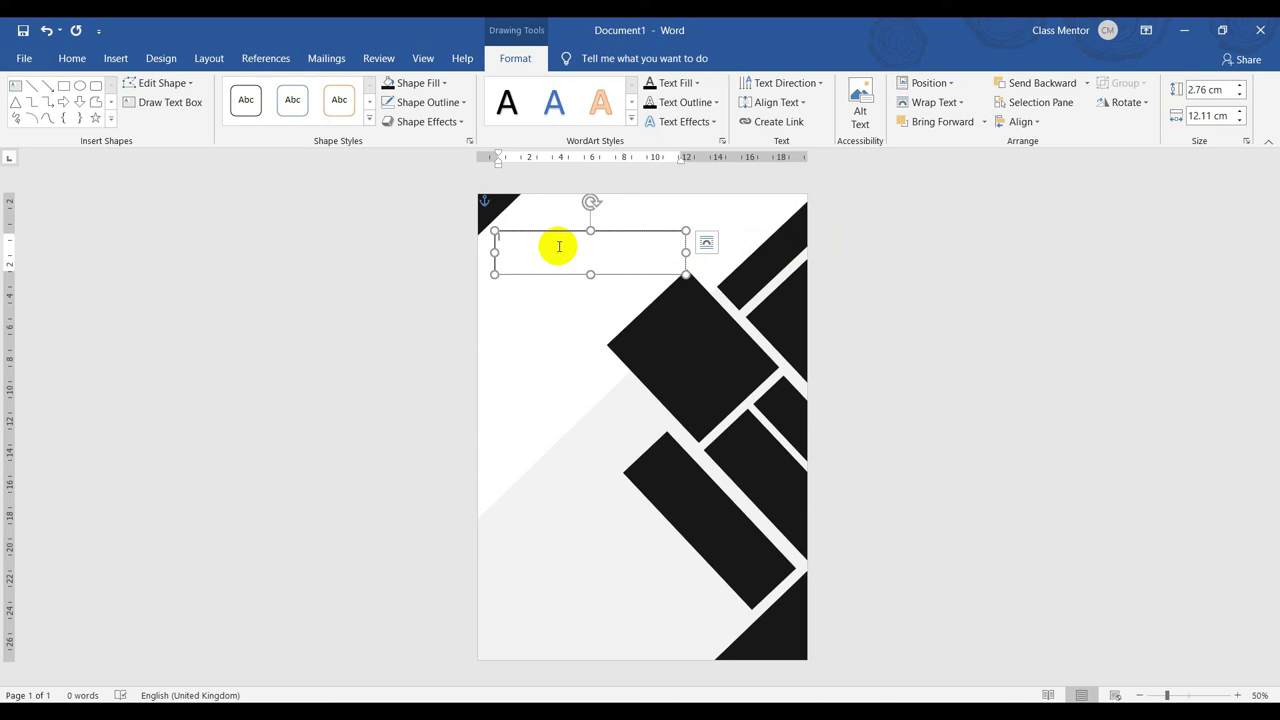
{"action": "scroll", "coordinate": [559, 247], "scroll_direction": "up", "scroll_amount": 6, "text": "ctrl"}
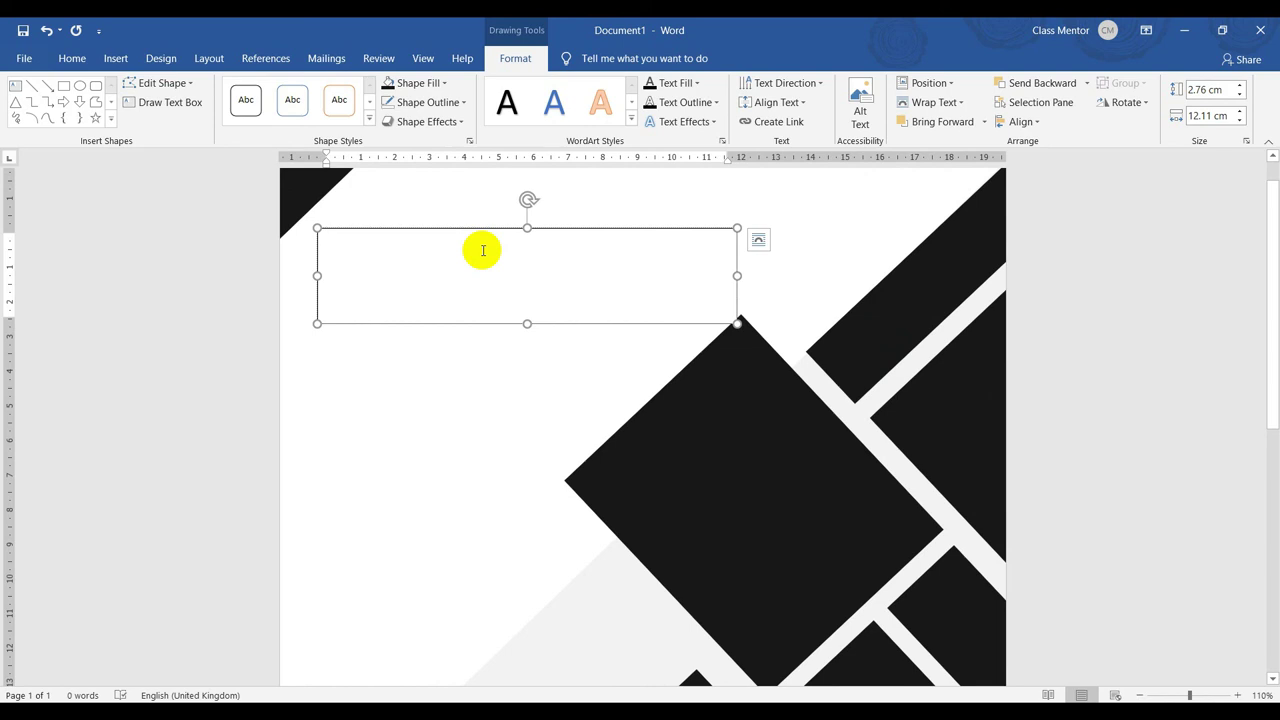
{"action": "type", "text": "Cover Page title"}
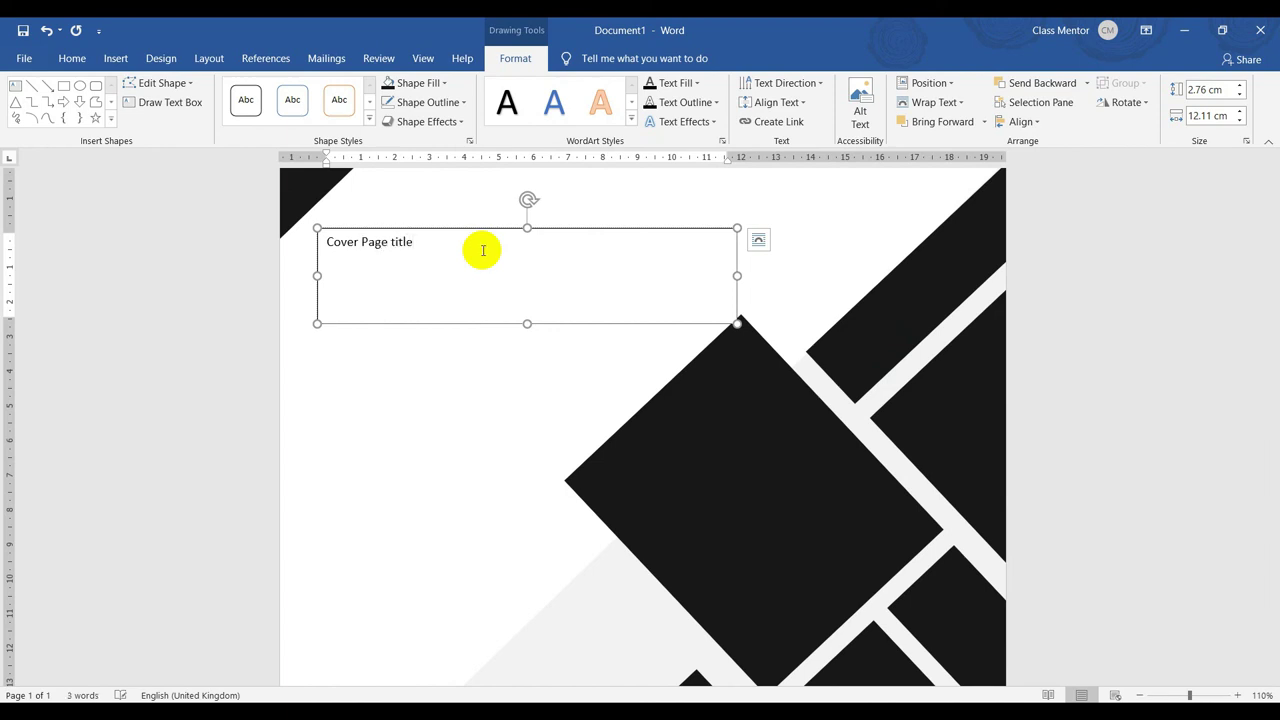
{"action": "key", "text": "ctrl+a"}
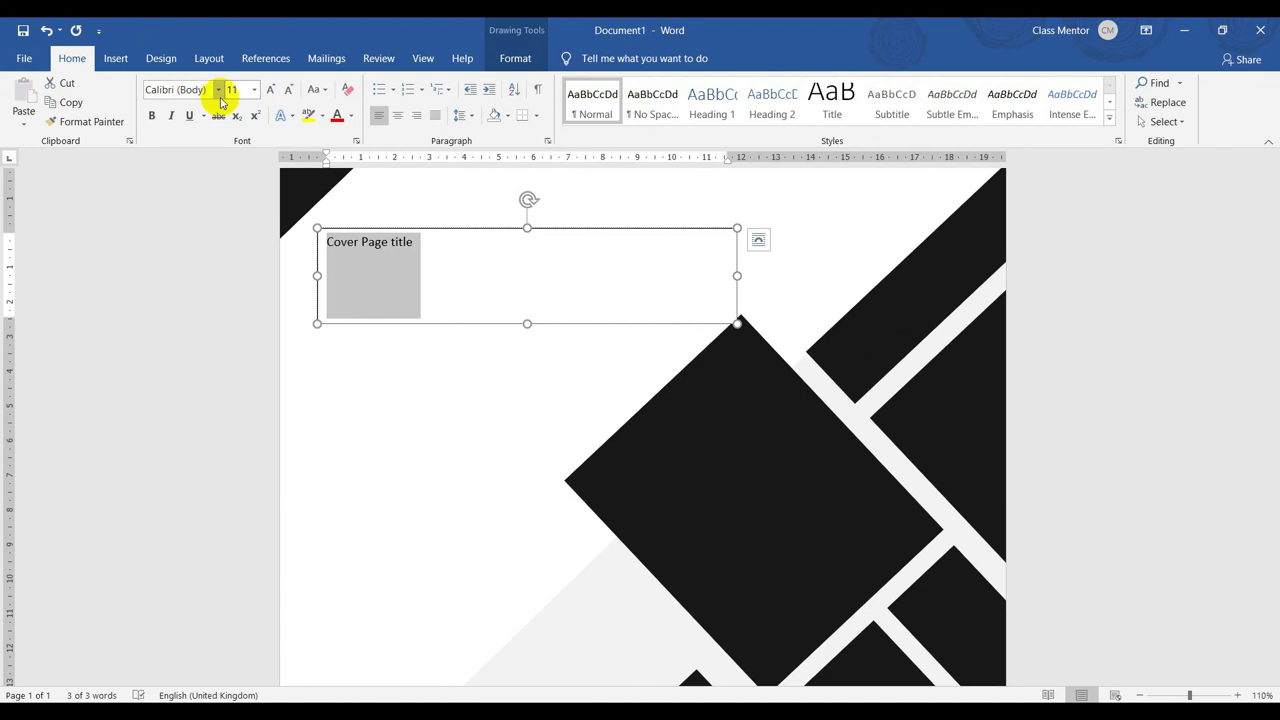
Set the title text to 48 pt Bahnschrift SemiCondensed.
{"action": "left_click", "coordinate": [218, 89]}
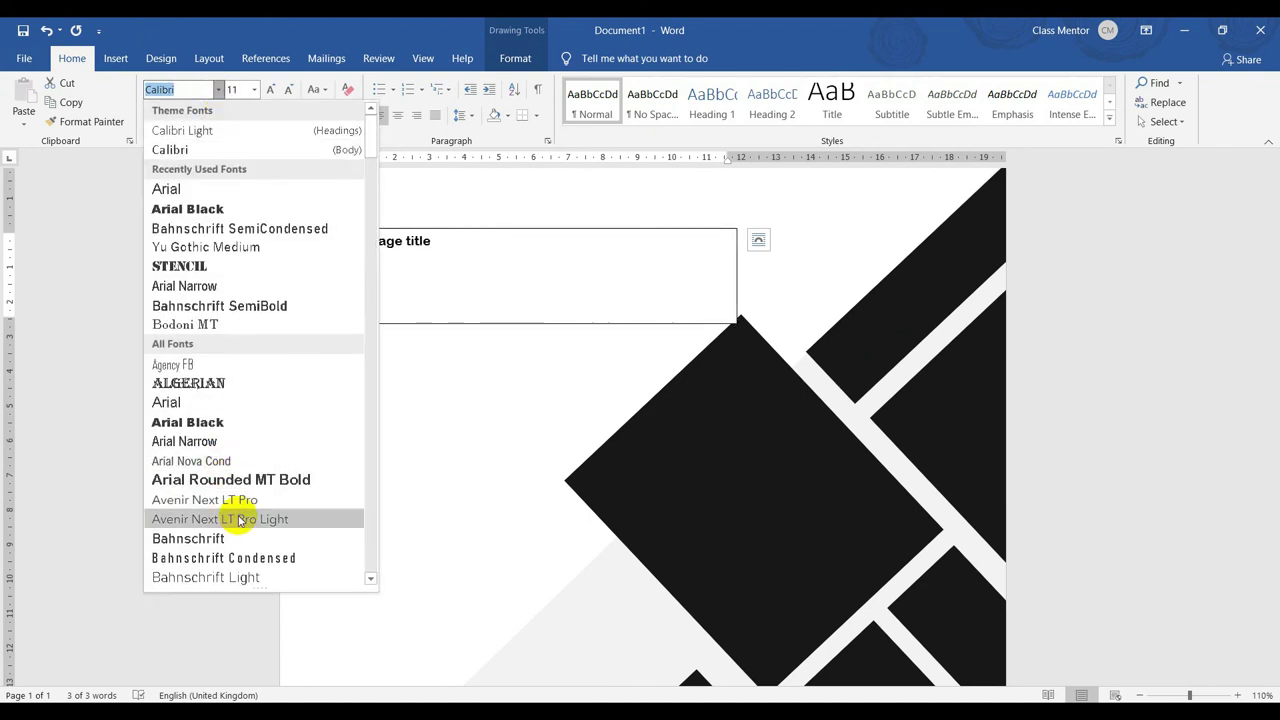
{"action": "scroll", "coordinate": [232, 515], "scroll_direction": "down", "scroll_amount": 3}
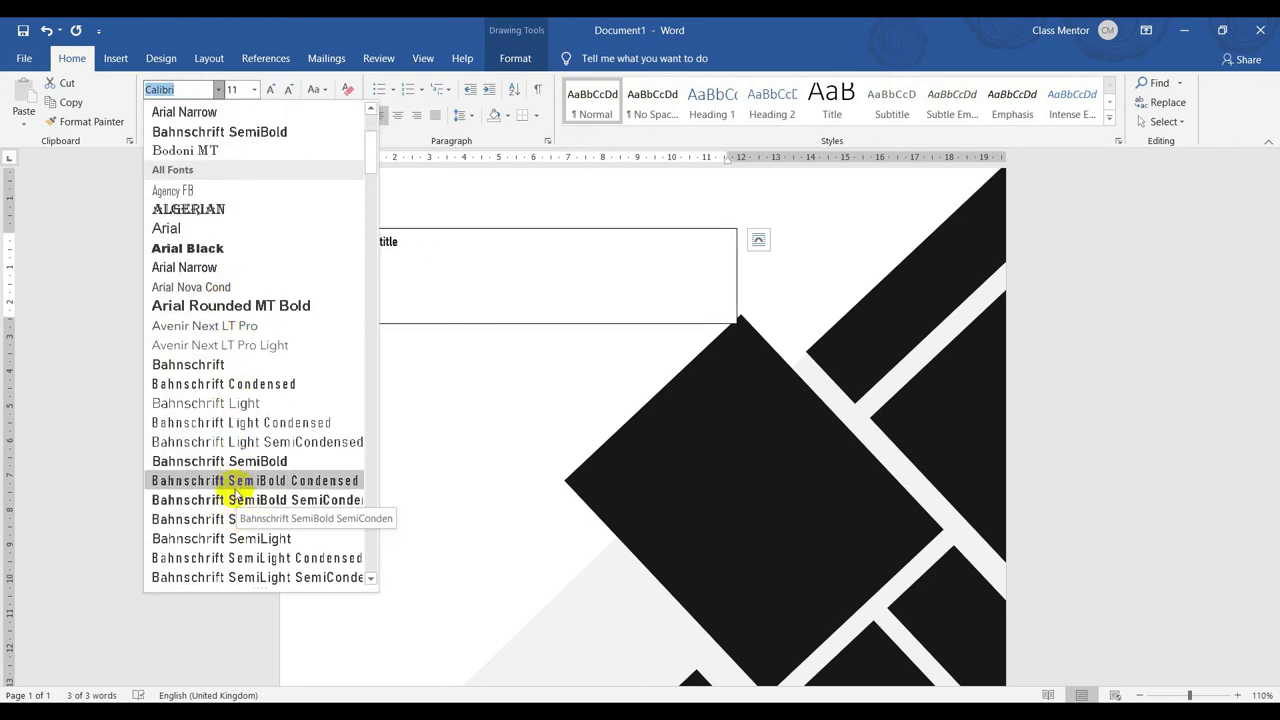
{"action": "left_click", "coordinate": [230, 519]}
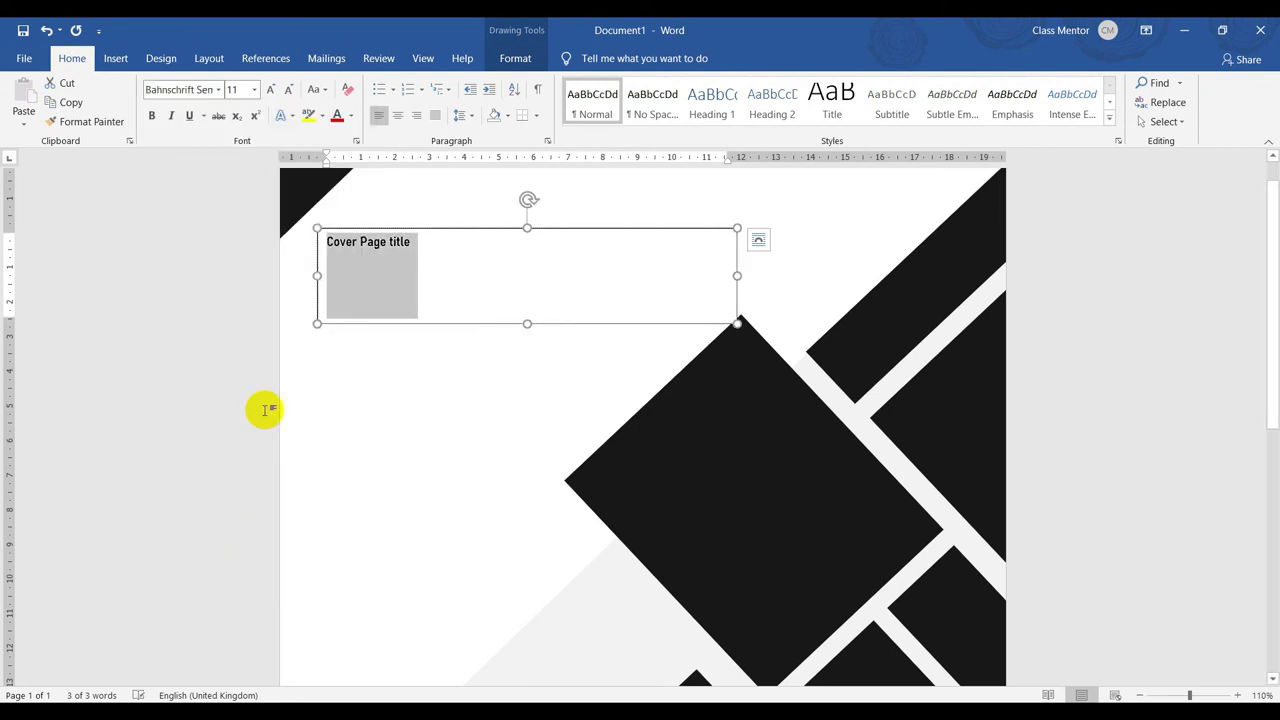
{"action": "left_click", "coordinate": [246, 93]}
{"action": "type", "text": "48"}
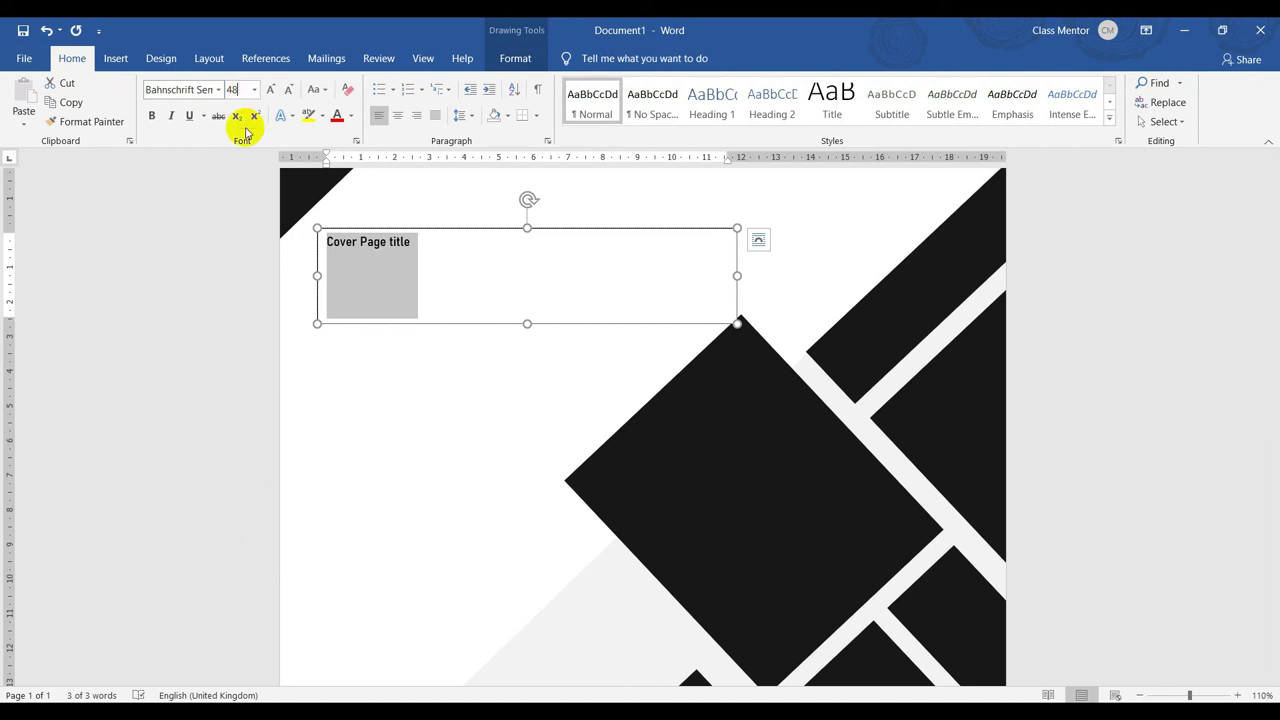
{"action": "key", "text": "Return"}
{"action": "left_click", "coordinate": [355, 445]}
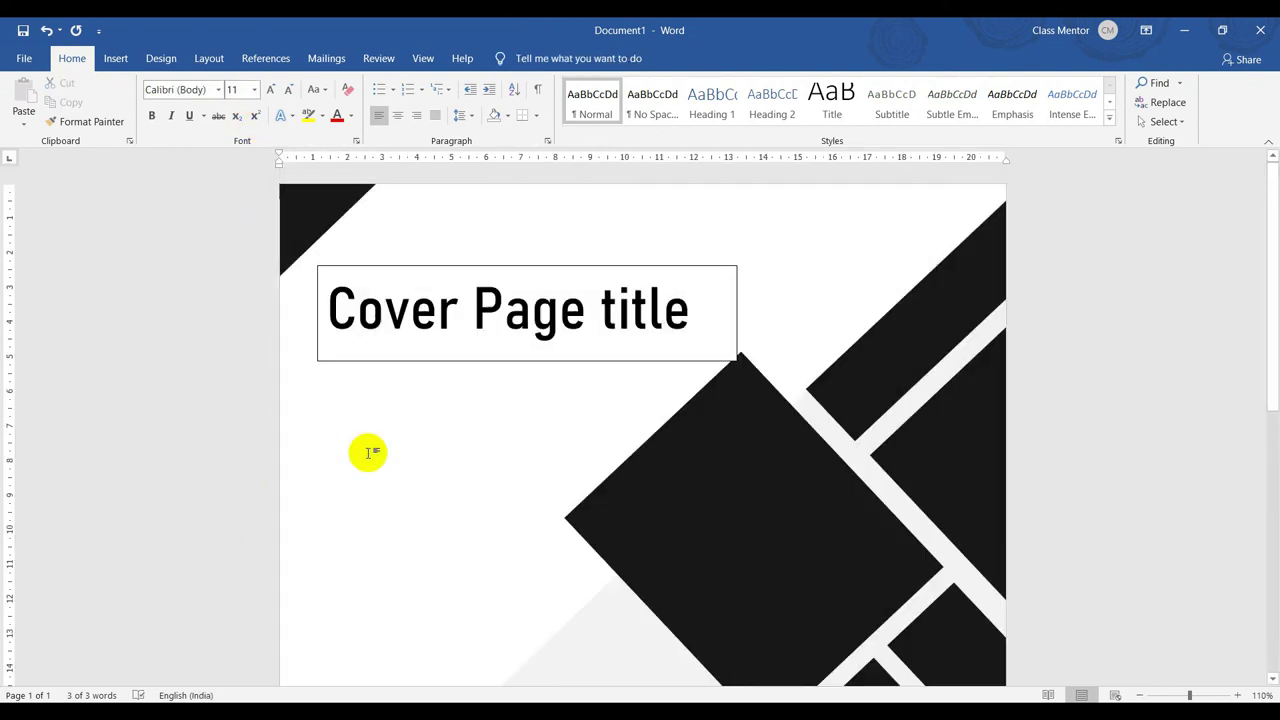
Remove the title box's fill and outline and move it slightly up and left.
{"action": "left_click", "coordinate": [383, 362]}
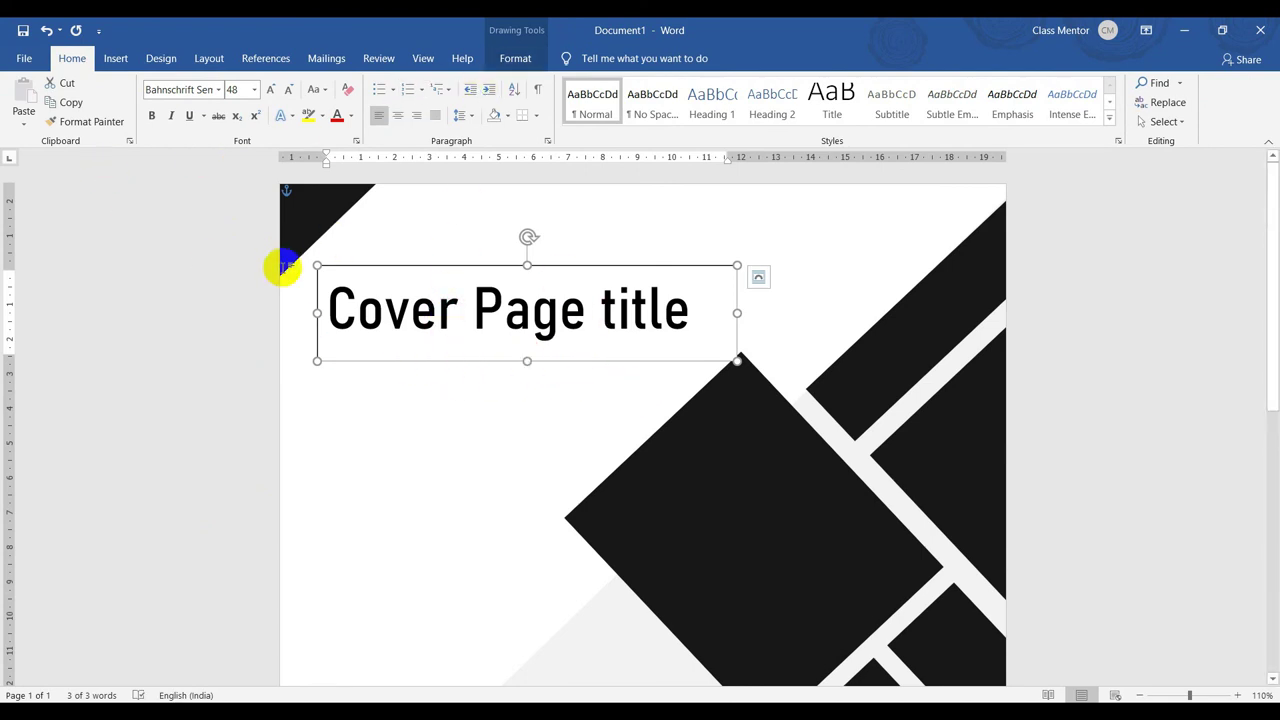
{"action": "left_click", "coordinate": [507, 62]}
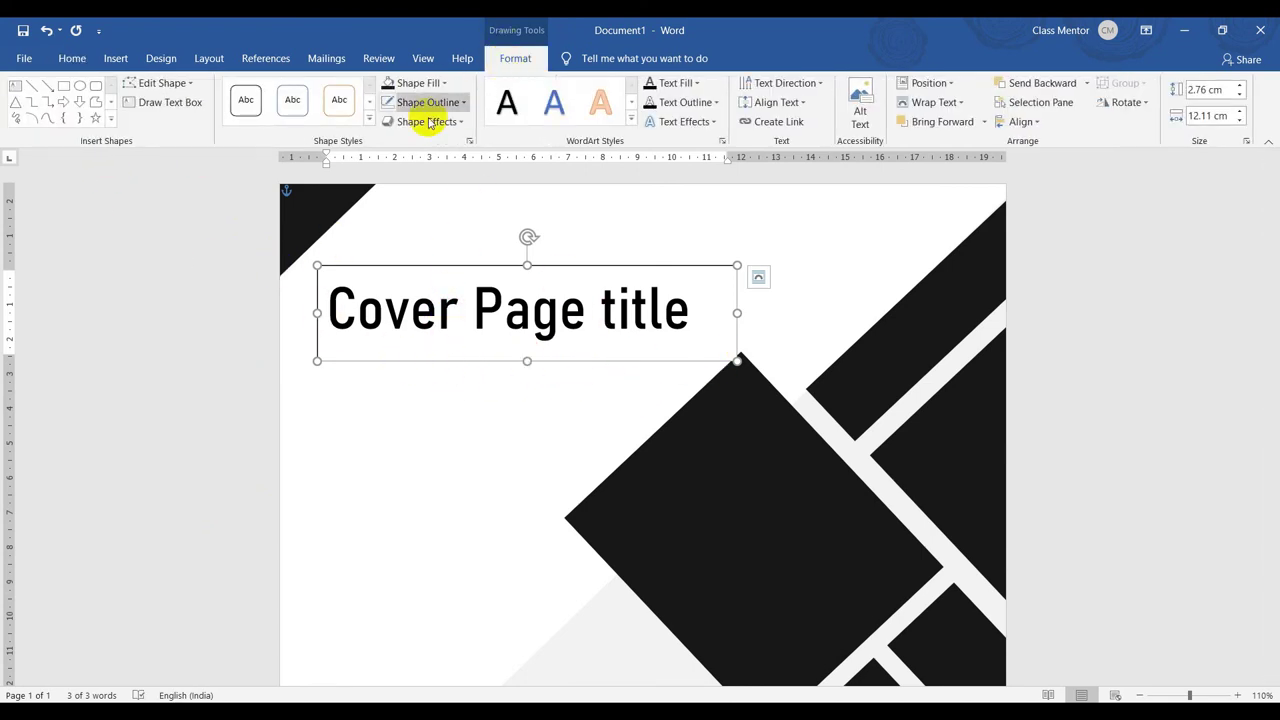
{"action": "left_click", "coordinate": [414, 83]}
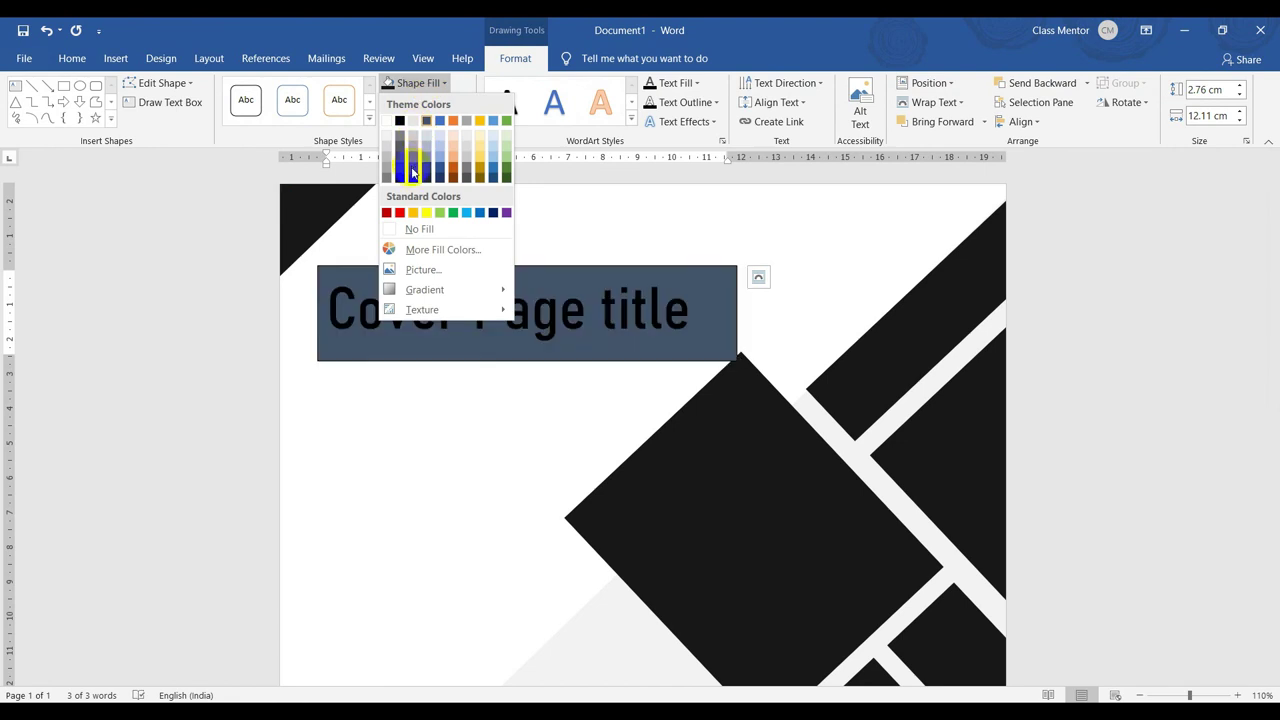
{"action": "left_click", "coordinate": [419, 228]}
{"action": "left_click", "coordinate": [425, 102]}
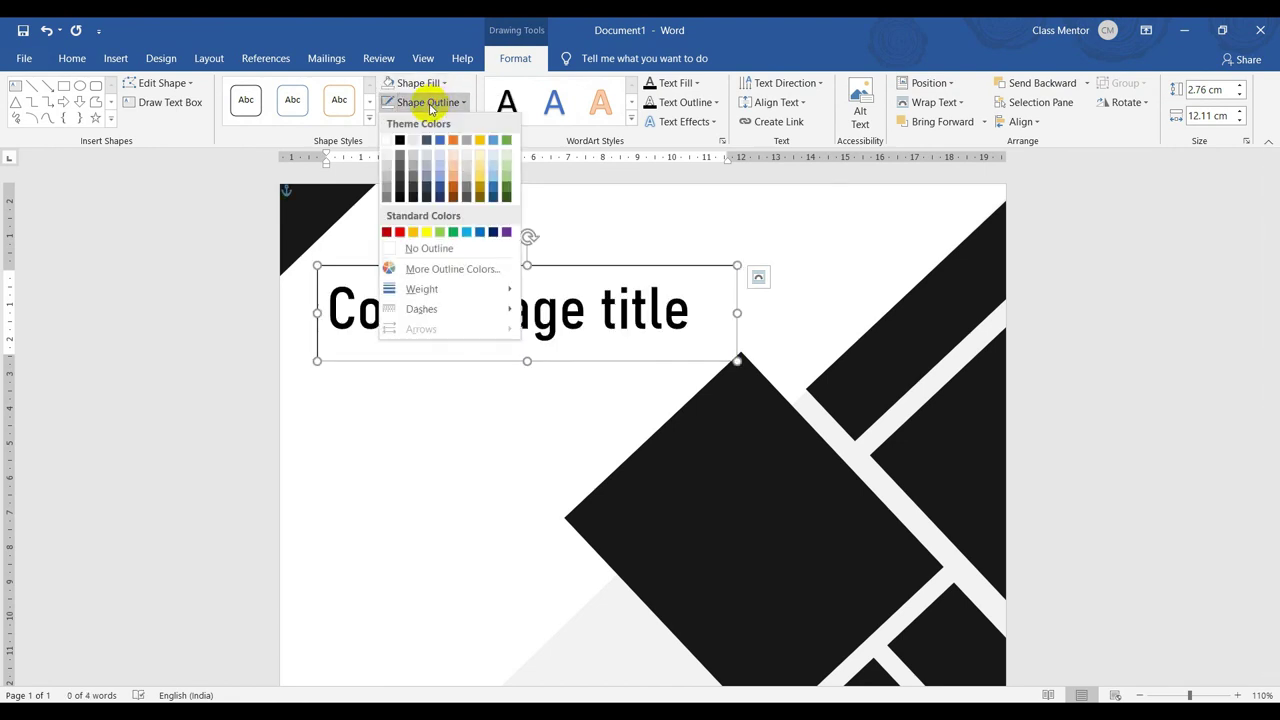
{"action": "left_click", "coordinate": [415, 249]}
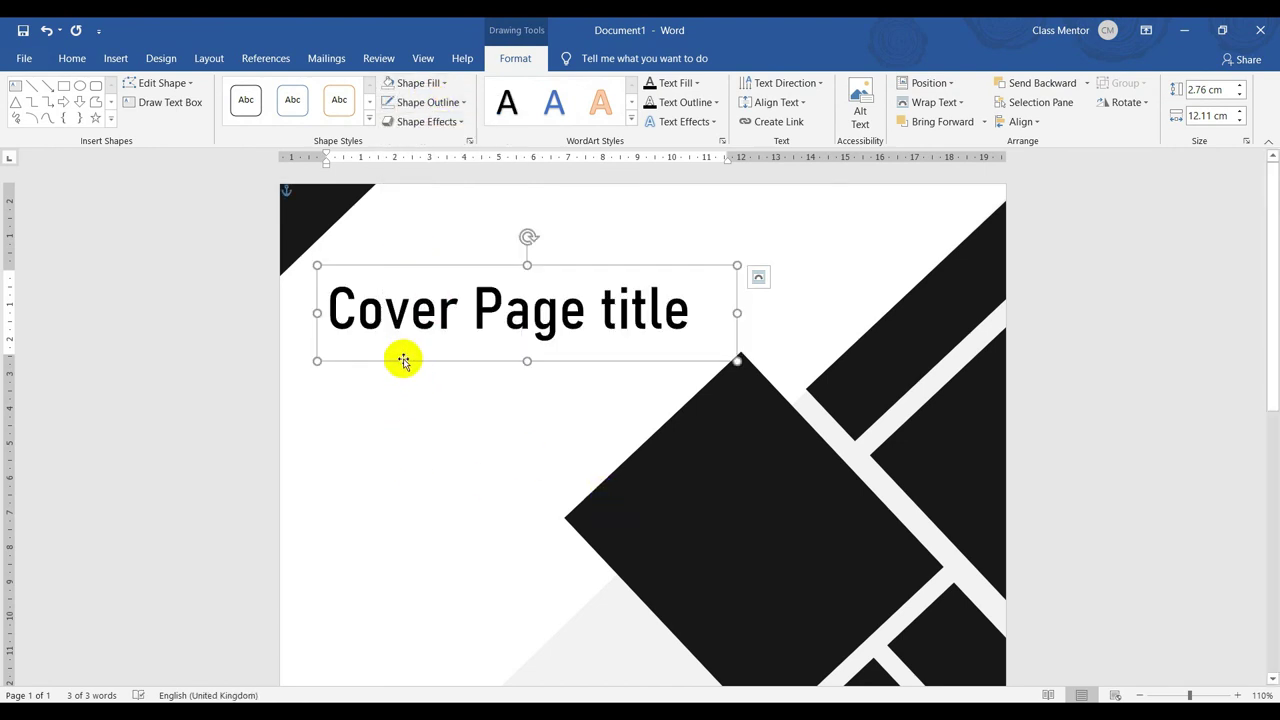
{"action": "left_click_drag", "start_coordinate": [403, 361], "coordinate": [391, 337]}
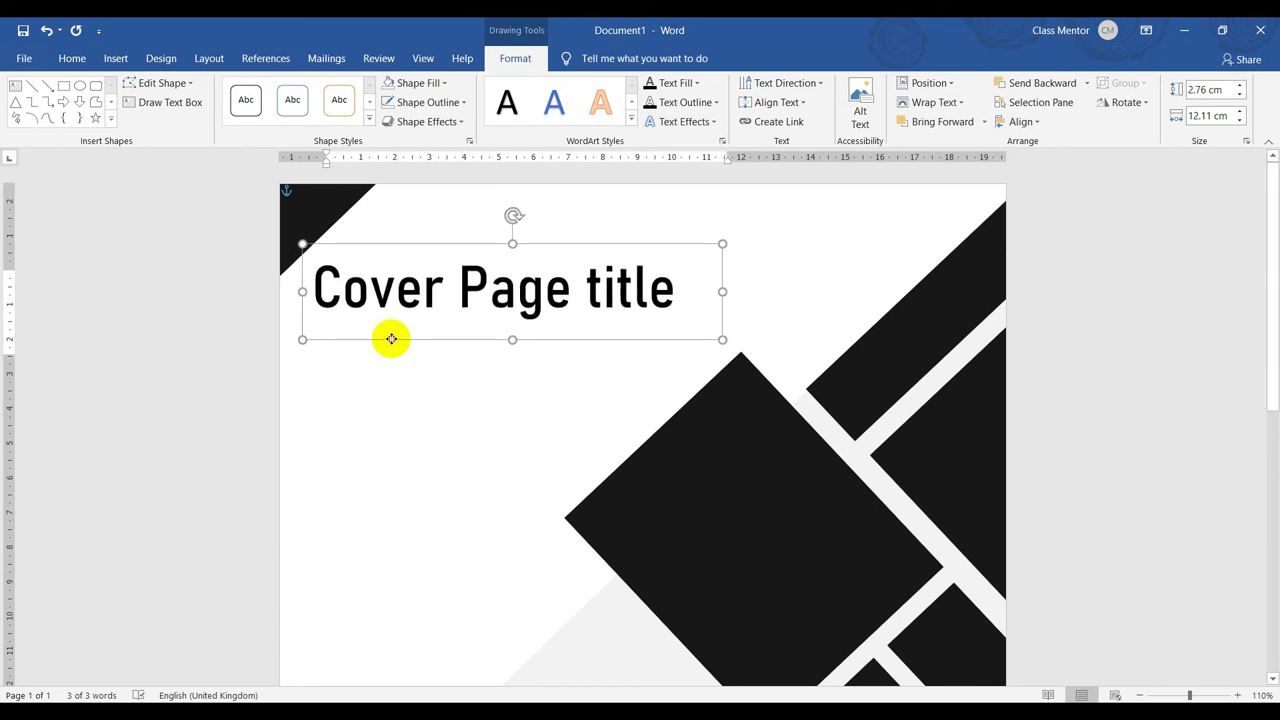
{"action": "left_click_drag", "start_coordinate": [391, 337], "coordinate": [396, 333]}
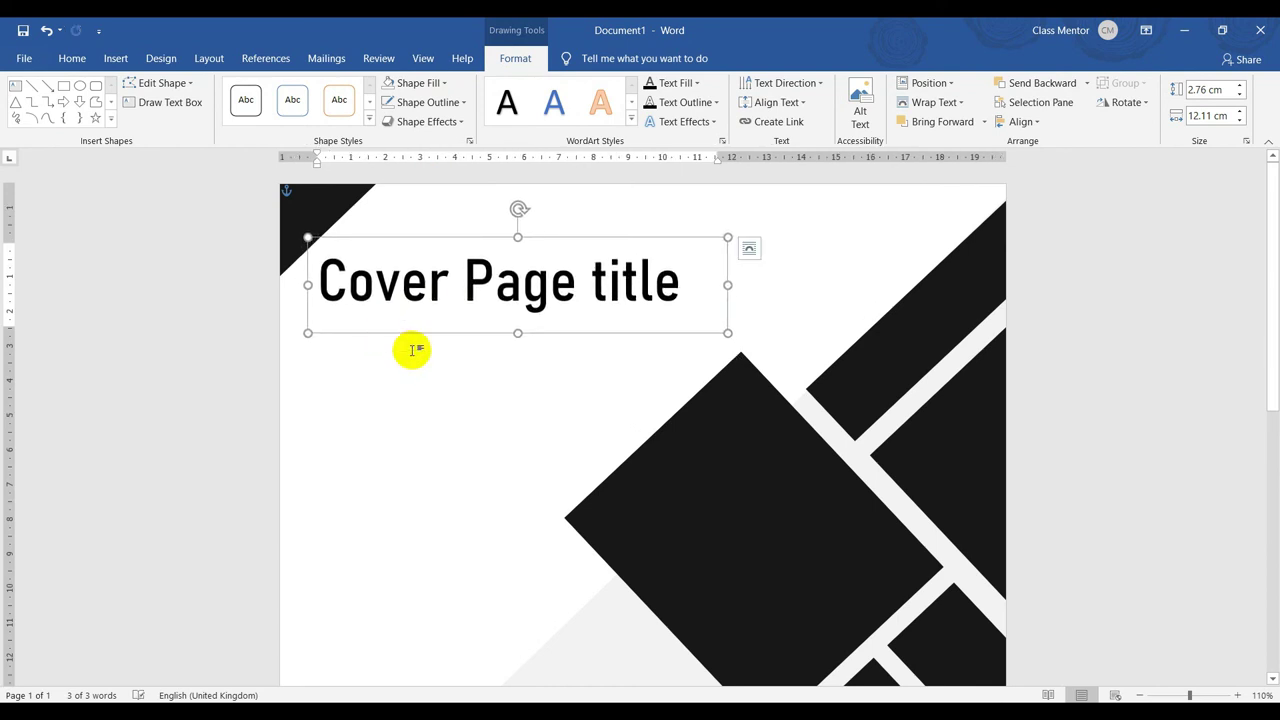
{"action": "left_click", "coordinate": [1157, 438]}
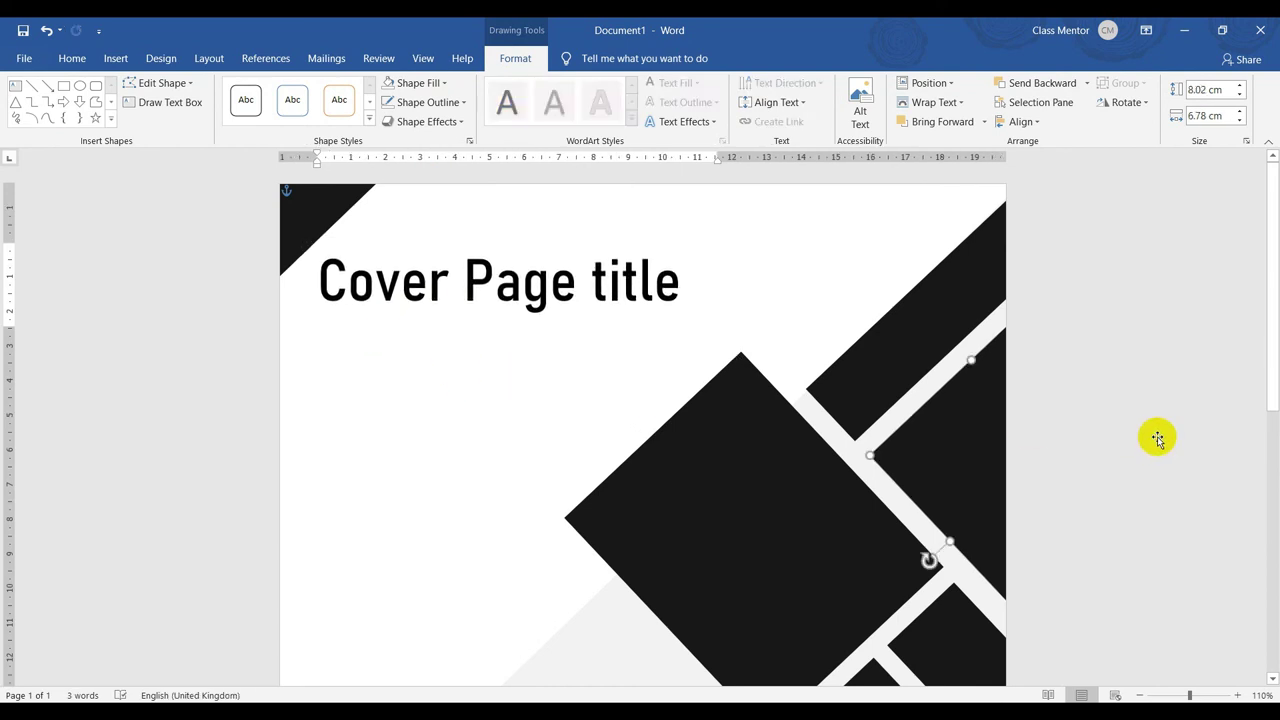
{"action": "left_click", "coordinate": [480, 298]}
Duplicate the title box below the original and replace its text with '2021'.
{"action": "left_click_drag", "start_coordinate": [422, 333], "coordinate": [424, 376]}
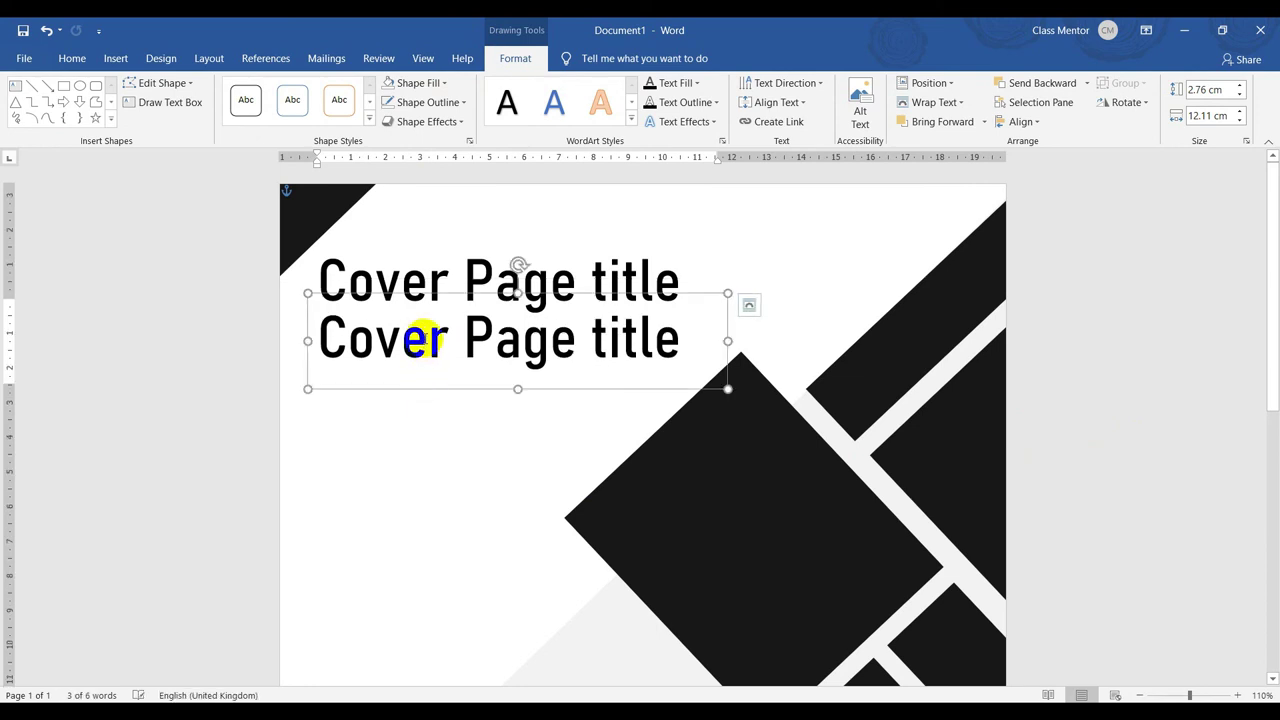
{"action": "triple_click", "coordinate": [424, 340]}
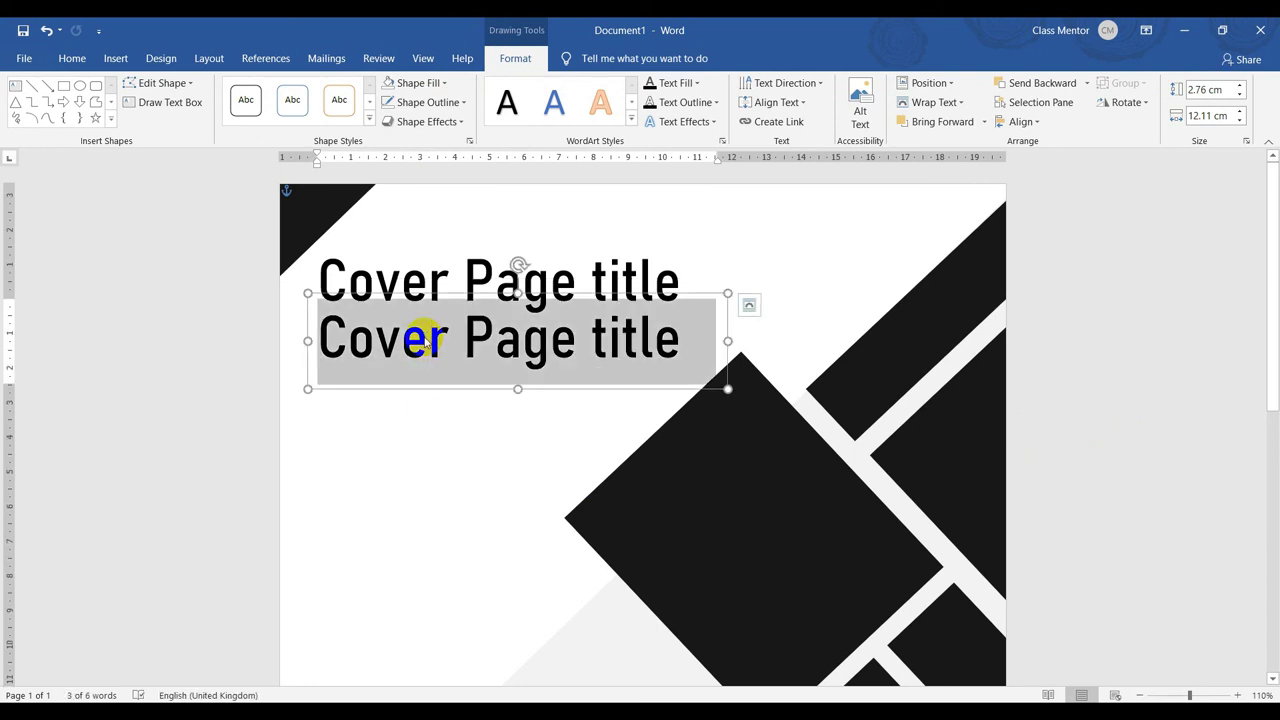
{"action": "type", "text": "20"}
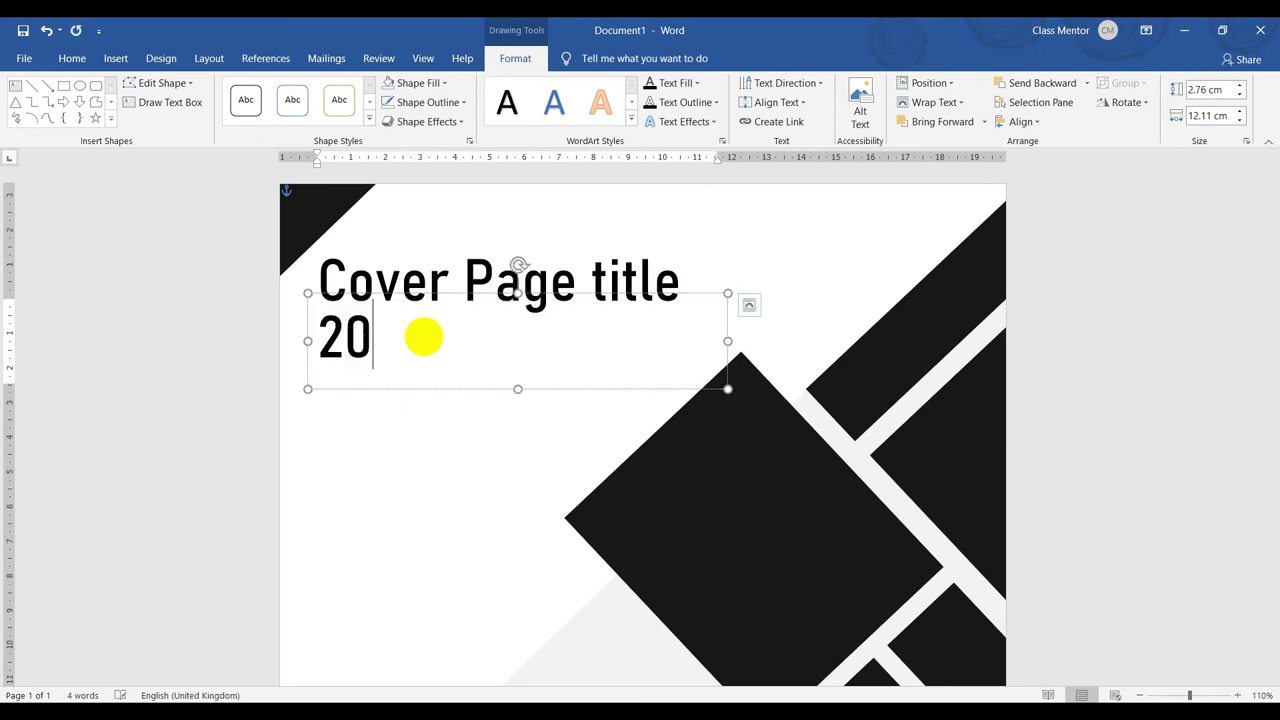
{"action": "type", "text": "21"}
{"action": "triple_click", "coordinate": [425, 338]}
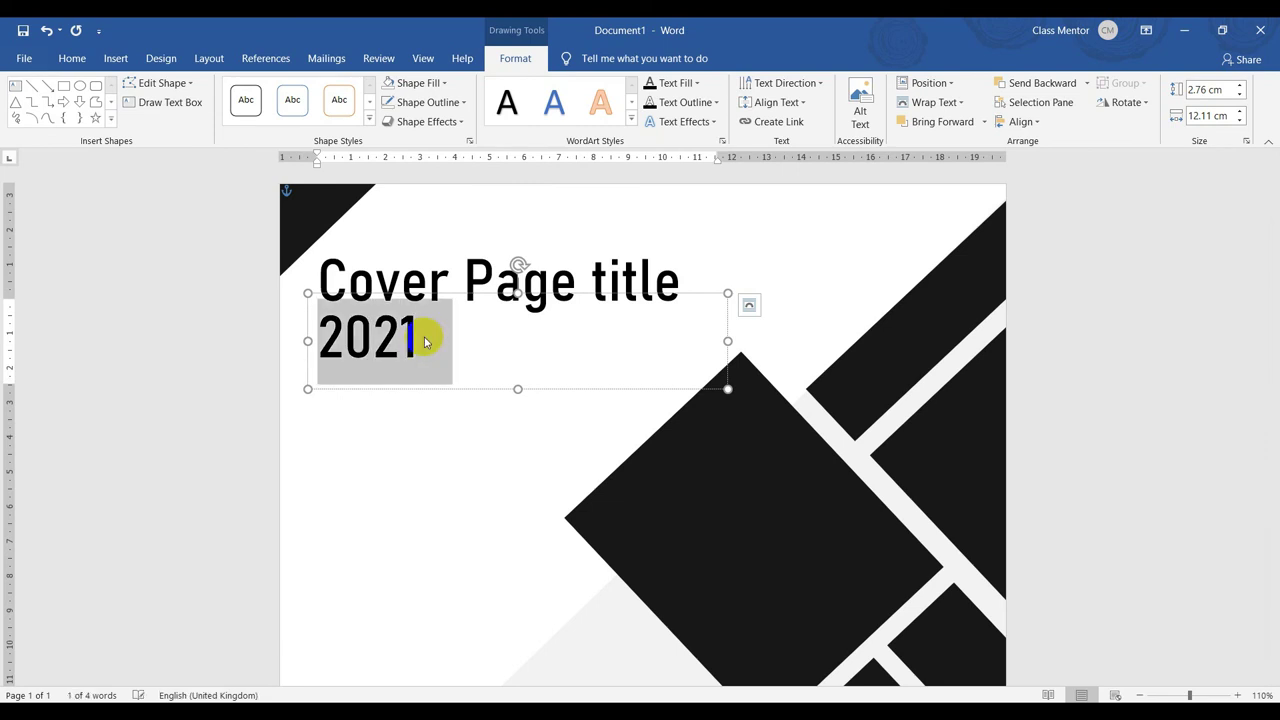
Set '2021' to 80 pt Arial Black and enlarge its box so the digits show fully.
{"action": "left_click", "coordinate": [468, 390]}
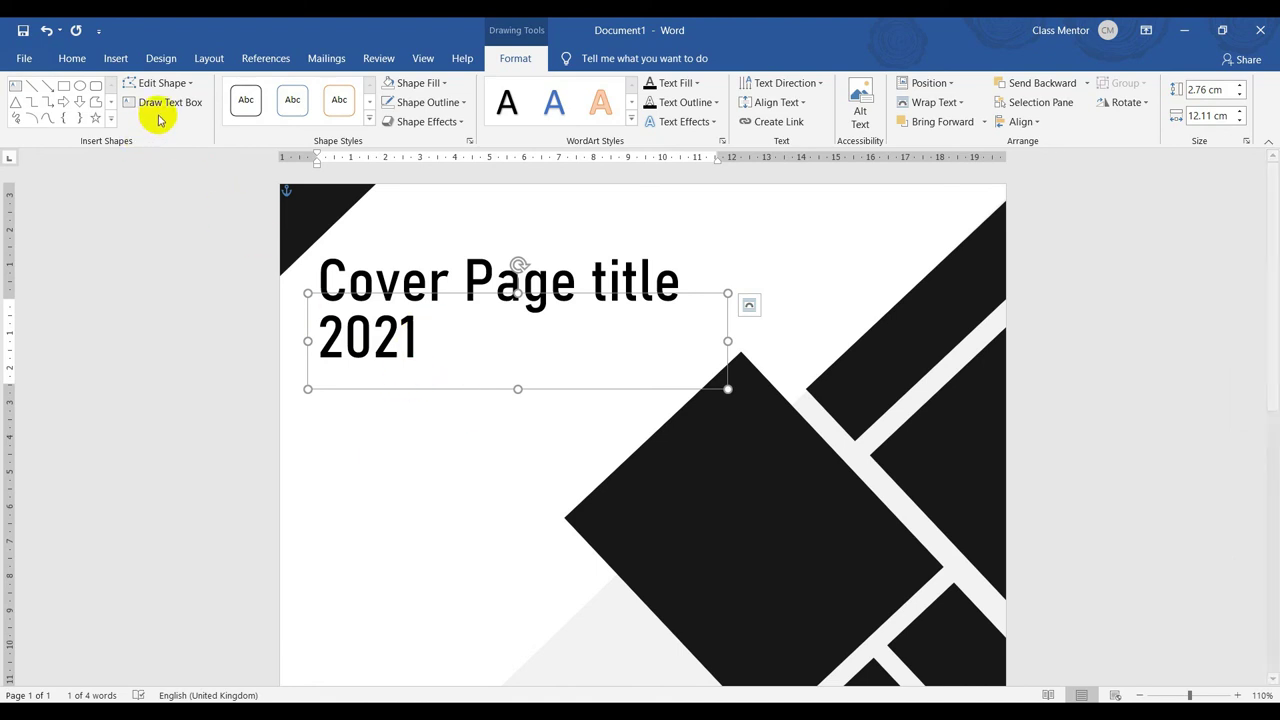
{"action": "left_click", "coordinate": [71, 55]}
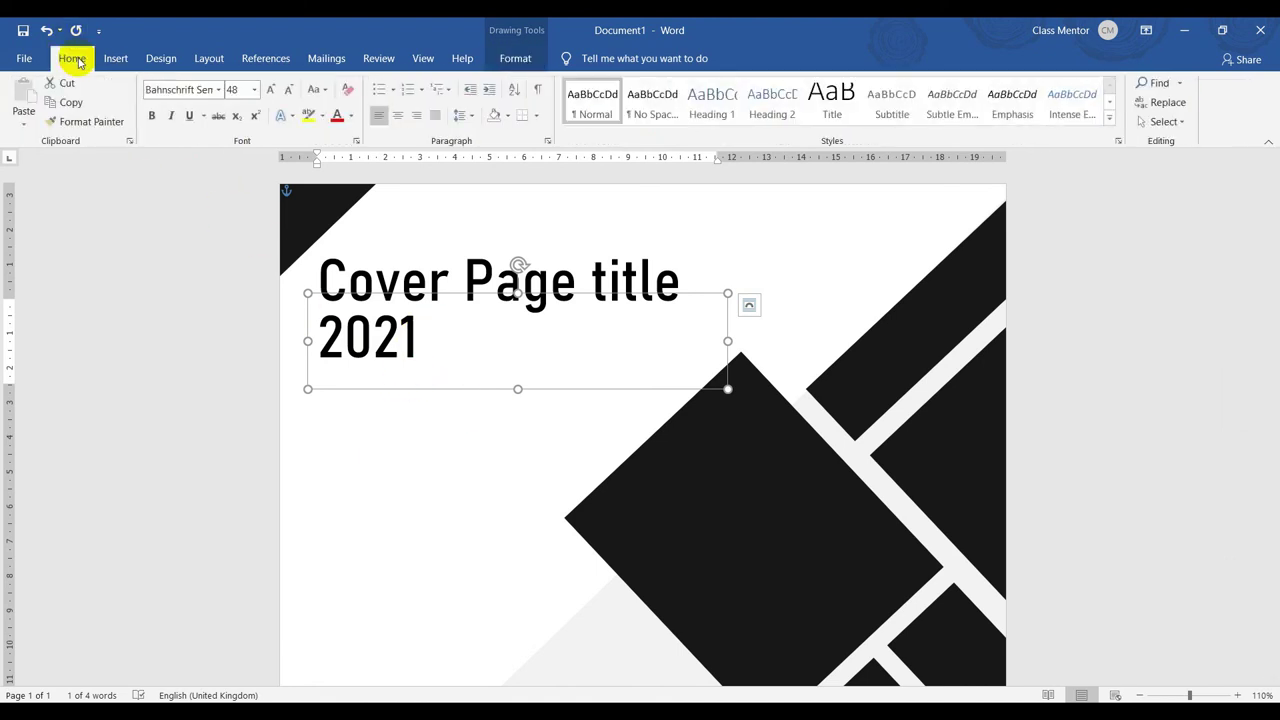
{"action": "left_click", "coordinate": [217, 89]}
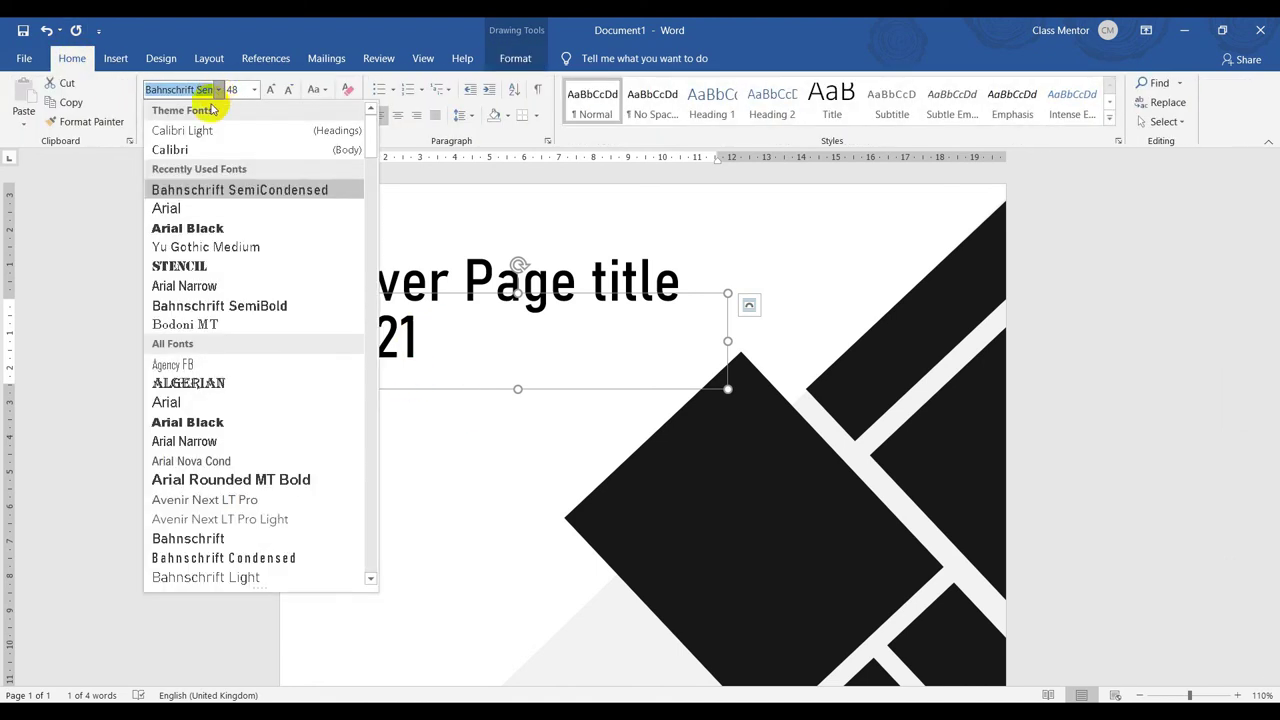
{"action": "left_click", "coordinate": [170, 228]}
{"action": "type", "text": "80"}
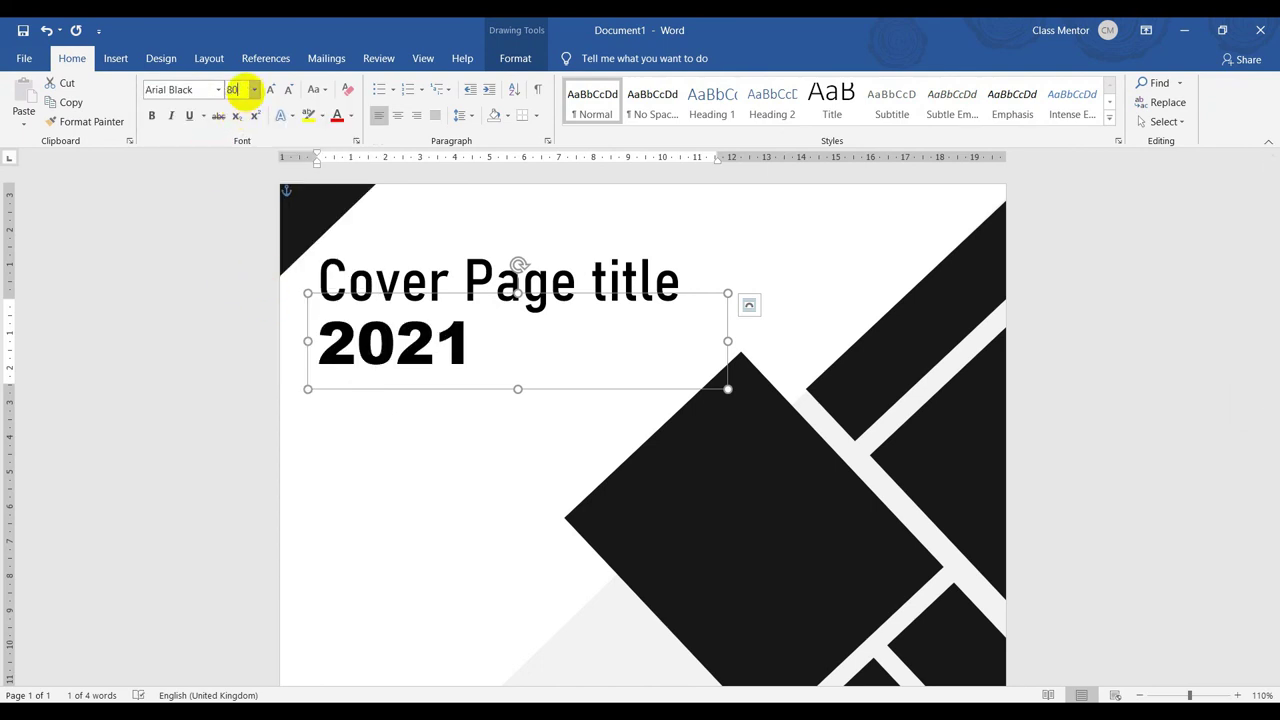
{"action": "left_click", "coordinate": [394, 443]}
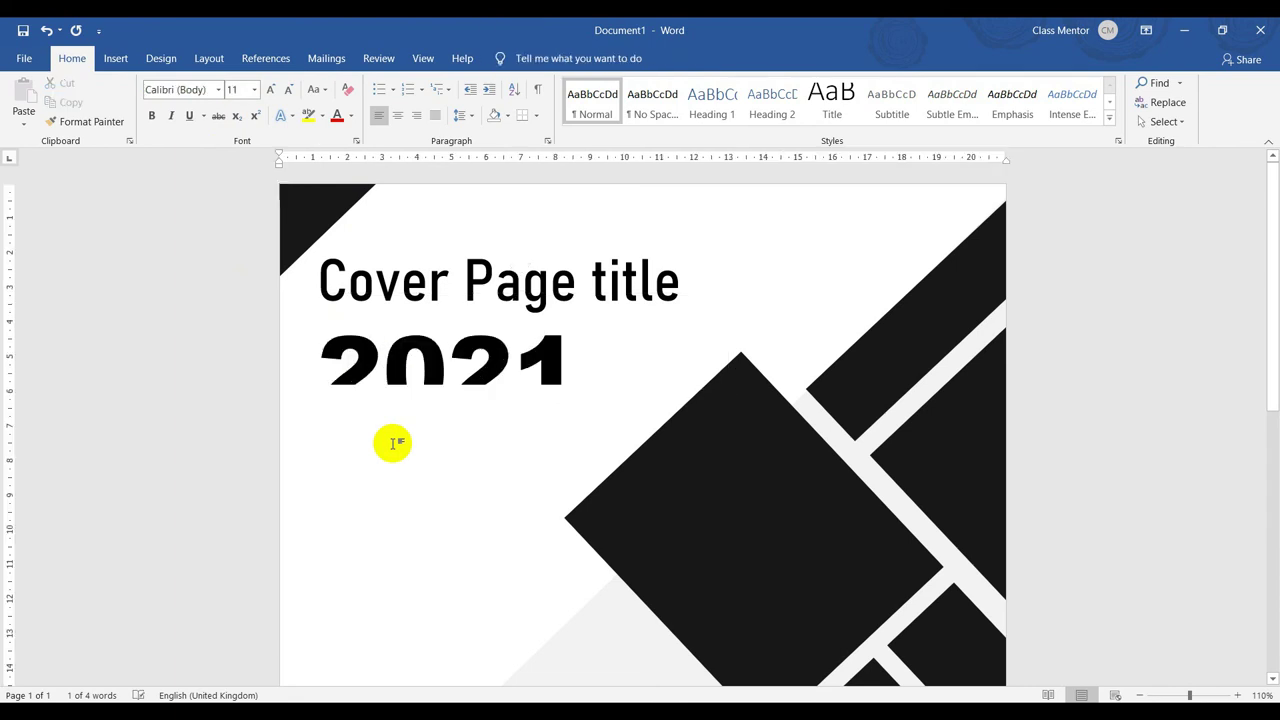
{"action": "left_click", "coordinate": [426, 393]}
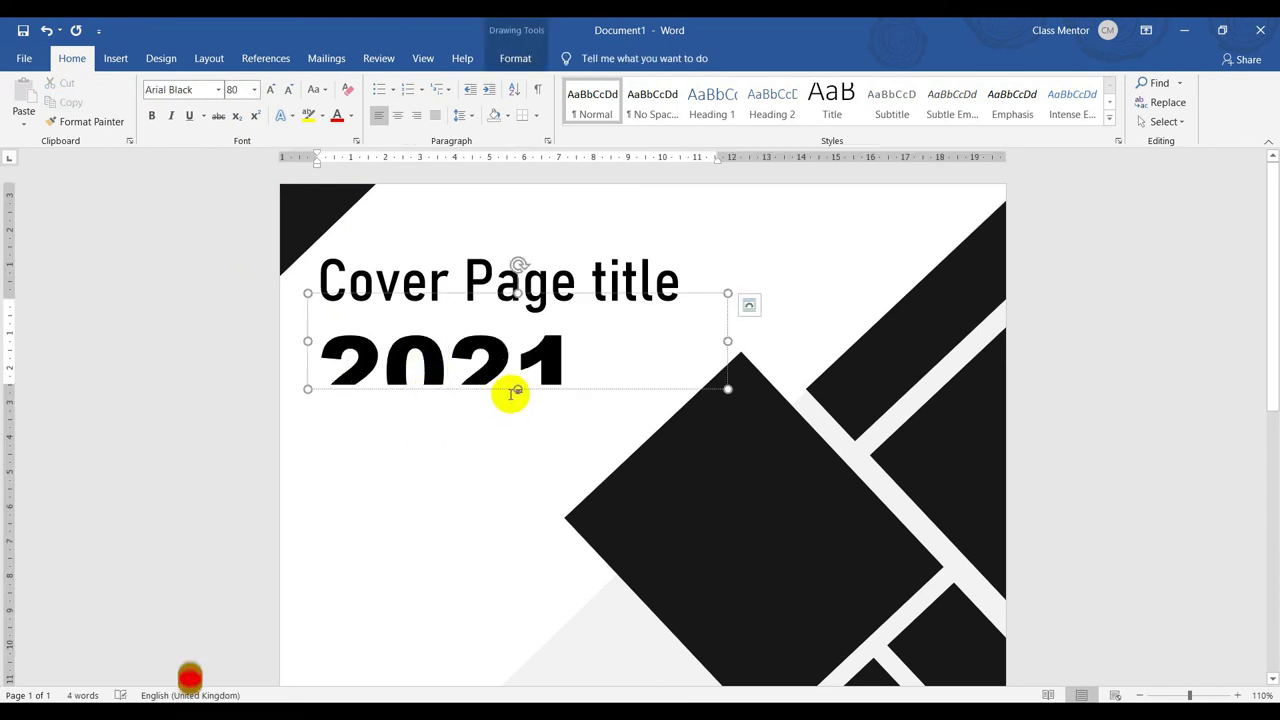
{"action": "mouse_move", "coordinate": [519, 391]}
{"action": "left_mouse_down"}
{"action": "mouse_move", "coordinate": [519, 427]}
{"action": "mouse_move", "coordinate": [489, 423]}
{"action": "left_mouse_up"}
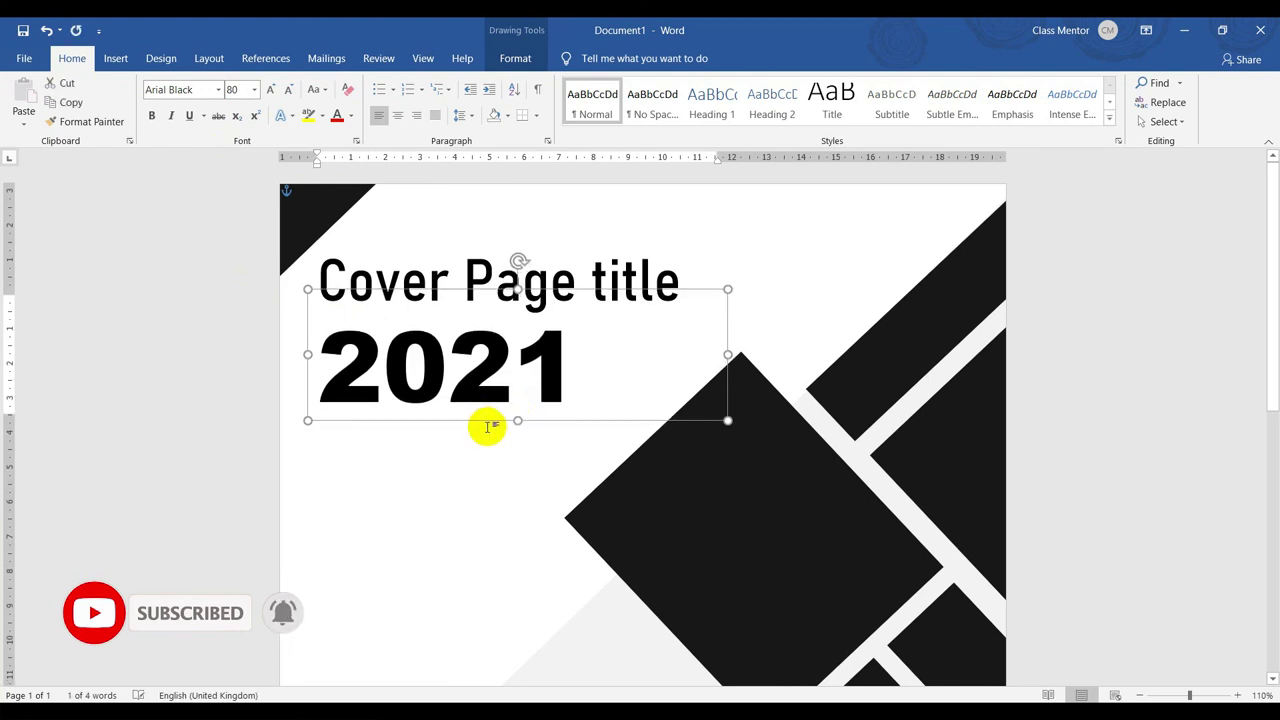
{"action": "left_click", "coordinate": [1139, 468]}
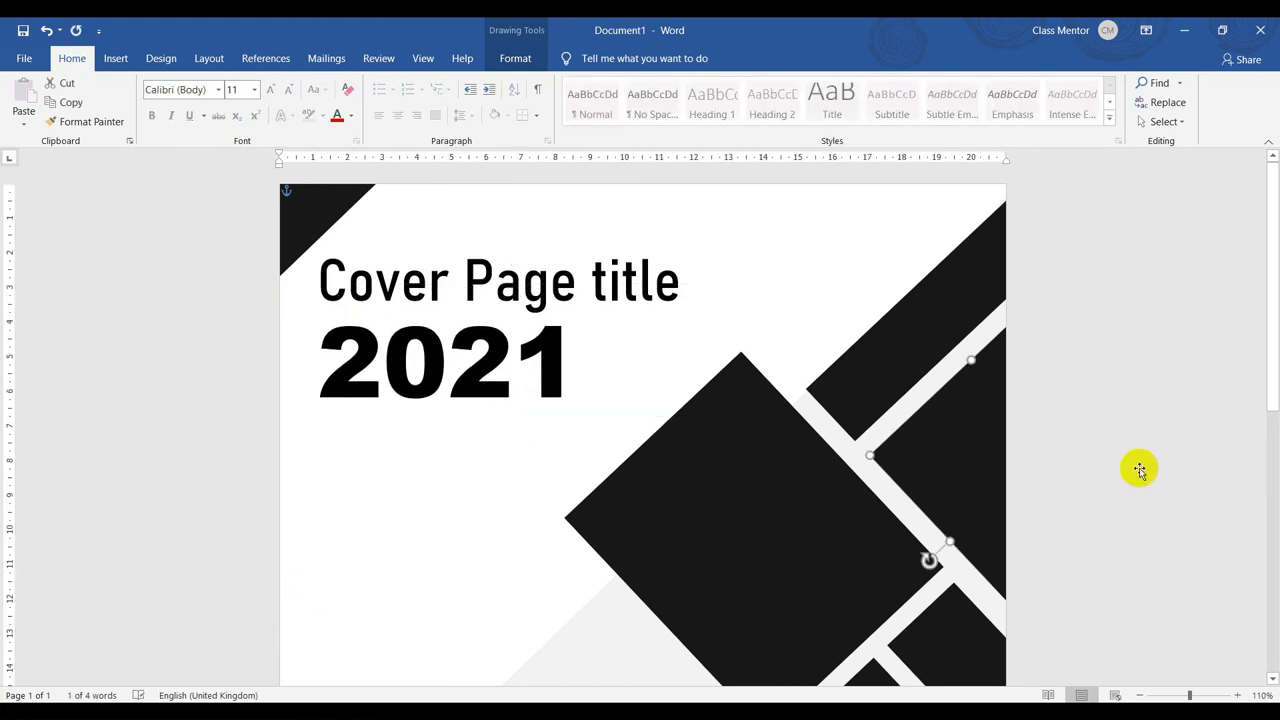
{"action": "scroll", "coordinate": [1143, 473], "scroll_direction": "down", "scroll_amount": 1, "text": "ctrl"}
{"action": "scroll", "coordinate": [1141, 473], "scroll_direction": "down", "scroll_amount": 5, "text": "ctrl"}
{"action": "scroll", "coordinate": [1106, 471], "scroll_direction": "up", "scroll_amount": 1, "text": "ctrl"}
Duplicate the 2021 box just below it and replace the text with 'Presented bY'.
{"action": "left_click", "coordinate": [560, 394]}
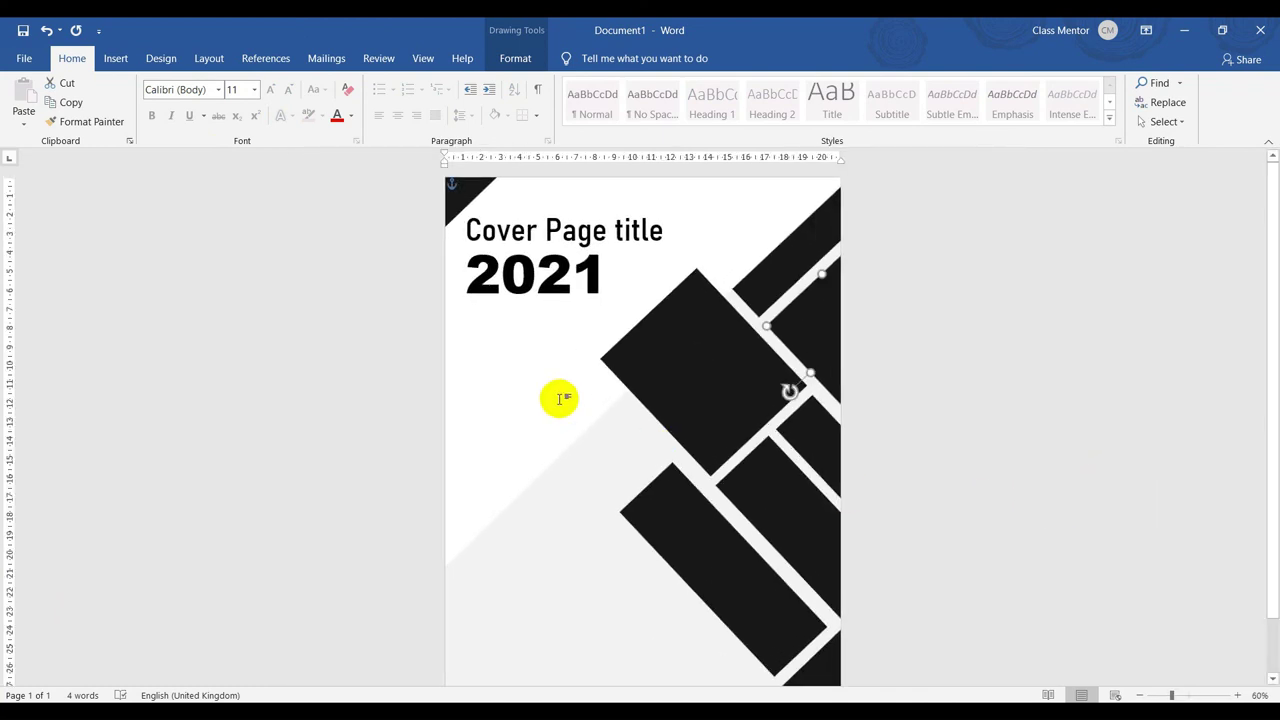
{"action": "left_click", "coordinate": [508, 305]}
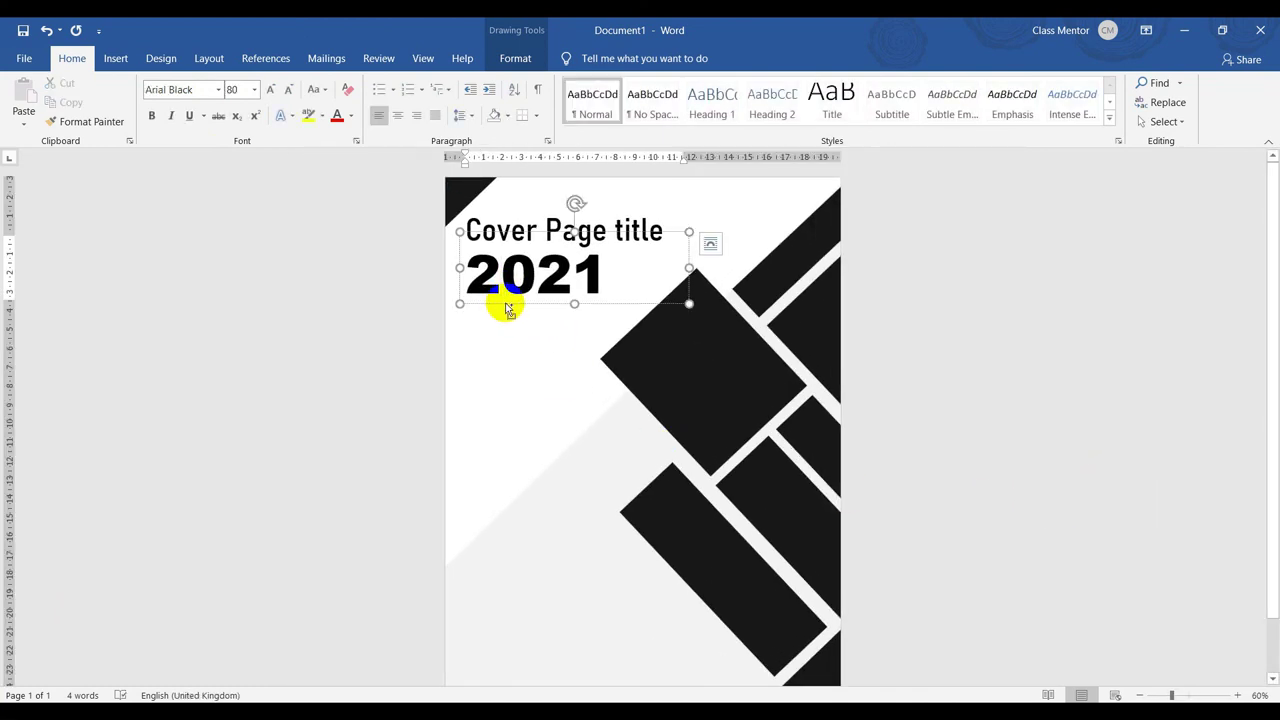
{"action": "left_click_drag", "start_coordinate": [508, 308], "coordinate": [510, 345], "text": "ctrl"}
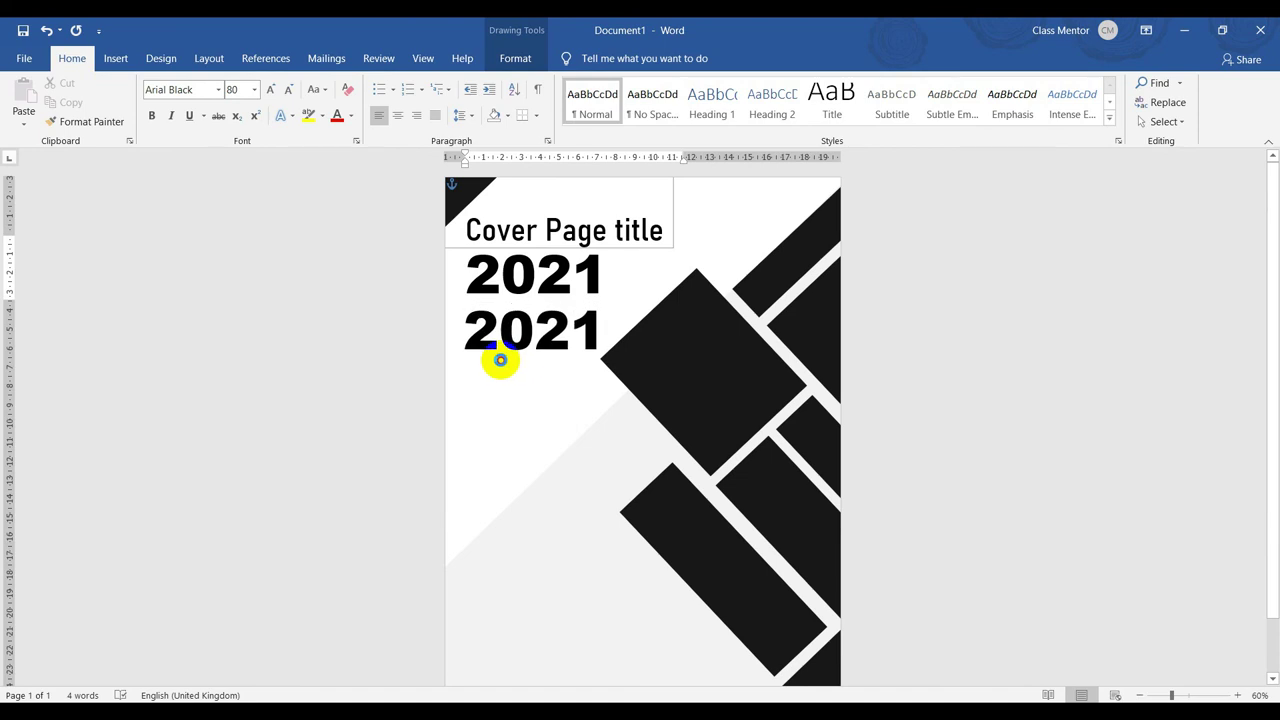
{"action": "double_click", "coordinate": [511, 341]}
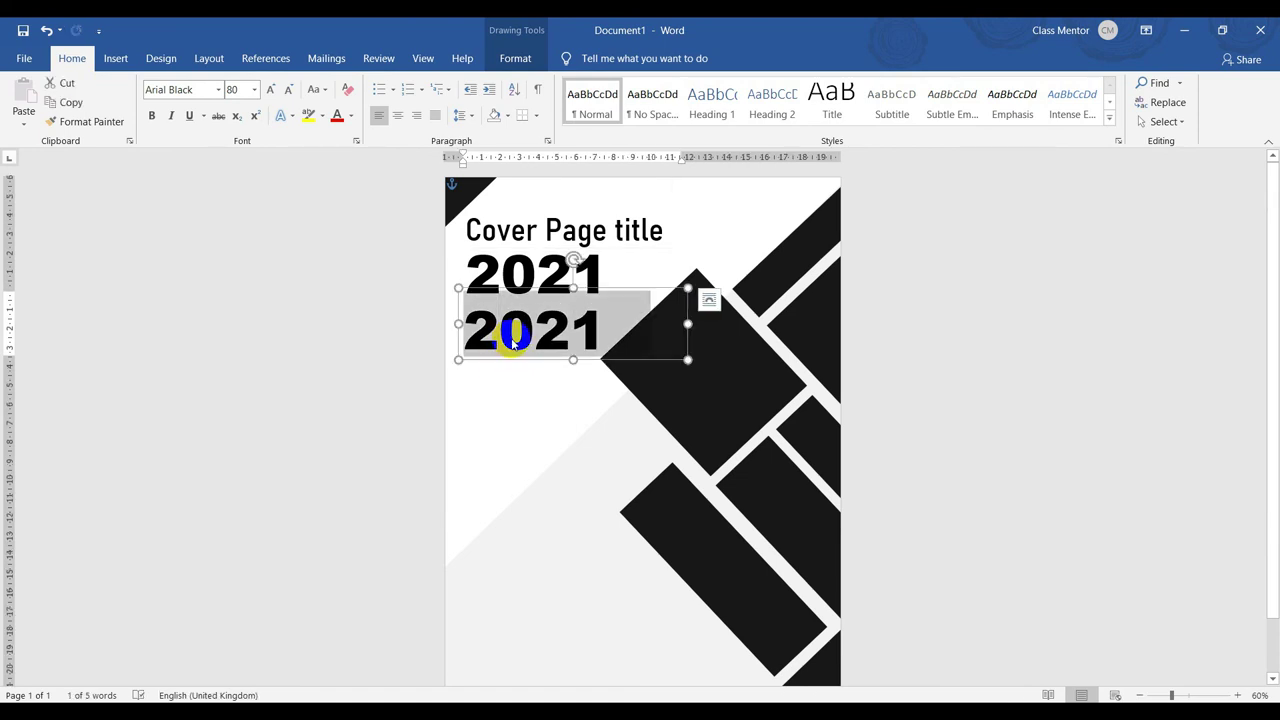
{"action": "left_click", "coordinate": [709, 299]}
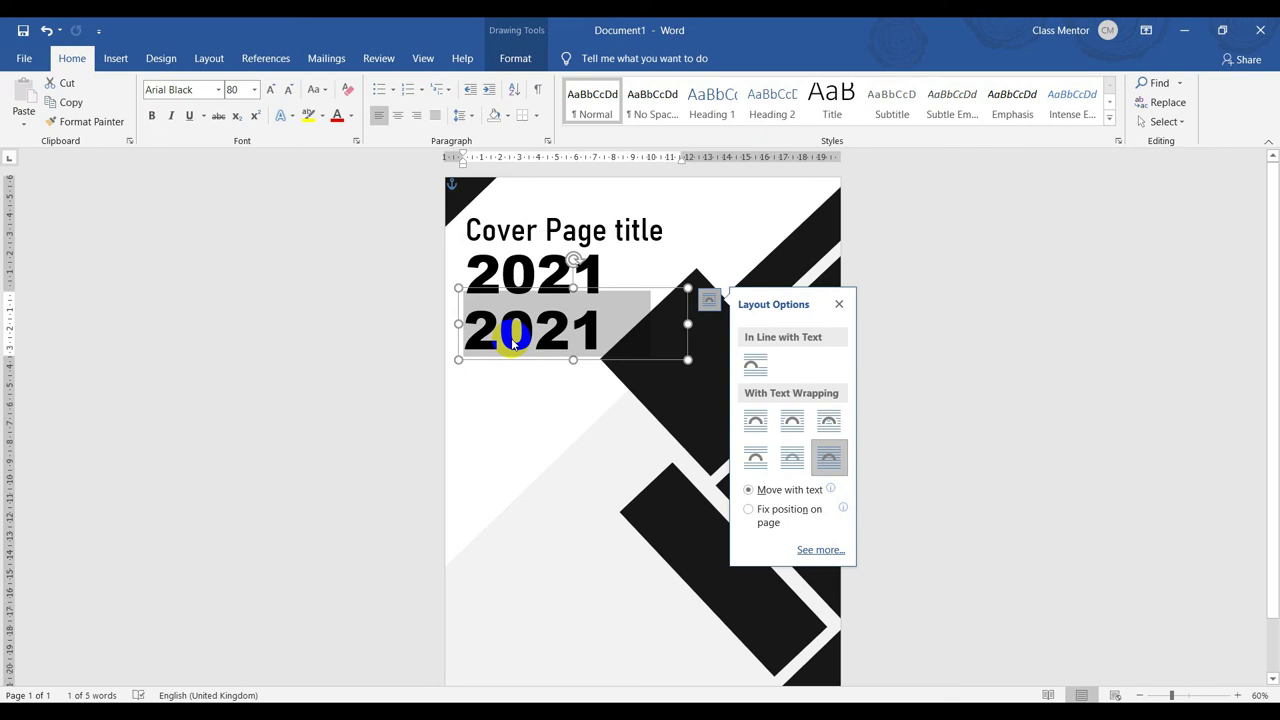
{"action": "left_click", "coordinate": [512, 340]}
{"action": "double_click", "coordinate": [514, 338]}
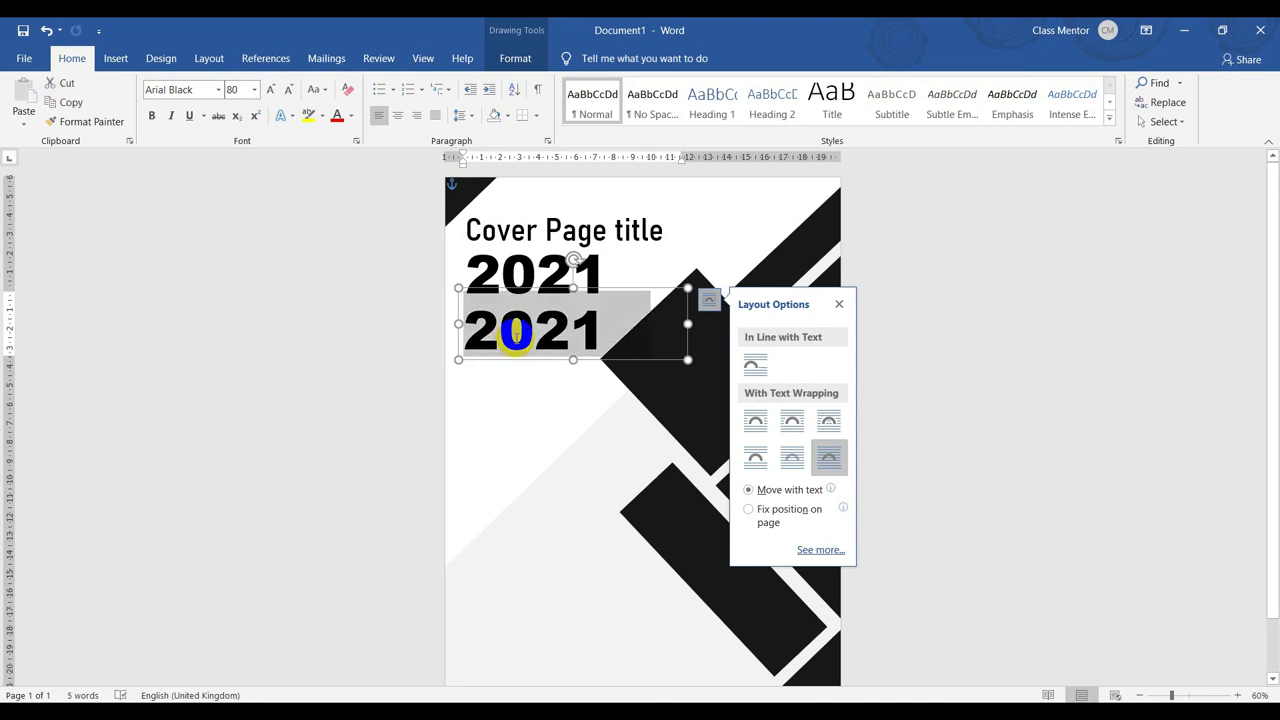
{"action": "type", "text": "Pre"}
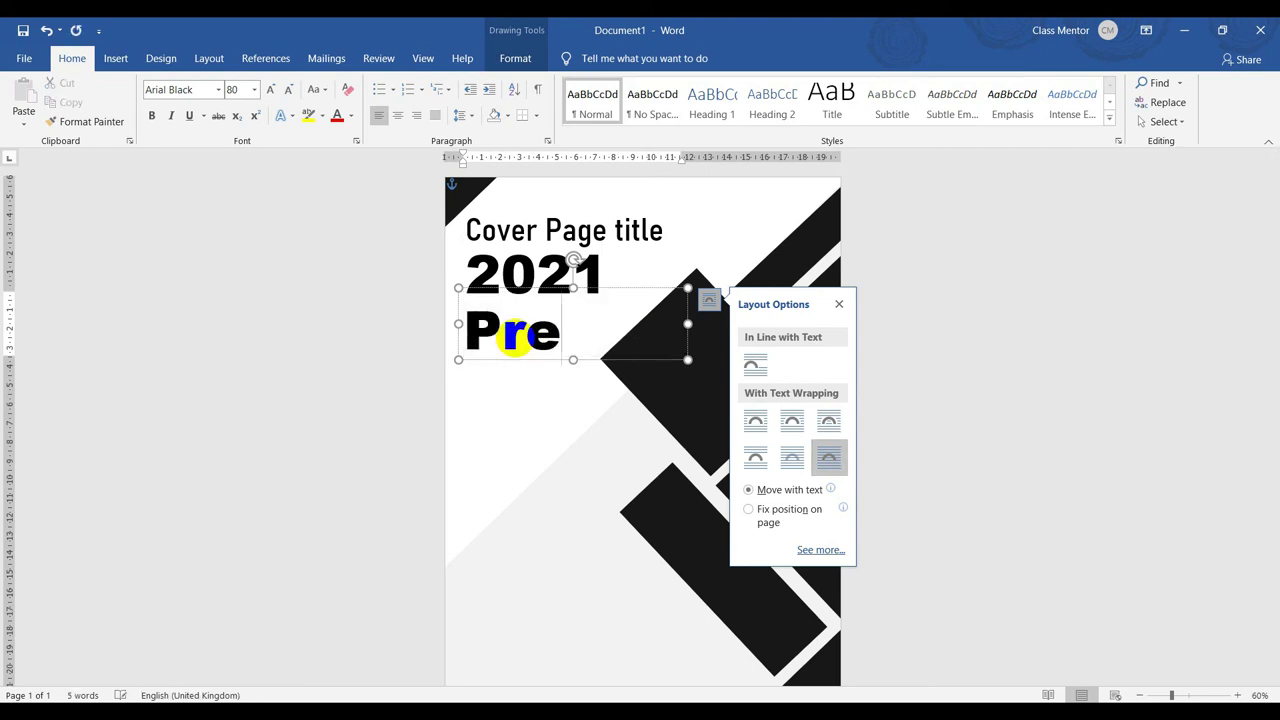
{"action": "type", "text": "sen"}
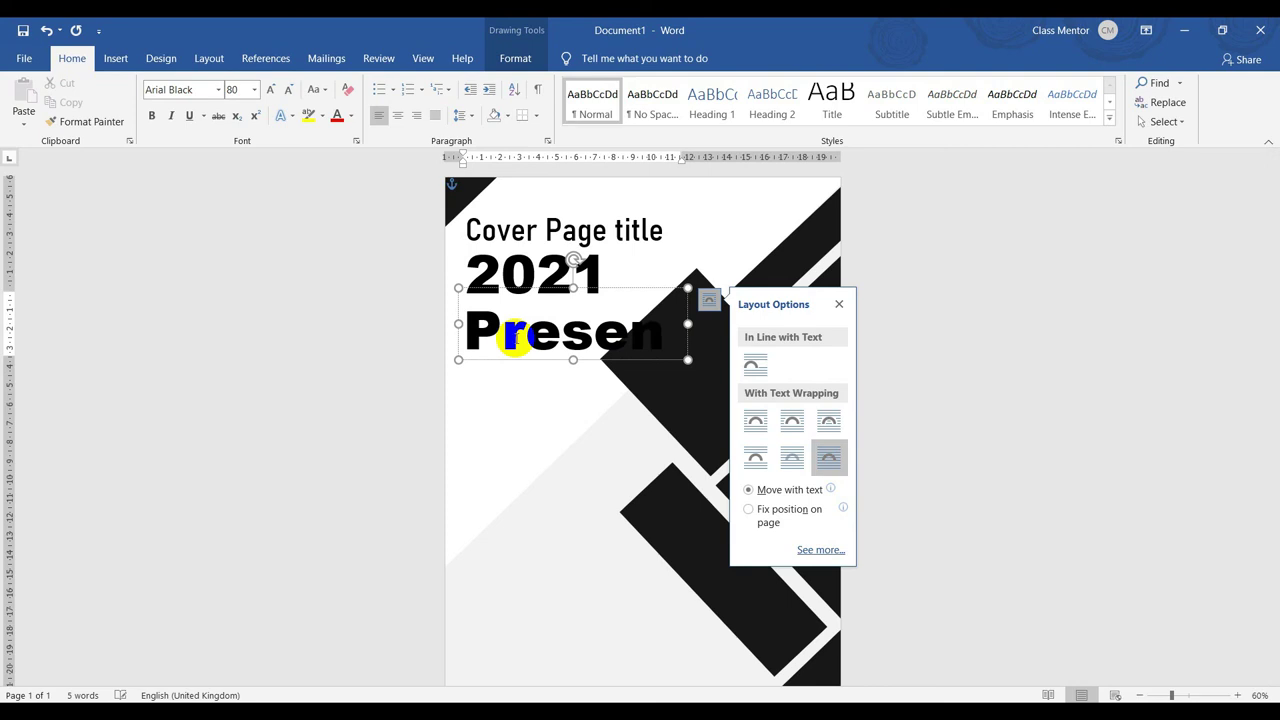
{"action": "double_click", "coordinate": [514, 338]}
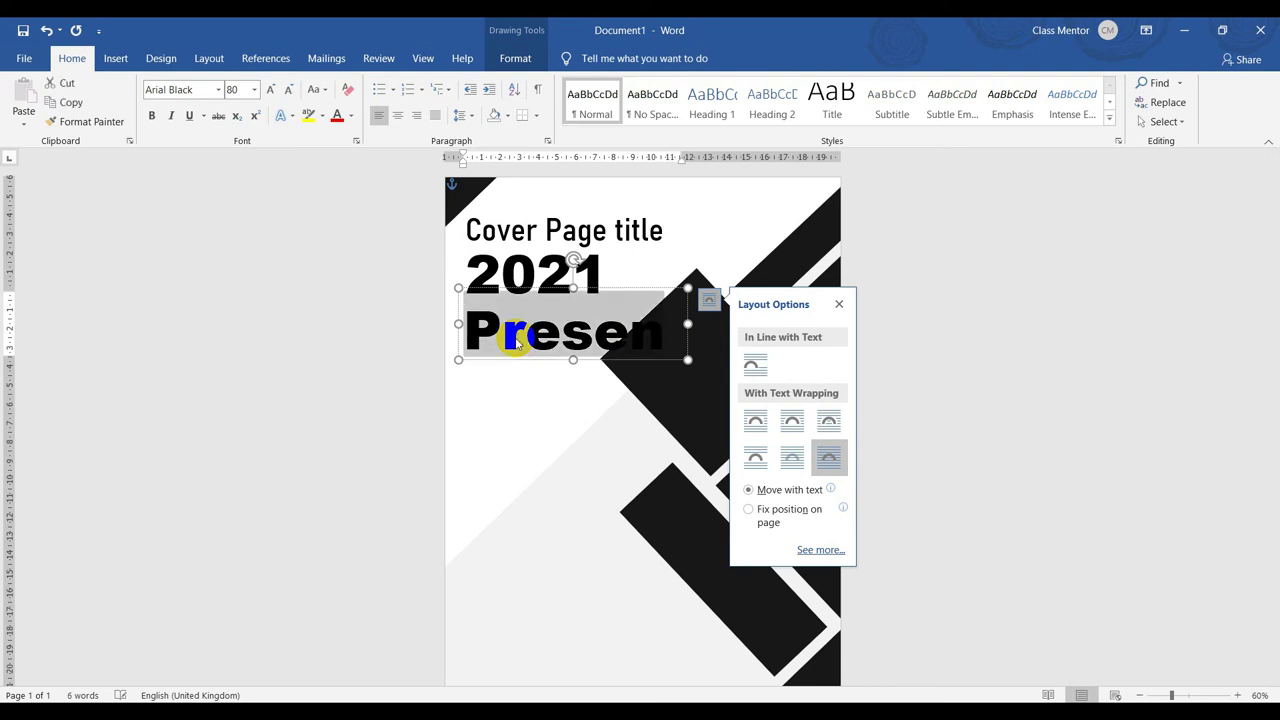
Set the new text to 12 pt Calibri and move its box slightly lower.
{"action": "left_click", "coordinate": [235, 89]}
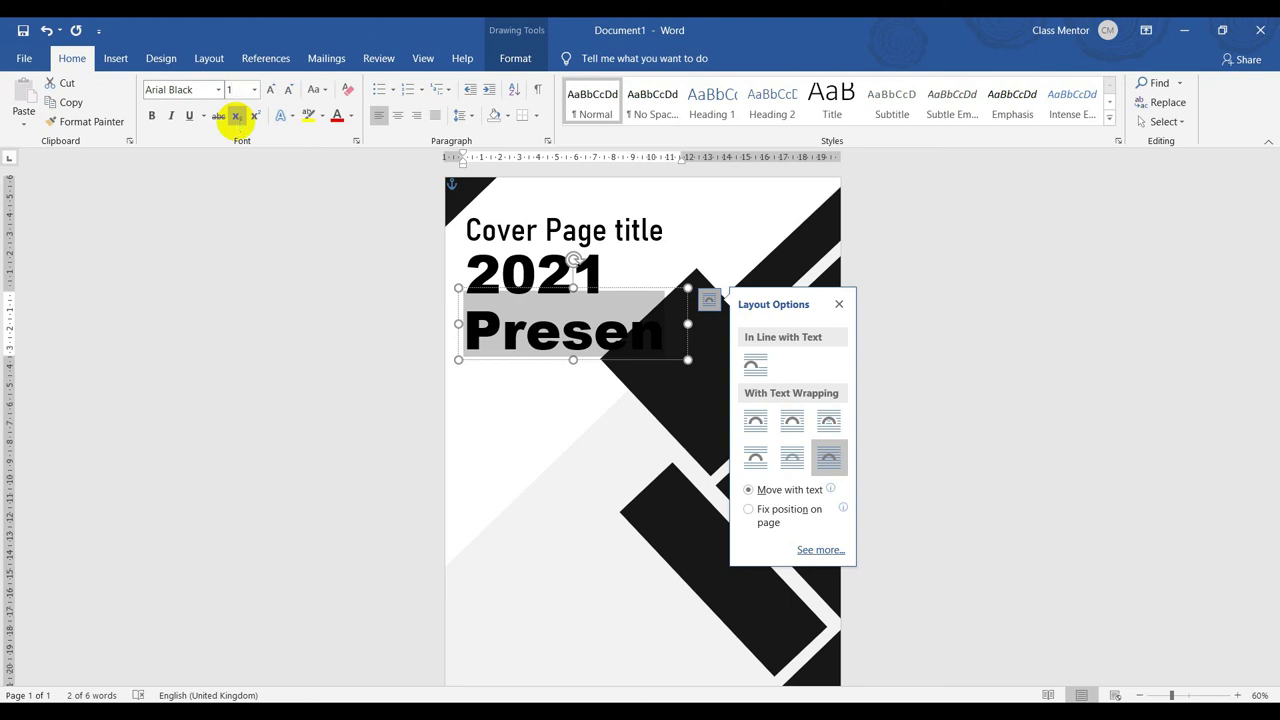
{"action": "type", "text": "1"}
{"action": "key", "text": "Return"}
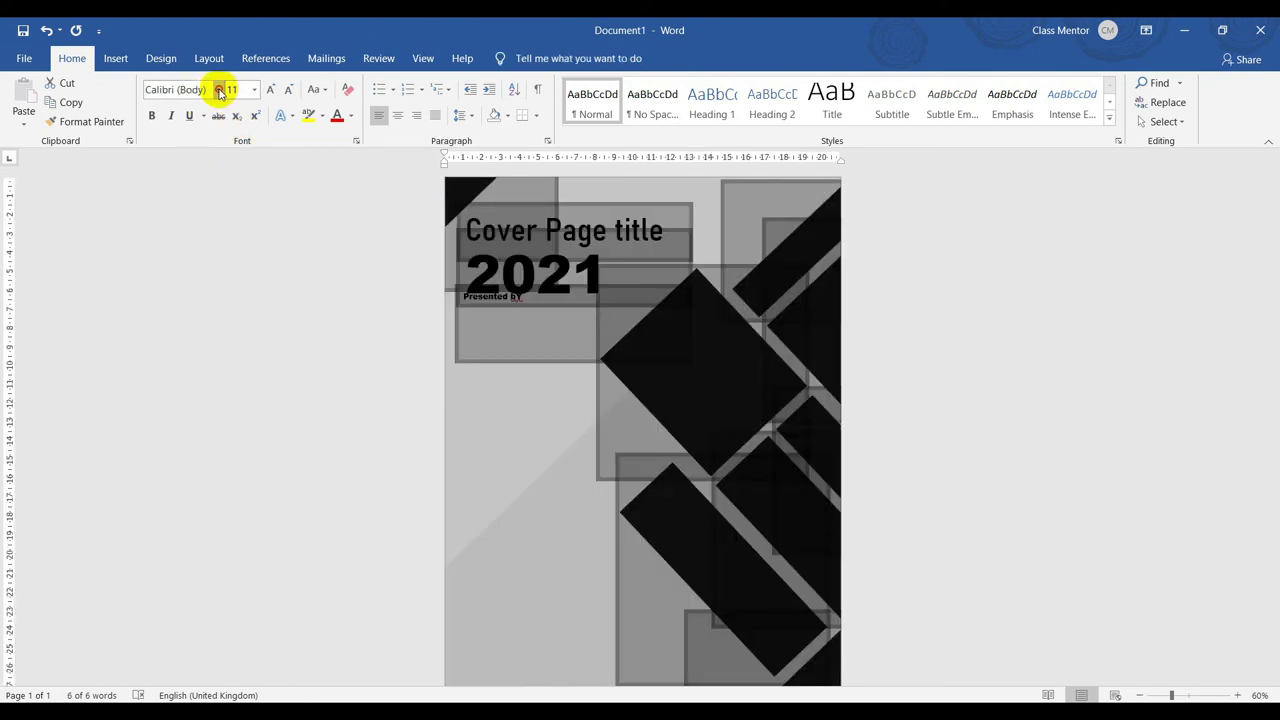
{"action": "left_click", "coordinate": [218, 90]}
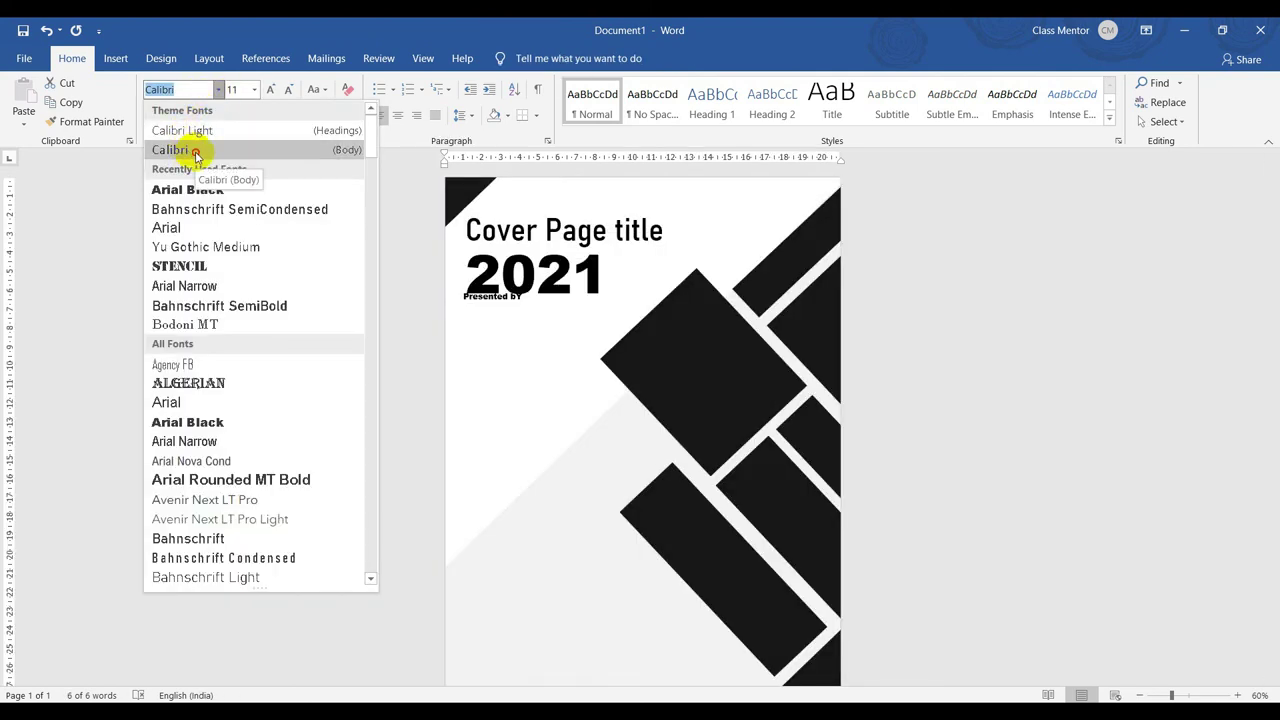
{"action": "left_click", "coordinate": [196, 155]}
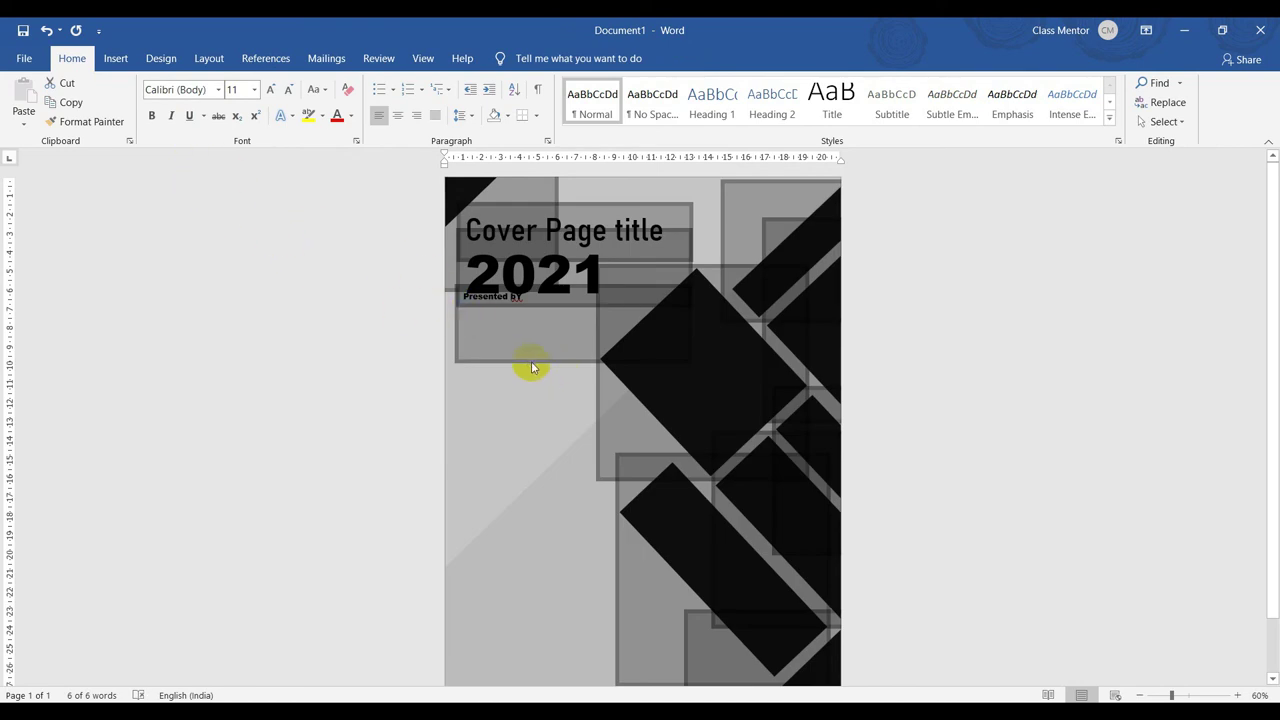
{"action": "left_click", "coordinate": [514, 329]}
{"action": "left_click_drag", "start_coordinate": [523, 357], "coordinate": [521, 391]}
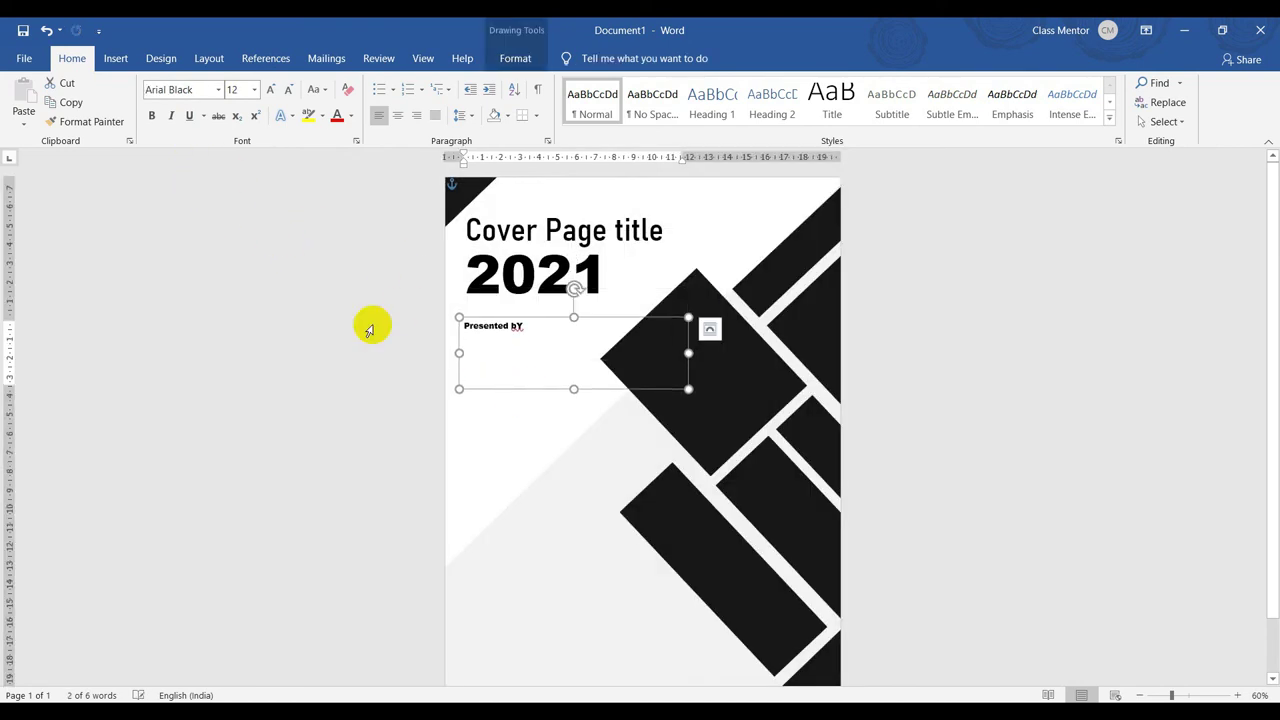
Select all the 'Presented bY' text and apply Calibri to the whole box.
{"action": "left_click", "coordinate": [483, 325]}
{"action": "key", "text": "ctrl+a"}
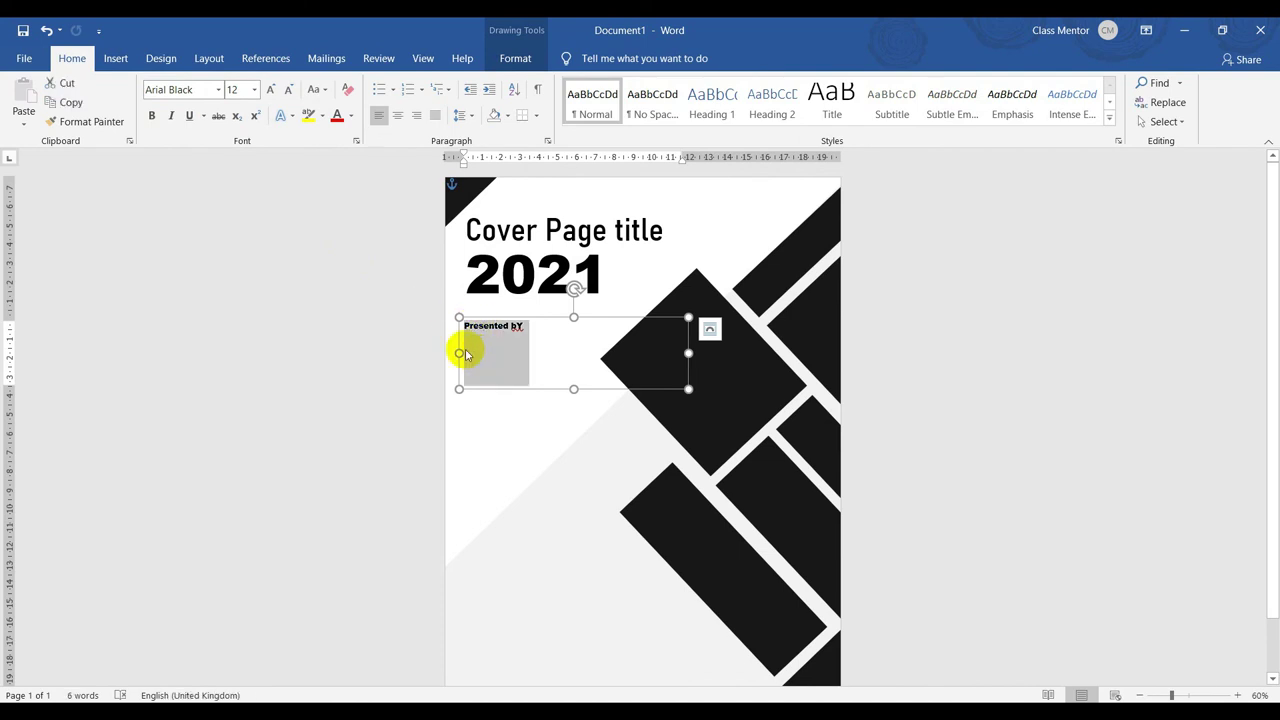
{"action": "left_click", "coordinate": [213, 89]}
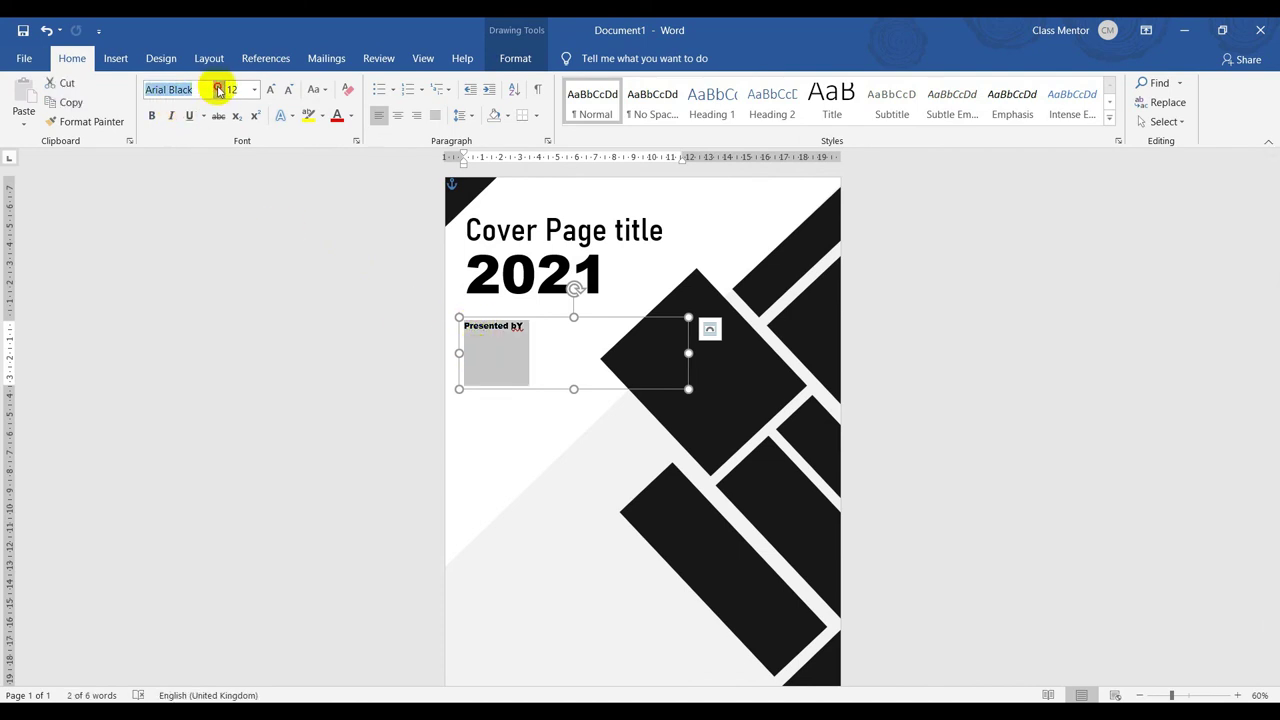
{"action": "left_click", "coordinate": [218, 89]}
{"action": "left_click", "coordinate": [204, 157]}
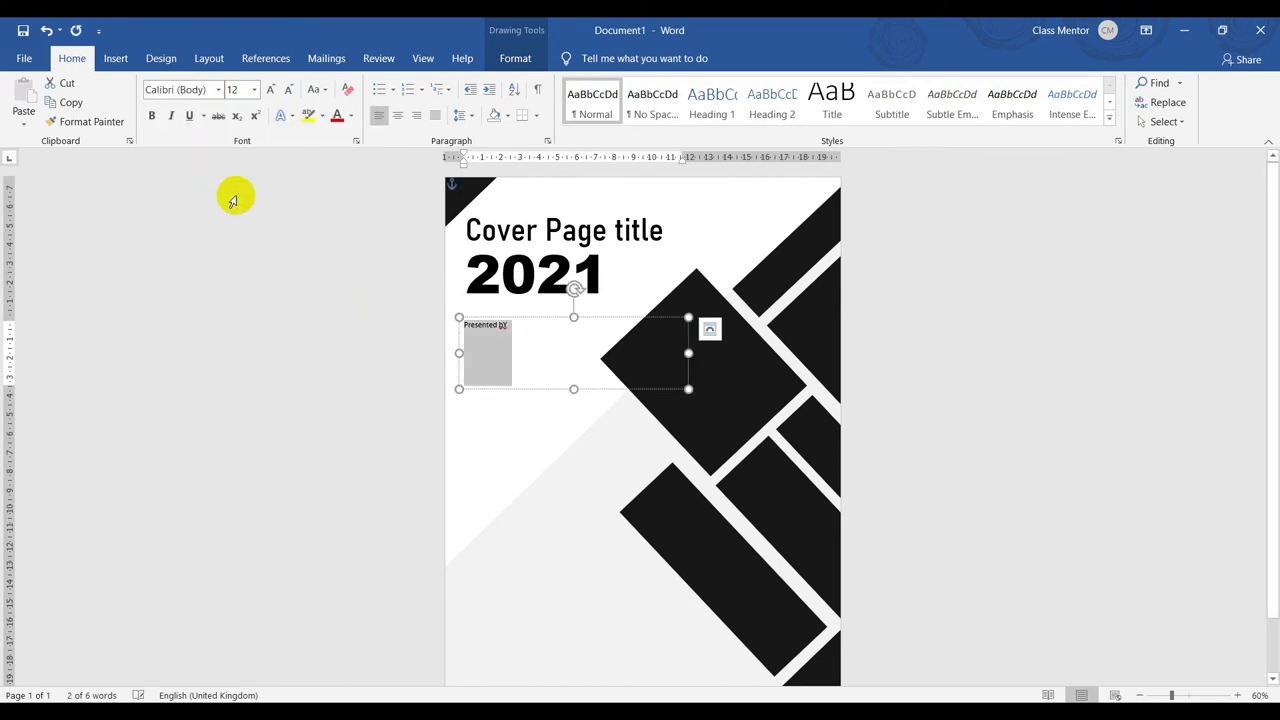
{"action": "left_click", "coordinate": [515, 330]}
Correct the line to 'Presented By : BBC Tutorials' and shrink its box to fit below 2021.
{"action": "scroll", "coordinate": [517, 331], "scroll_direction": "up", "scroll_amount": 5}
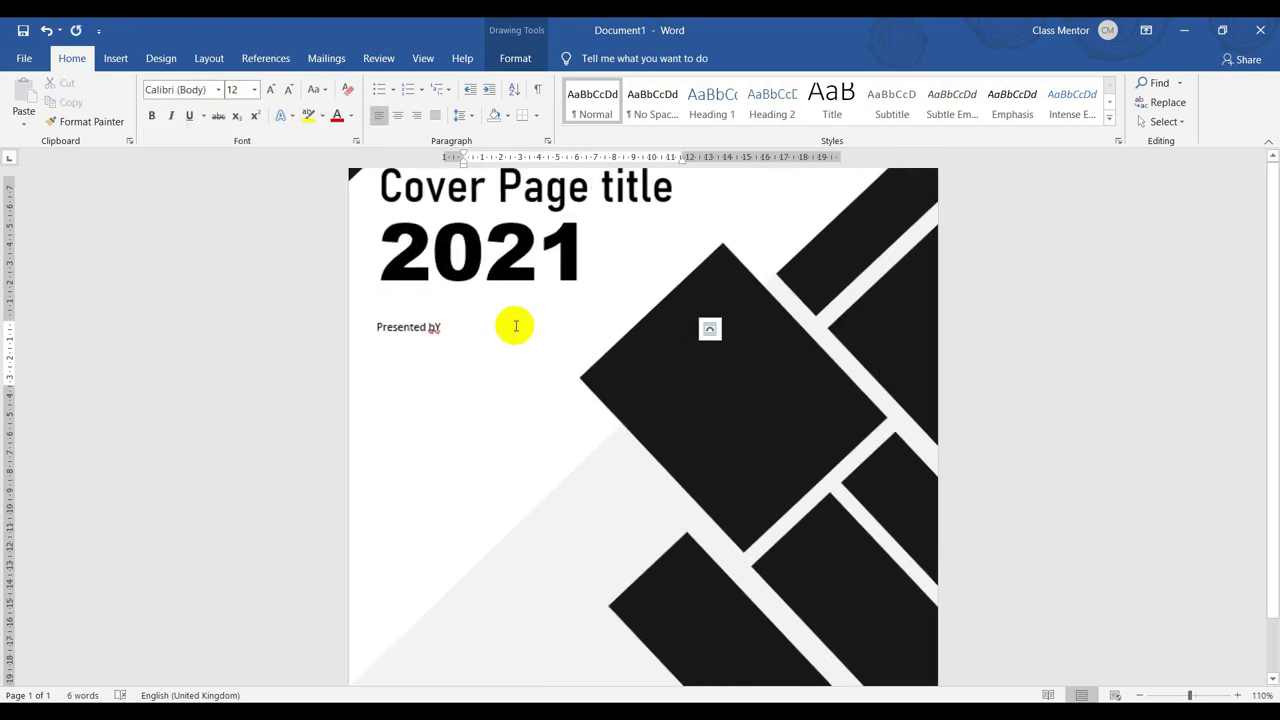
{"action": "key", "text": "BackSpace"}
{"action": "type", "text": "By : BBC Tutorials"}
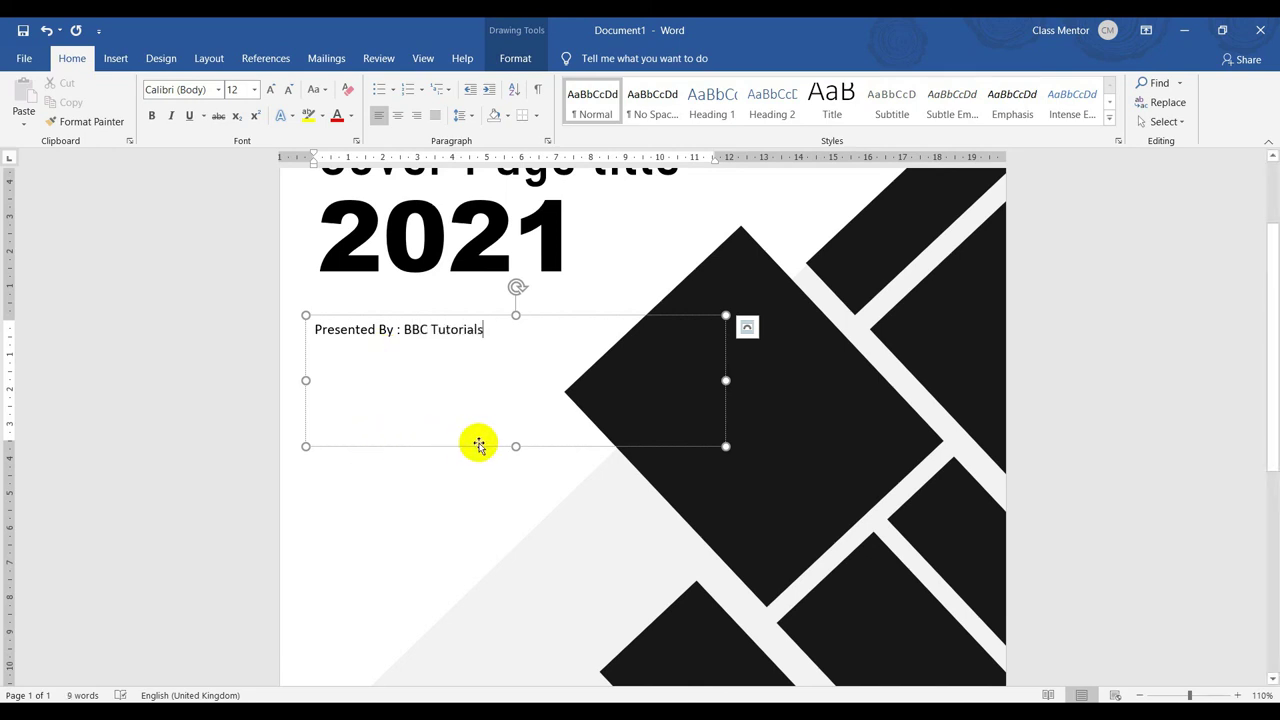
{"action": "left_click_drag", "start_coordinate": [512, 419], "coordinate": [512, 356]}
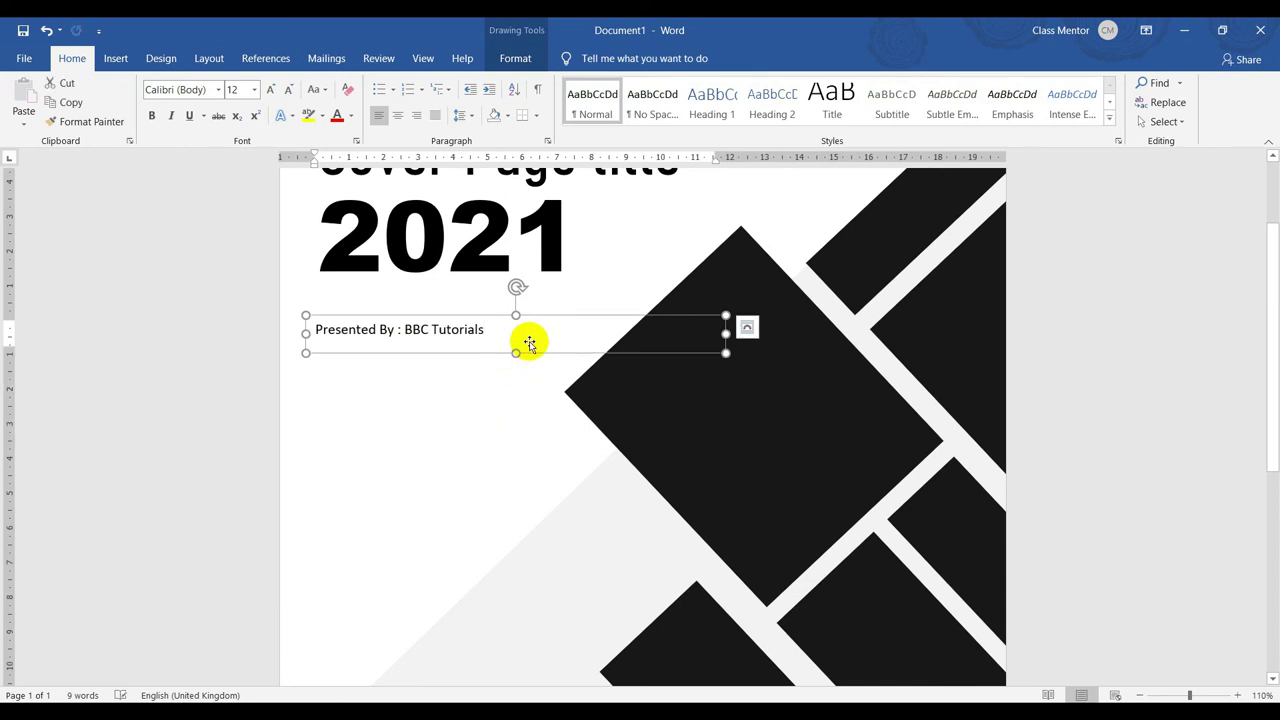
{"action": "left_click", "coordinate": [718, 331]}
{"action": "left_click_drag", "start_coordinate": [726, 333], "coordinate": [520, 333]}
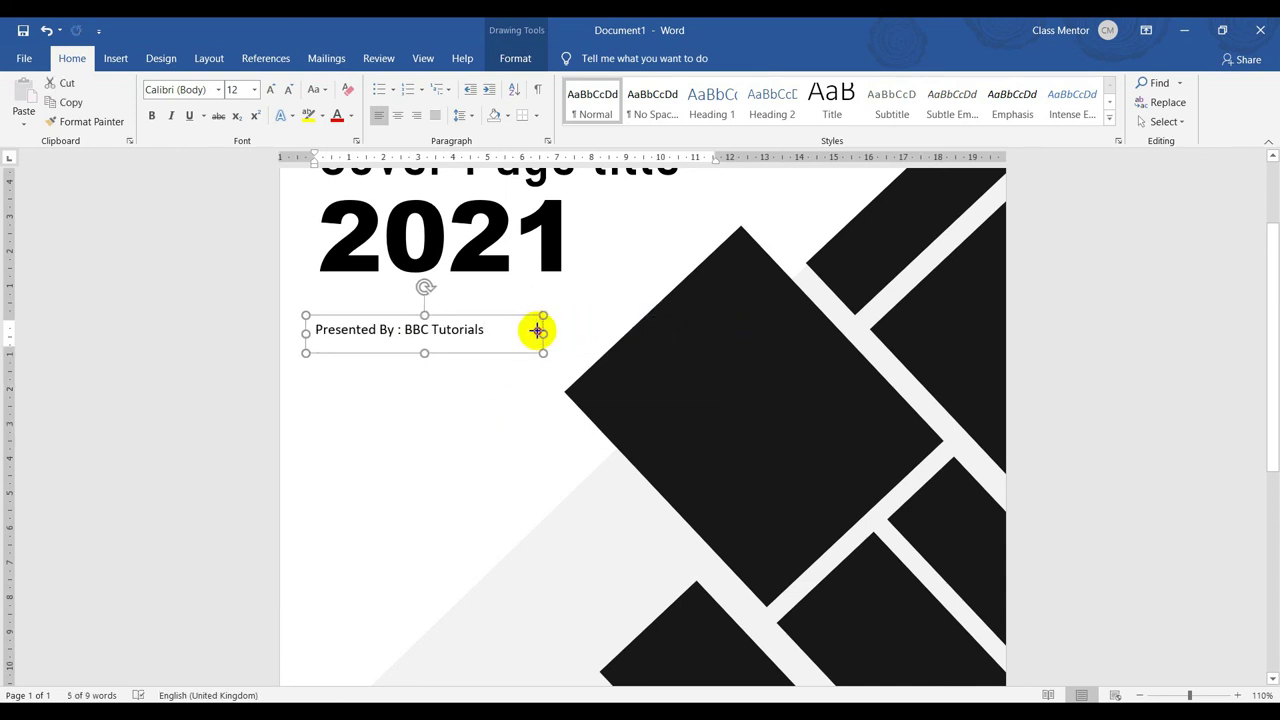
{"action": "scroll", "coordinate": [510, 360], "scroll_direction": "down", "scroll_amount": 4}
{"action": "scroll", "coordinate": [491, 354], "scroll_direction": "down", "scroll_amount": 4}
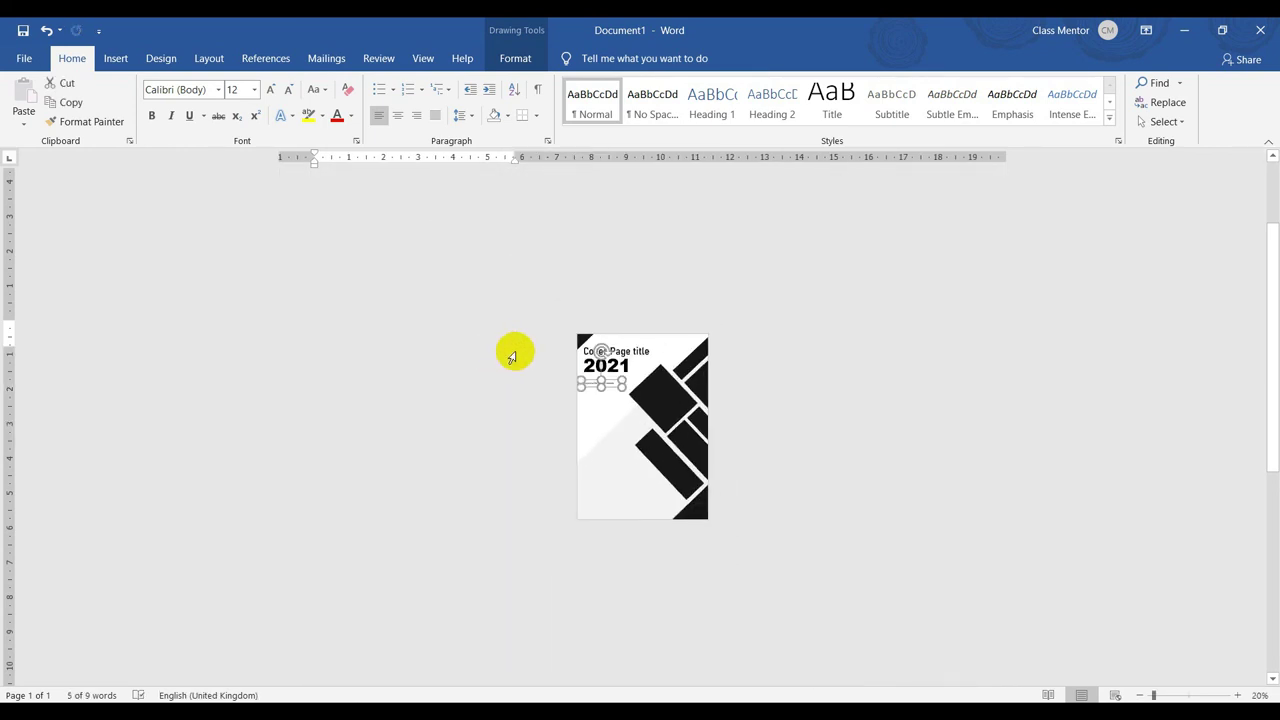
{"action": "scroll", "coordinate": [514, 351], "scroll_direction": "up", "scroll_amount": 3}
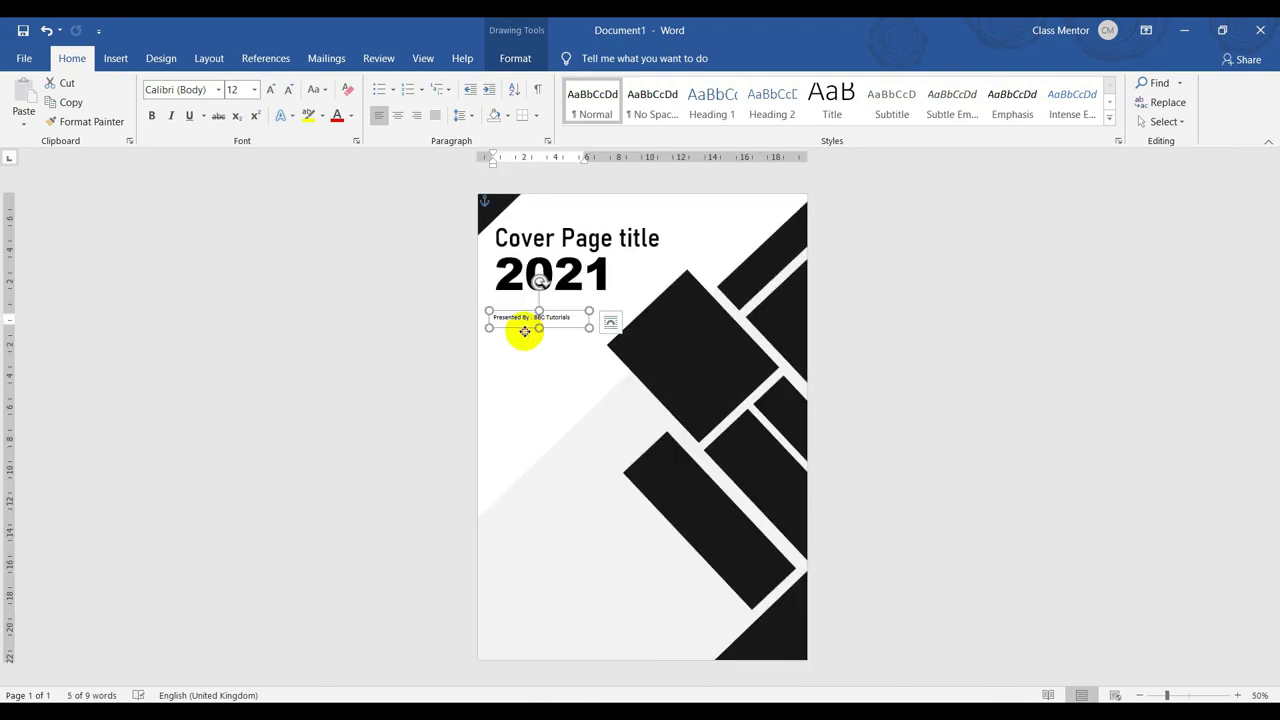
{"action": "left_click_drag", "start_coordinate": [524, 331], "coordinate": [530, 341]}
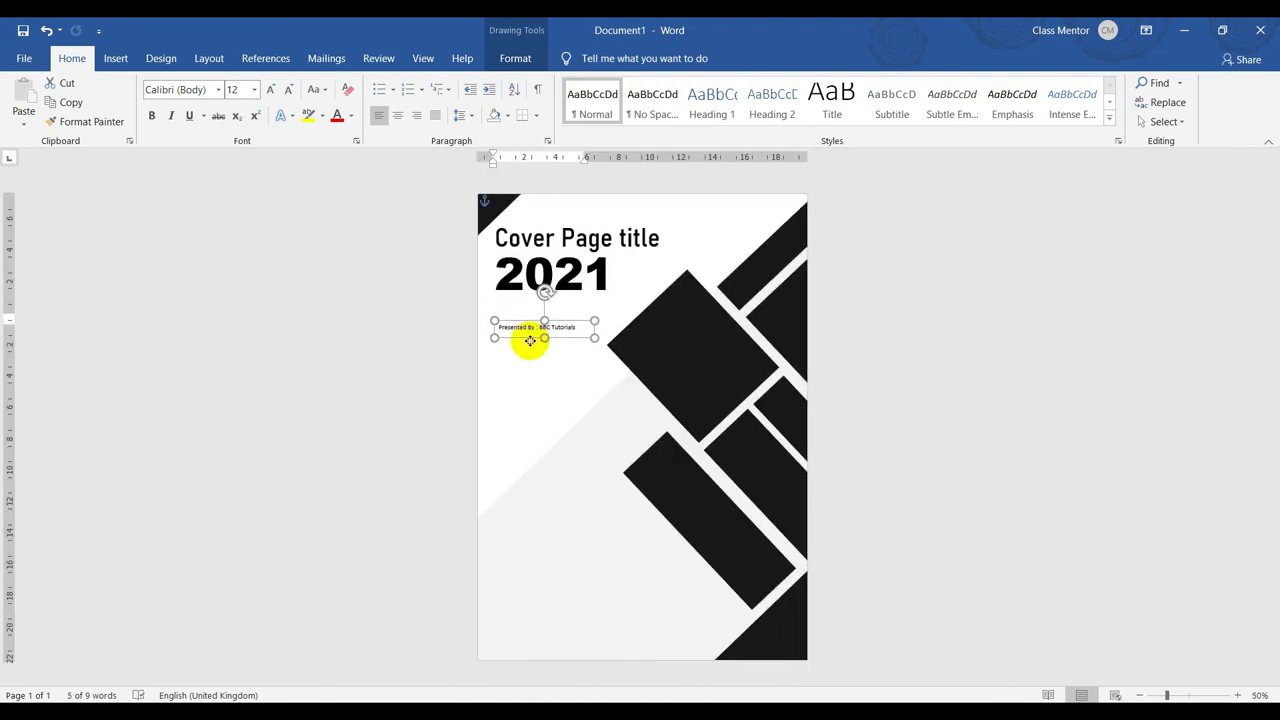
{"action": "left_click", "coordinate": [600, 386]}
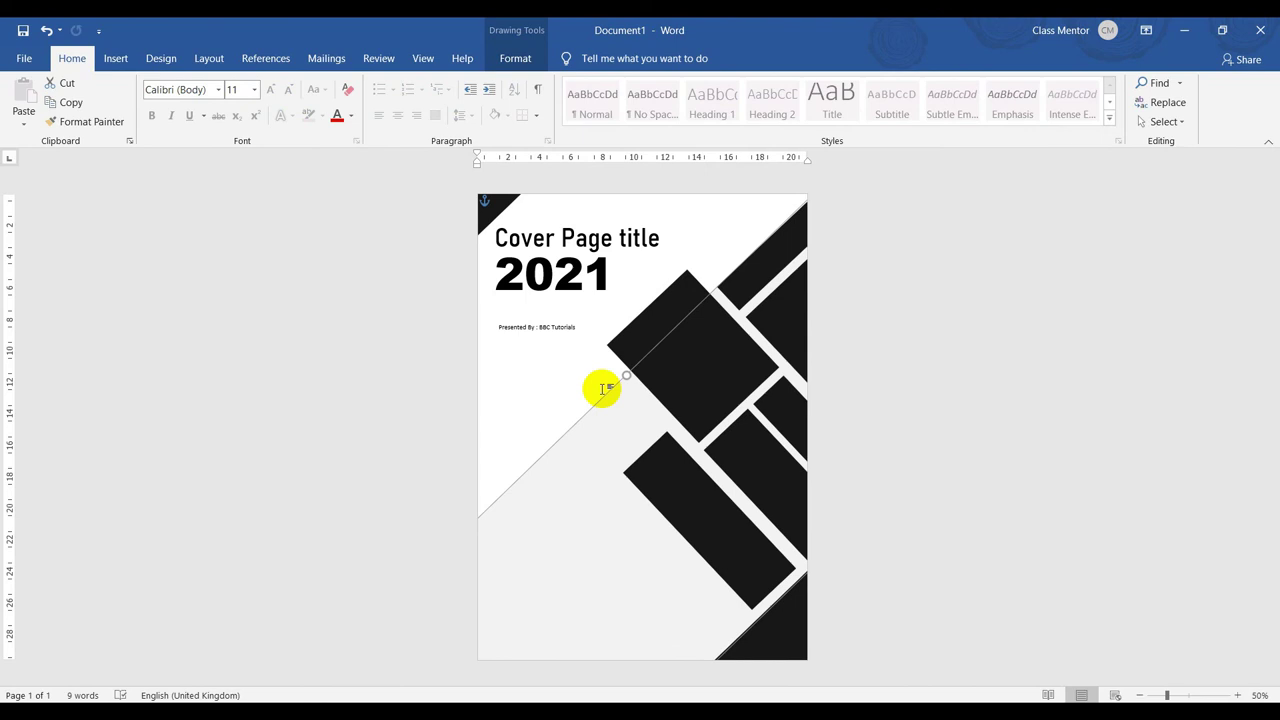
{"action": "left_click", "coordinate": [528, 331]}
Copy the Presented By box to the lower left and replace its text with 'HEADING'.
{"action": "left_click", "coordinate": [533, 363]}
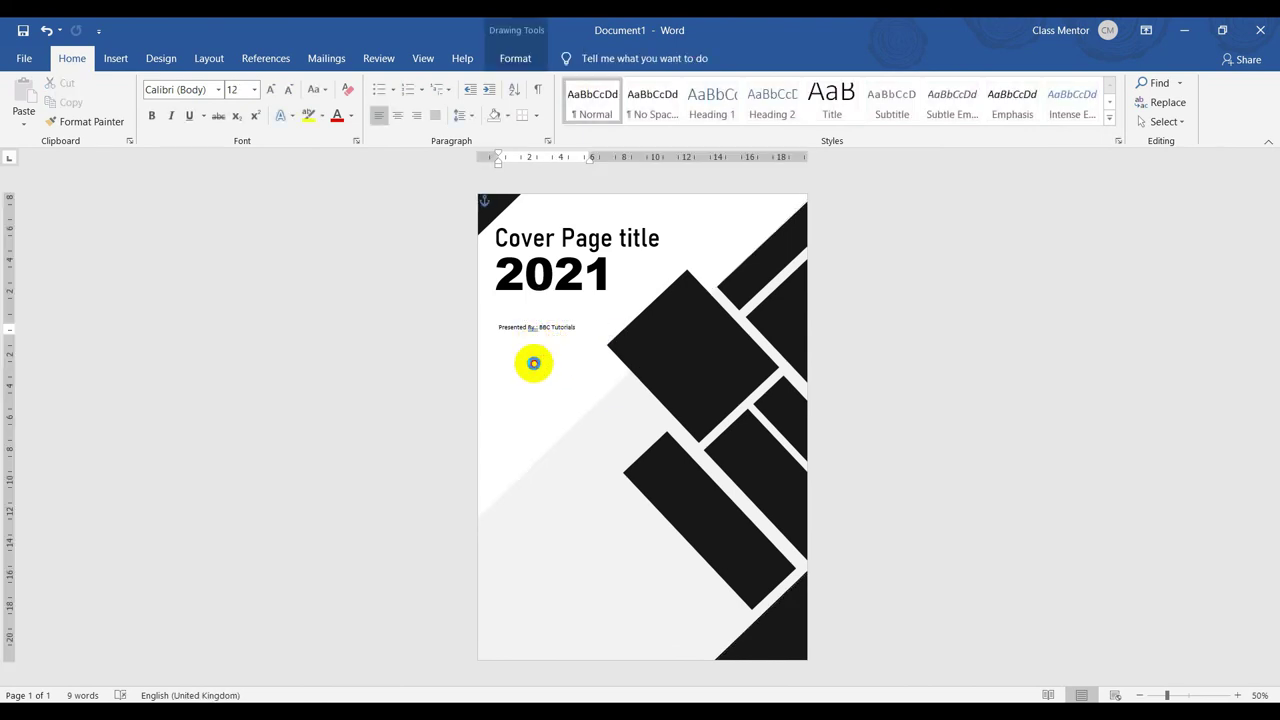
{"action": "left_click_drag", "start_coordinate": [533, 363], "coordinate": [535, 546]}
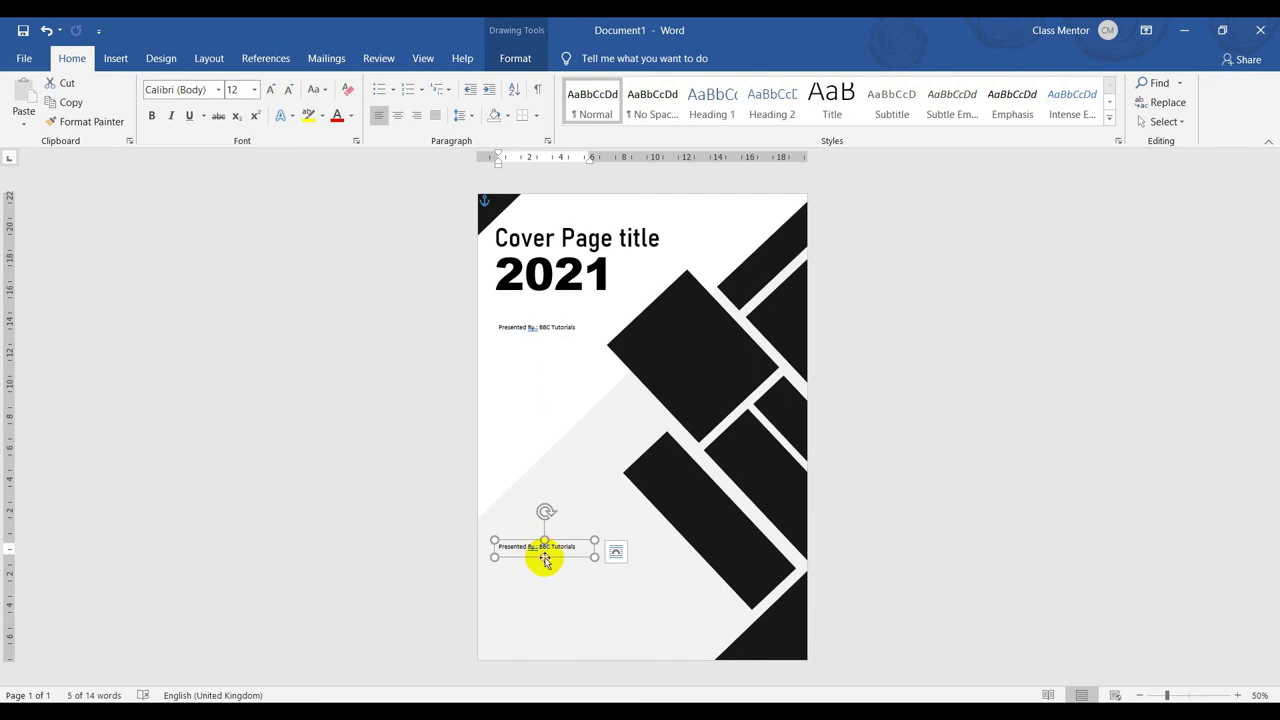
{"action": "left_click", "coordinate": [552, 547]}
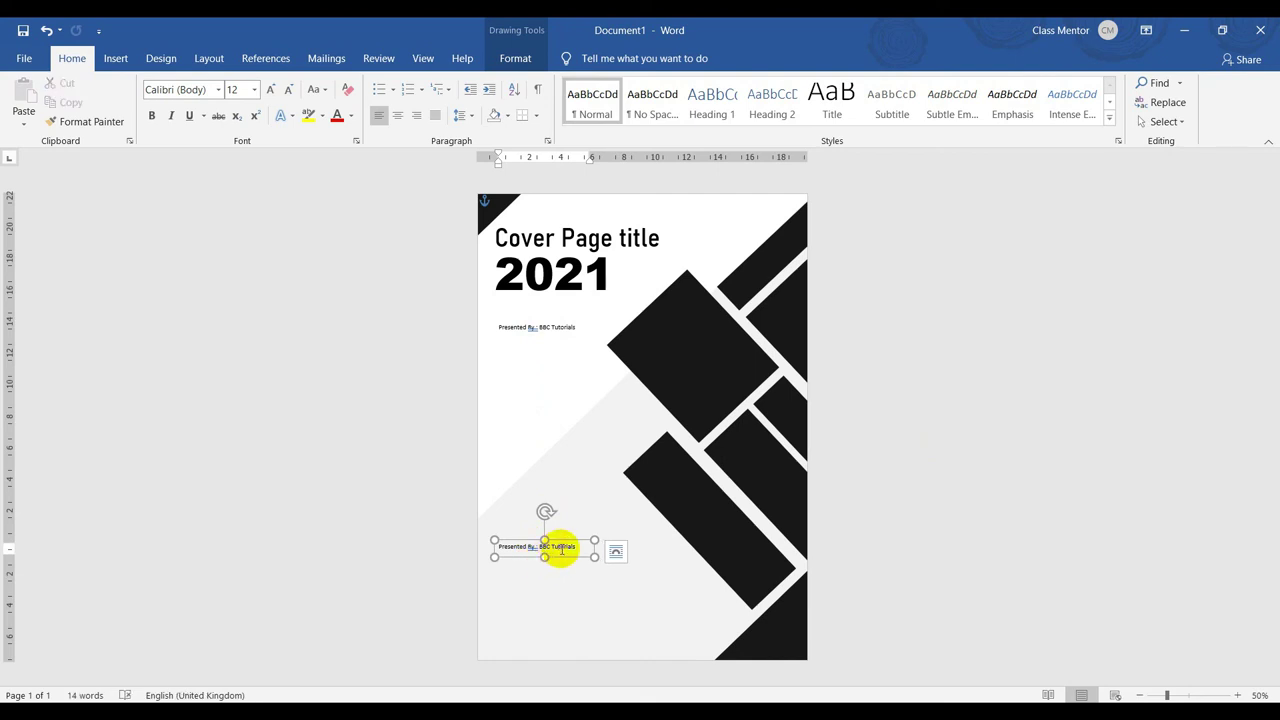
{"action": "triple_click", "coordinate": [562, 548]}
{"action": "type", "text": "HEADING"}
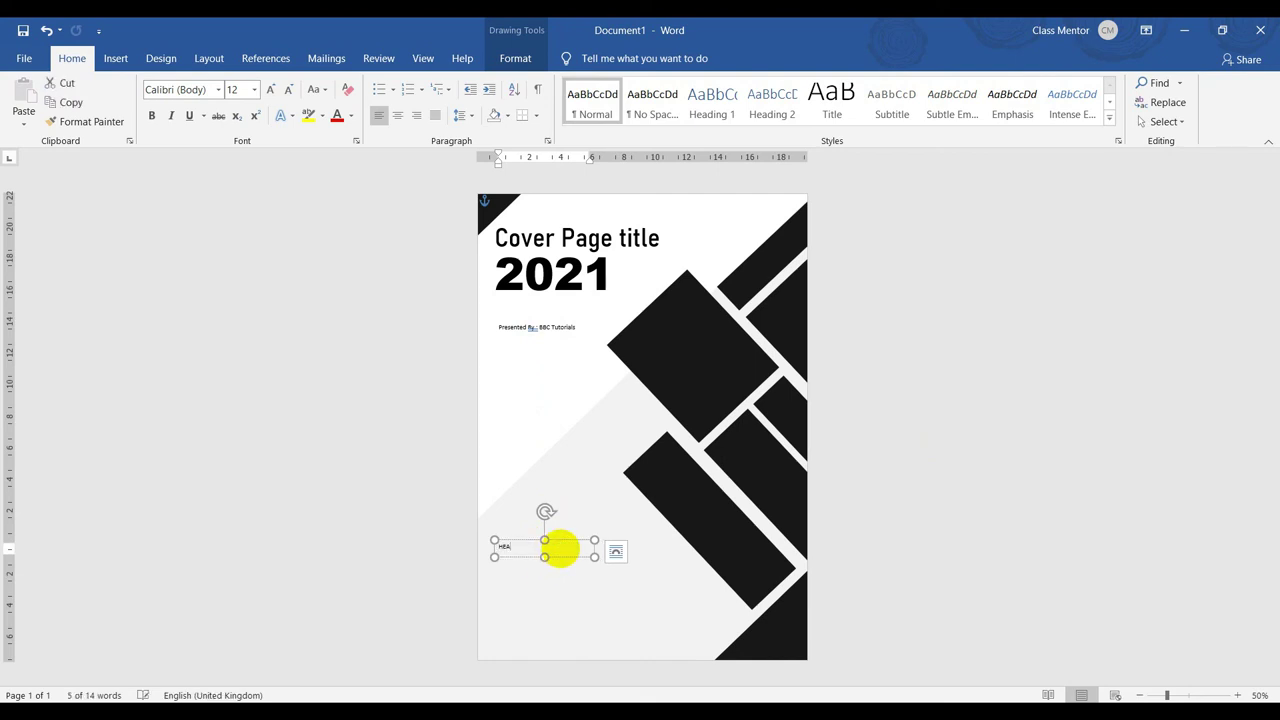
Make 'HEADING' 20 pt bold Arial and duplicate its box just below.
{"action": "triple_click", "coordinate": [560, 547]}
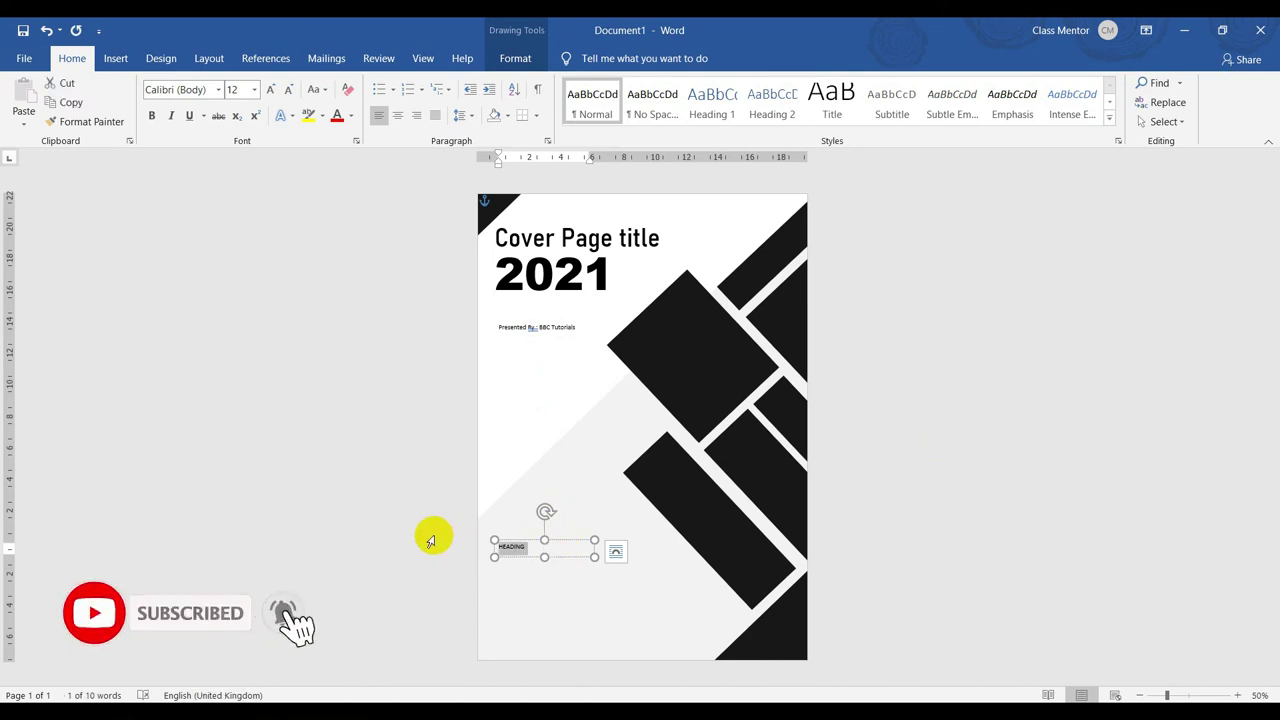
{"action": "left_click", "coordinate": [217, 90]}
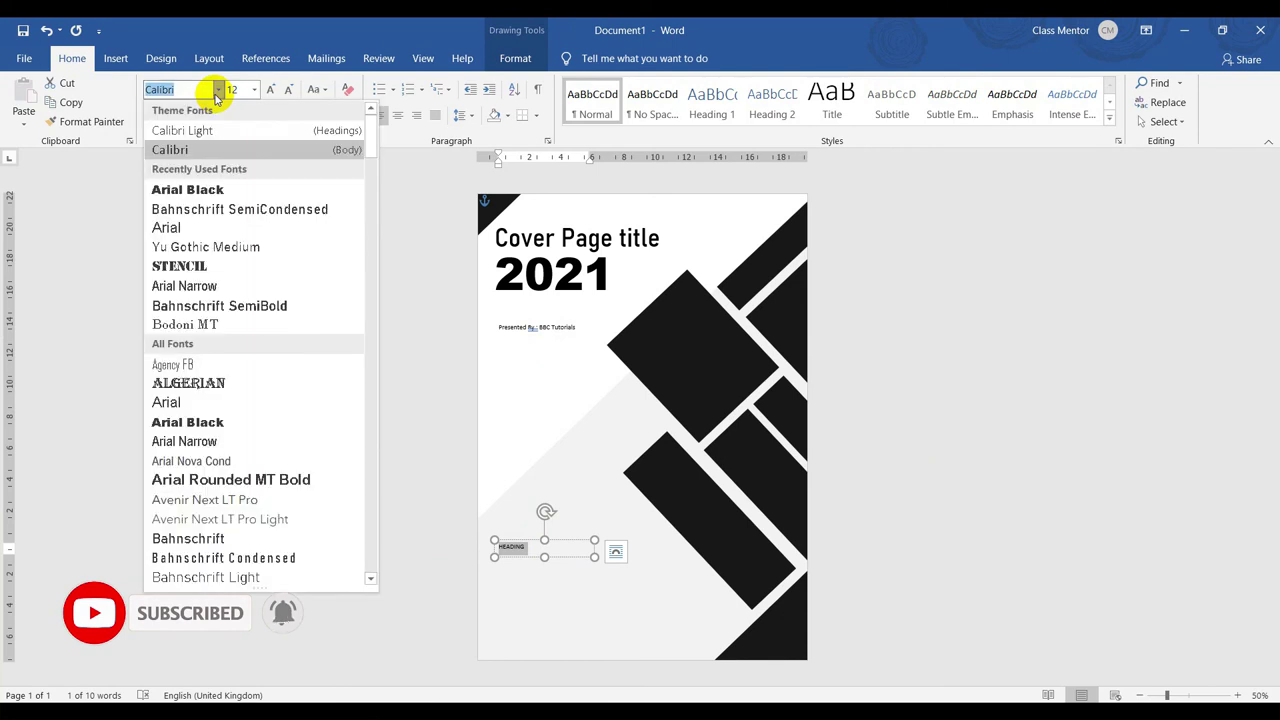
{"action": "left_click", "coordinate": [168, 402]}
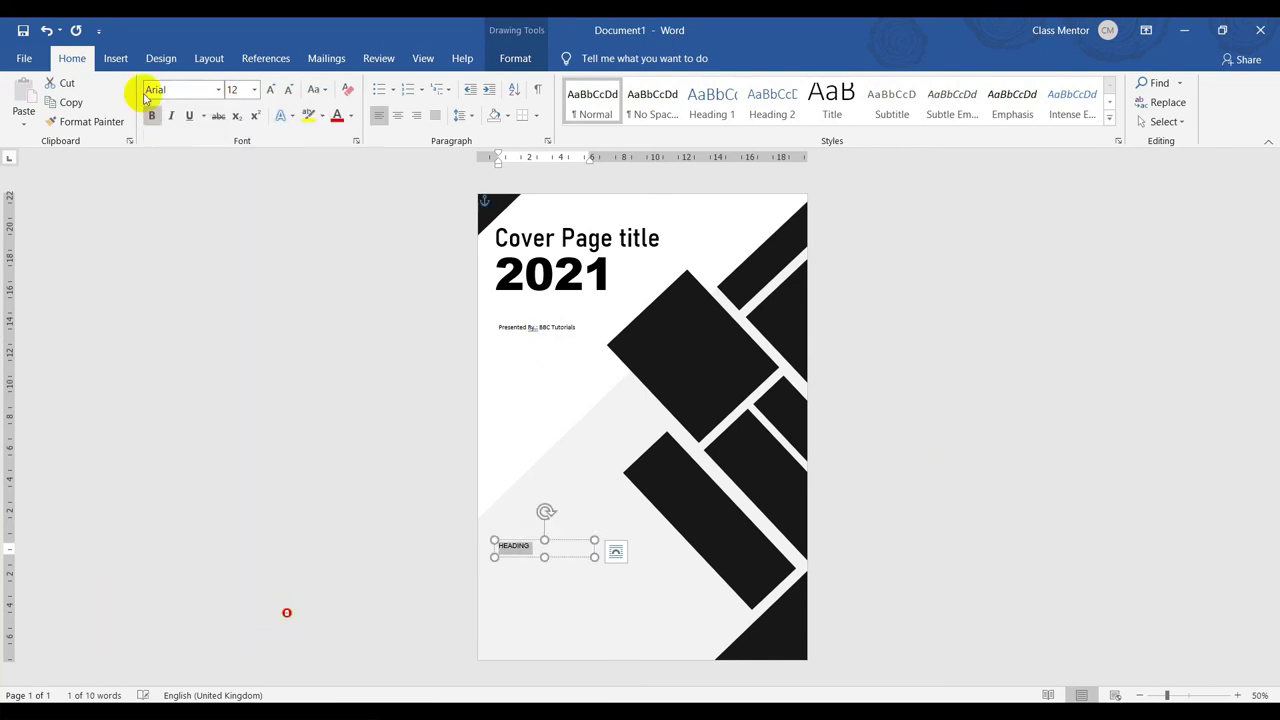
{"action": "left_click", "coordinate": [151, 115]}
{"action": "left_click", "coordinate": [236, 90]}
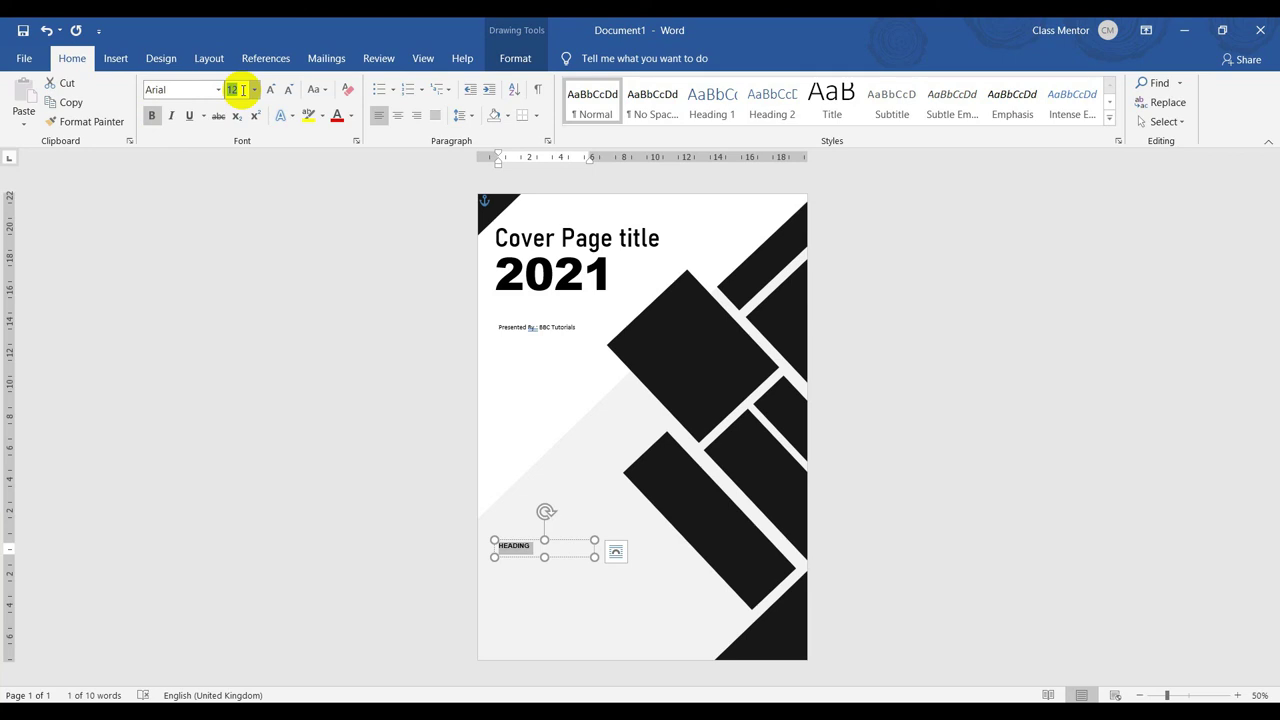
{"action": "type", "text": "20"}
{"action": "key", "text": "Return"}
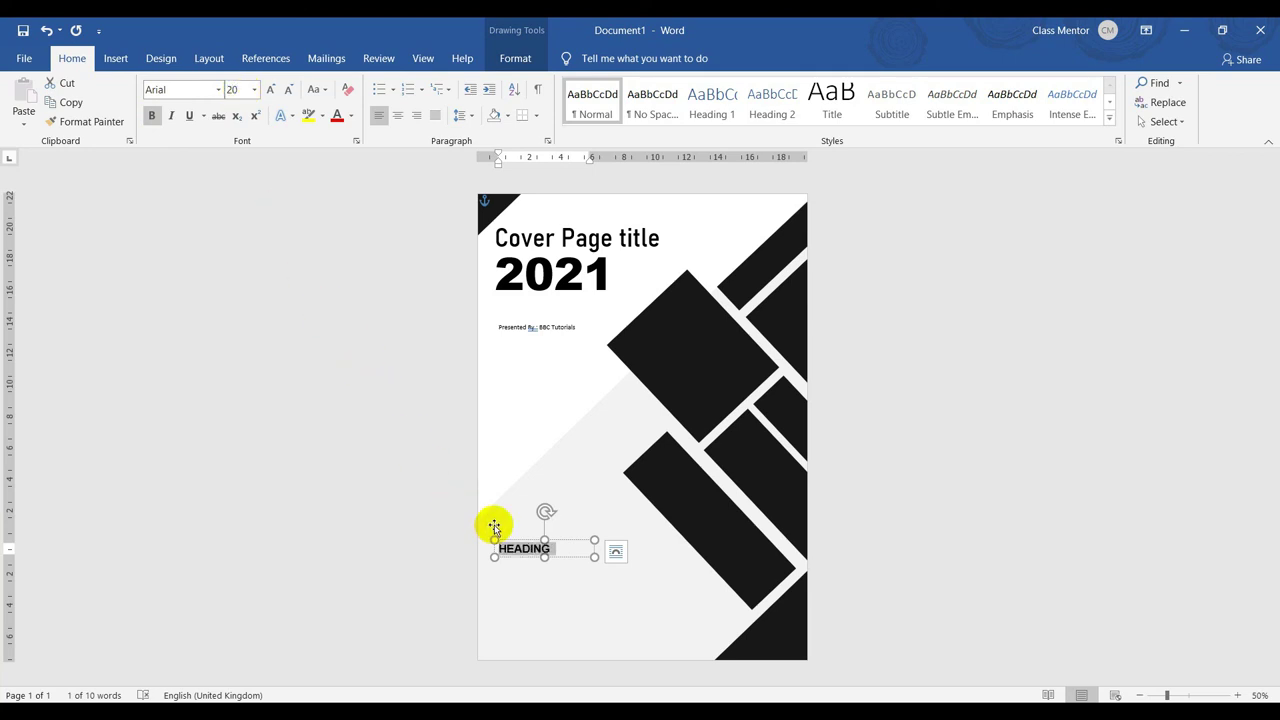
{"action": "left_click", "coordinate": [538, 557]}
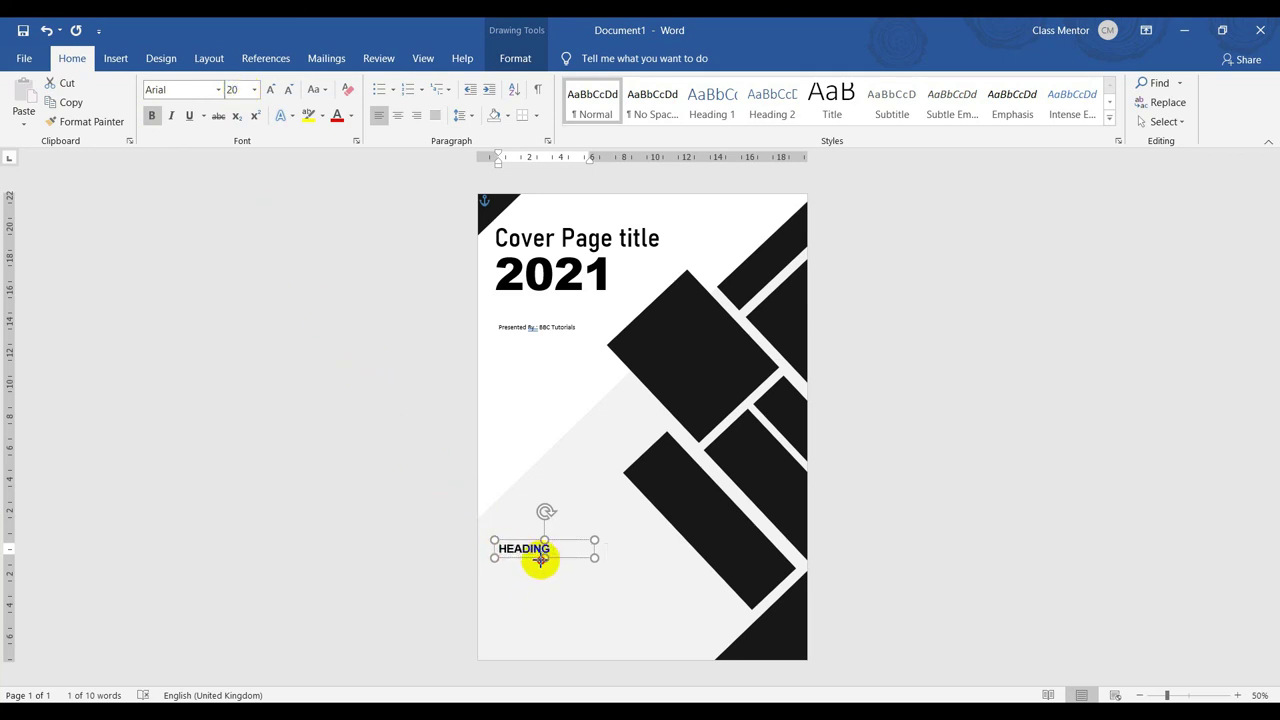
{"action": "left_click_drag", "start_coordinate": [533, 562], "coordinate": [543, 587], "text": "ctrl"}
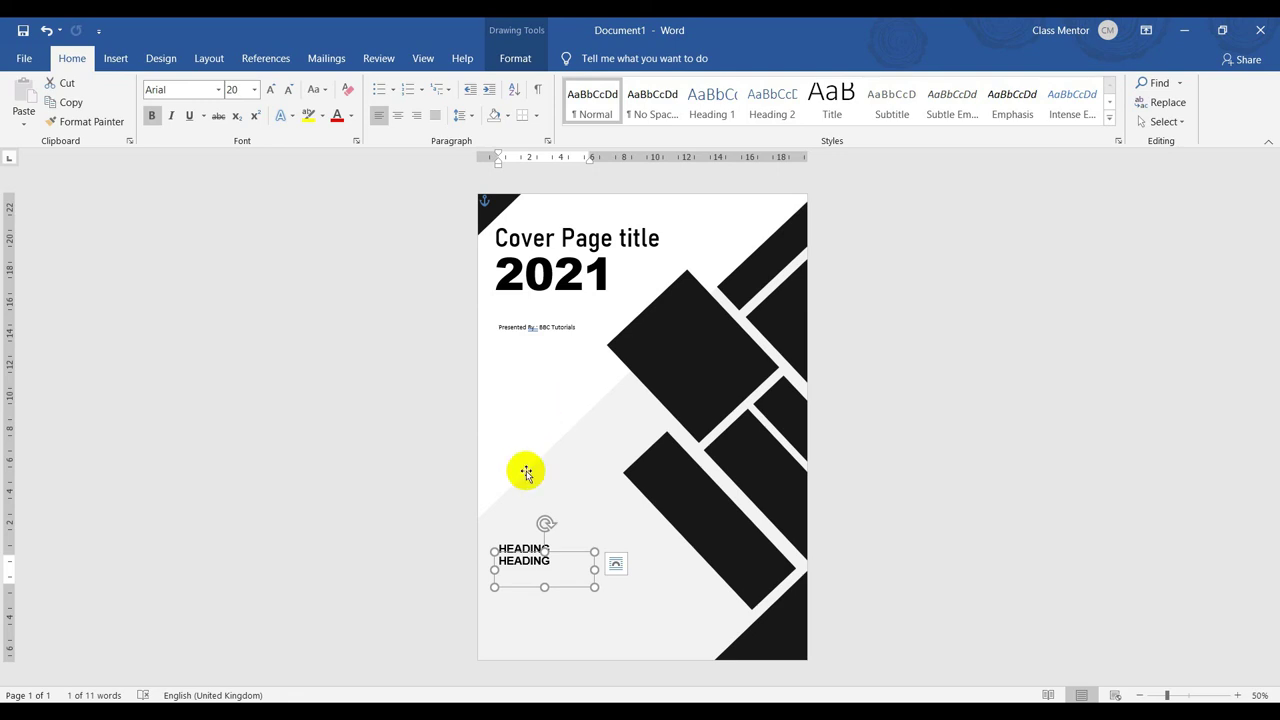
Move the duplicate HEADING box slightly lower and delete all its text.
{"action": "left_click_drag", "start_coordinate": [536, 591], "coordinate": [537, 597]}
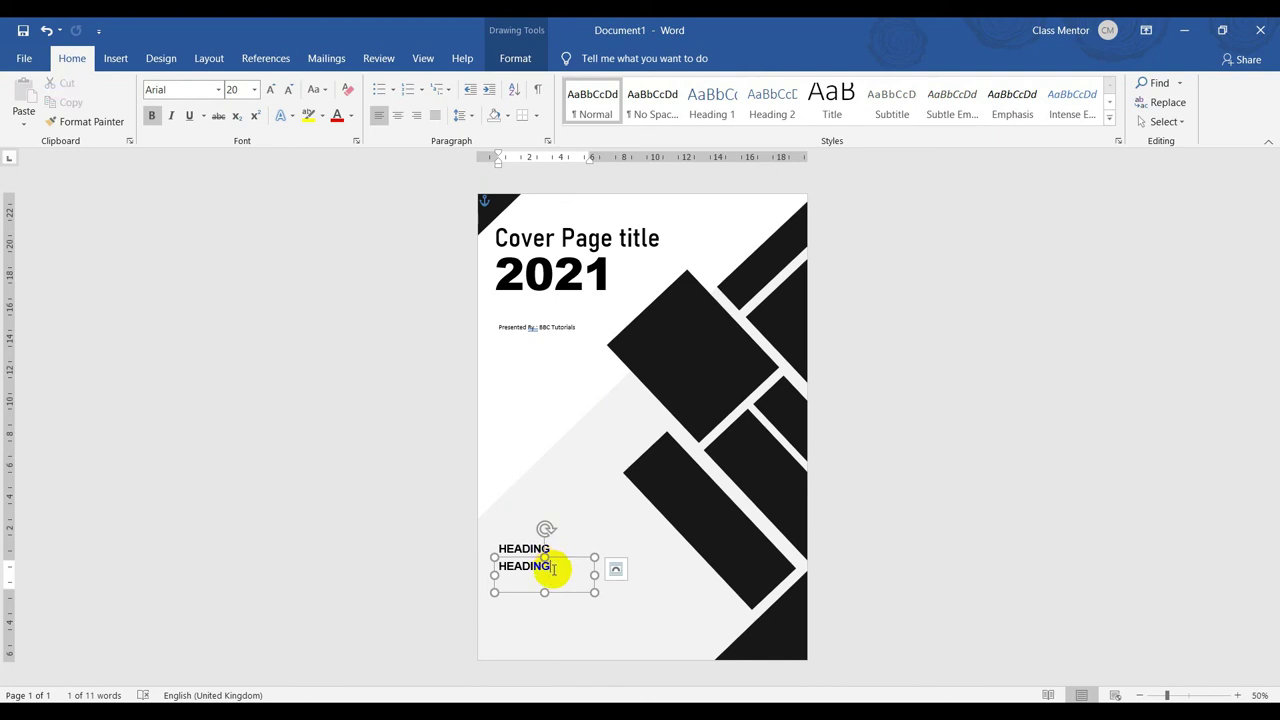
{"action": "key", "text": "ctrl+a"}
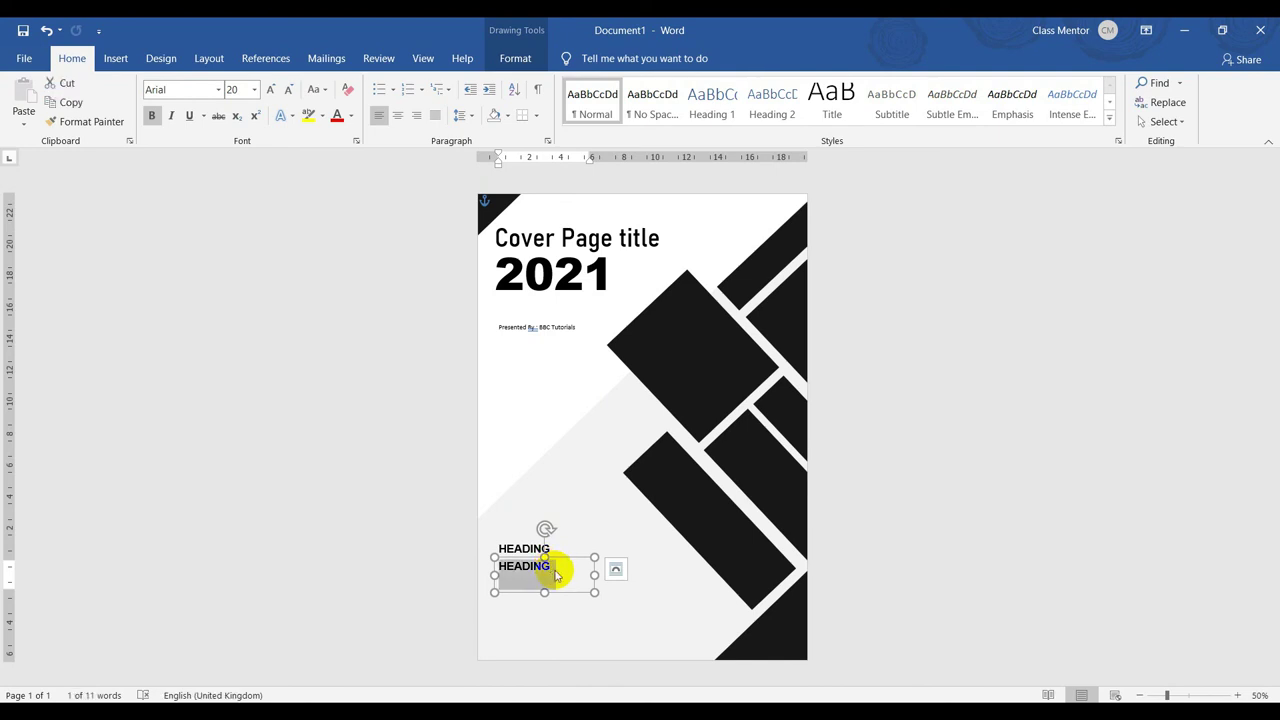
{"action": "key", "text": "Delete"}
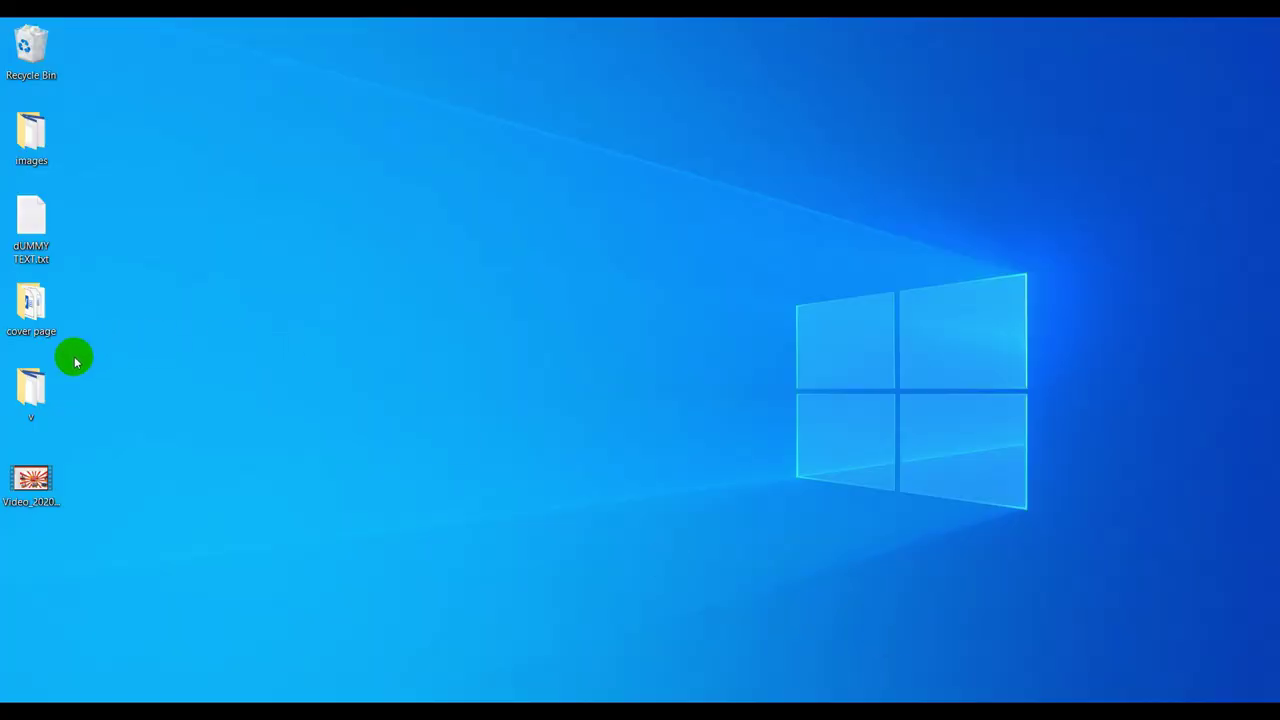
Open dUMMY TEXT.txt in Notepad and select its Lorem Ipsum passage through 'essentially unchanged.'.
{"action": "double_click", "coordinate": [13, 225]}
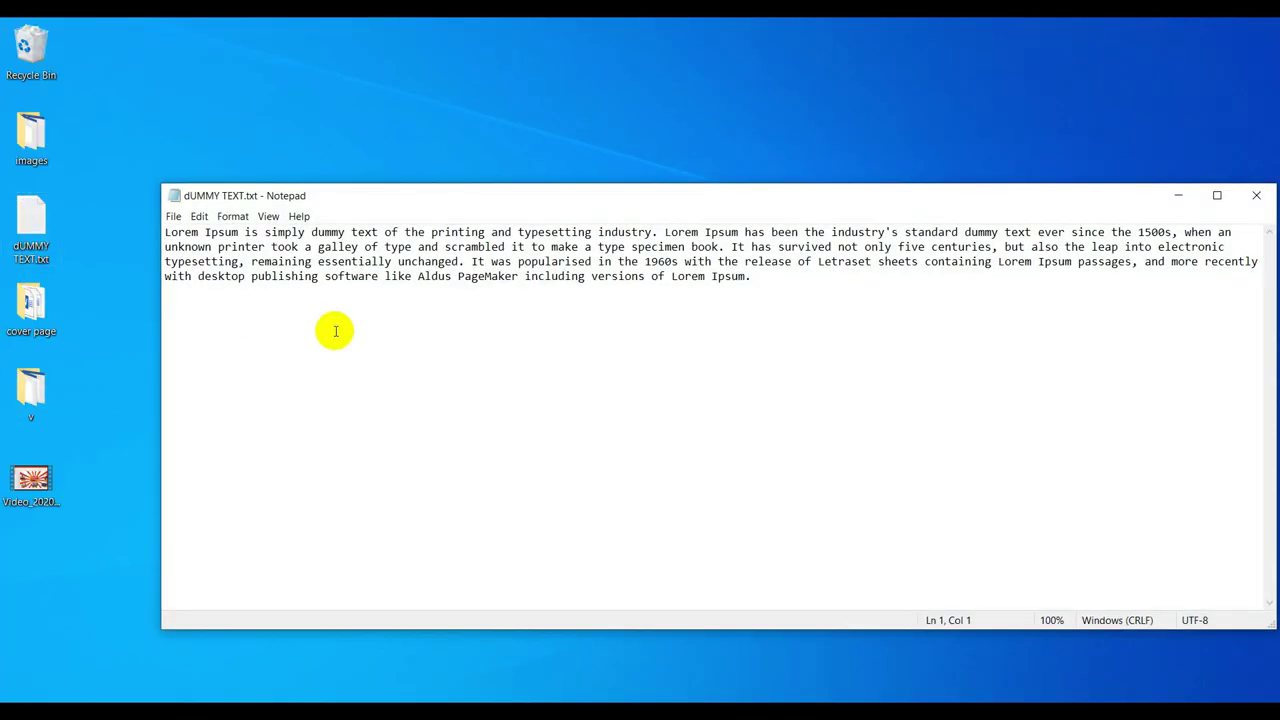
{"action": "left_click_drag", "start_coordinate": [163, 232], "coordinate": [712, 247]}
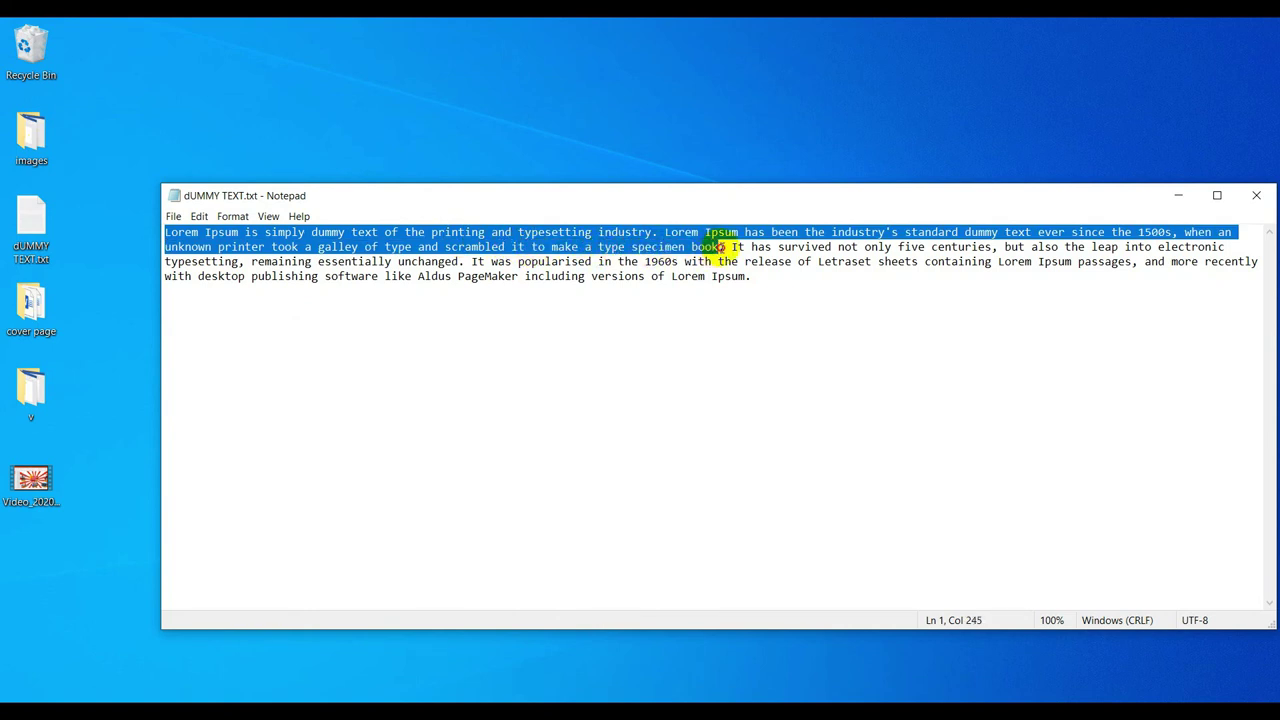
{"action": "left_click", "coordinate": [720, 310]}
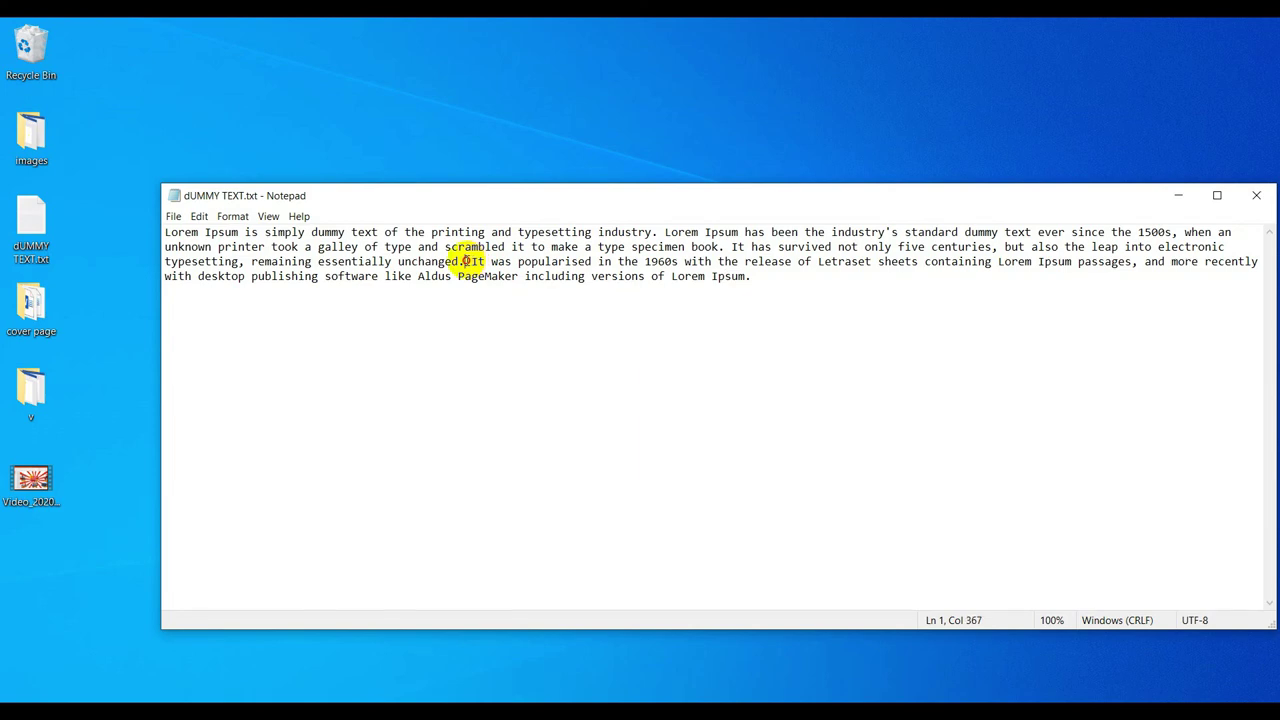
{"action": "left_click_drag", "start_coordinate": [465, 261], "coordinate": [141, 205]}
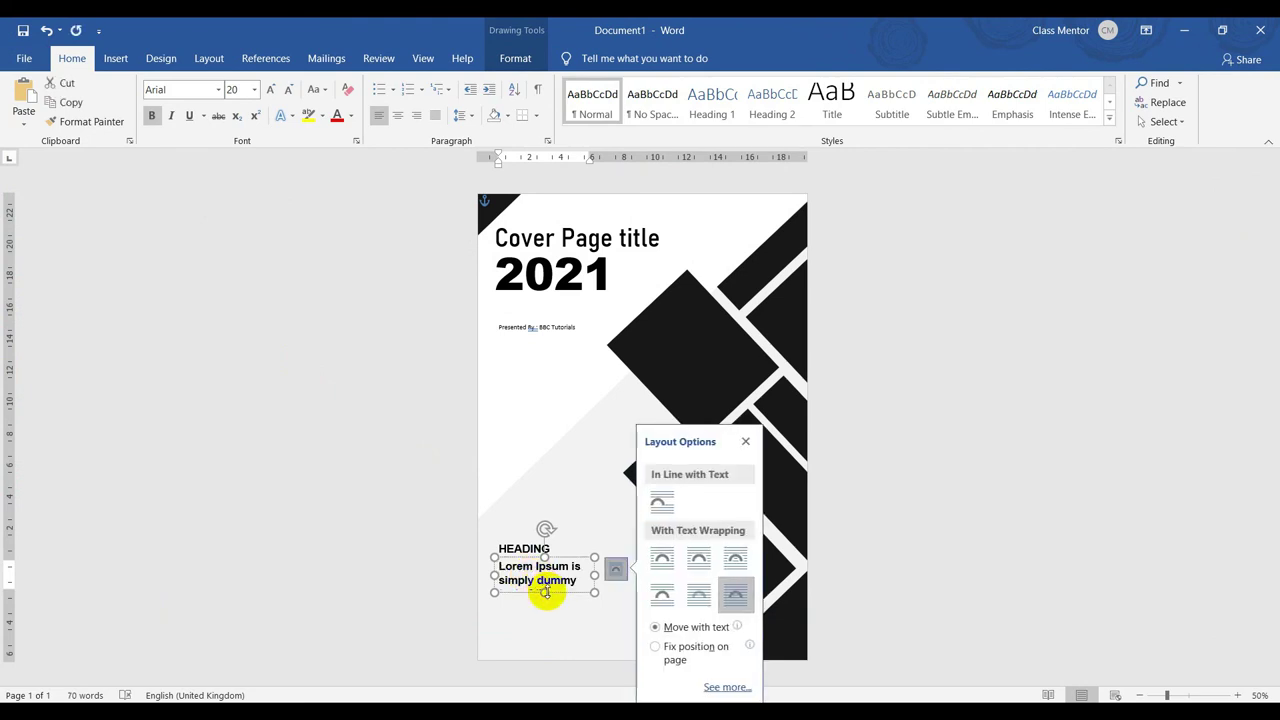
Make the pasted Lorem Ipsum body text non-bold at font size 10.
{"action": "key", "text": "ctrl+a"}
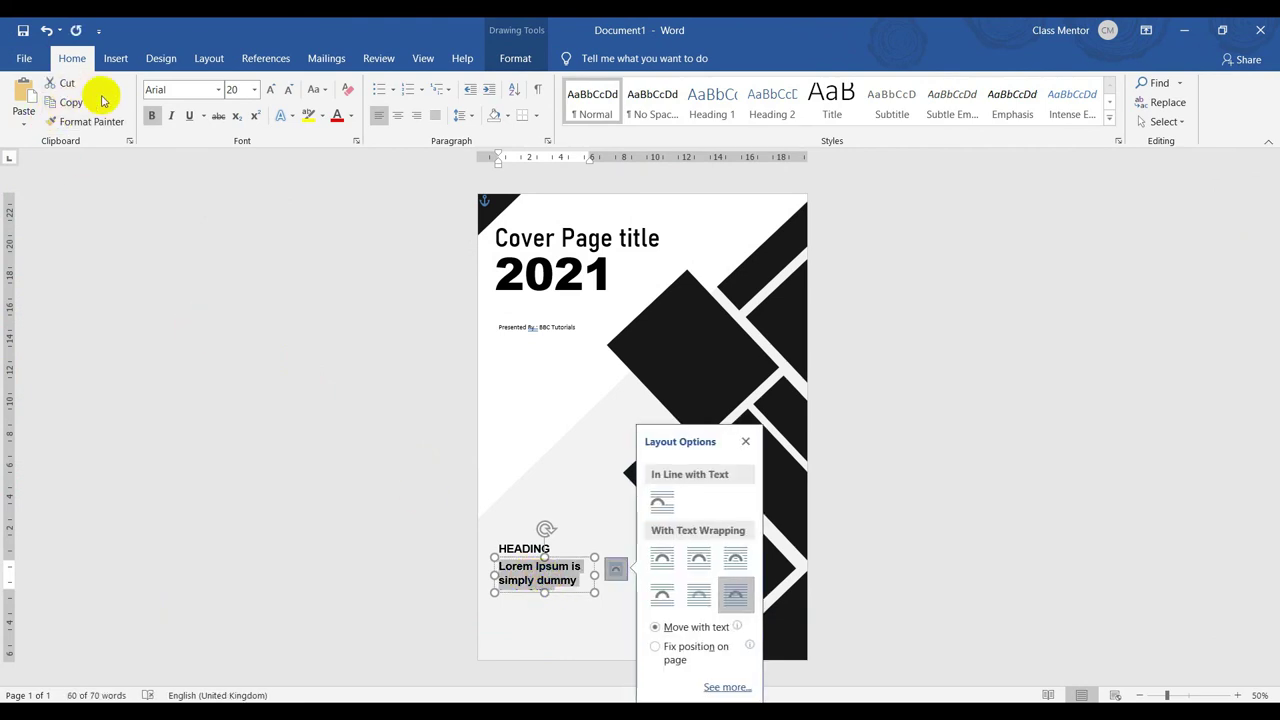
{"action": "left_click", "coordinate": [152, 117]}
{"action": "type", "text": "10"}
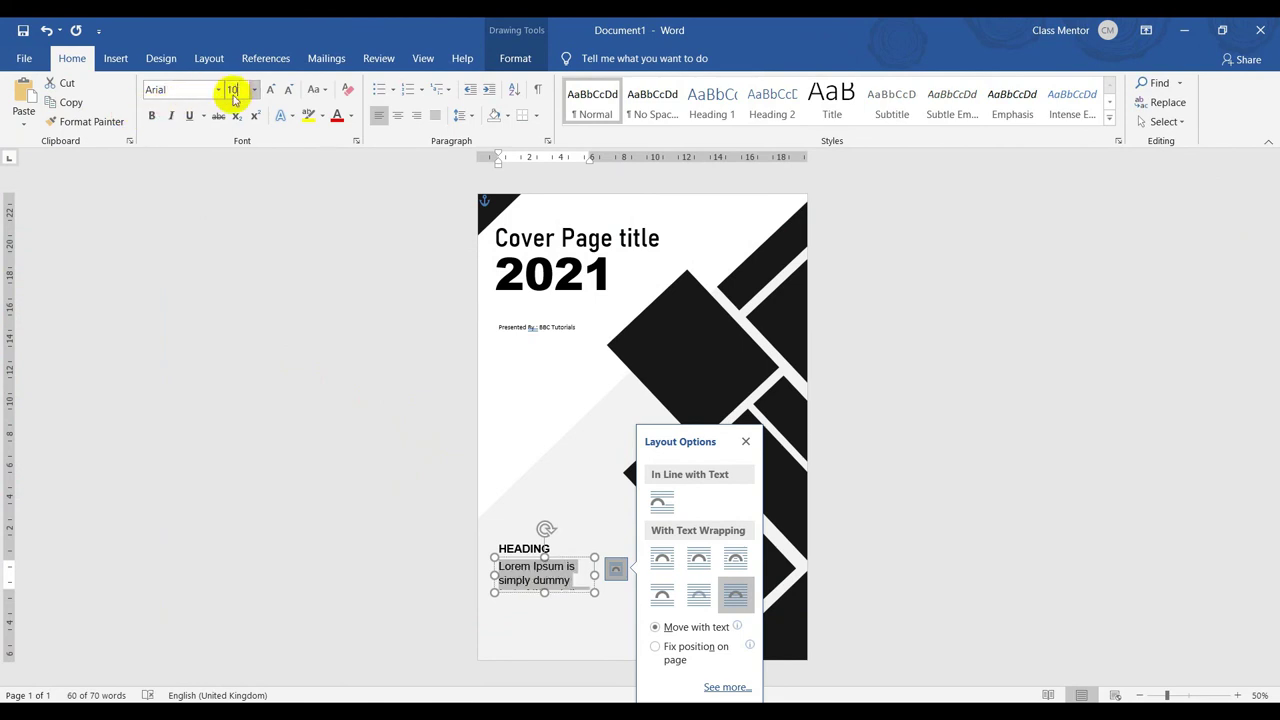
{"action": "key", "text": "Return"}
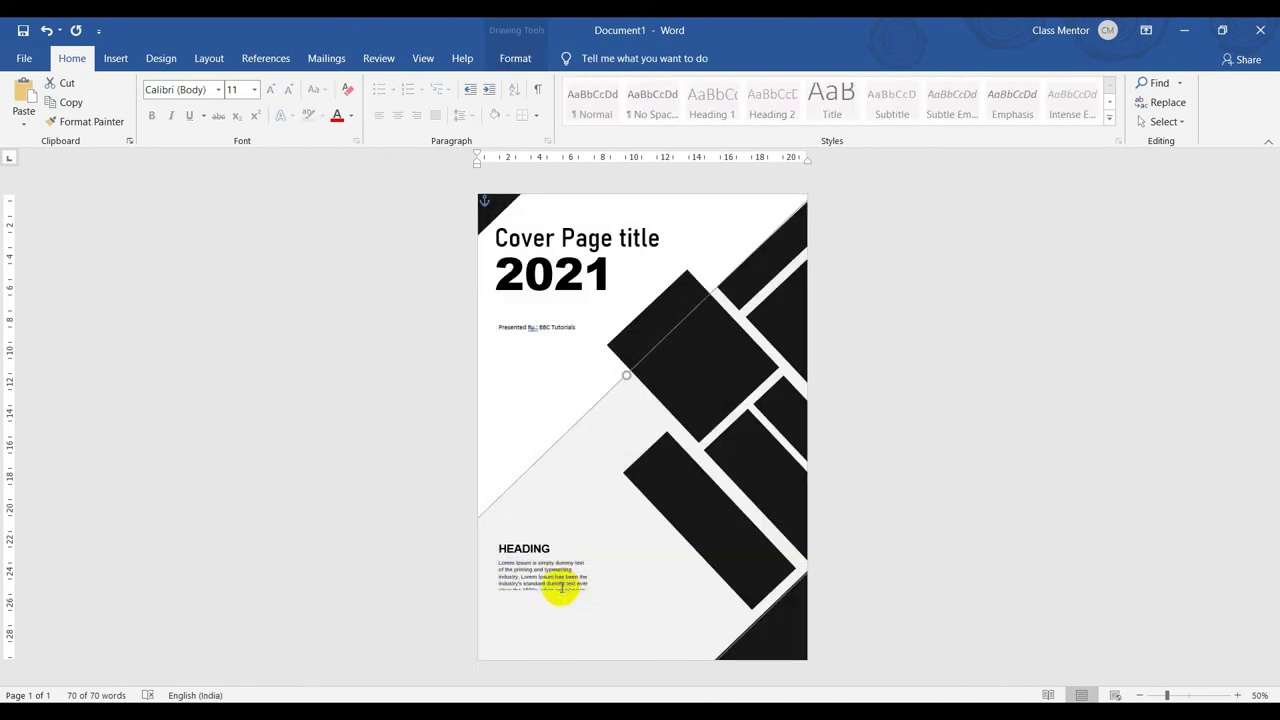
{"action": "left_click", "coordinate": [534, 580]}
{"action": "scroll", "coordinate": [565, 618], "scroll_direction": "up", "scroll_amount": 6}
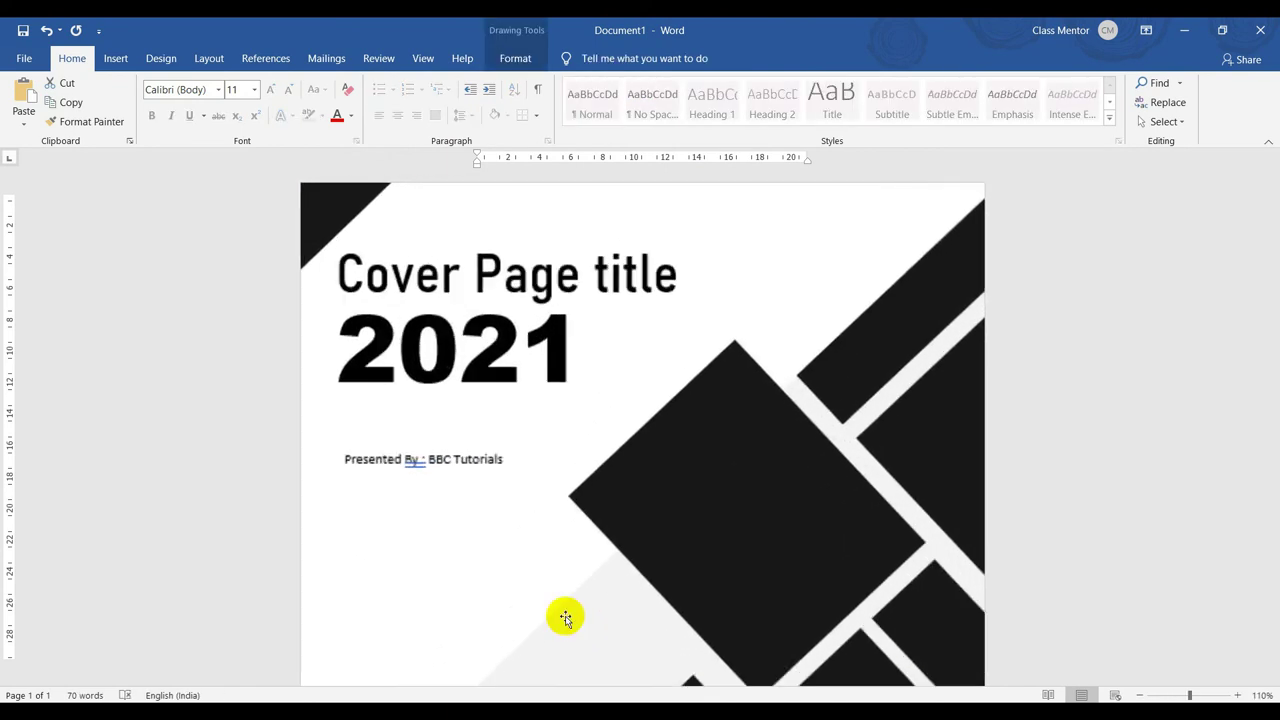
{"action": "scroll", "coordinate": [565, 618], "scroll_direction": "down", "scroll_amount": 10}
Widen and lengthen the body text box to show all text, and justify the paragraph.
{"action": "left_click", "coordinate": [455, 485]}
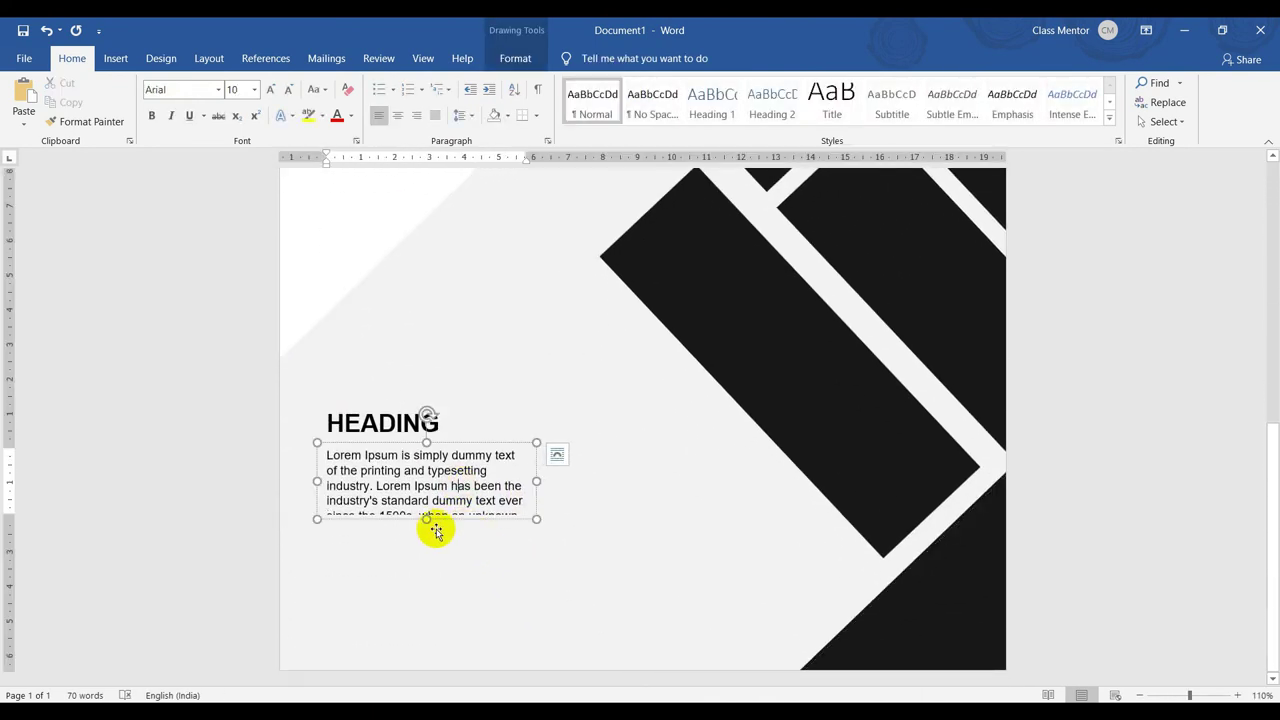
{"action": "mouse_move", "coordinate": [426, 519]}
{"action": "left_mouse_down"}
{"action": "mouse_move", "coordinate": [426, 562]}
{"action": "mouse_move", "coordinate": [427, 551]}
{"action": "left_mouse_up"}
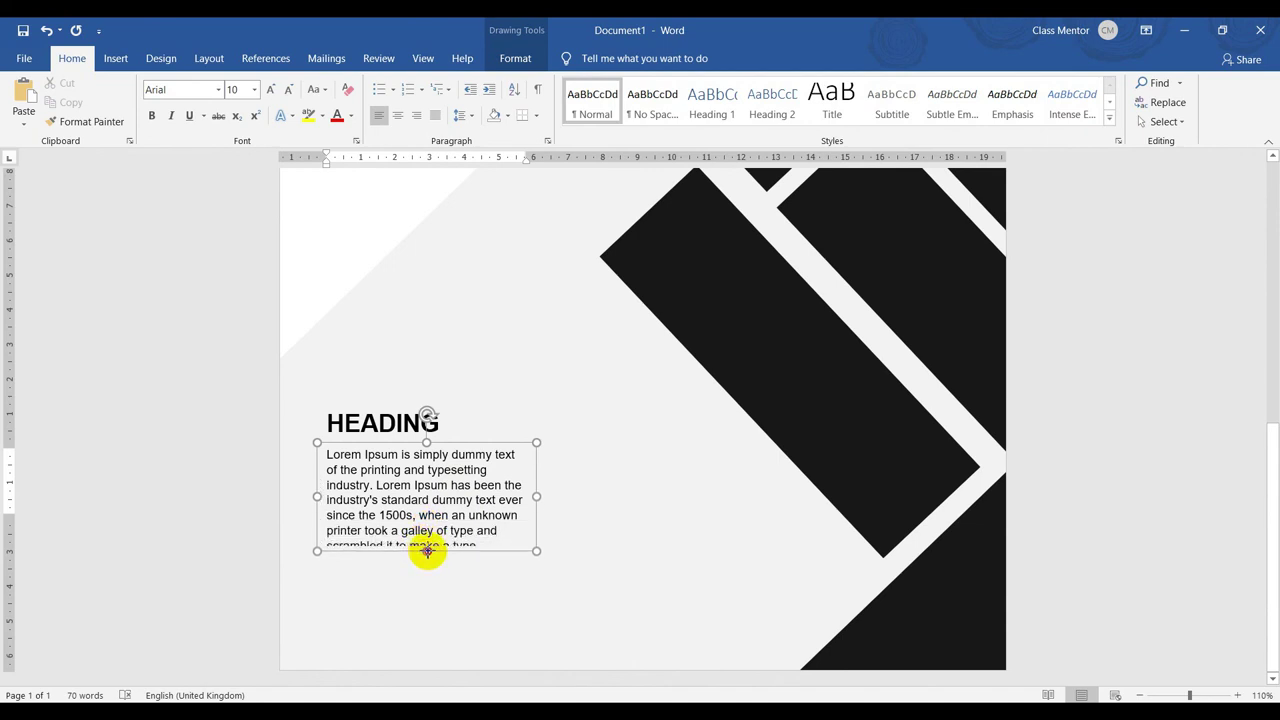
{"action": "left_click_drag", "start_coordinate": [536, 494], "coordinate": [614, 487]}
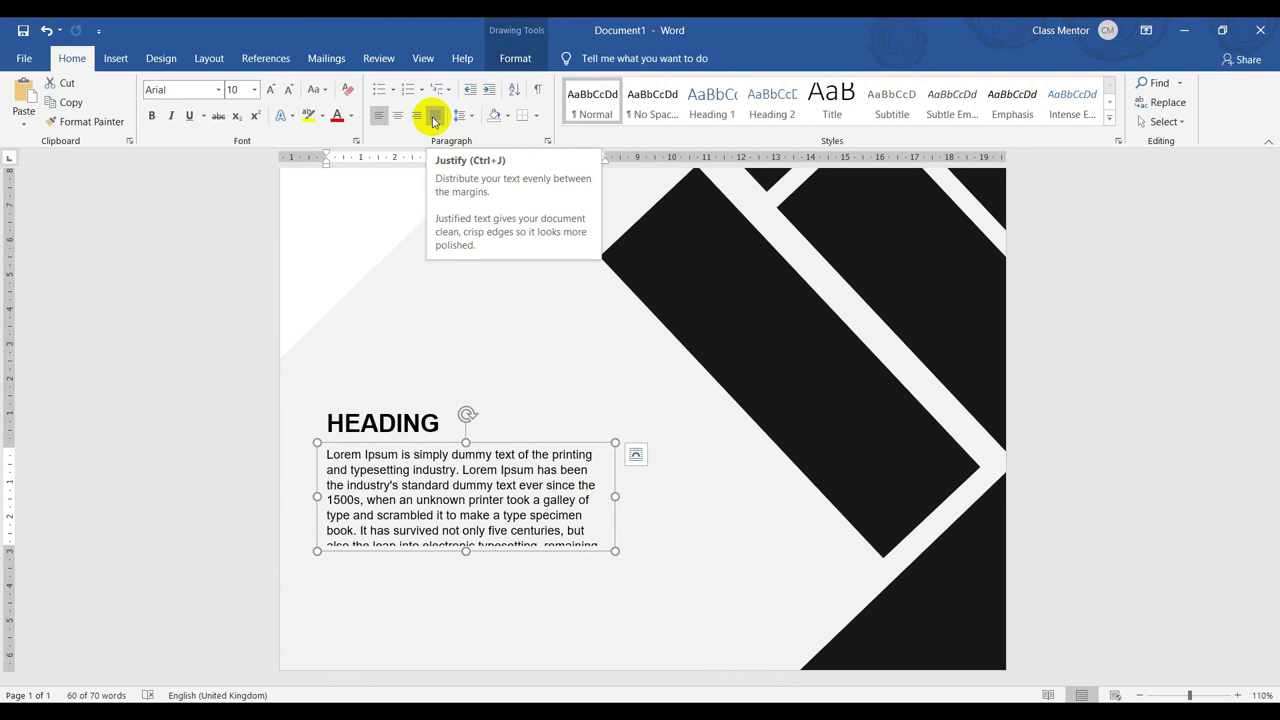
{"action": "left_click", "coordinate": [434, 119]}
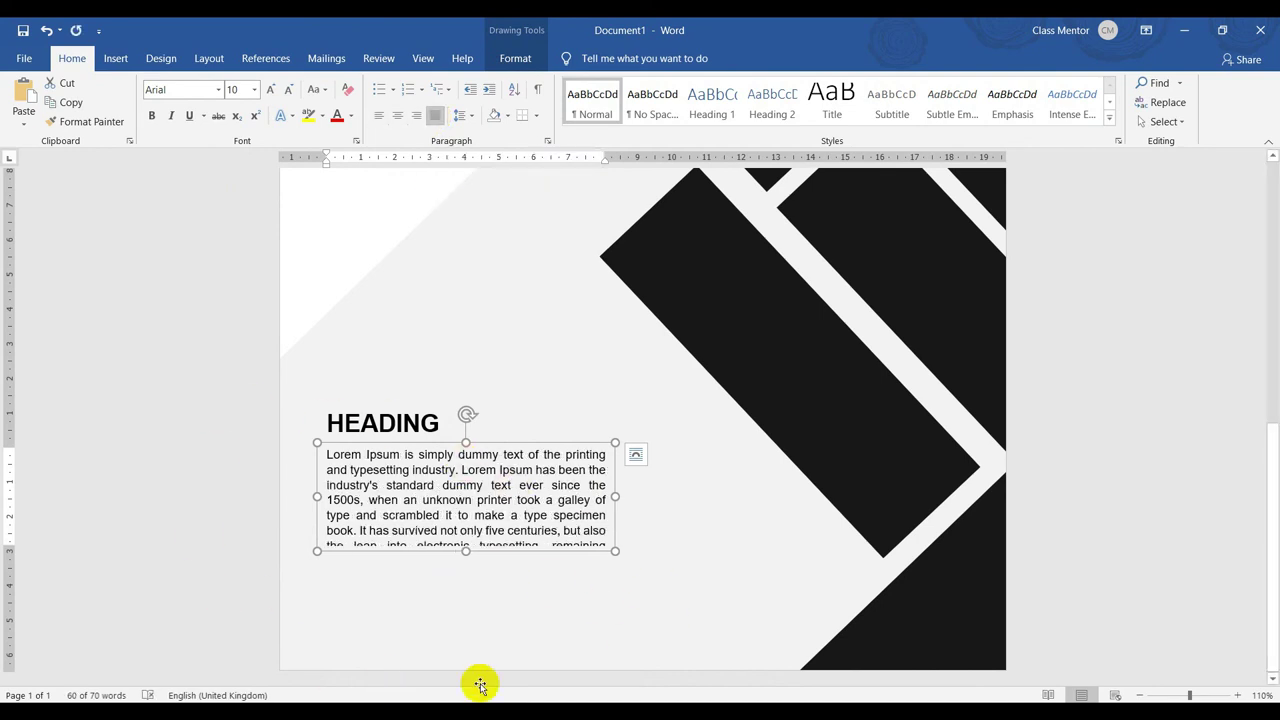
{"action": "left_click_drag", "start_coordinate": [465, 550], "coordinate": [465, 577]}
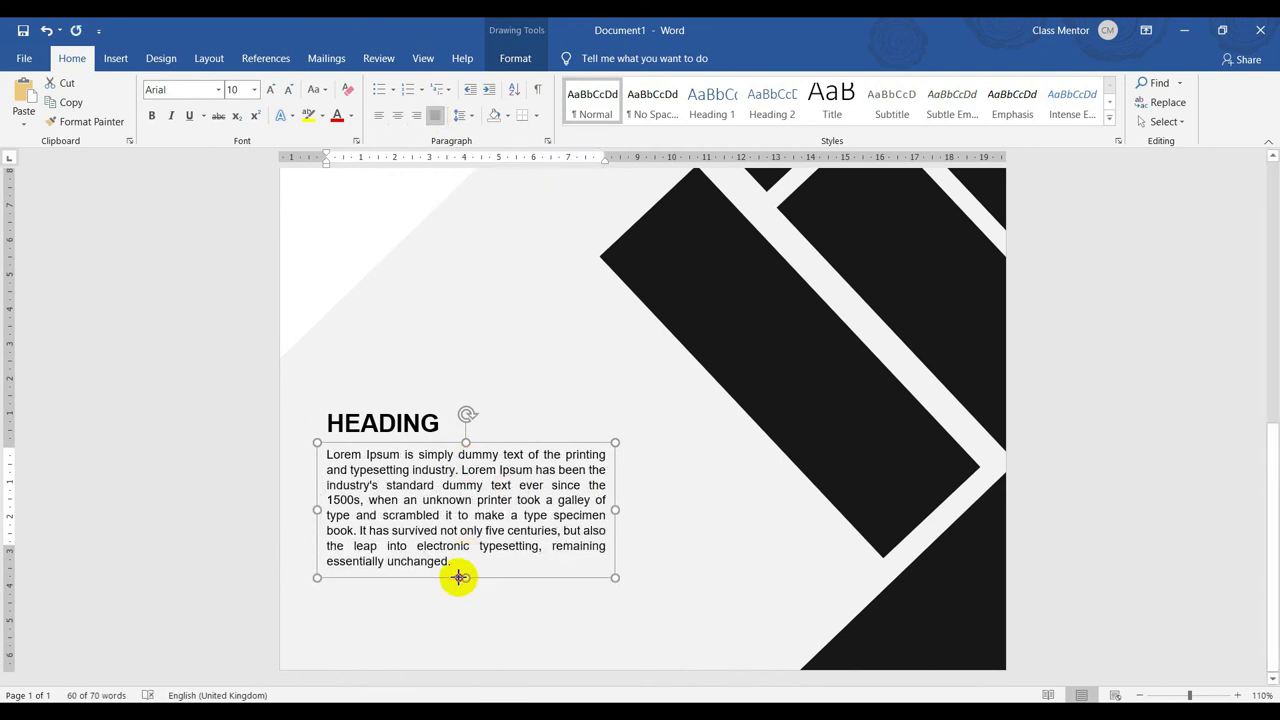
{"action": "left_click", "coordinate": [1068, 573]}
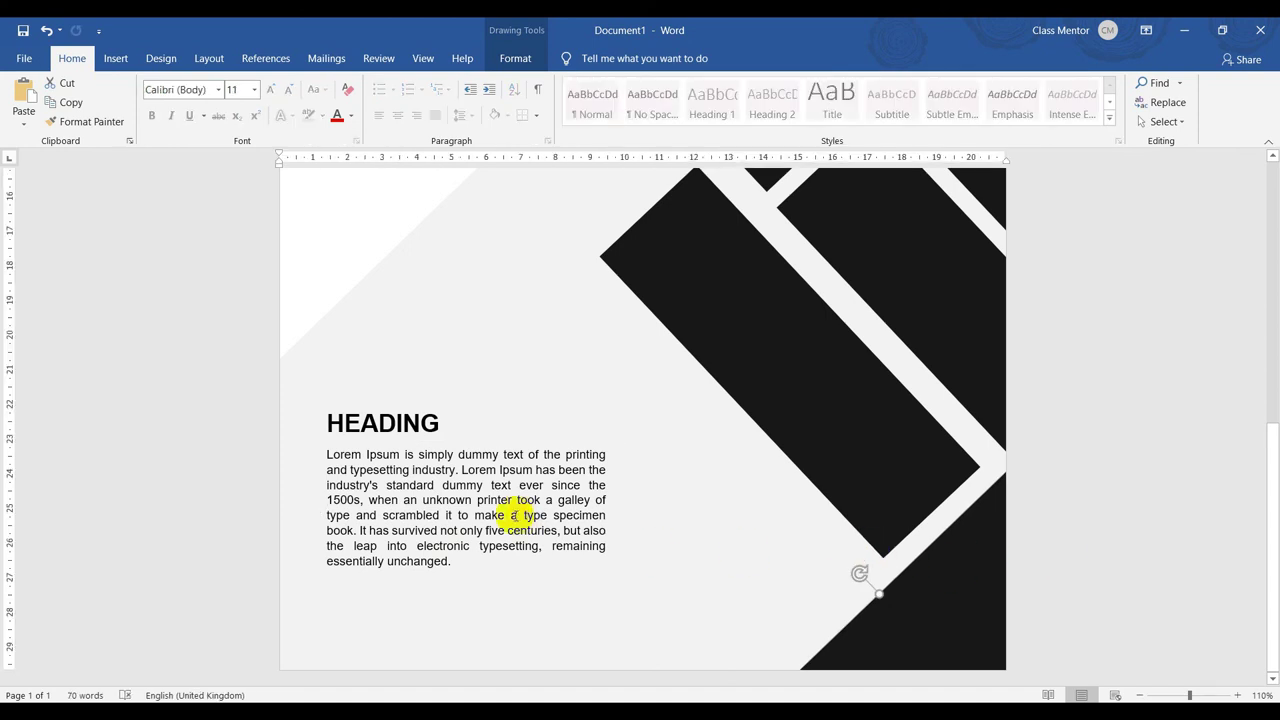
Move the lower HEADING box to the page bottom and change its text to 'Company Name'.
{"action": "left_click", "coordinate": [378, 425]}
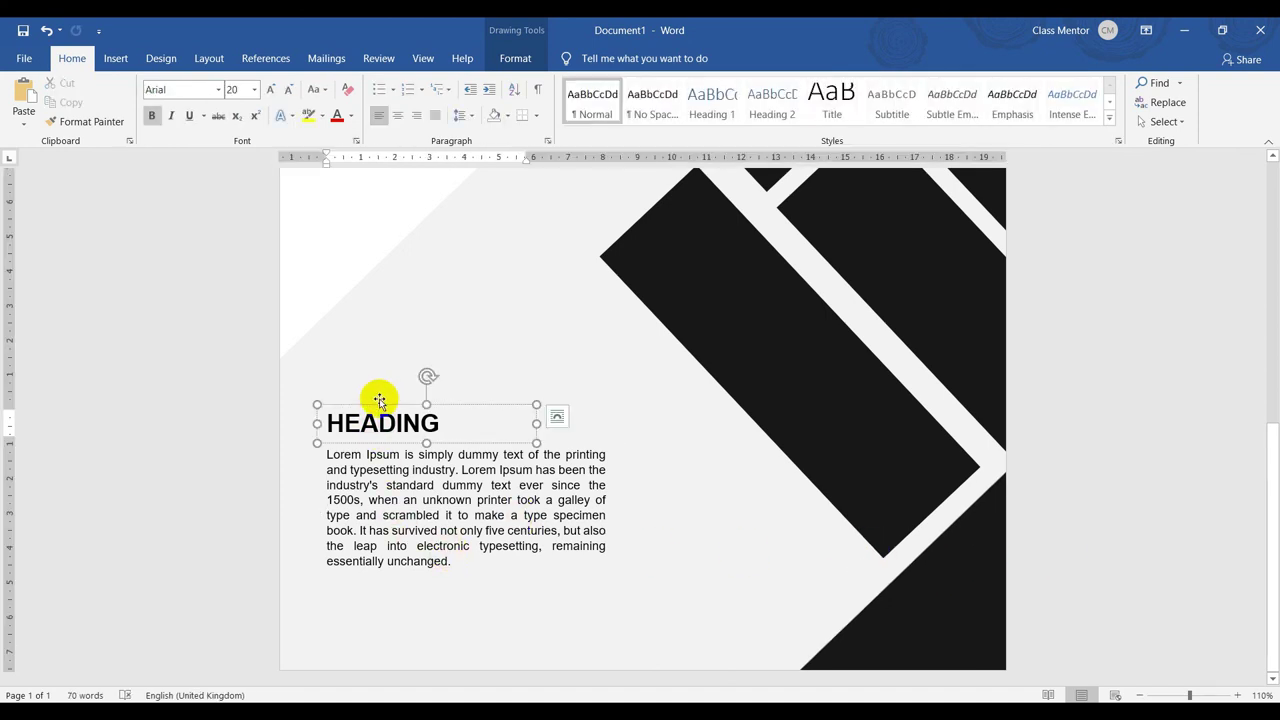
{"action": "left_click_drag", "start_coordinate": [379, 407], "coordinate": [428, 599]}
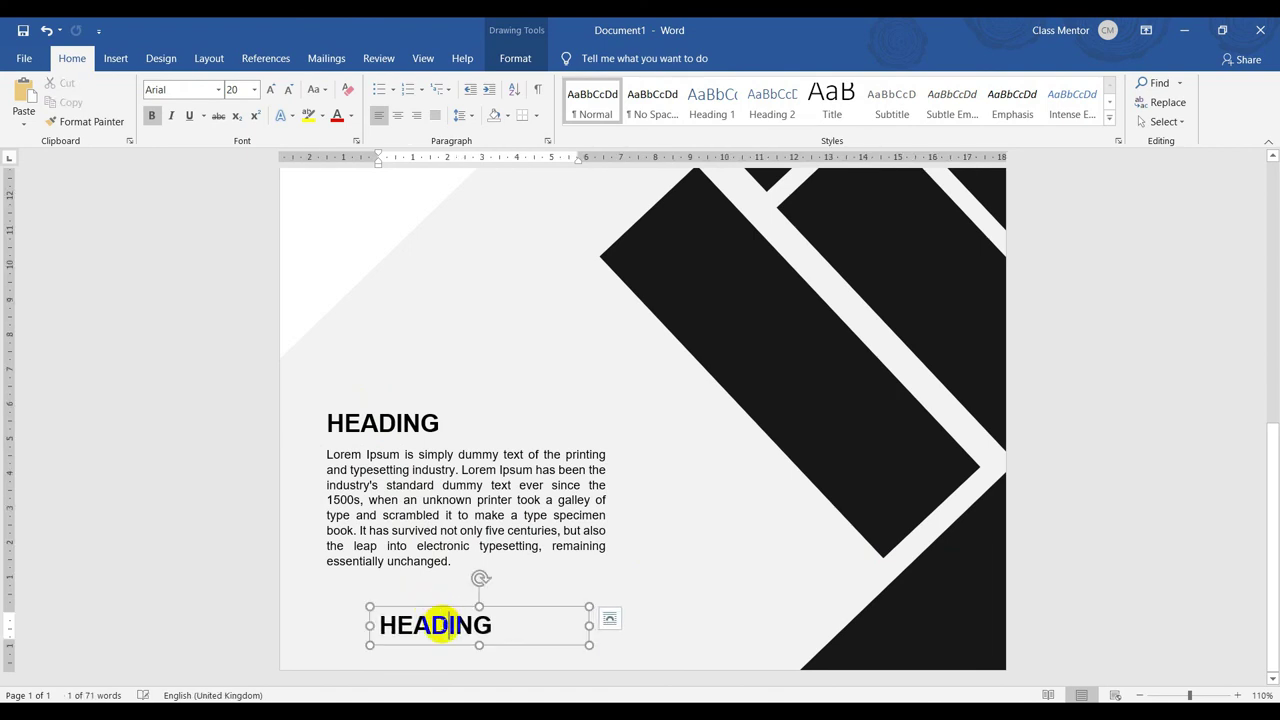
{"action": "double_click", "coordinate": [441, 625]}
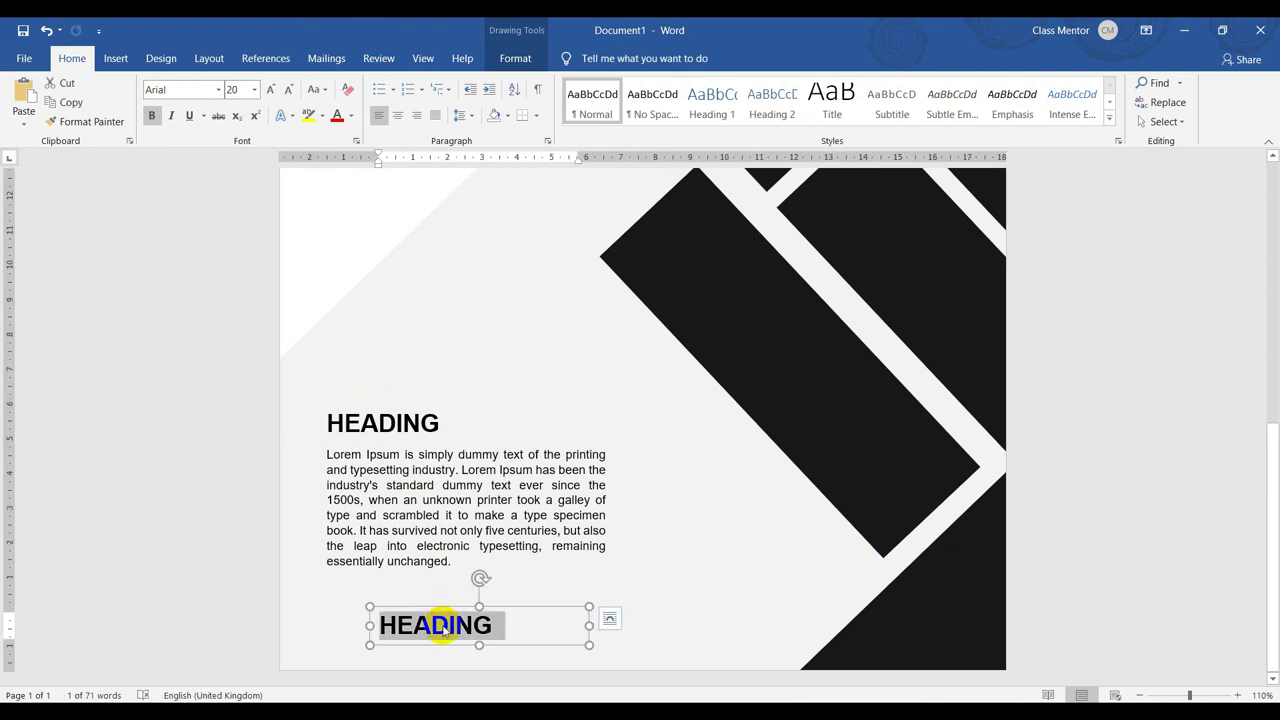
{"action": "type", "text": "Company Name"}
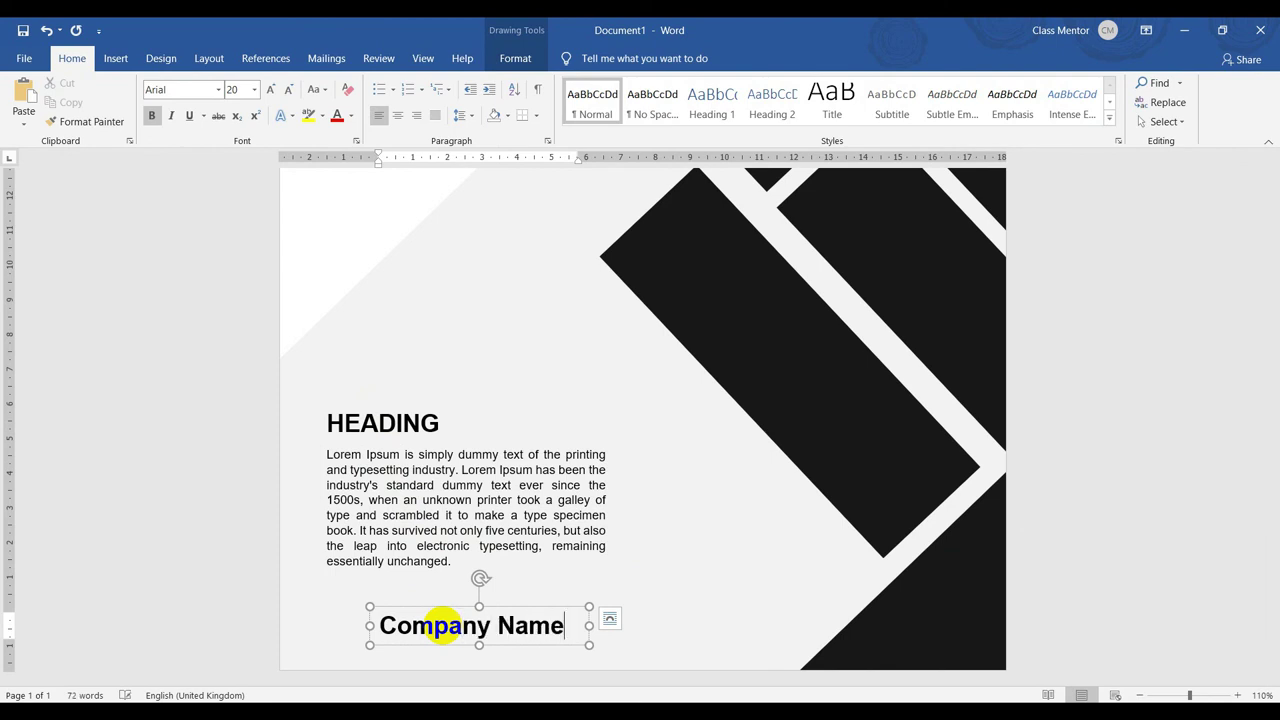
{"action": "scroll", "coordinate": [442, 625], "scroll_direction": "down", "scroll_amount": 7}
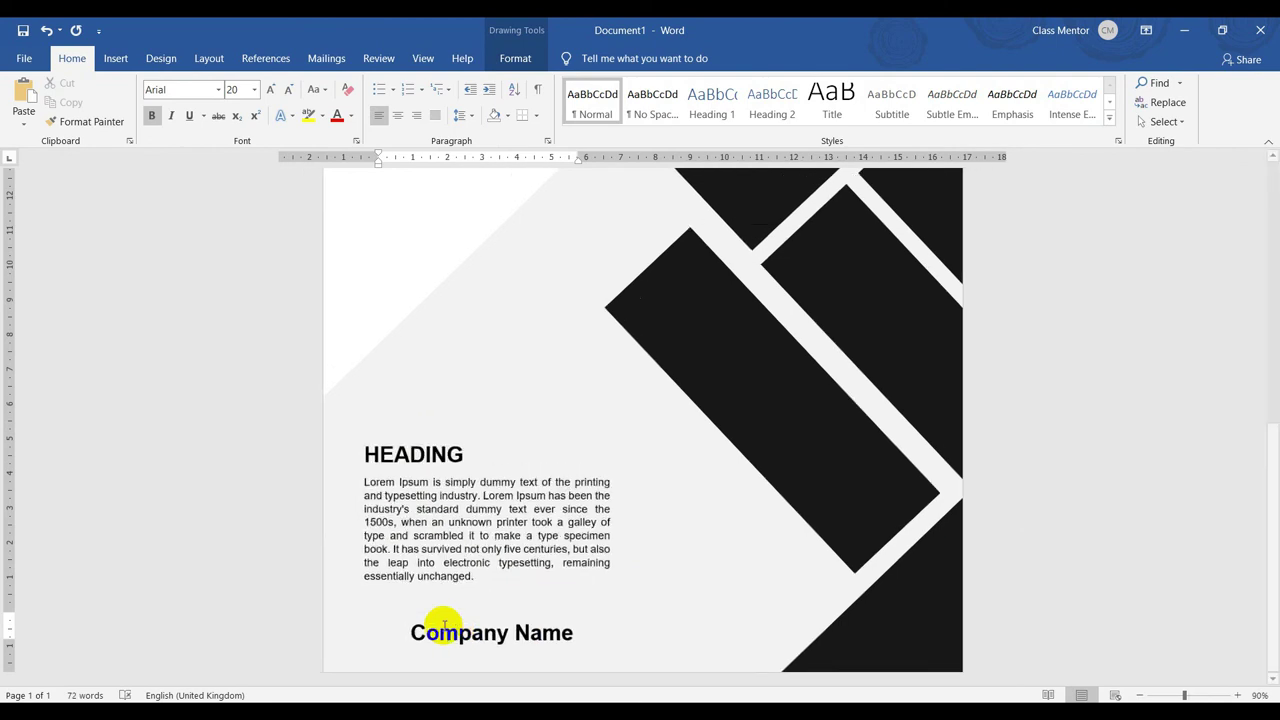
{"action": "left_click", "coordinate": [901, 597]}
{"action": "scroll", "coordinate": [800, 614], "scroll_direction": "up", "scroll_amount": 2}
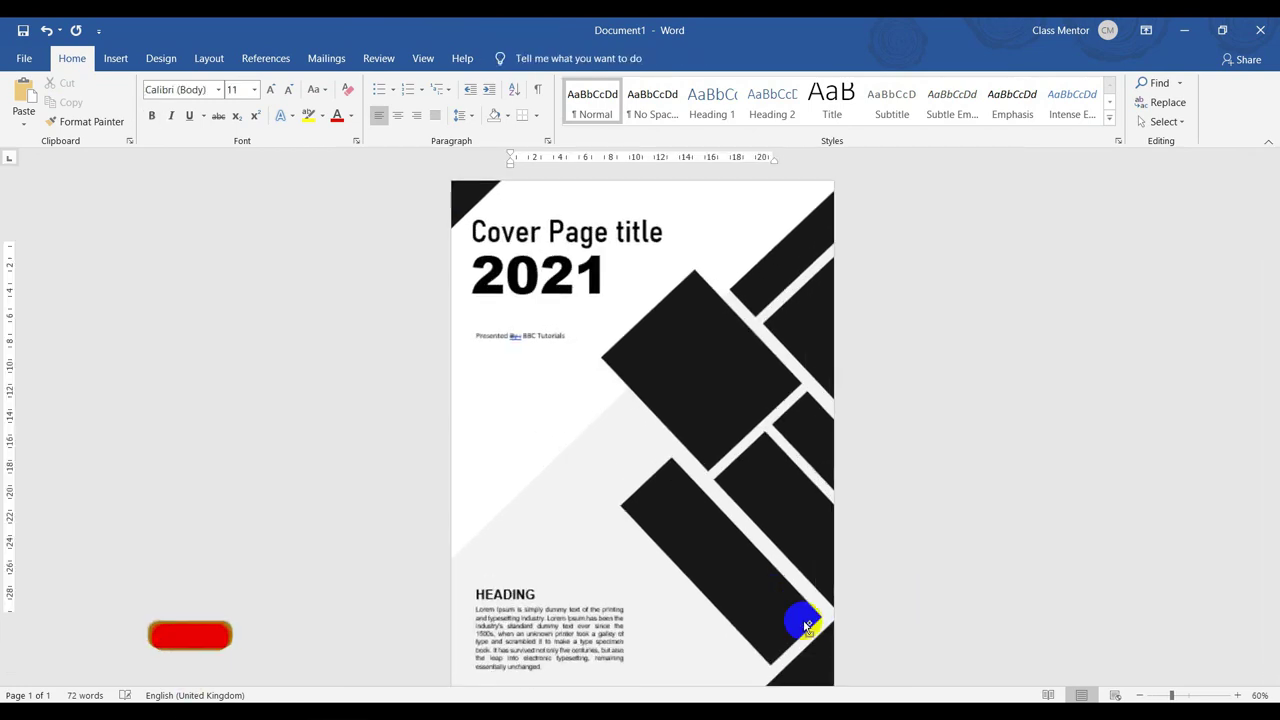
{"action": "scroll", "coordinate": [666, 617], "scroll_direction": "down", "scroll_amount": 1}
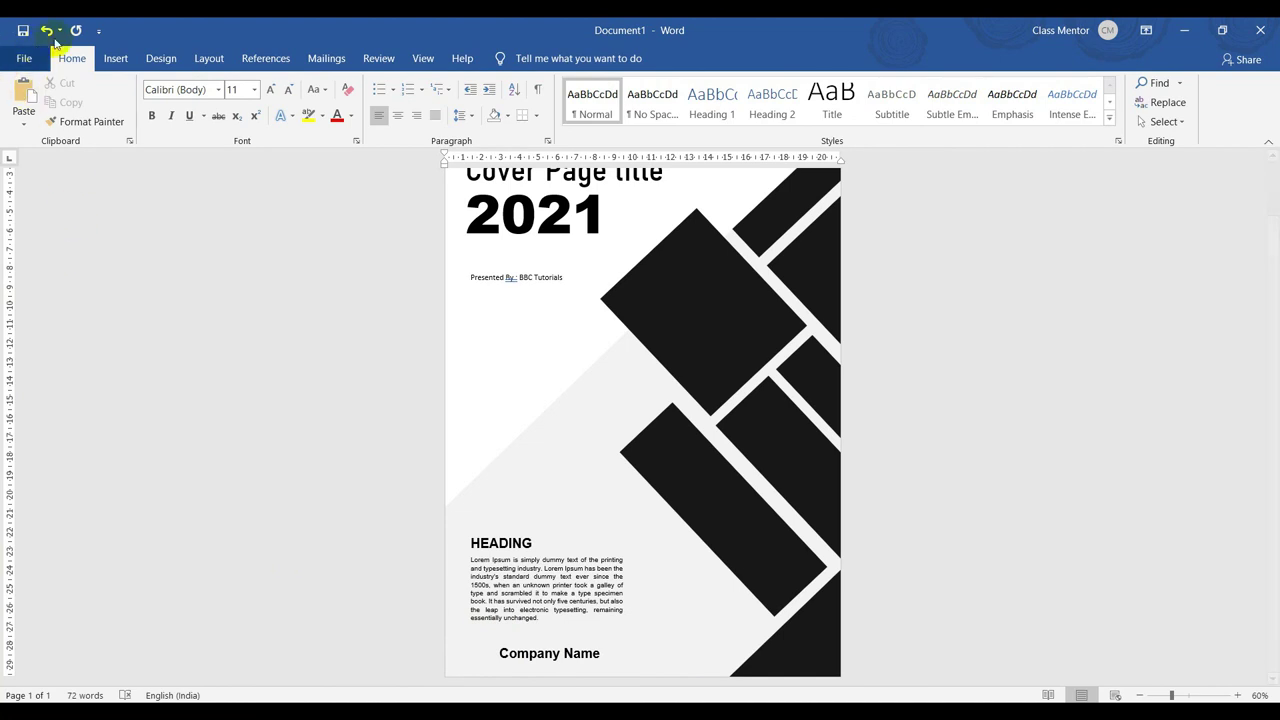
Insert the FAVPNG marketing logo picture from the Desktop's cover page folder.
{"action": "left_click", "coordinate": [117, 62]}
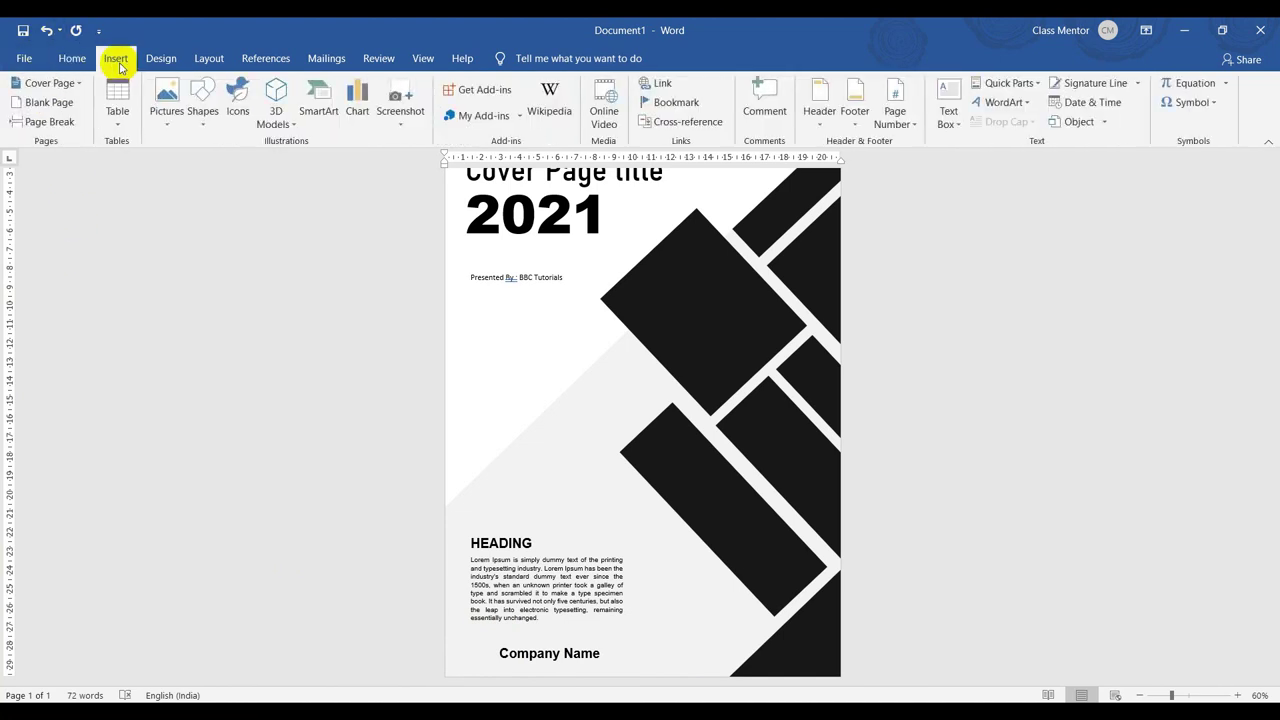
{"action": "left_click", "coordinate": [166, 112]}
{"action": "left_click", "coordinate": [185, 166]}
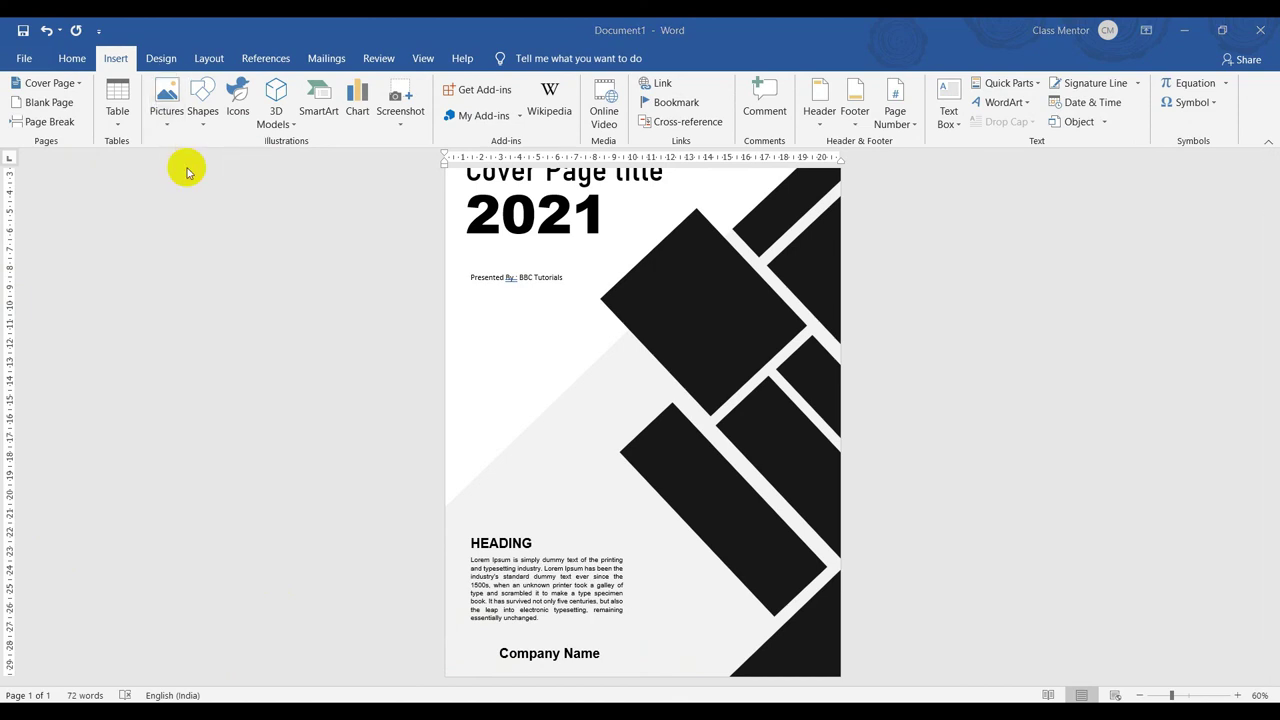
{"action": "left_click", "coordinate": [66, 160]}
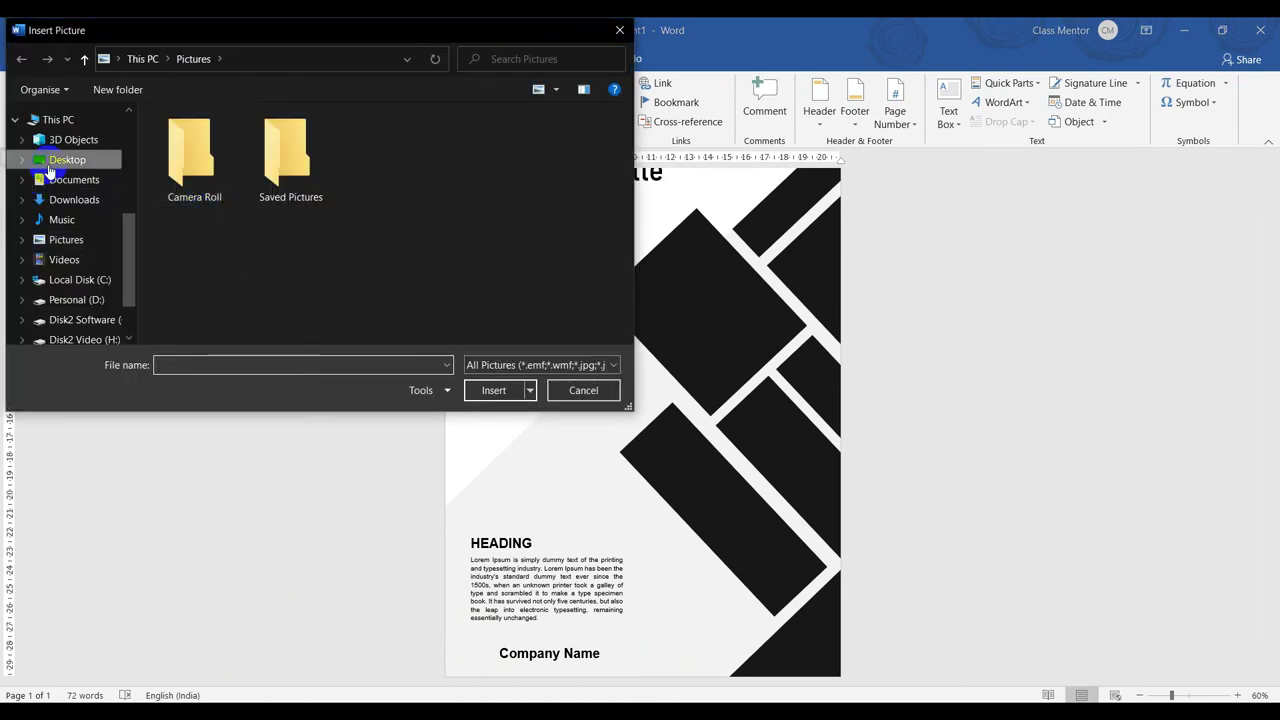
{"action": "left_click", "coordinate": [203, 185]}
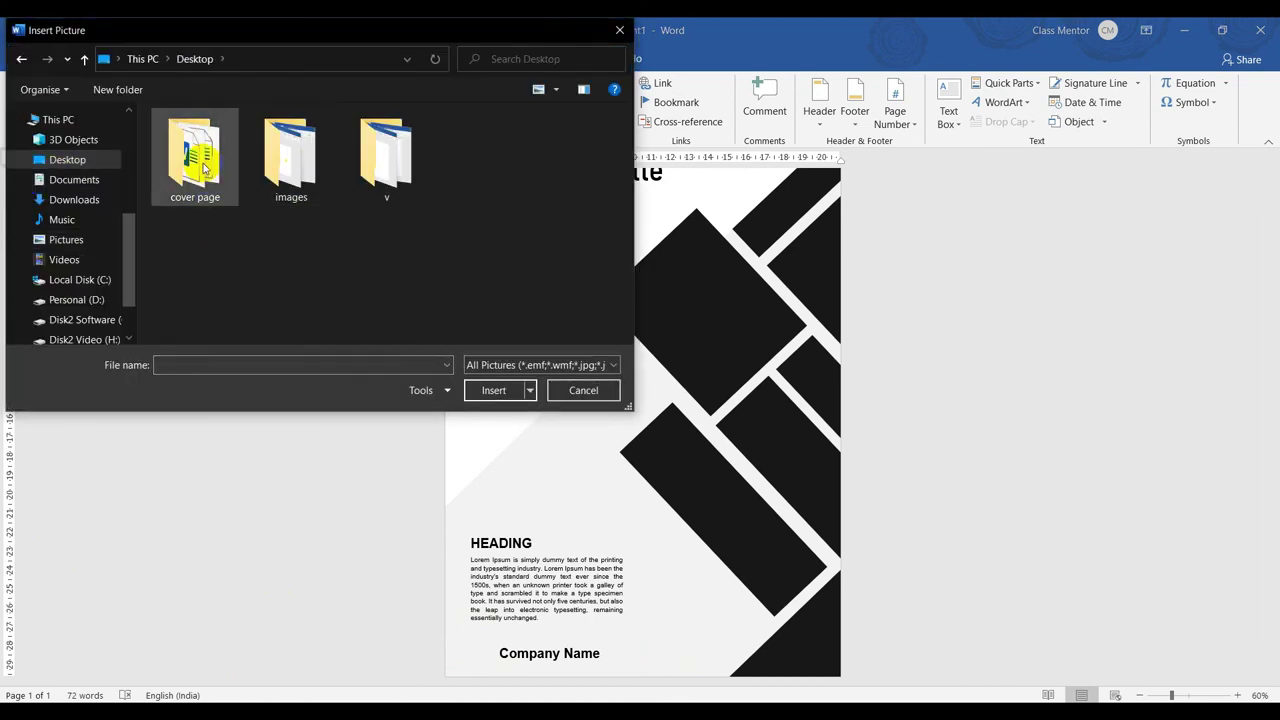
{"action": "double_click", "coordinate": [213, 178]}
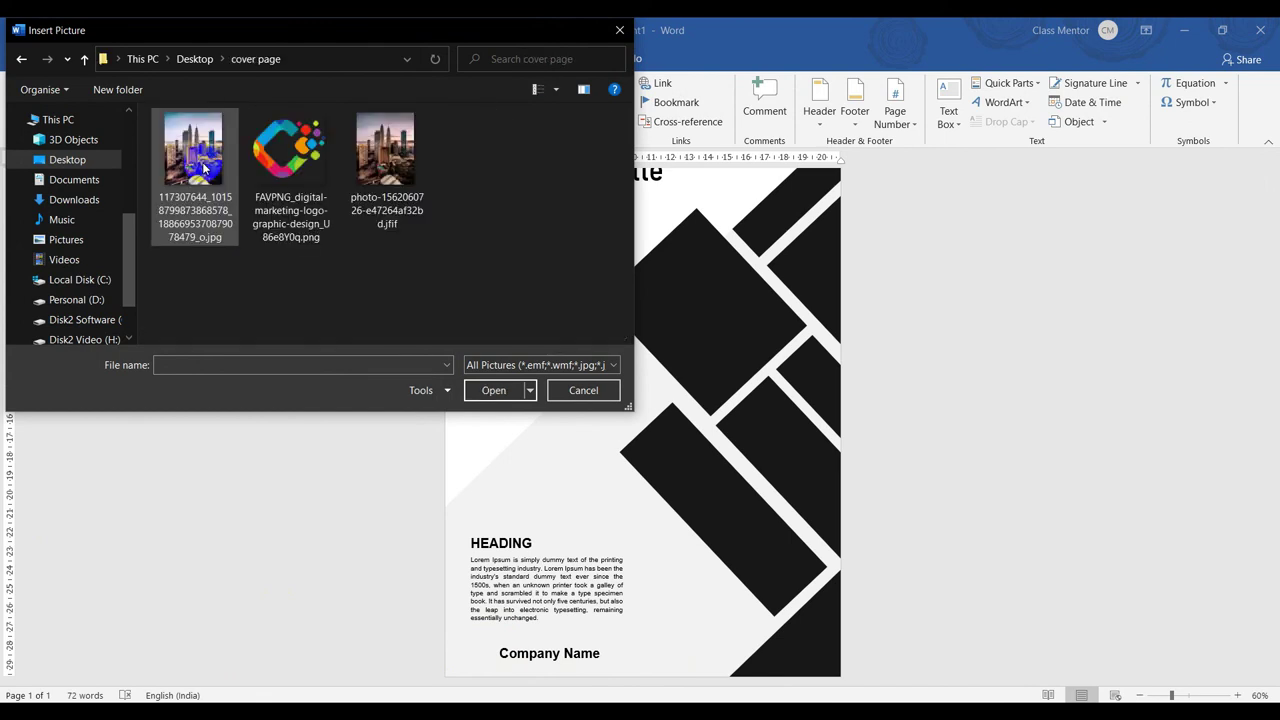
{"action": "double_click", "coordinate": [302, 172]}
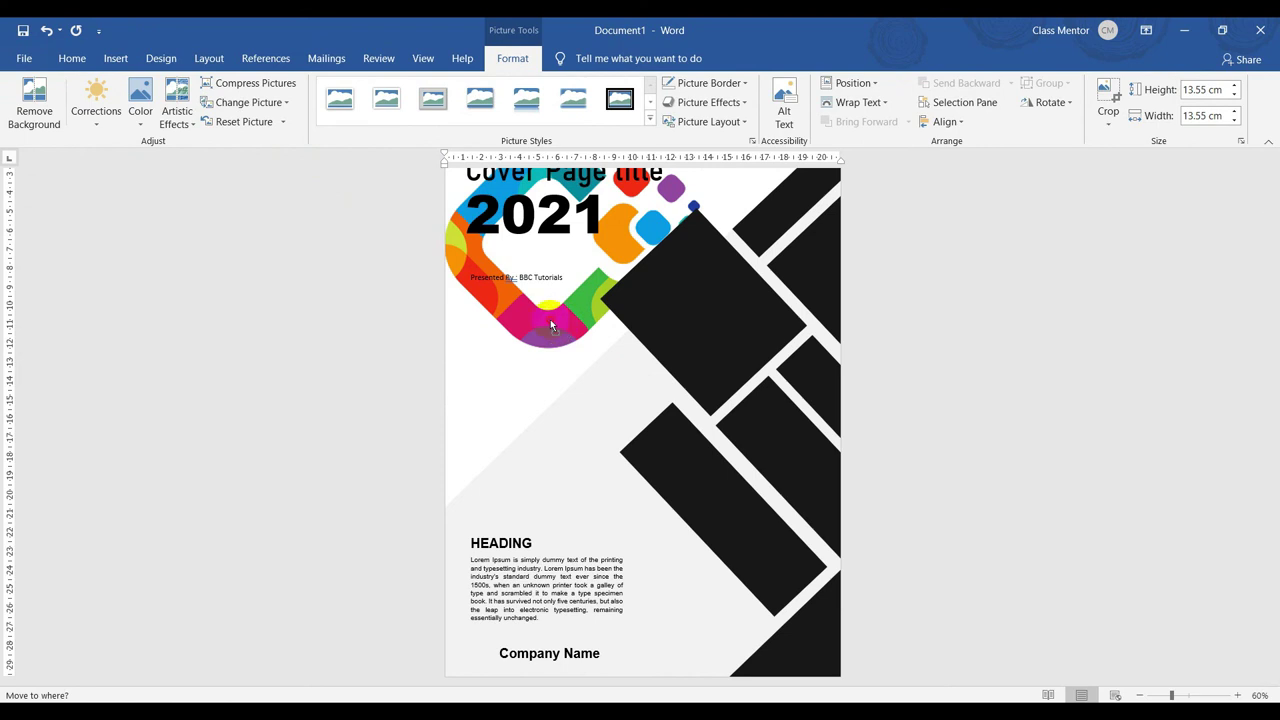
Set the logo to In Front of Text and move it down onto the black shapes.
{"action": "scroll", "coordinate": [548, 322], "scroll_direction": "up", "scroll_amount": 1}
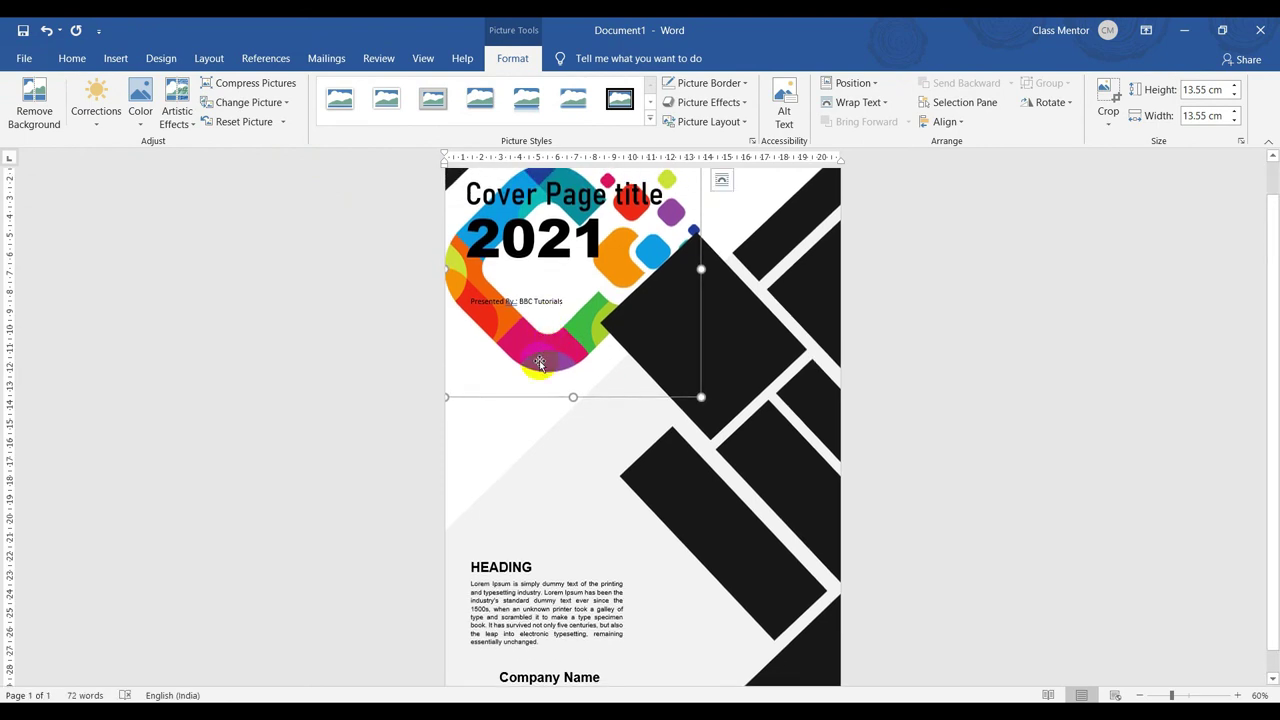
{"action": "right_click", "coordinate": [541, 365]}
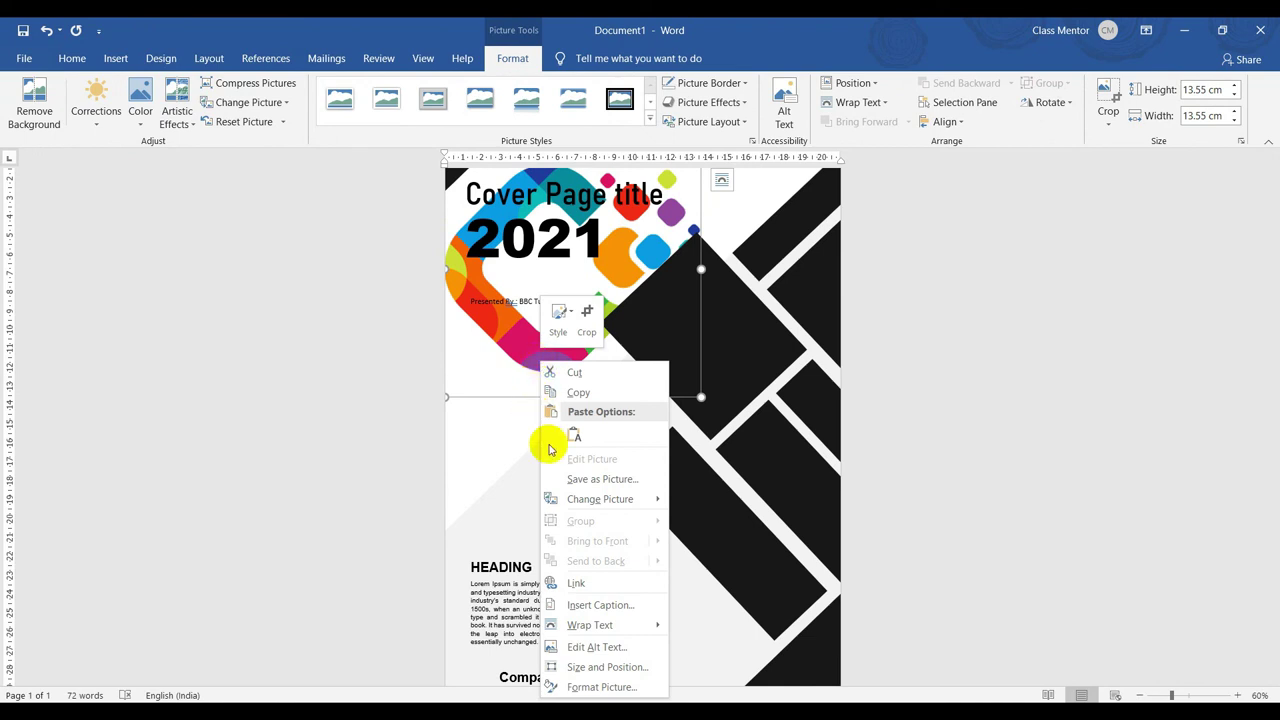
{"action": "mouse_move", "coordinate": [610, 625]}
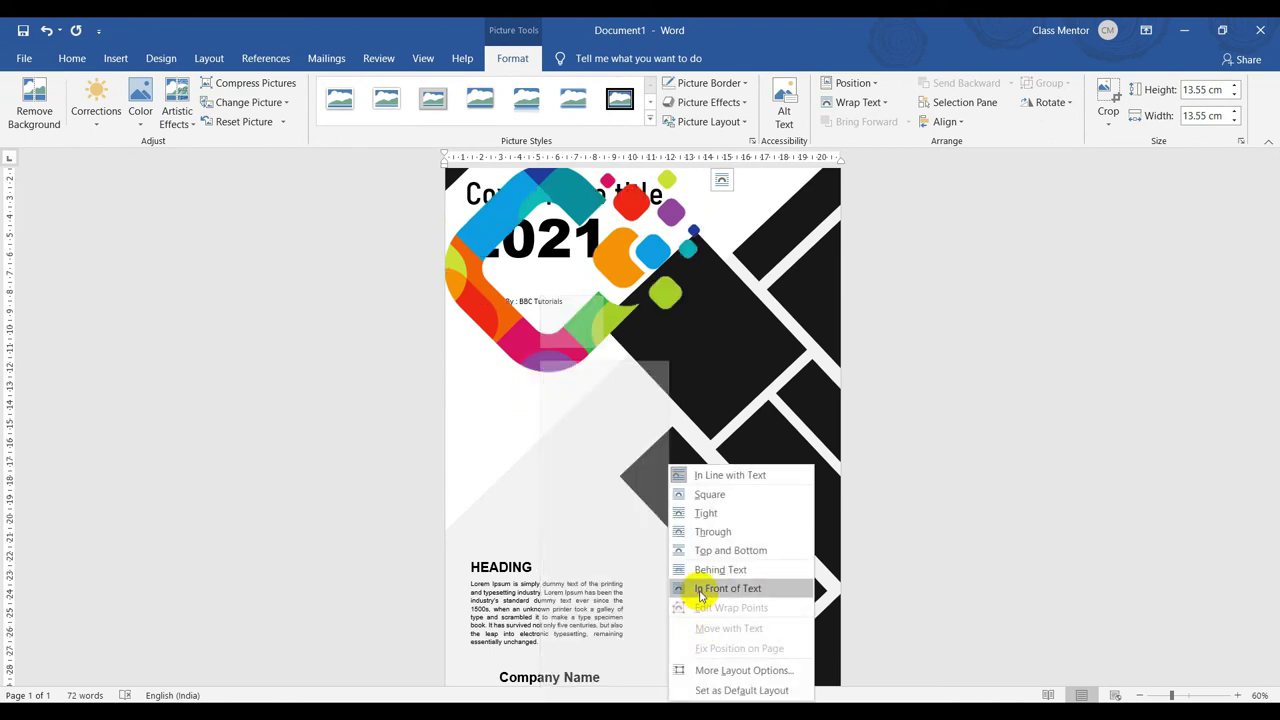
{"action": "left_click", "coordinate": [700, 588]}
{"action": "mouse_move", "coordinate": [571, 386]}
{"action": "left_mouse_down"}
{"action": "mouse_move", "coordinate": [686, 512]}
{"action": "mouse_move", "coordinate": [628, 457]}
{"action": "left_mouse_up"}
Shrink the logo to about 1.32 cm square and line it up left of Company Name.
{"action": "mouse_move", "coordinate": [742, 221]}
{"action": "left_mouse_down"}
{"action": "mouse_move", "coordinate": [530, 425]}
{"action": "mouse_move", "coordinate": [483, 650]}
{"action": "left_mouse_up"}
{"action": "scroll", "coordinate": [517, 406], "scroll_direction": "down", "scroll_amount": 1}
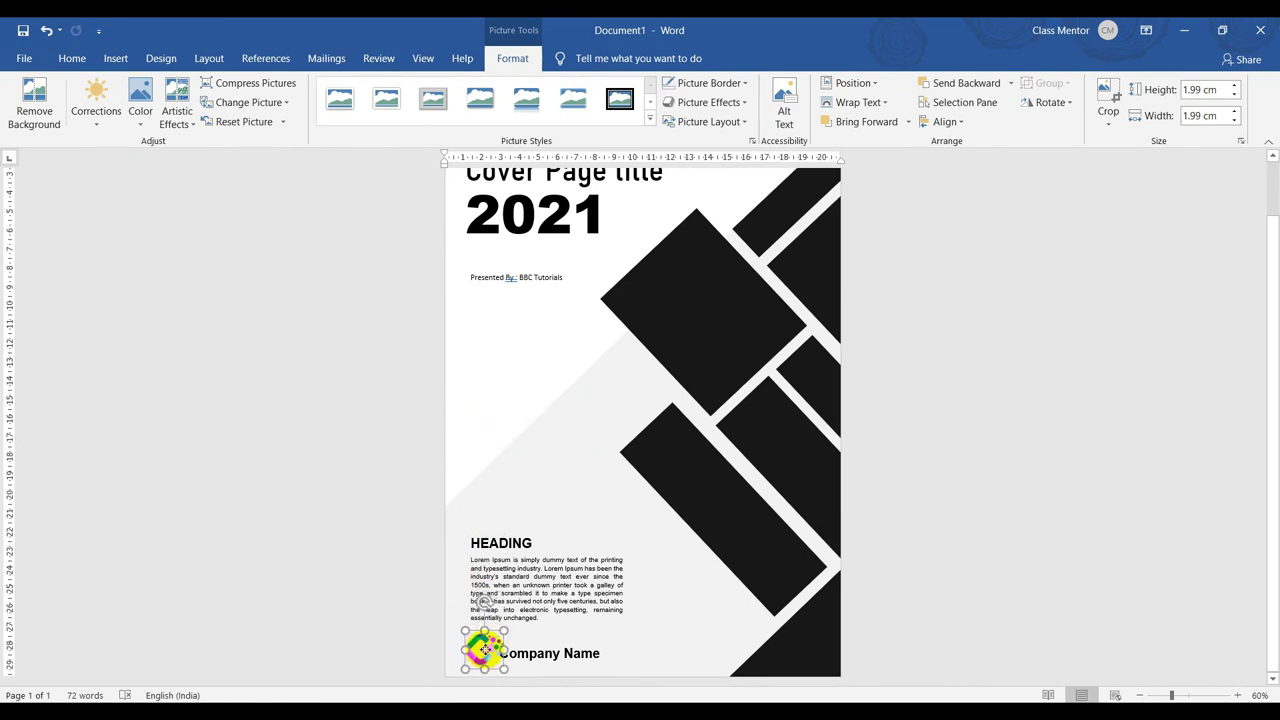
{"action": "mouse_move", "coordinate": [485, 650]}
{"action": "left_mouse_down"}
{"action": "mouse_move", "coordinate": [502, 637]}
{"action": "mouse_move", "coordinate": [490, 645]}
{"action": "left_mouse_up"}
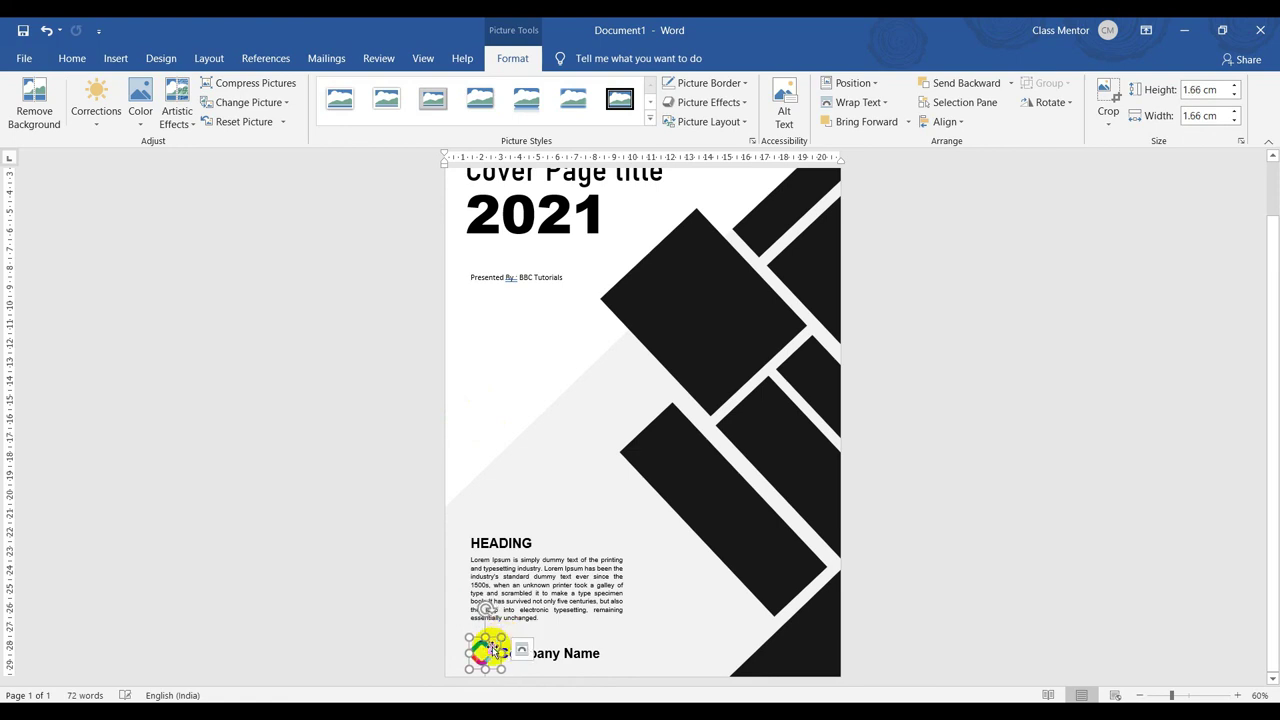
{"action": "scroll", "coordinate": [480, 650], "scroll_direction": "up", "scroll_amount": 7}
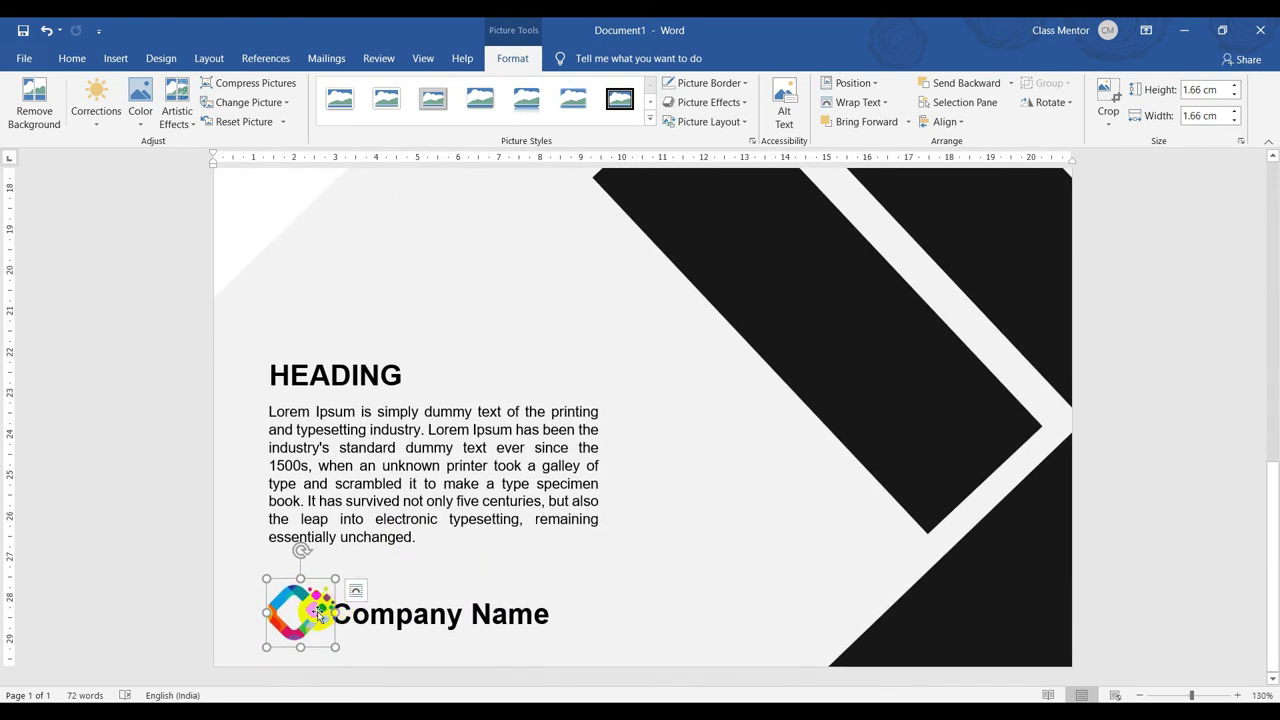
{"action": "left_click_drag", "start_coordinate": [334, 609], "coordinate": [322, 582]}
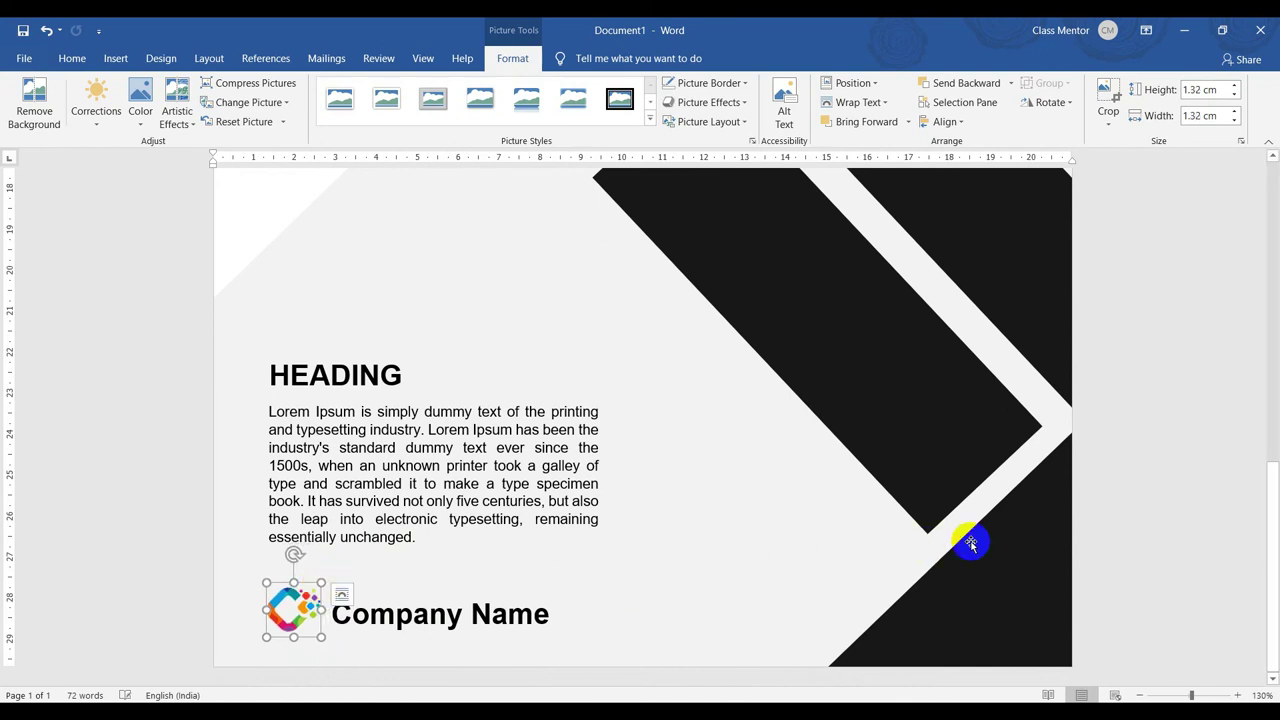
{"action": "left_click", "coordinate": [1143, 549]}
{"action": "scroll", "coordinate": [414, 560], "scroll_direction": "down", "scroll_amount": 2}
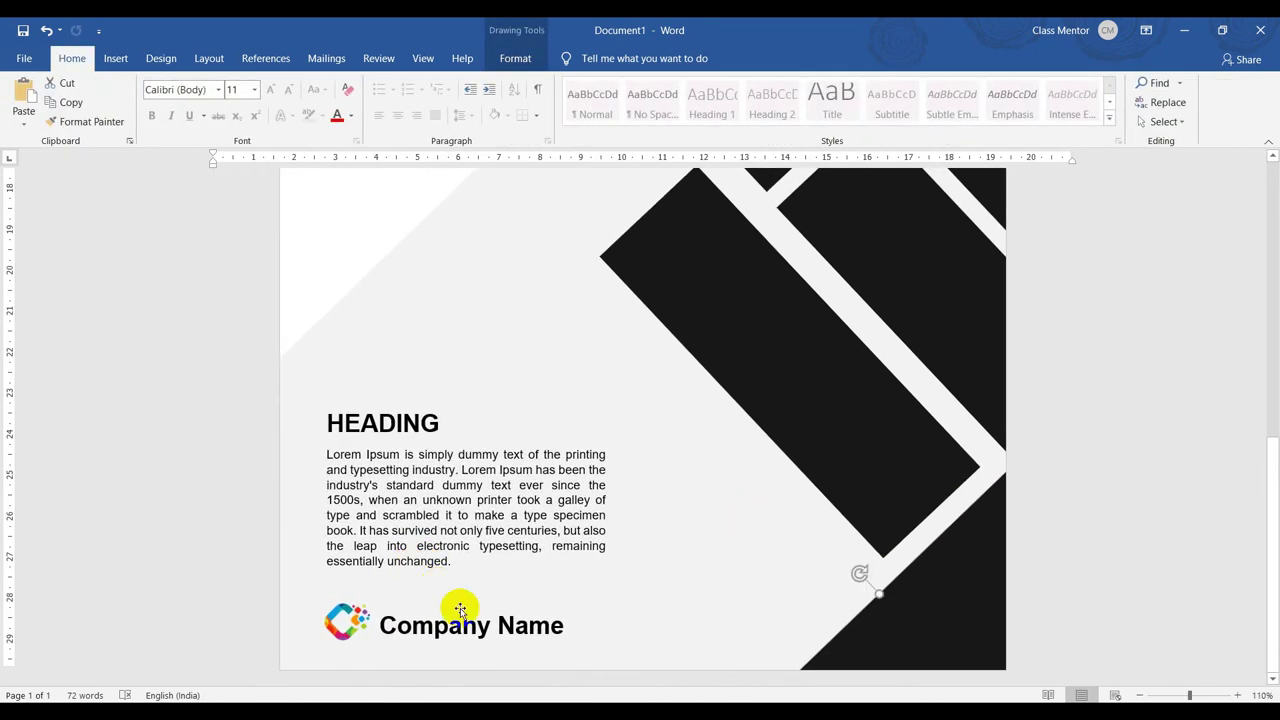
Change the Company Name text from 20 pt to 18 pt.
{"action": "left_click", "coordinate": [461, 627]}
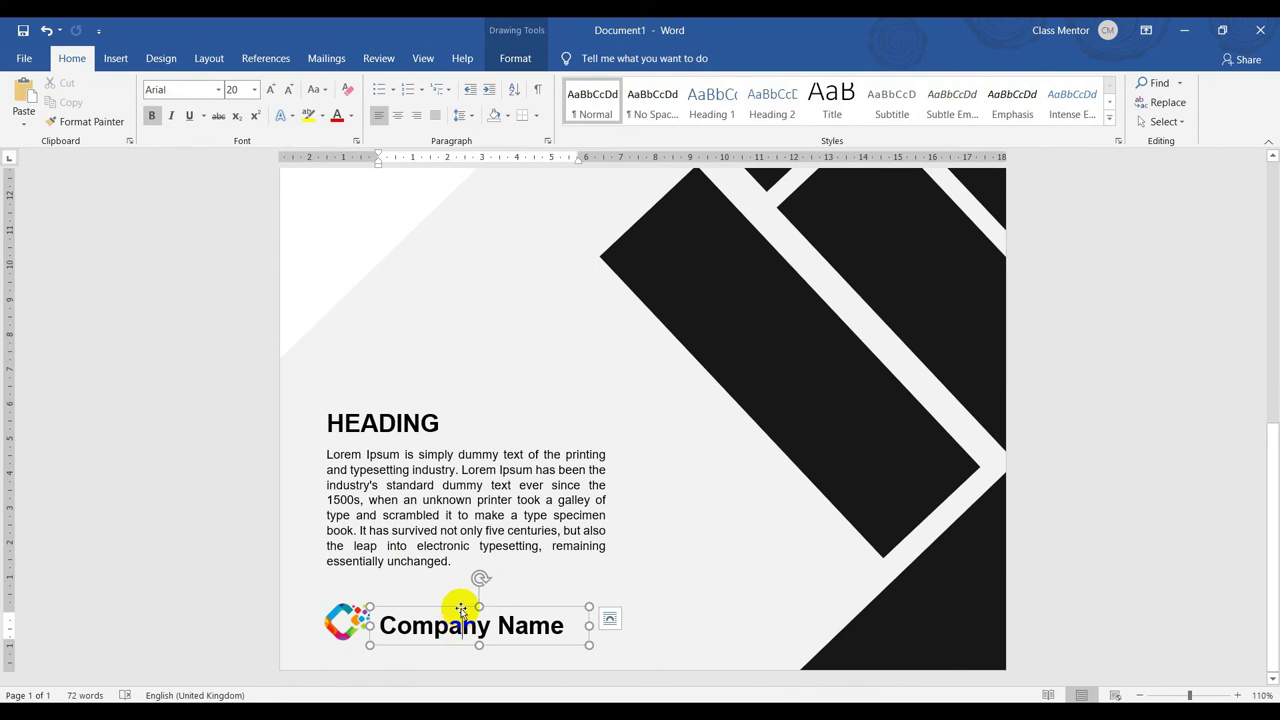
{"action": "left_click", "coordinate": [461, 607]}
{"action": "left_click", "coordinate": [237, 90]}
{"action": "type", "text": "18"}
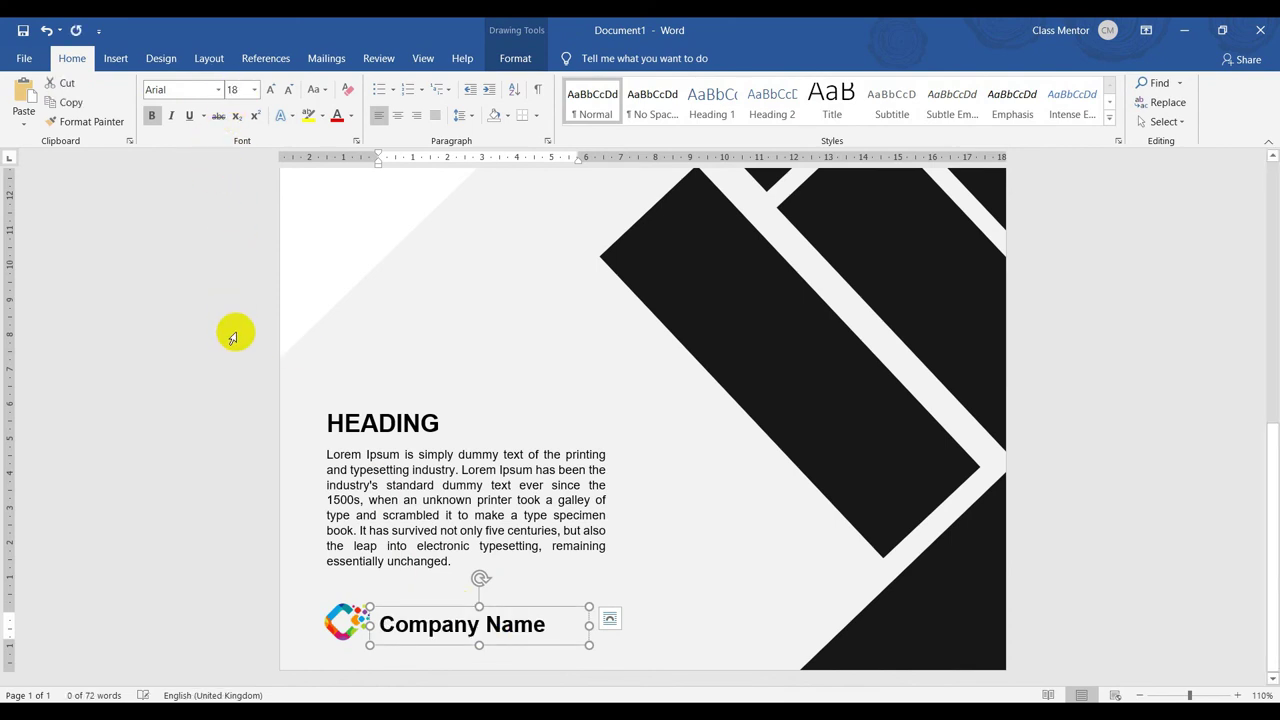
{"action": "left_click", "coordinate": [251, 420]}
{"action": "scroll", "coordinate": [298, 440], "scroll_direction": "down", "scroll_amount": 1}
{"action": "scroll", "coordinate": [298, 440], "scroll_direction": "down", "scroll_amount": 4}
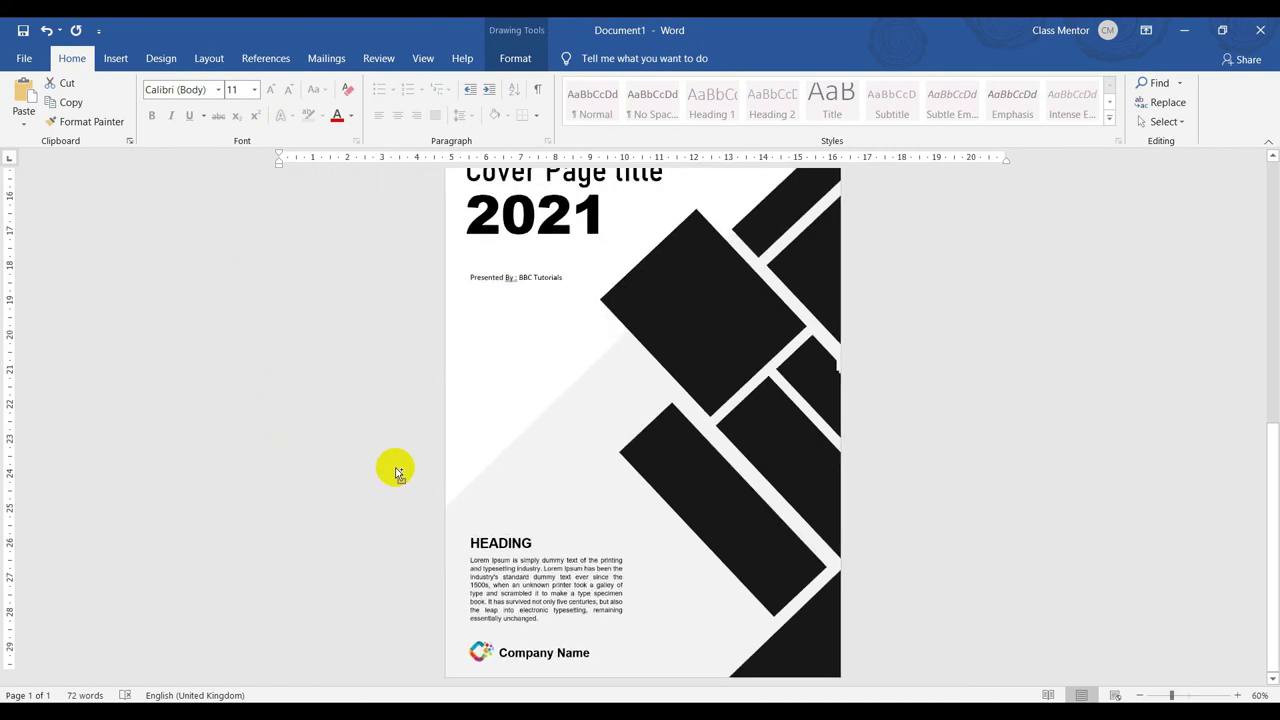
{"action": "scroll", "coordinate": [397, 466], "scroll_direction": "down", "scroll_amount": 1}
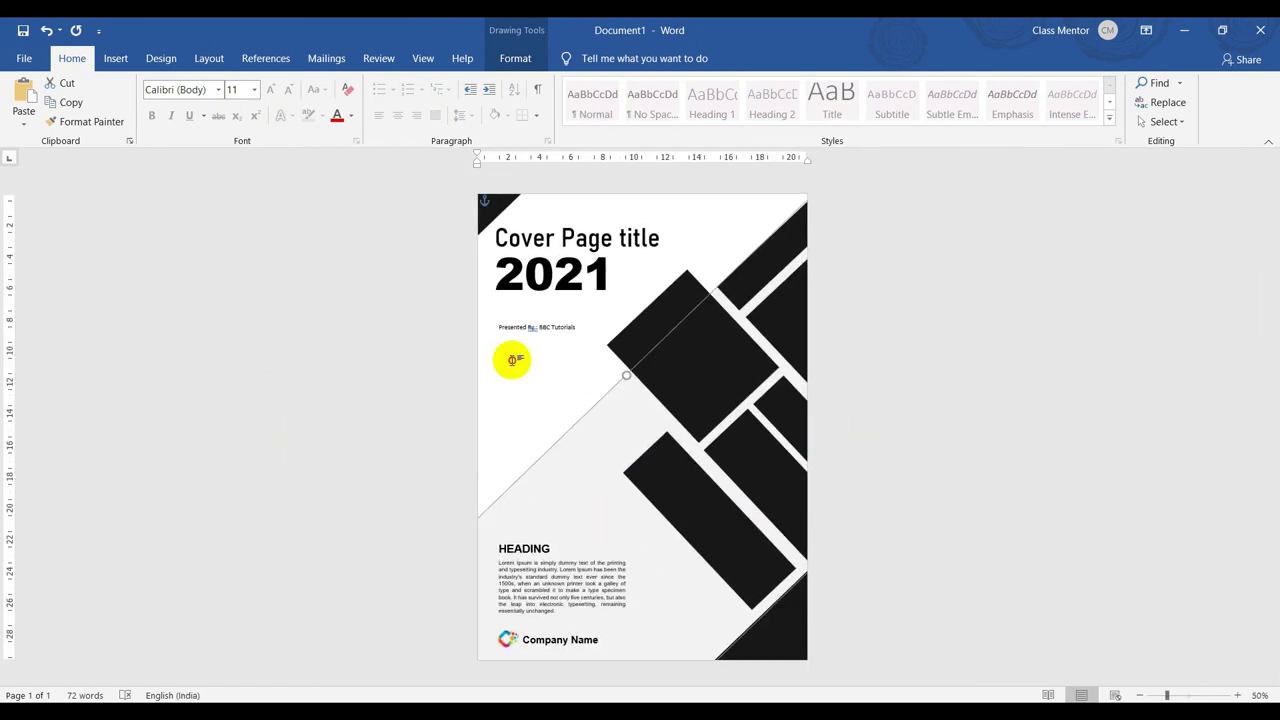
{"action": "left_click", "coordinate": [512, 360]}
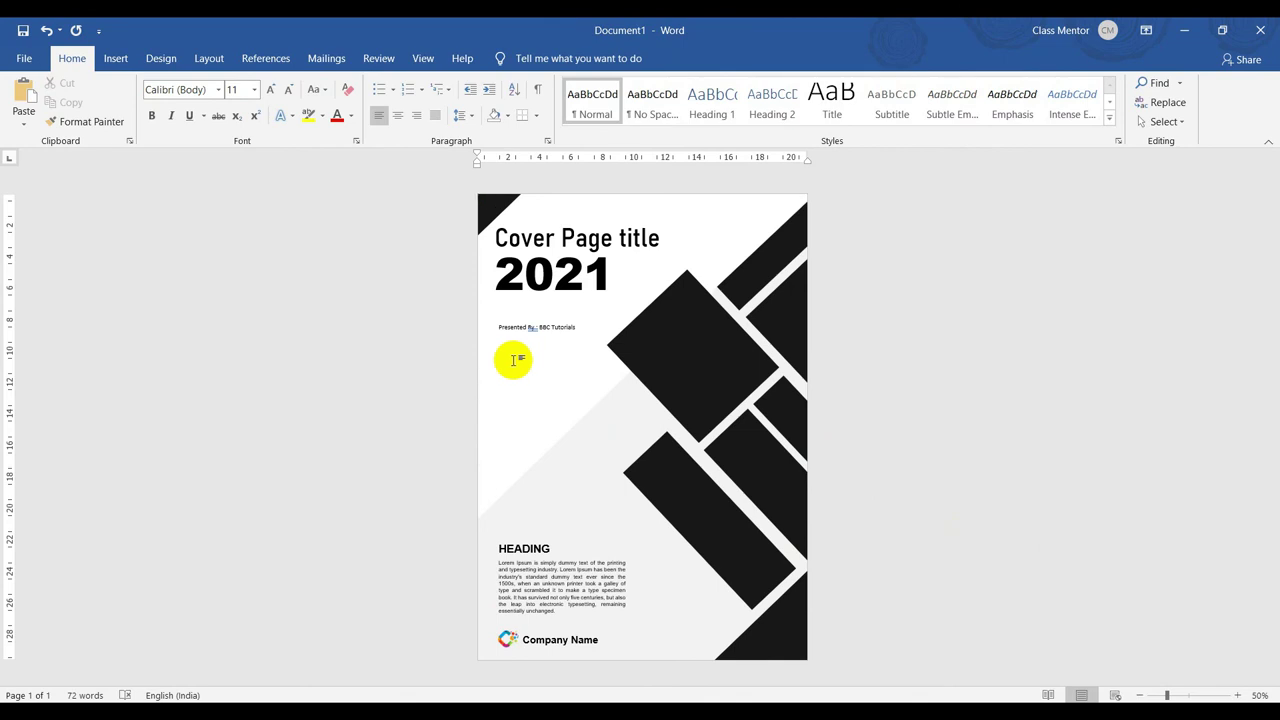
Place a 2.74 × 2.48 cm orange copy of the black diamond right of the title.
{"action": "left_click", "coordinate": [676, 366]}
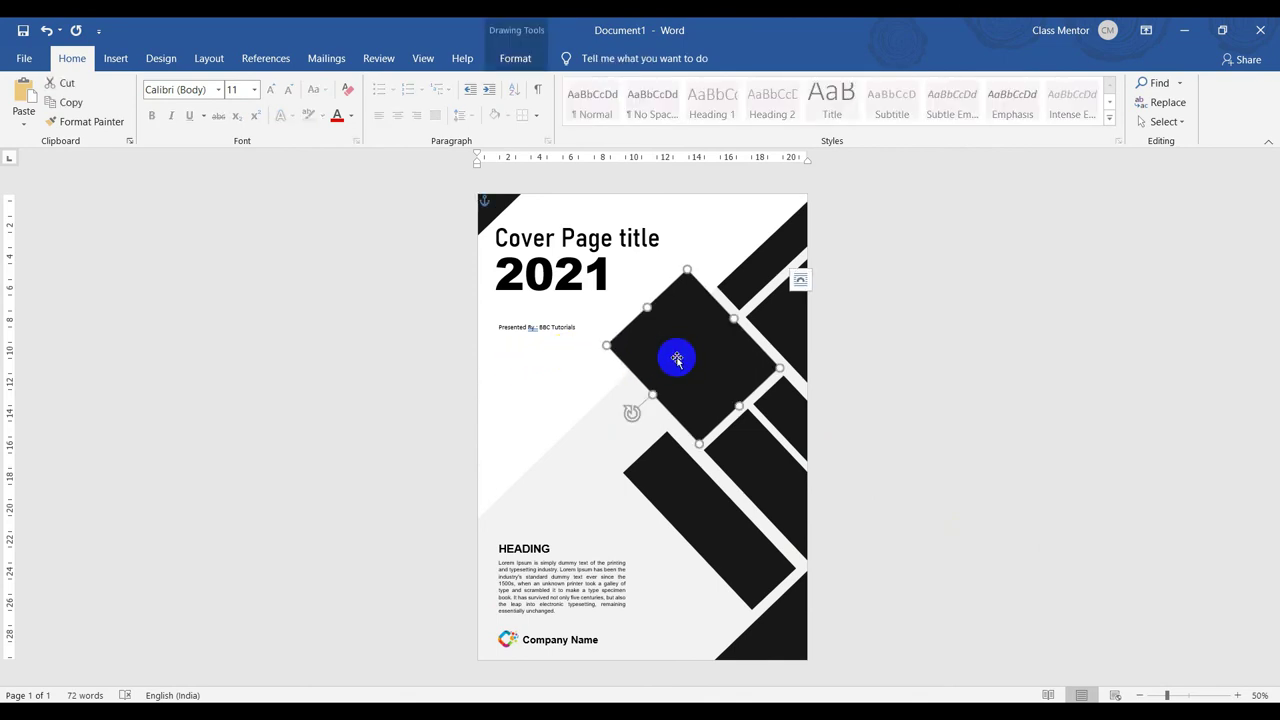
{"action": "left_click_drag", "start_coordinate": [681, 357], "coordinate": [572, 432], "text": "ctrl"}
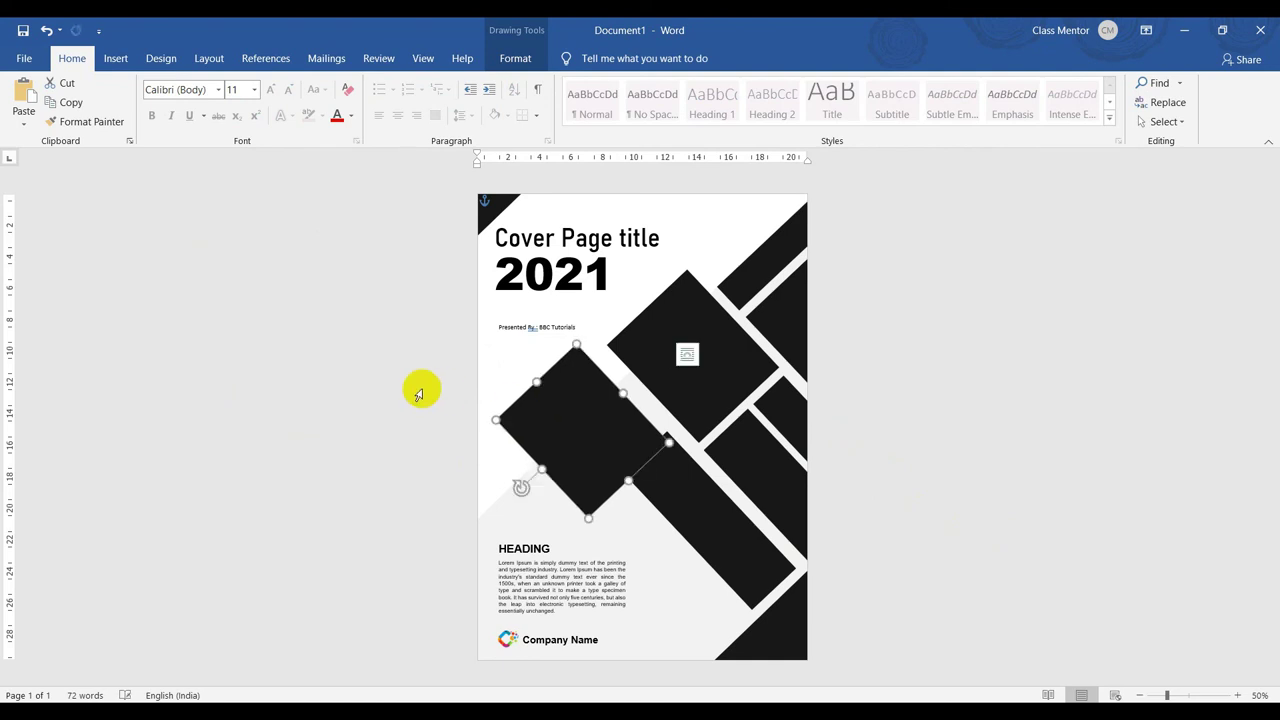
{"action": "mouse_move", "coordinate": [494, 418]}
{"action": "left_mouse_down"}
{"action": "mouse_move", "coordinate": [616, 452]}
{"action": "mouse_move", "coordinate": [686, 267]}
{"action": "left_mouse_up"}
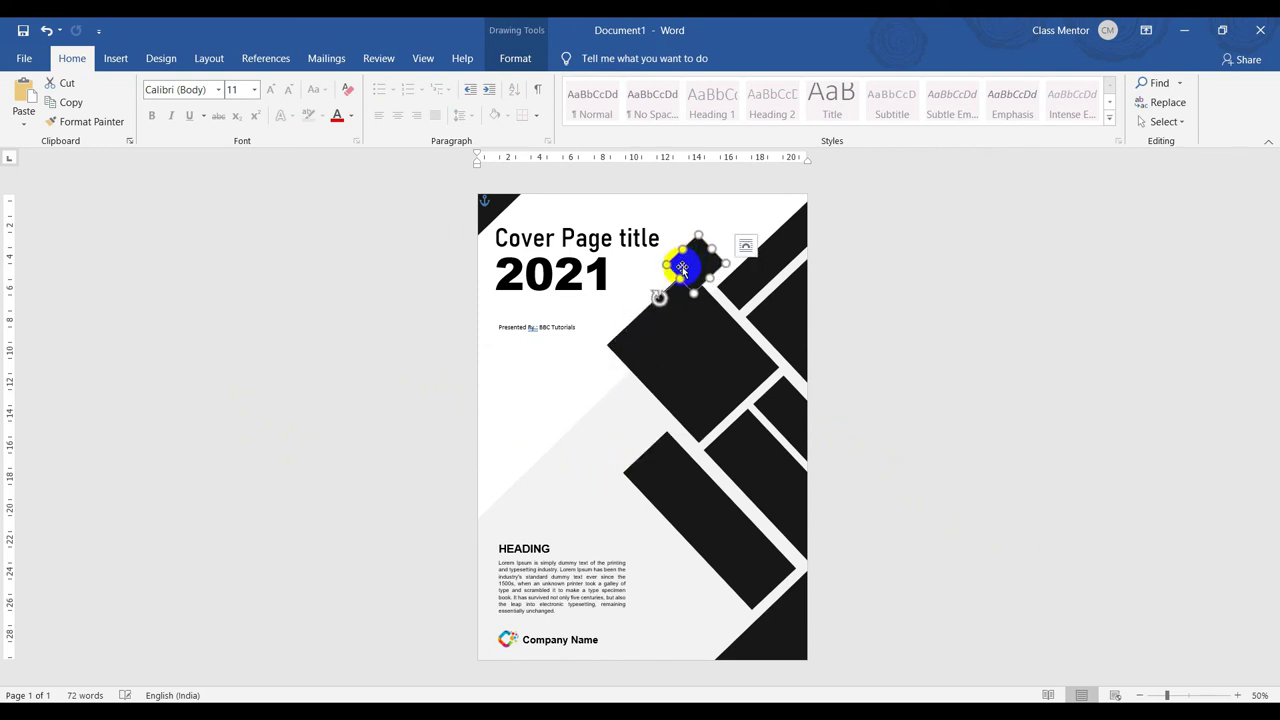
{"action": "left_click", "coordinate": [515, 58]}
{"action": "left_click", "coordinate": [405, 83]}
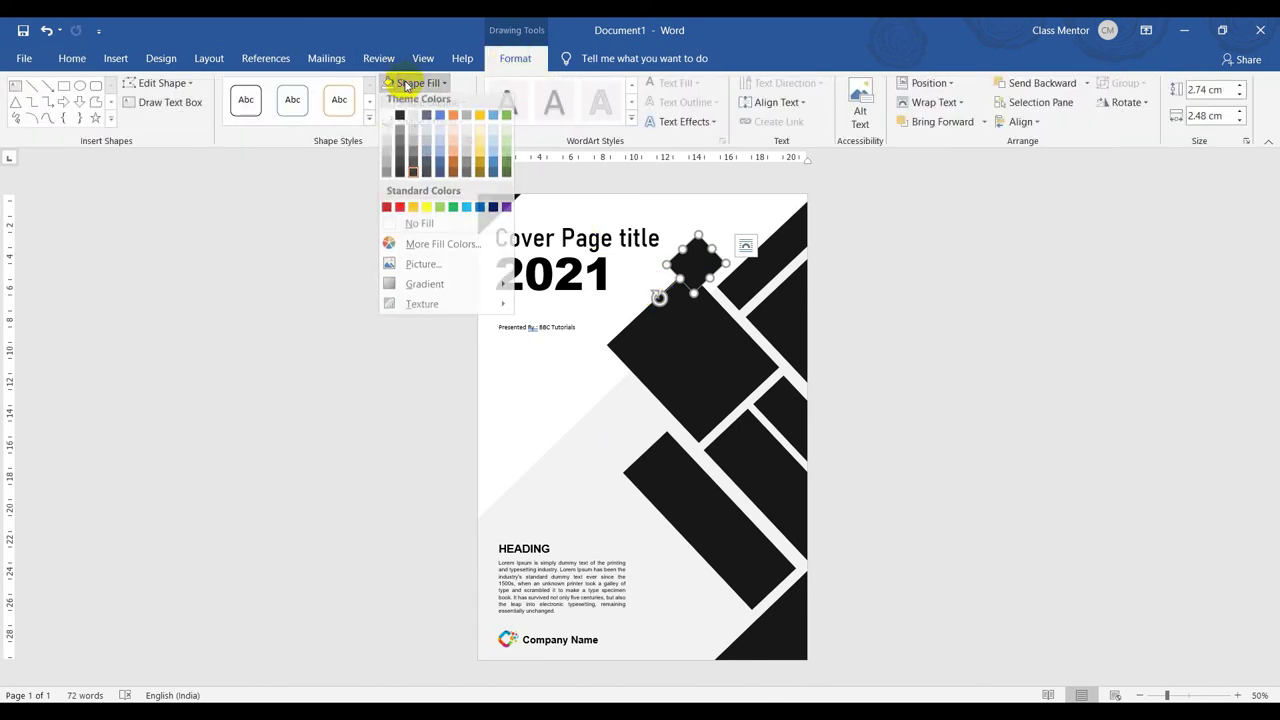
{"action": "left_click", "coordinate": [413, 214]}
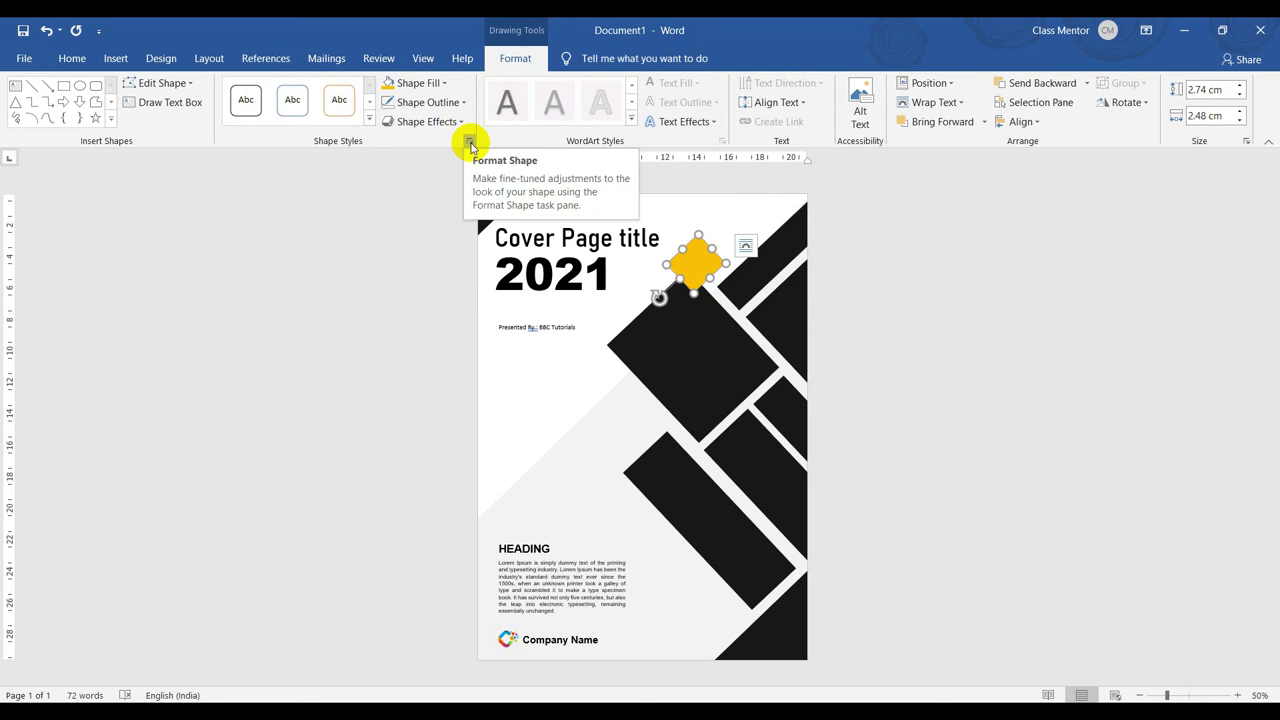
Set the yellow diamond's fill transparency to 50%.
{"action": "left_click", "coordinate": [470, 144]}
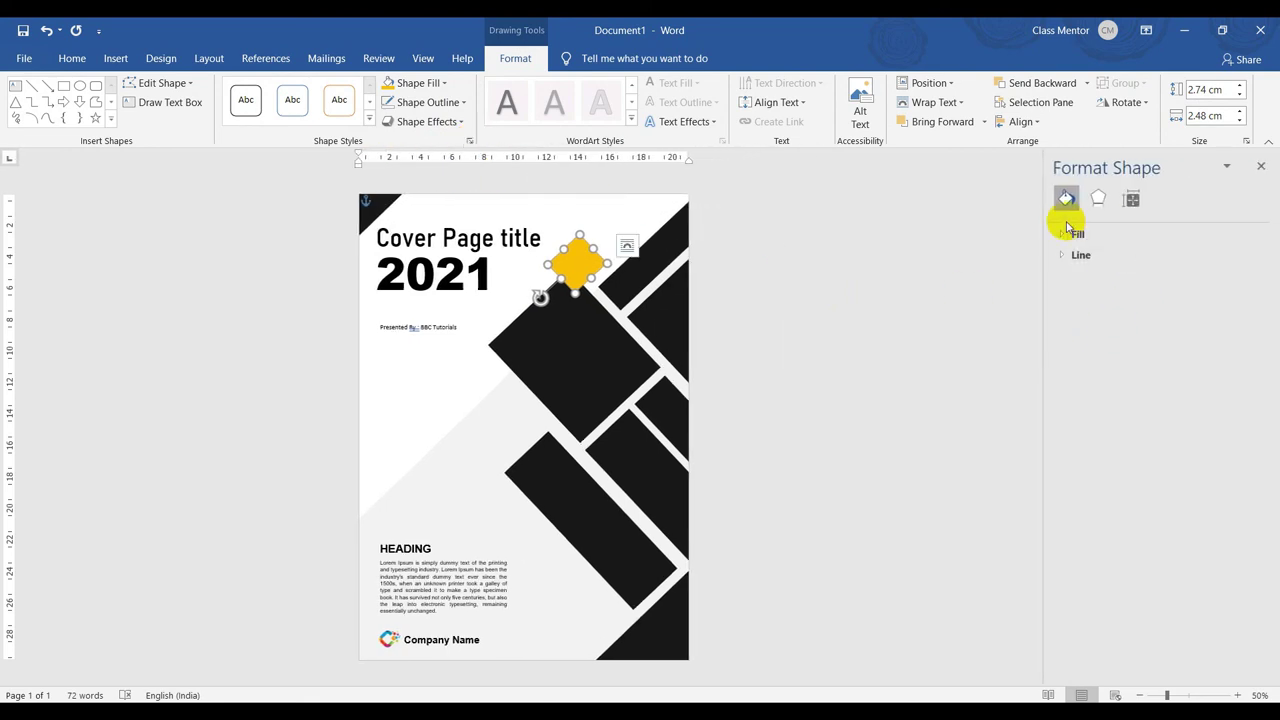
{"action": "left_click", "coordinate": [1077, 236]}
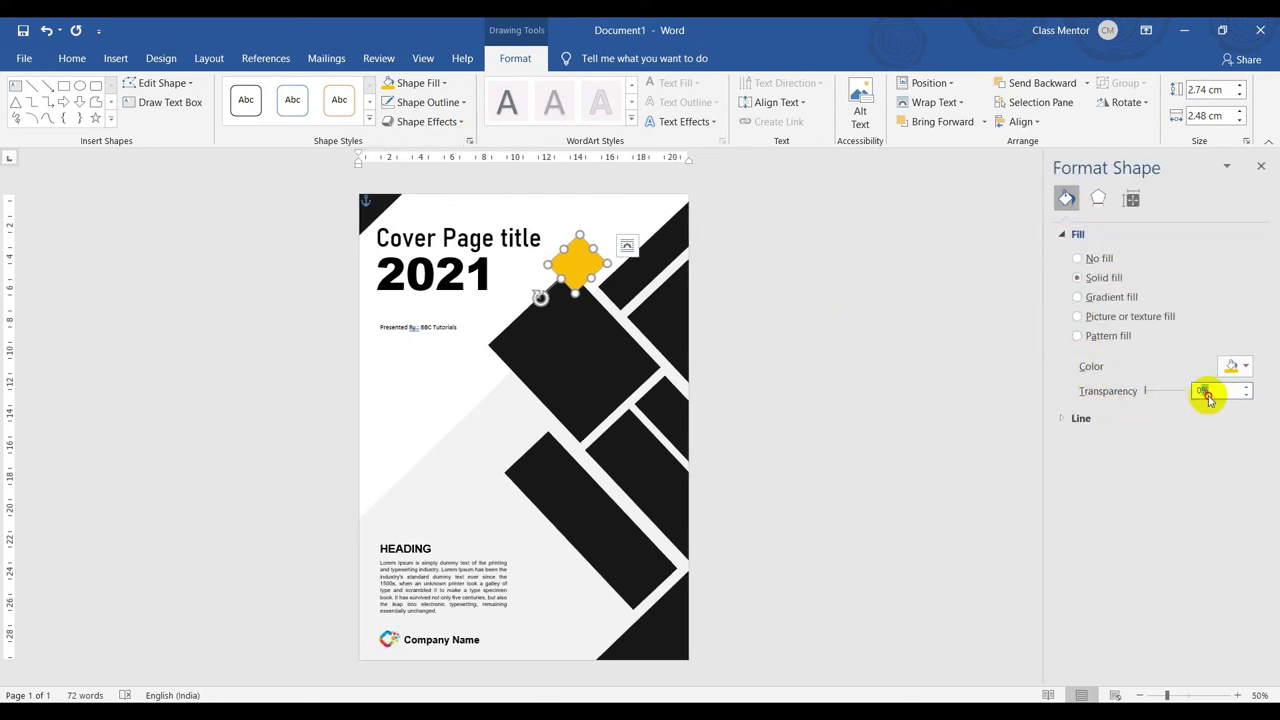
{"action": "type", "text": "0"}
{"action": "key", "text": "Return"}
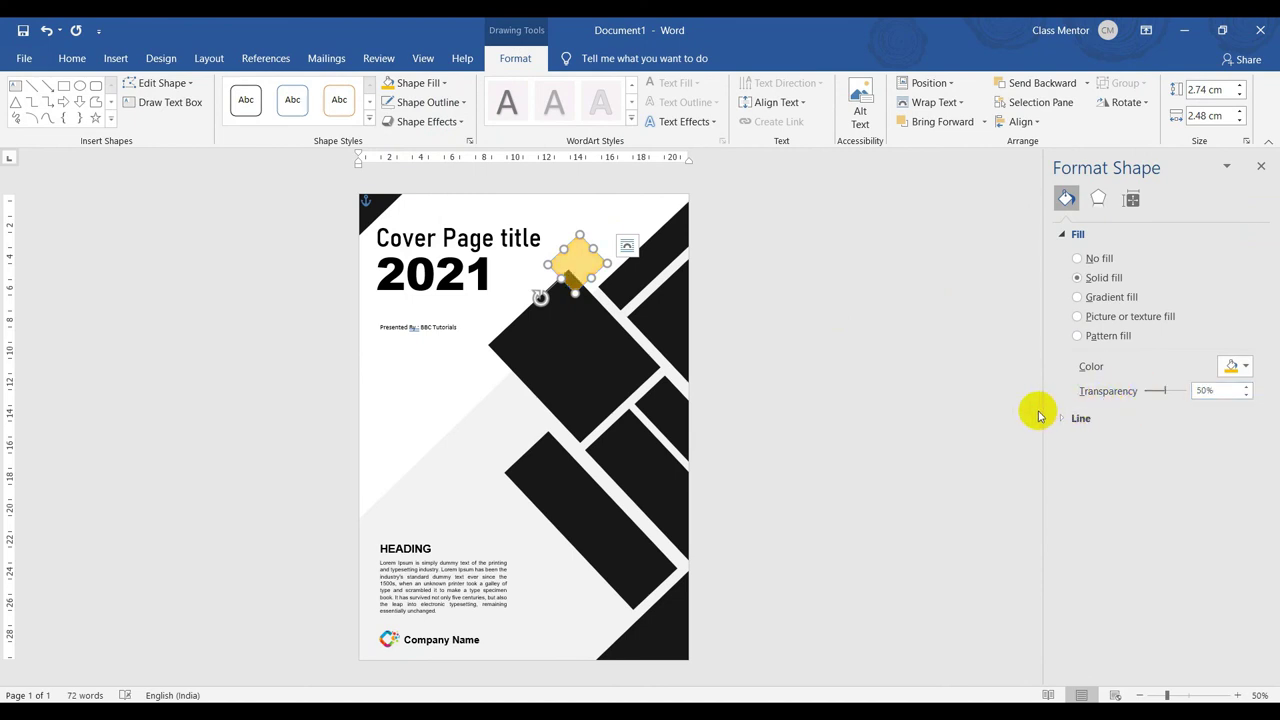
{"action": "left_click", "coordinate": [769, 411]}
Position translucent diamond copies mid-page and two overlapping near the bottom, one smaller.
{"action": "left_click", "coordinate": [573, 272]}
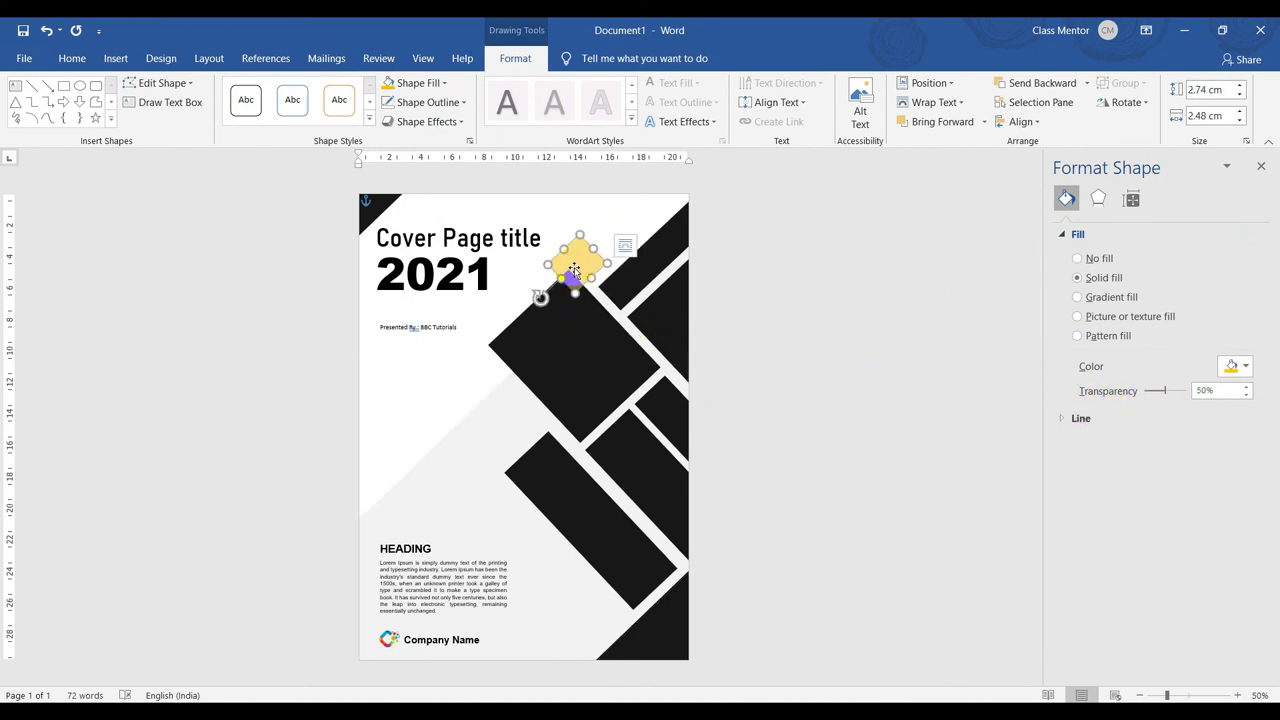
{"action": "mouse_move", "coordinate": [575, 262]}
{"action": "left_mouse_down"}
{"action": "mouse_move", "coordinate": [553, 432]}
{"action": "mouse_move", "coordinate": [508, 427]}
{"action": "left_mouse_up"}
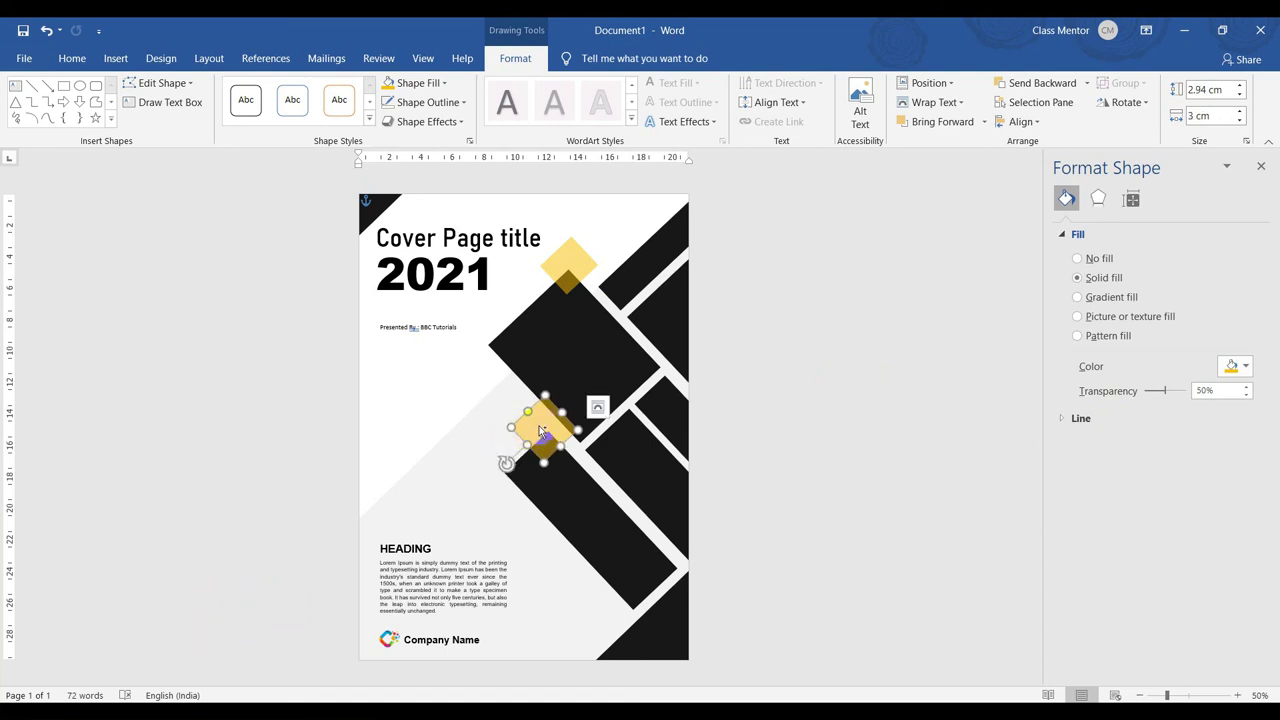
{"action": "left_click_drag", "start_coordinate": [540, 430], "coordinate": [575, 577], "text": "ctrl"}
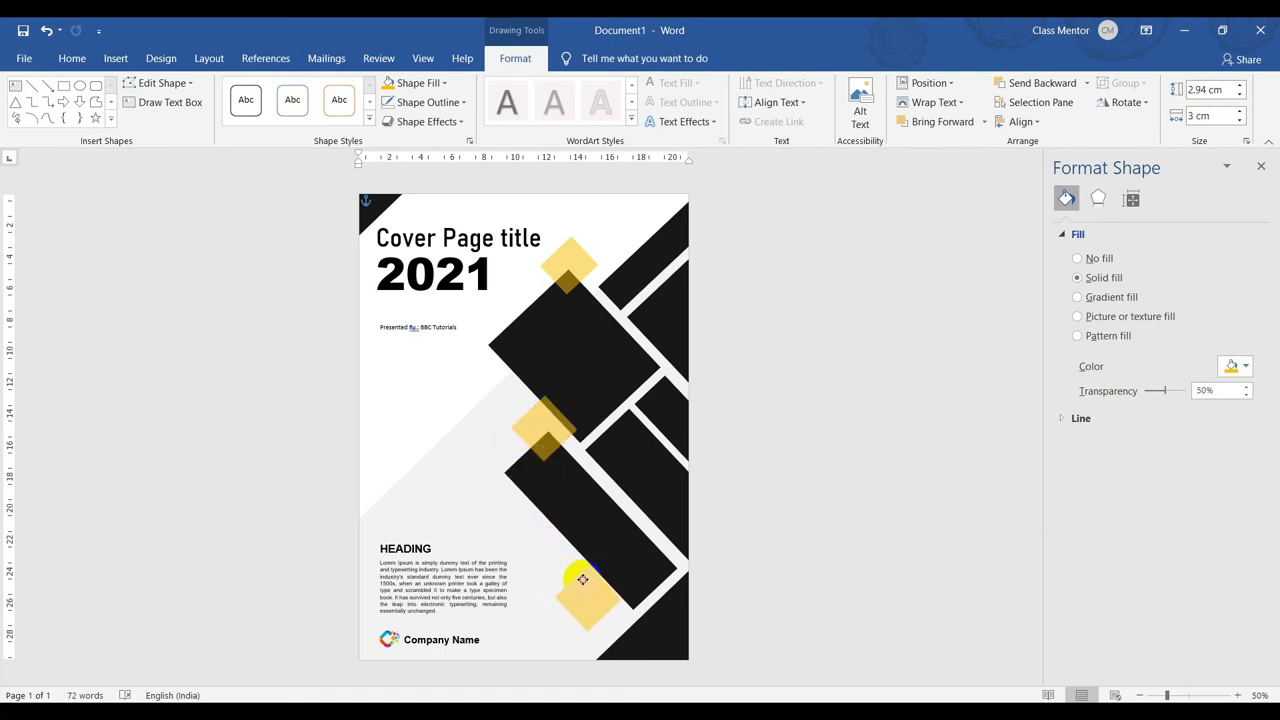
{"action": "mouse_move", "coordinate": [585, 580]}
{"action": "left_mouse_down"}
{"action": "mouse_move", "coordinate": [583, 591]}
{"action": "mouse_move", "coordinate": [547, 588]}
{"action": "left_mouse_up"}
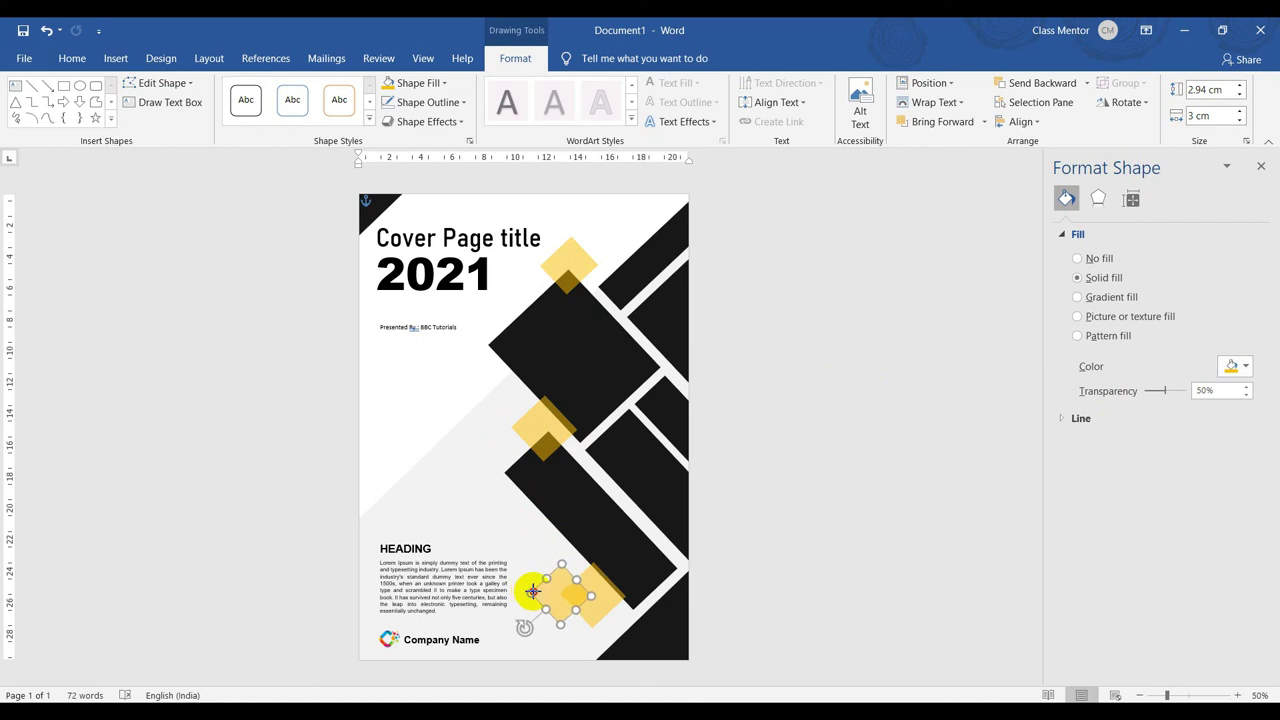
{"action": "left_click_drag", "start_coordinate": [527, 591], "coordinate": [549, 591]}
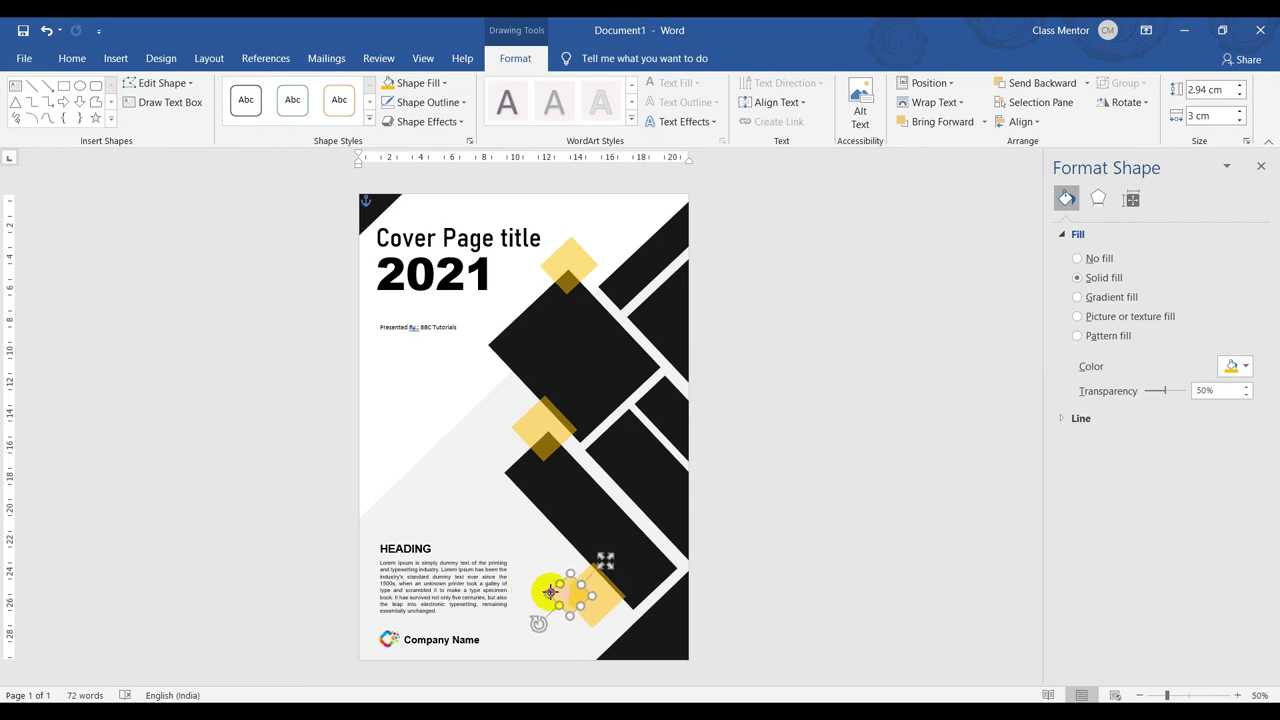
{"action": "left_click", "coordinate": [830, 612]}
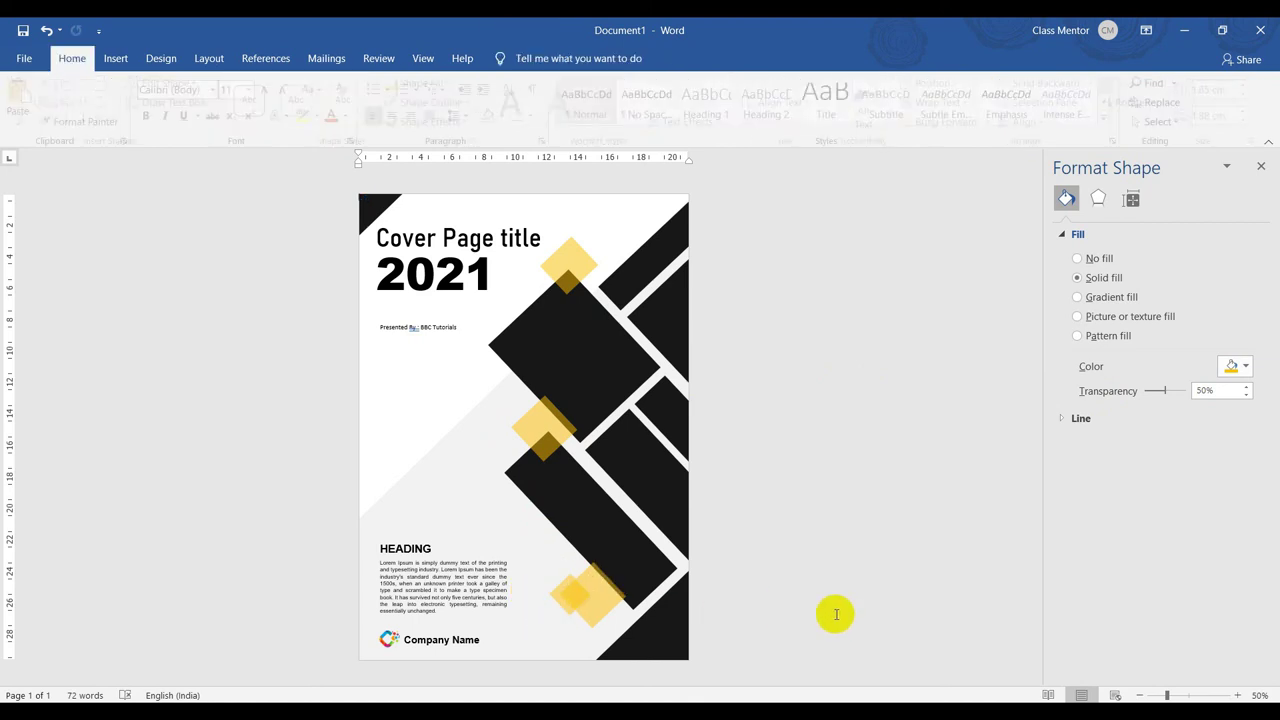
Select the four black diamond strips and group them into one shape.
{"action": "left_click", "coordinate": [543, 425]}
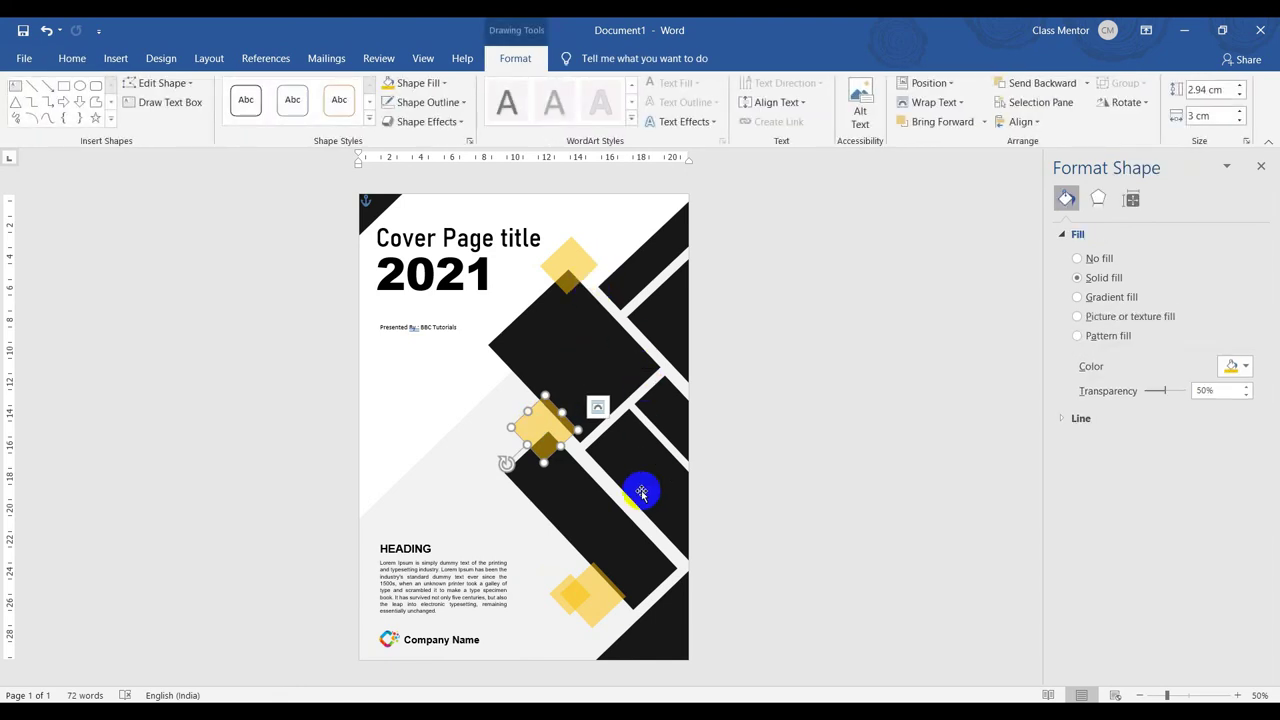
{"action": "left_click", "coordinate": [800, 427]}
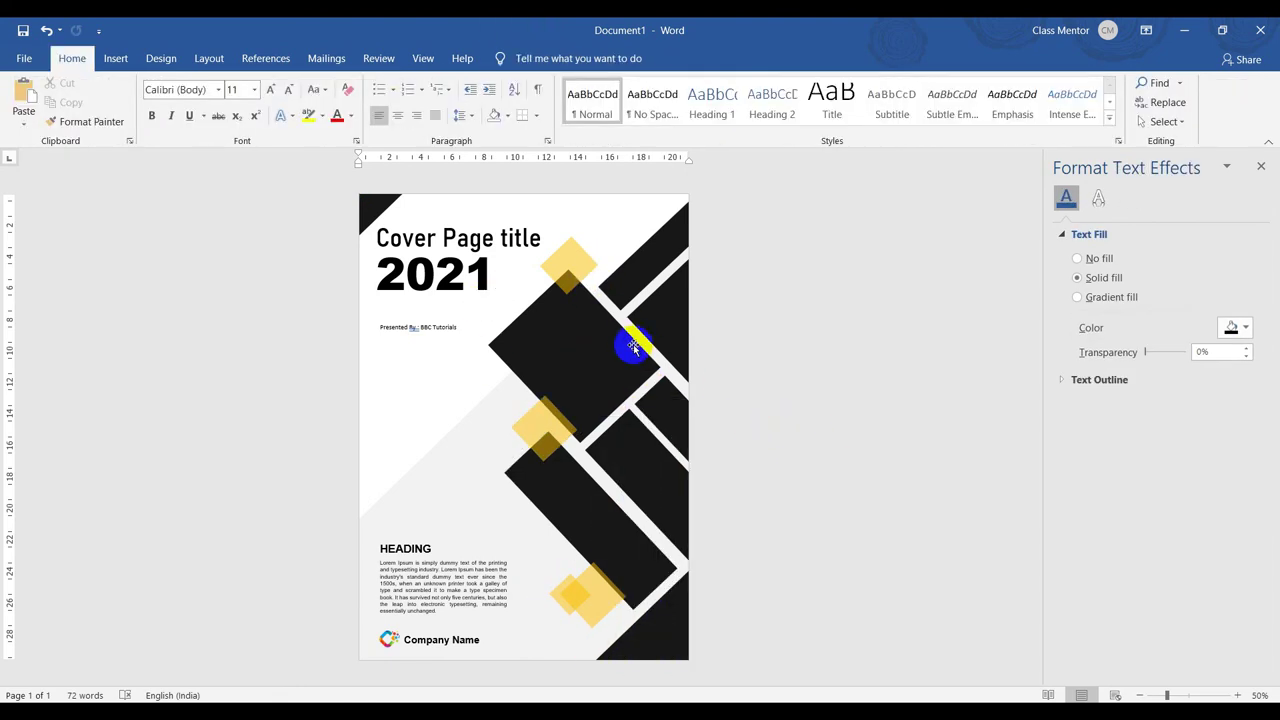
{"action": "left_click", "coordinate": [581, 332]}
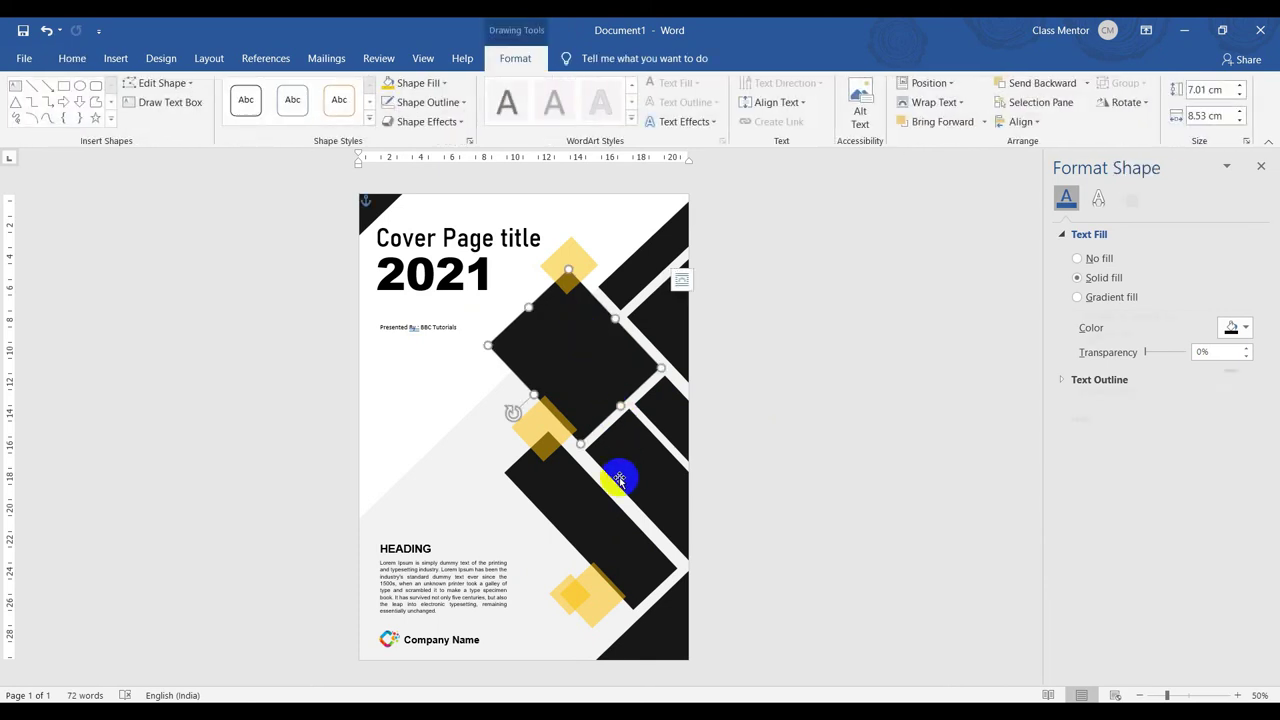
{"action": "left_click", "coordinate": [636, 498], "text": "shift"}
{"action": "left_click", "coordinate": [647, 490], "text": "shift"}
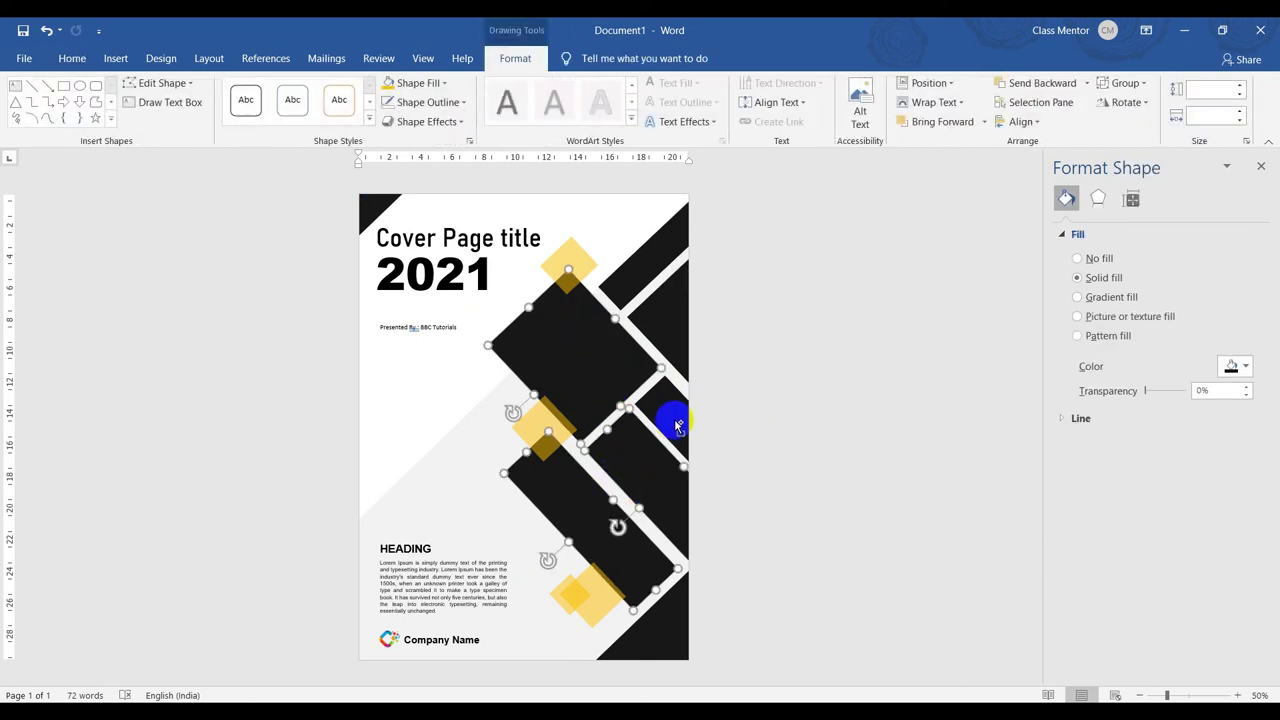
{"action": "left_click", "coordinate": [674, 423], "text": "shift"}
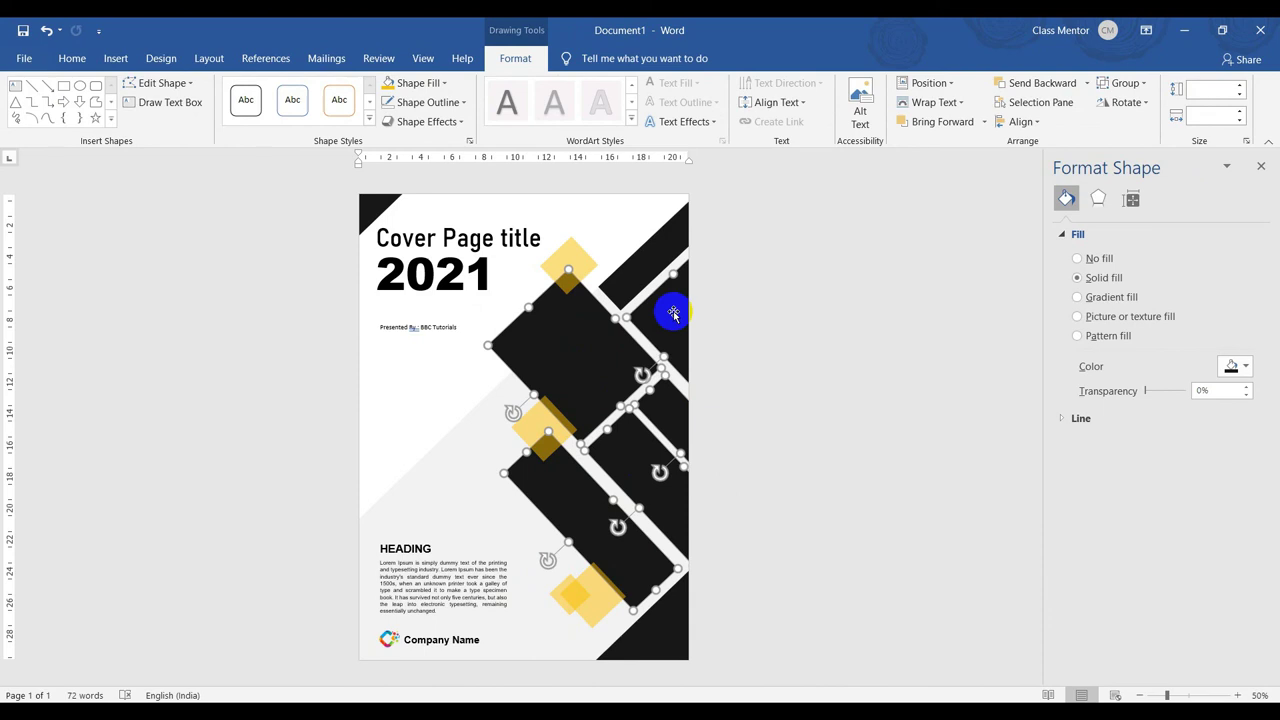
{"action": "right_click", "coordinate": [672, 313]}
{"action": "mouse_move", "coordinate": [711, 410]}
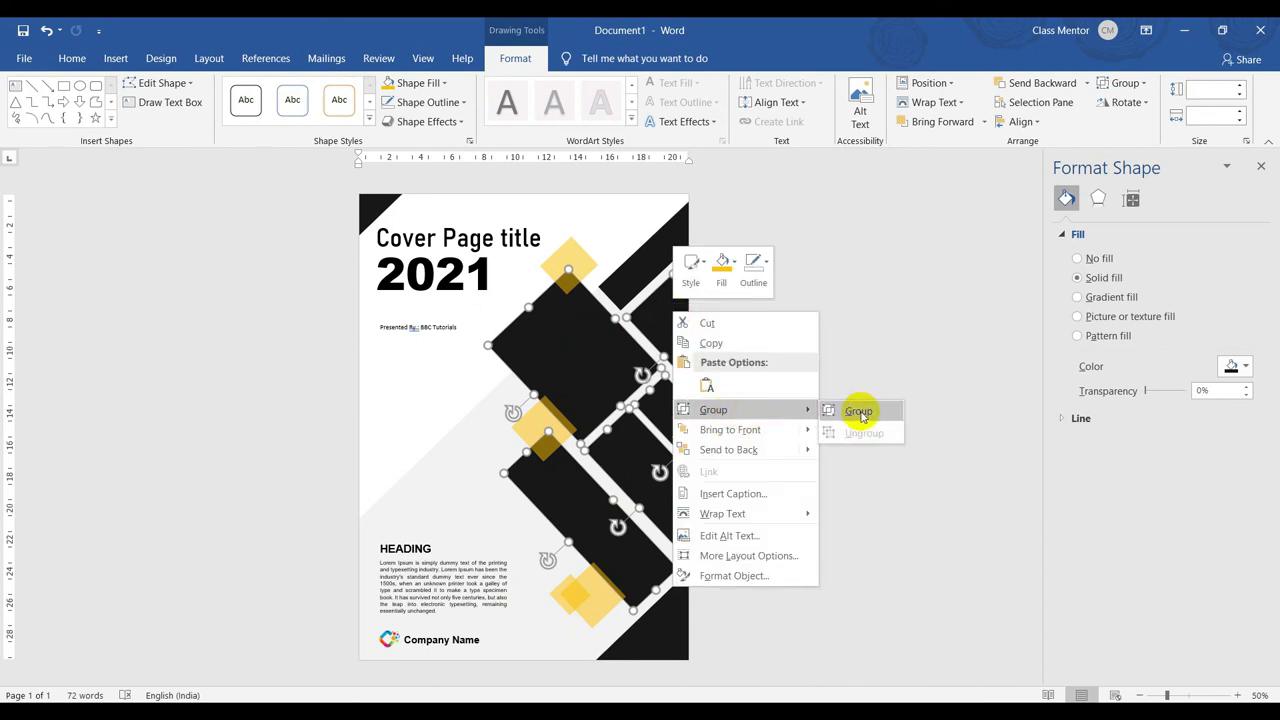
{"action": "left_click", "coordinate": [860, 413]}
Bring the black strip group to the front, over the yellow diamonds.
{"action": "left_click", "coordinate": [589, 263]}
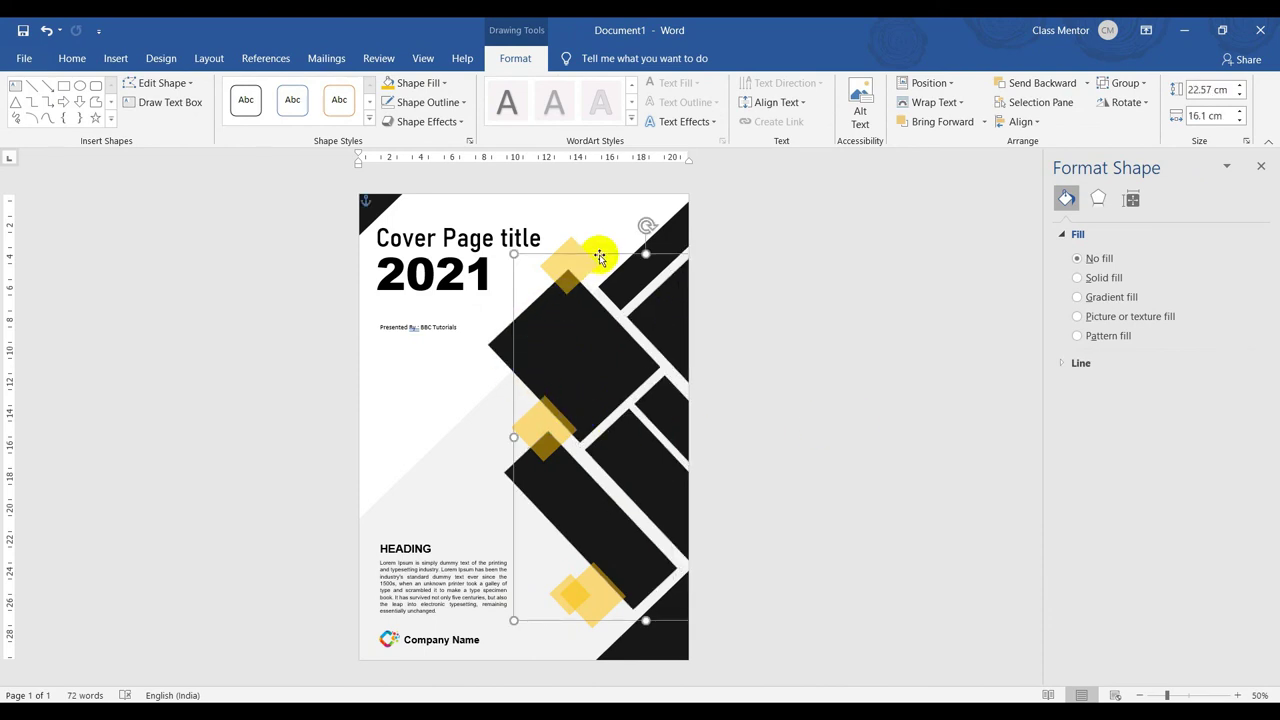
{"action": "right_click", "coordinate": [600, 257]}
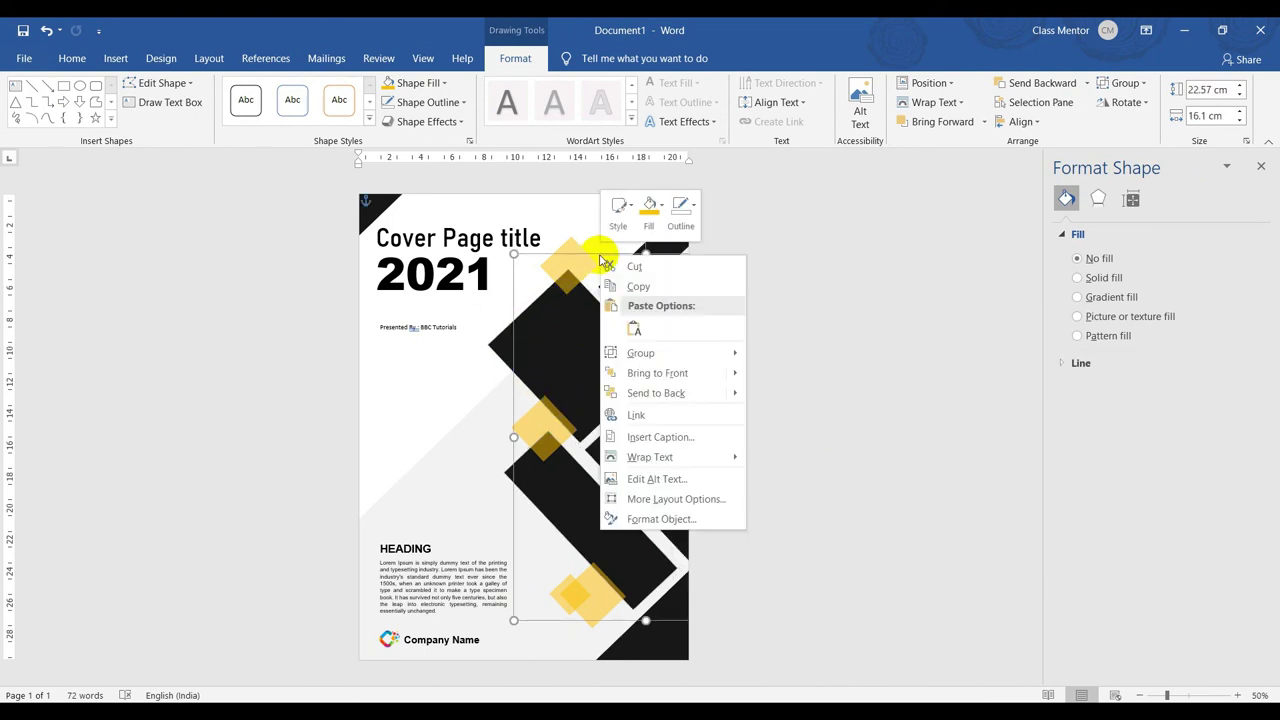
{"action": "left_click", "coordinate": [643, 376]}
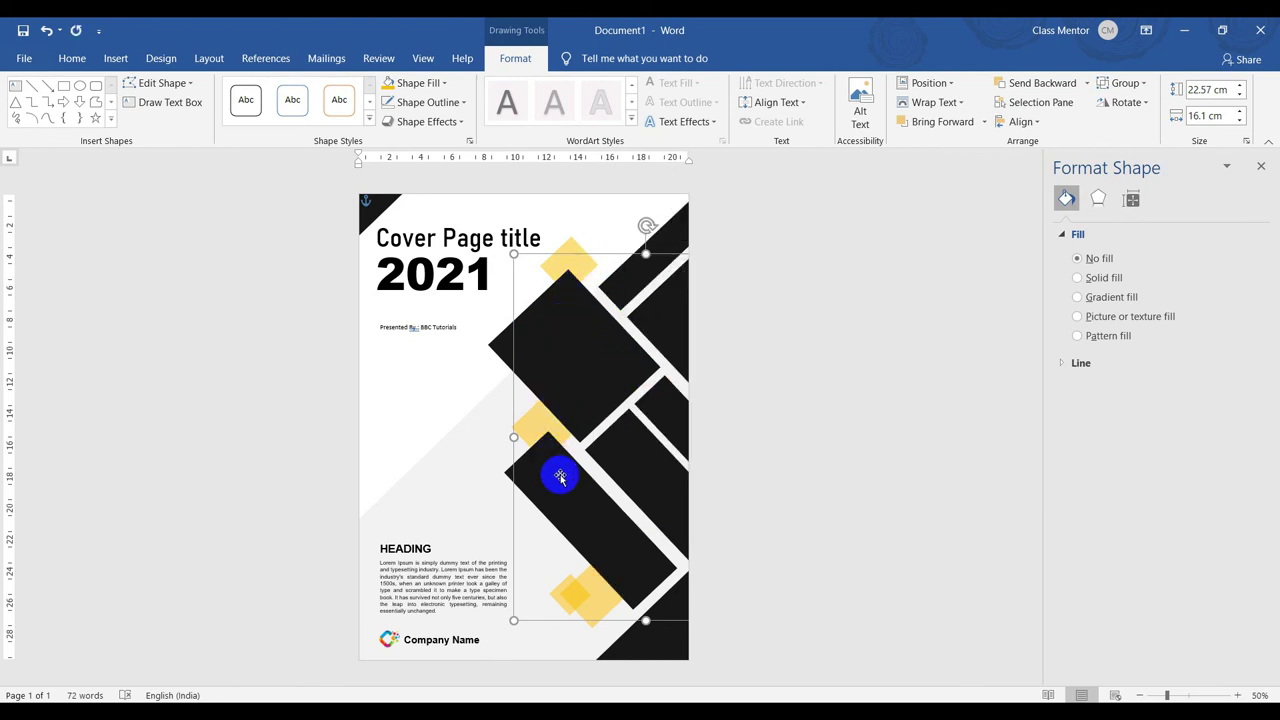
{"action": "left_click", "coordinate": [820, 563]}
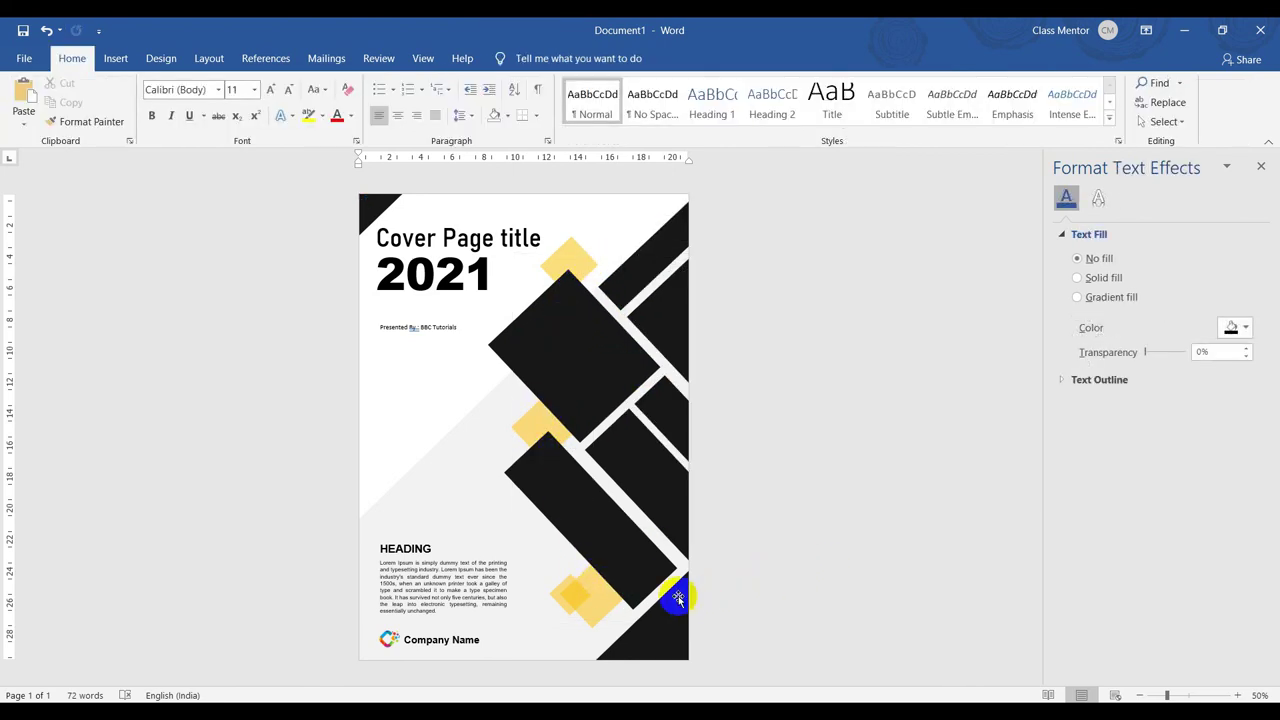
{"action": "left_click", "coordinate": [606, 344]}
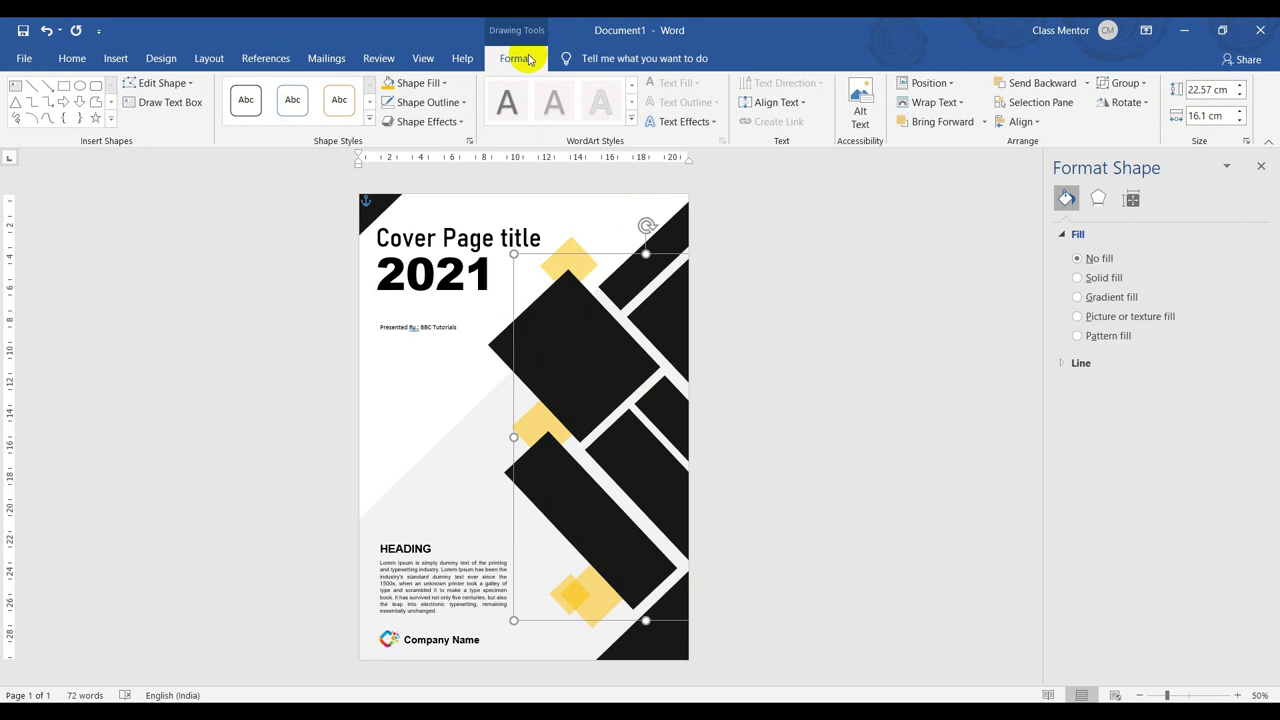
Fill the grouped diamond strips with the city skyline photo from the cover page folder.
{"action": "left_click", "coordinate": [422, 86]}
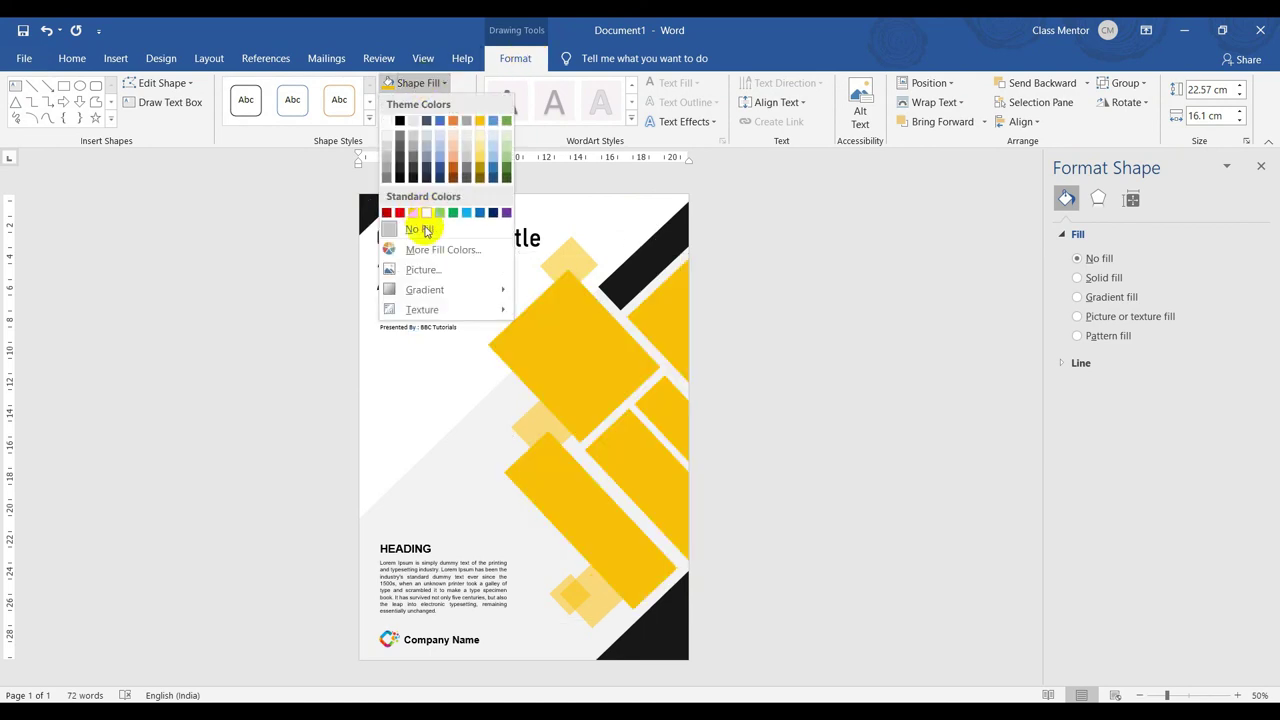
{"action": "left_click", "coordinate": [422, 275]}
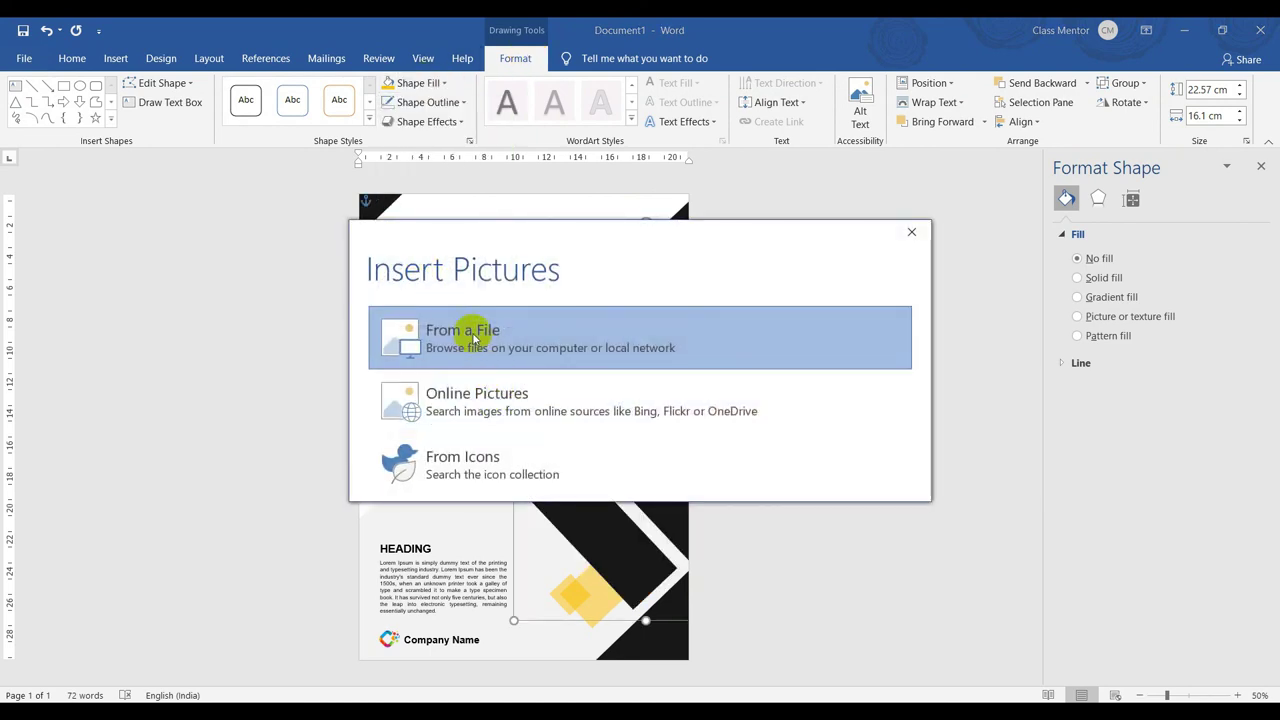
{"action": "left_click", "coordinate": [474, 339]}
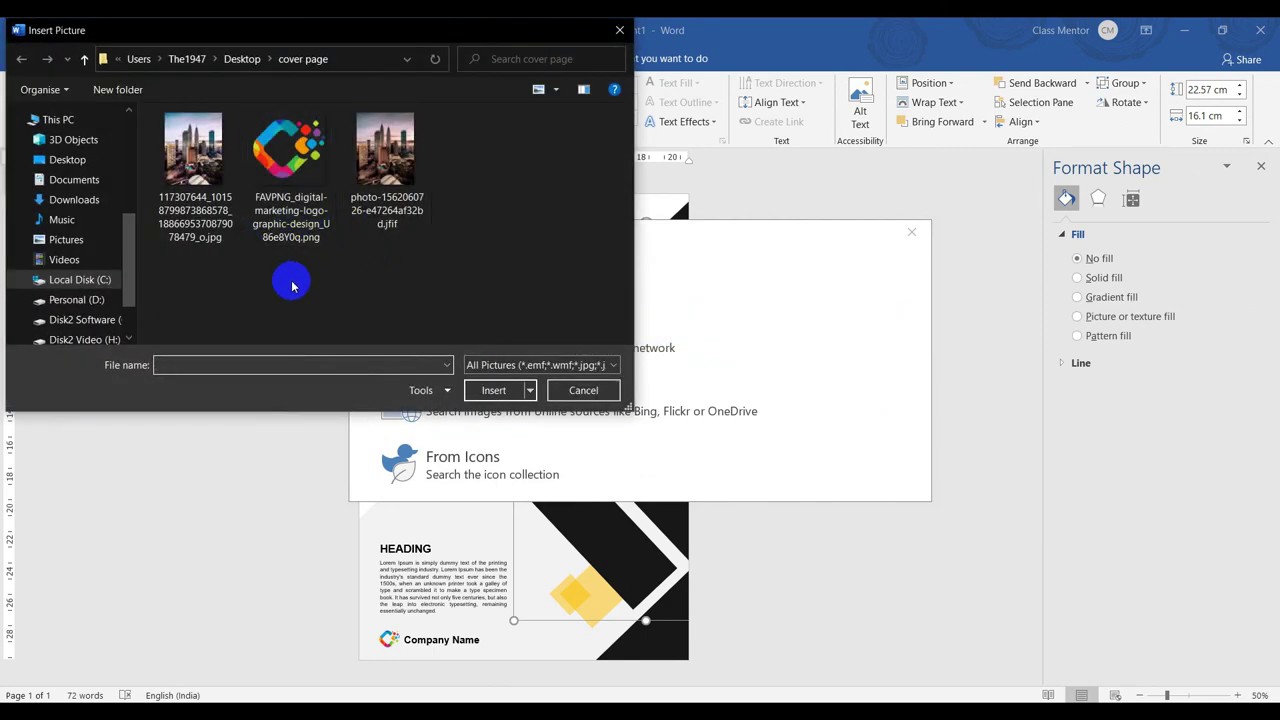
{"action": "left_click", "coordinate": [188, 158]}
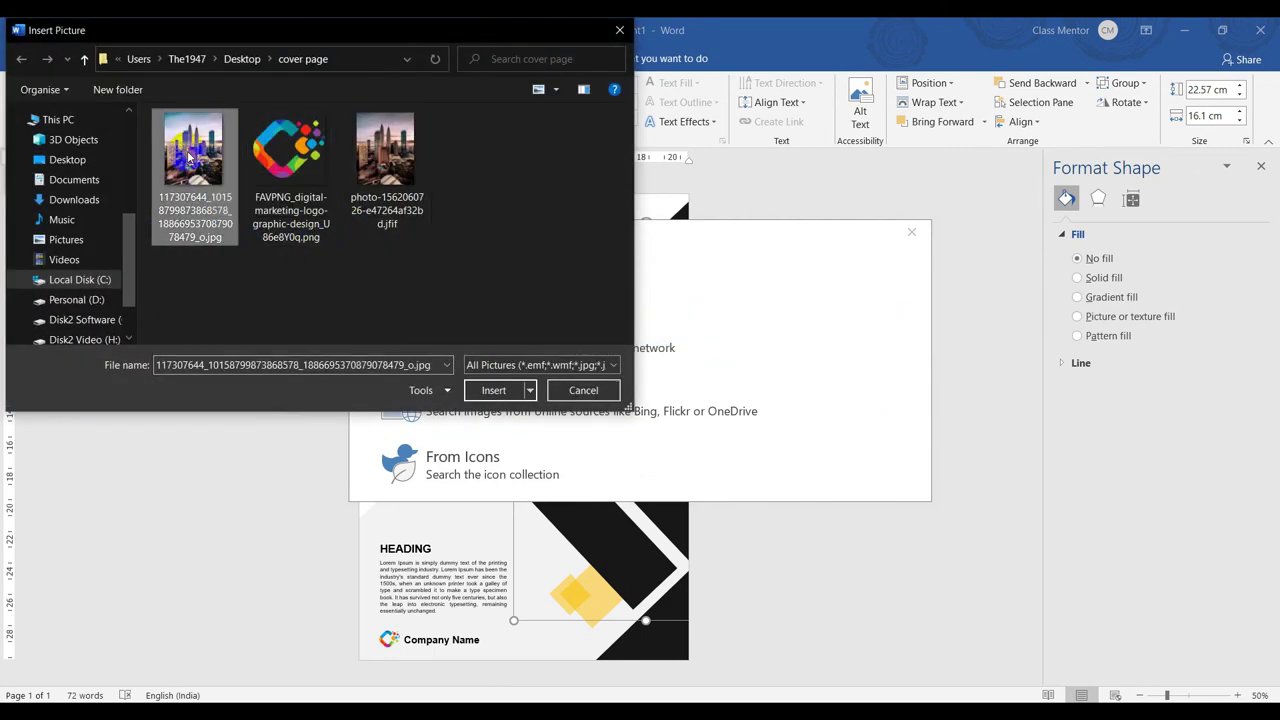
{"action": "left_click", "coordinate": [493, 390]}
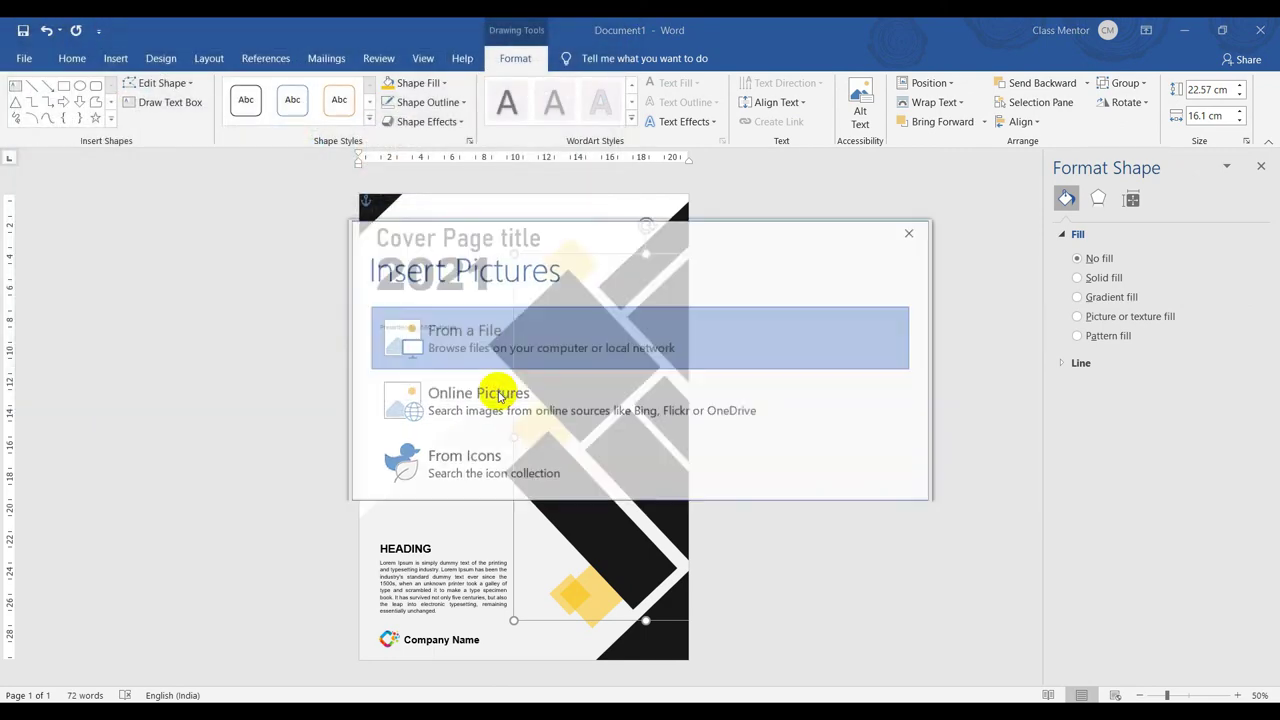
{"action": "left_click", "coordinate": [870, 458]}
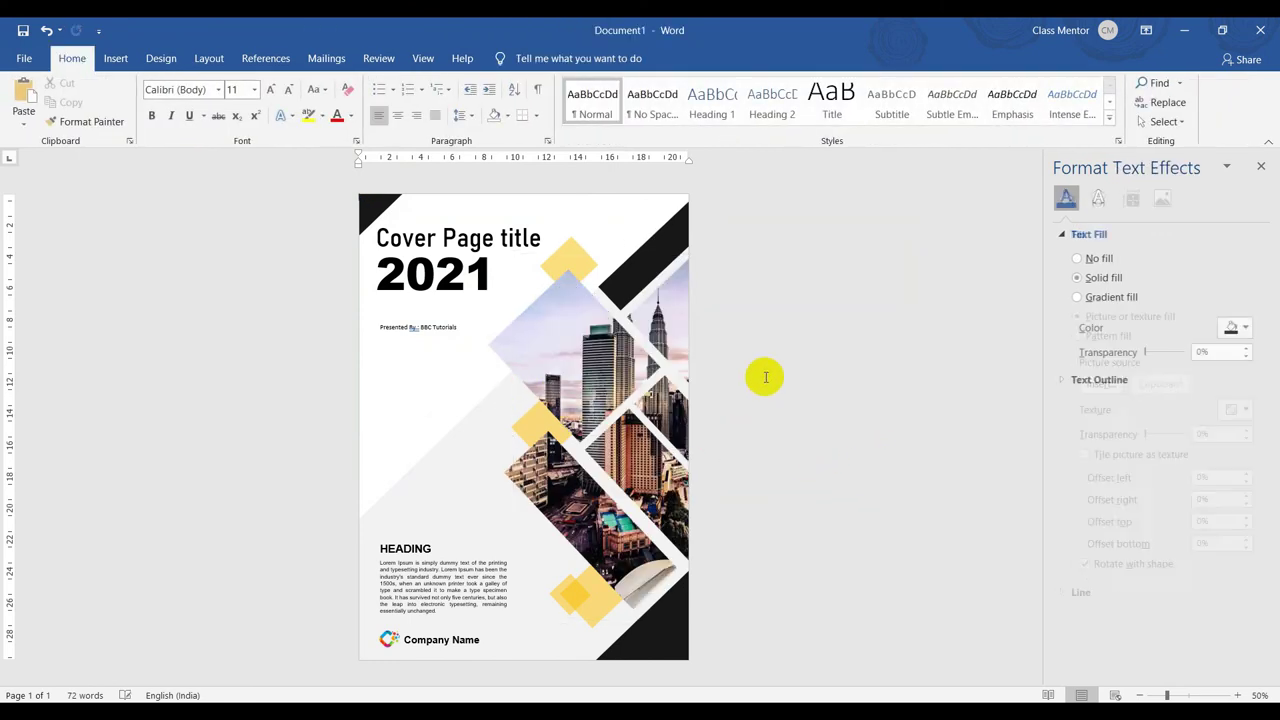
{"action": "scroll", "coordinate": [634, 490], "scroll_direction": "down", "scroll_amount": 4, "text": "ctrl"}
{"action": "scroll", "coordinate": [634, 491], "scroll_direction": "up", "scroll_amount": 3, "text": "ctrl"}
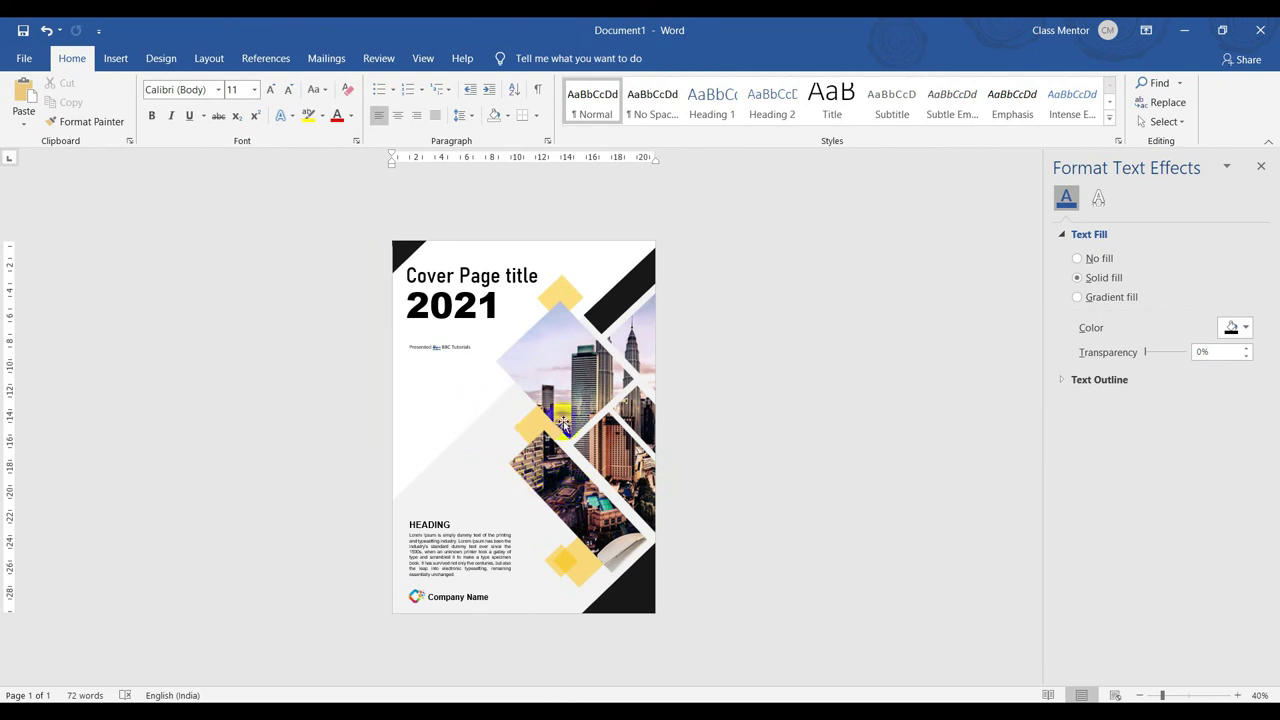
Fill the top-left black corner triangle with the orange standard colour instead of black.
{"action": "left_click", "coordinate": [410, 257]}
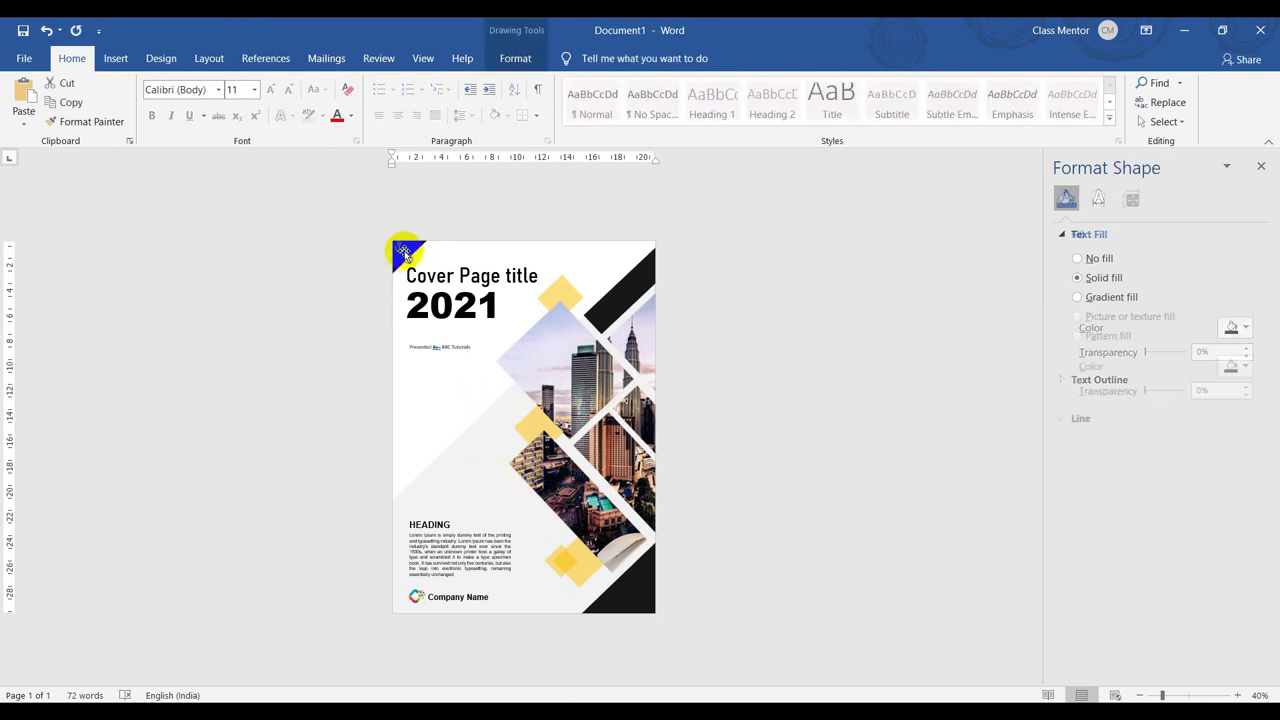
{"action": "left_click", "coordinate": [515, 60]}
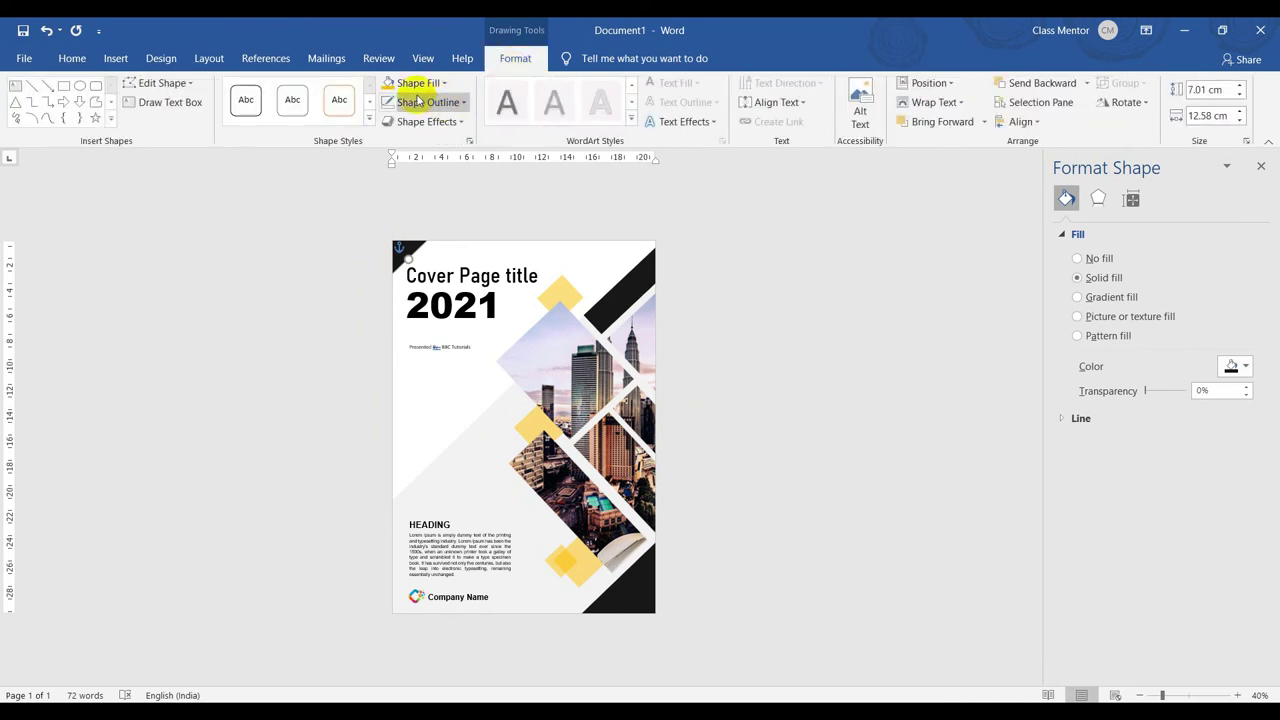
{"action": "left_click", "coordinate": [401, 84]}
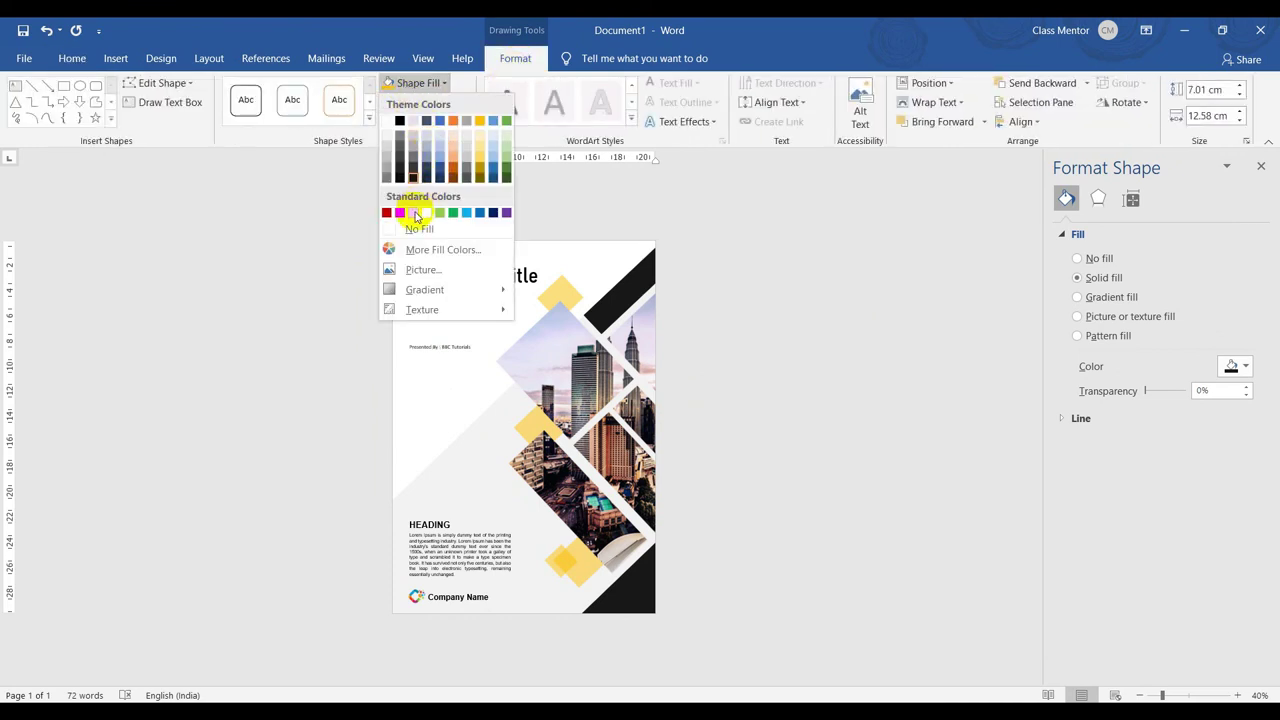
{"action": "left_click", "coordinate": [416, 213]}
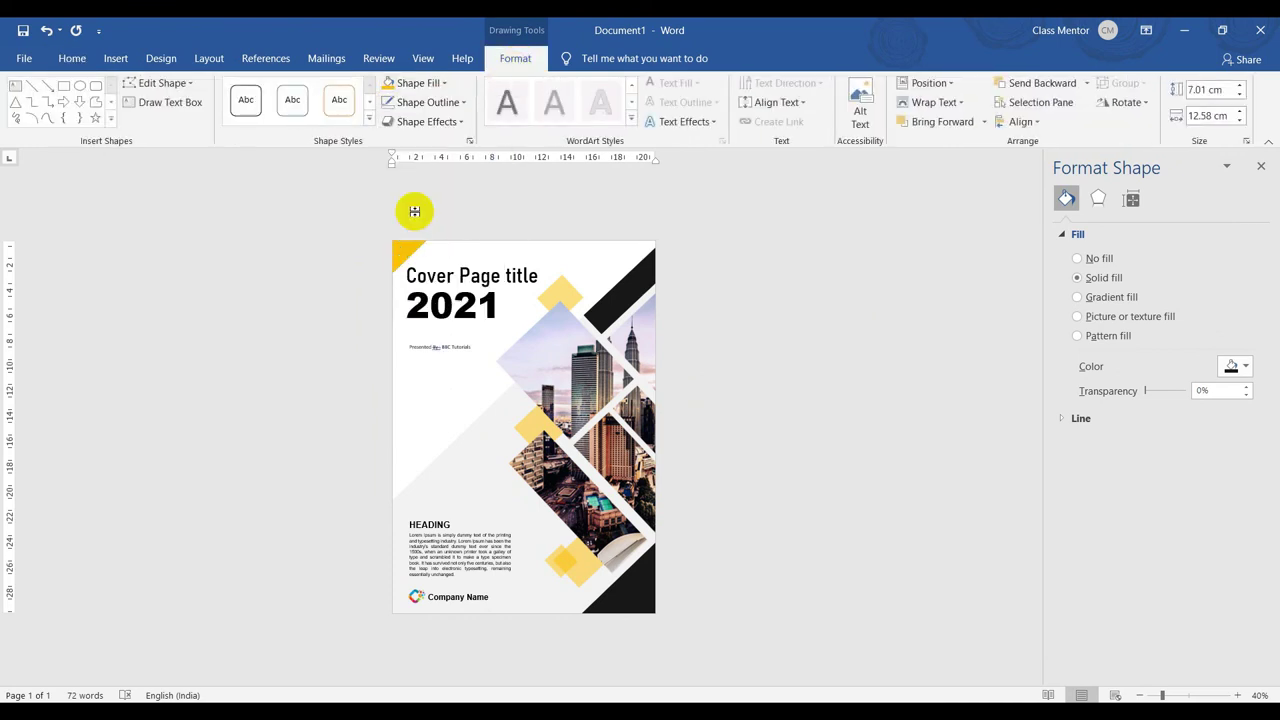
{"action": "left_click", "coordinate": [833, 469]}
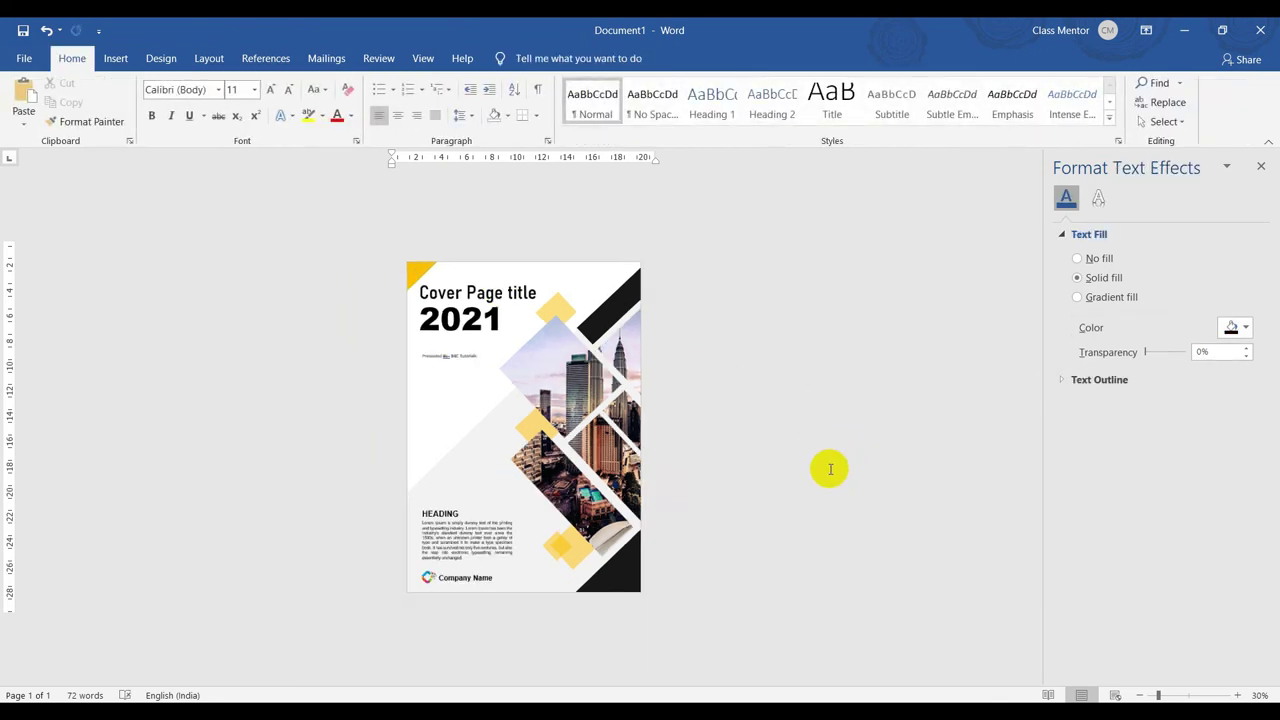